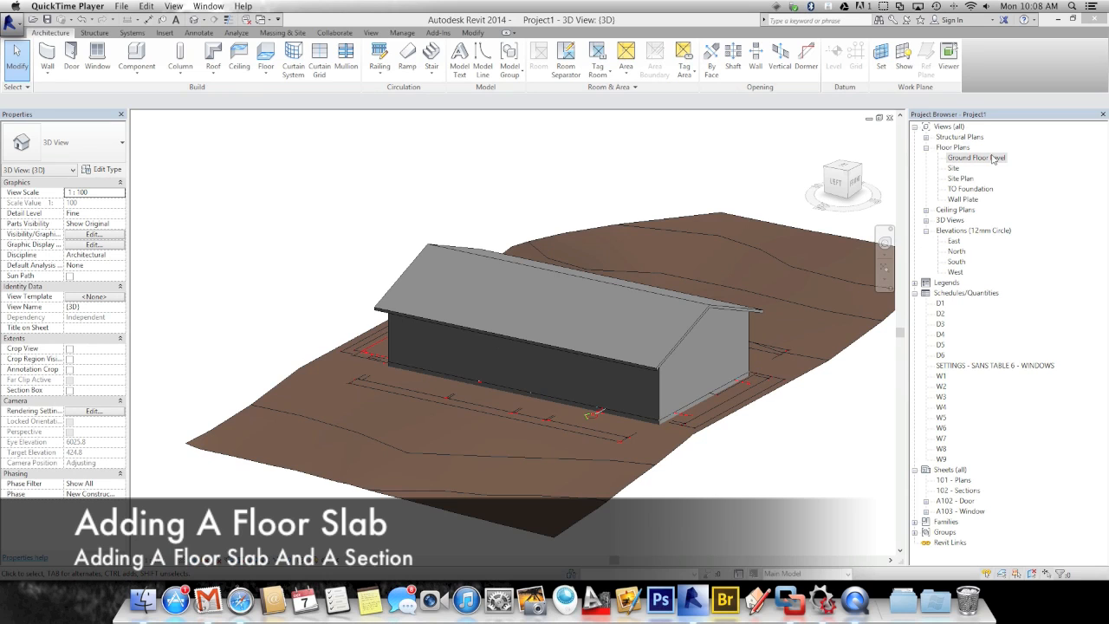
Open the Ground Floor Level plan and start a new floor, checking the 85 mm Surface Bed type
double_click(976, 158)
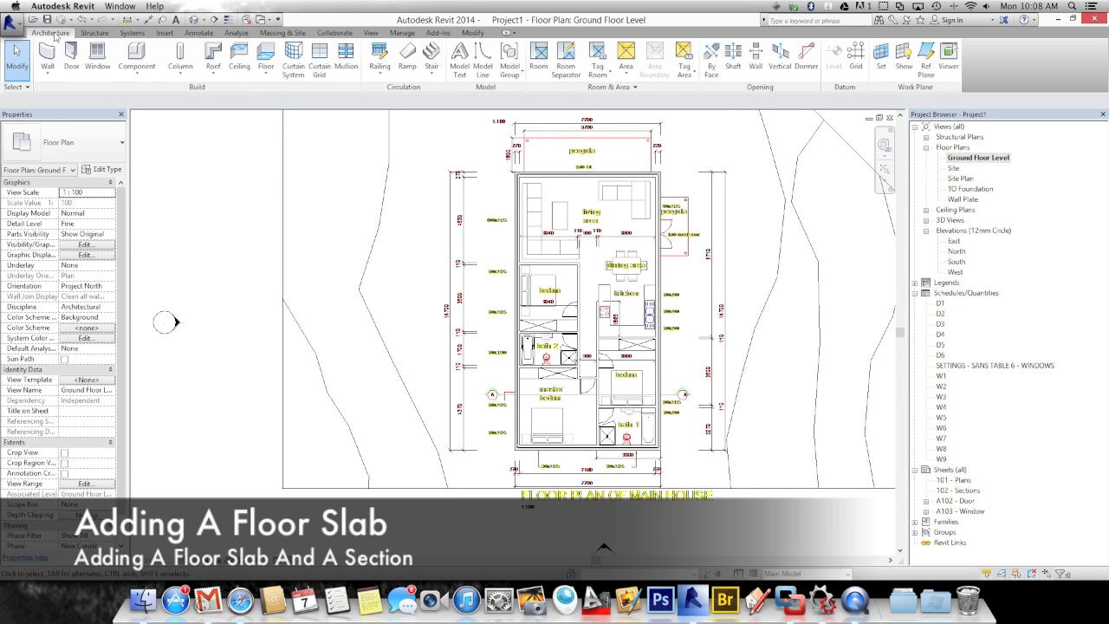
click(265, 54)
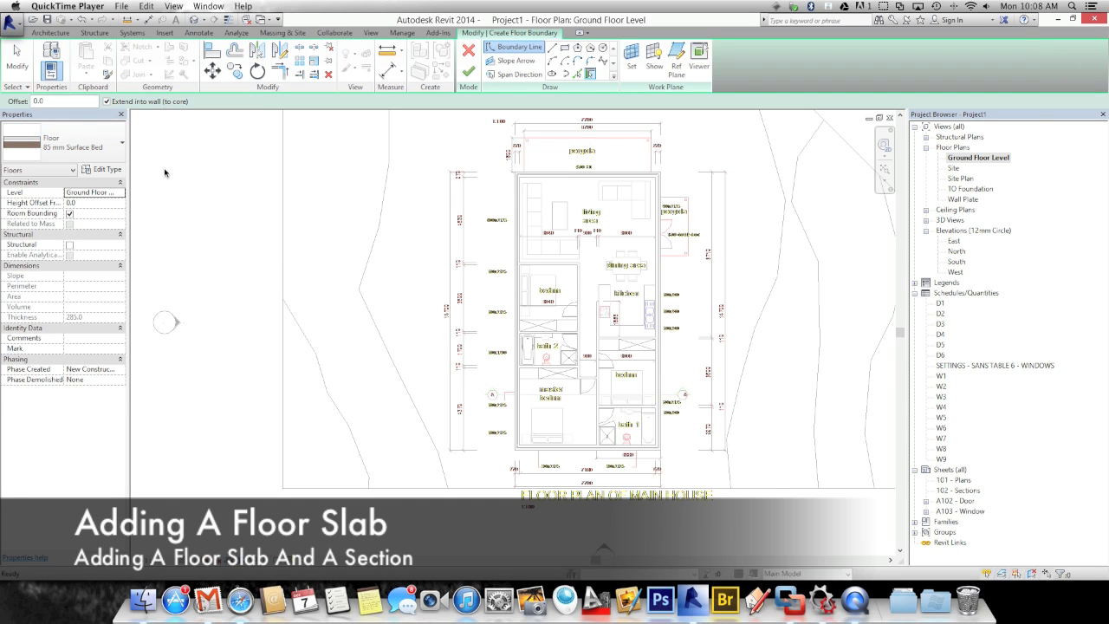
click(83, 143)
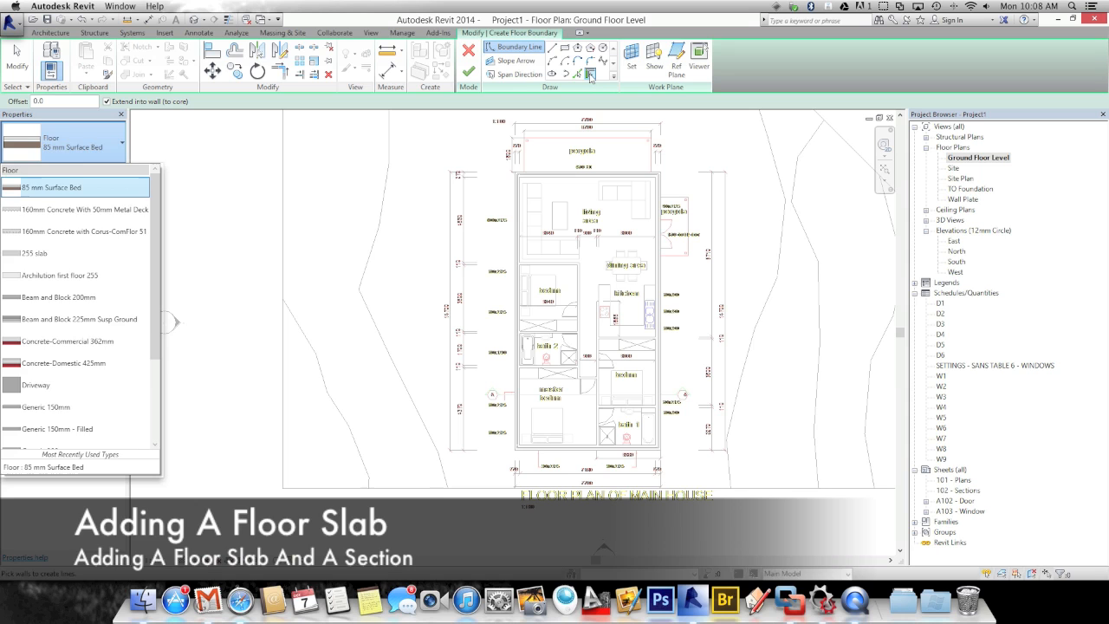
Keep the 85 mm Surface Bed type and pick the top and left exterior walls as boundary
click(590, 76)
click(590, 76)
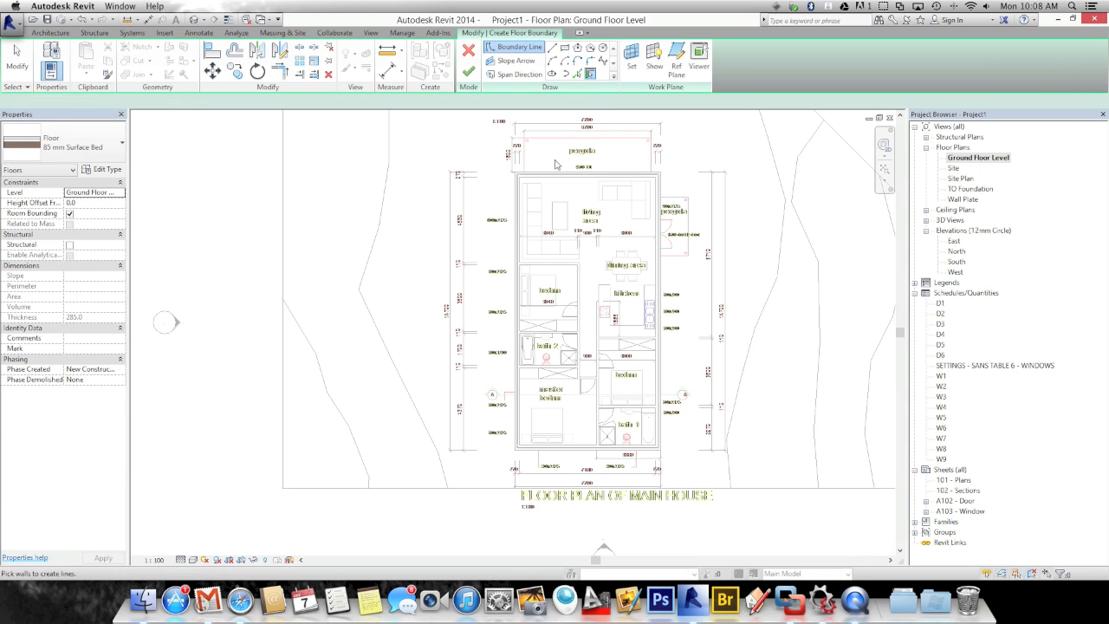
scroll(547, 184, up, 3)
scroll(544, 190, up, 8)
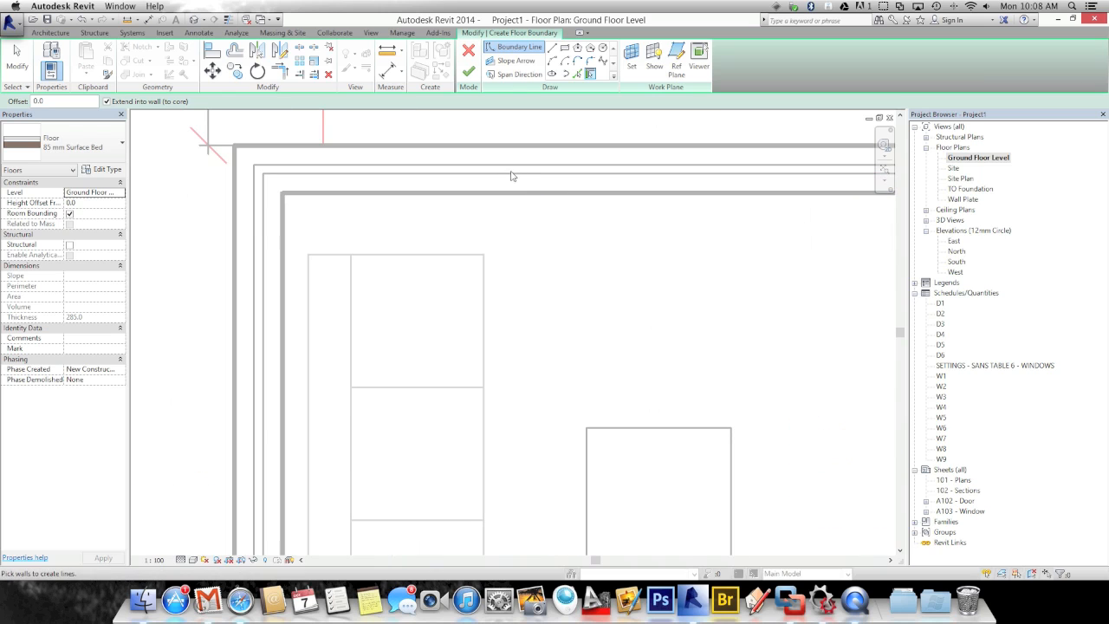
click(407, 167)
click(256, 268)
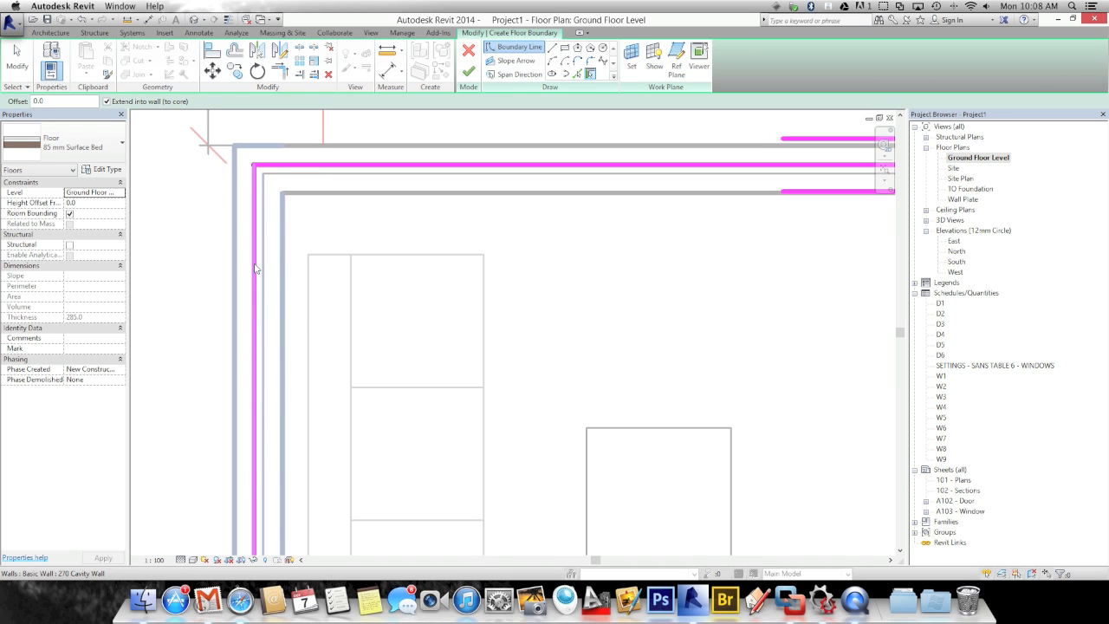
Pick the bottom and right exterior walls as boundary and finish the floor sketch
scroll(341, 335, down, 4)
mouse_move(341, 334)
middle_down()
mouse_move(379, 216)
mouse_move(395, 384)
mouse_move(404, 188)
middle_up()
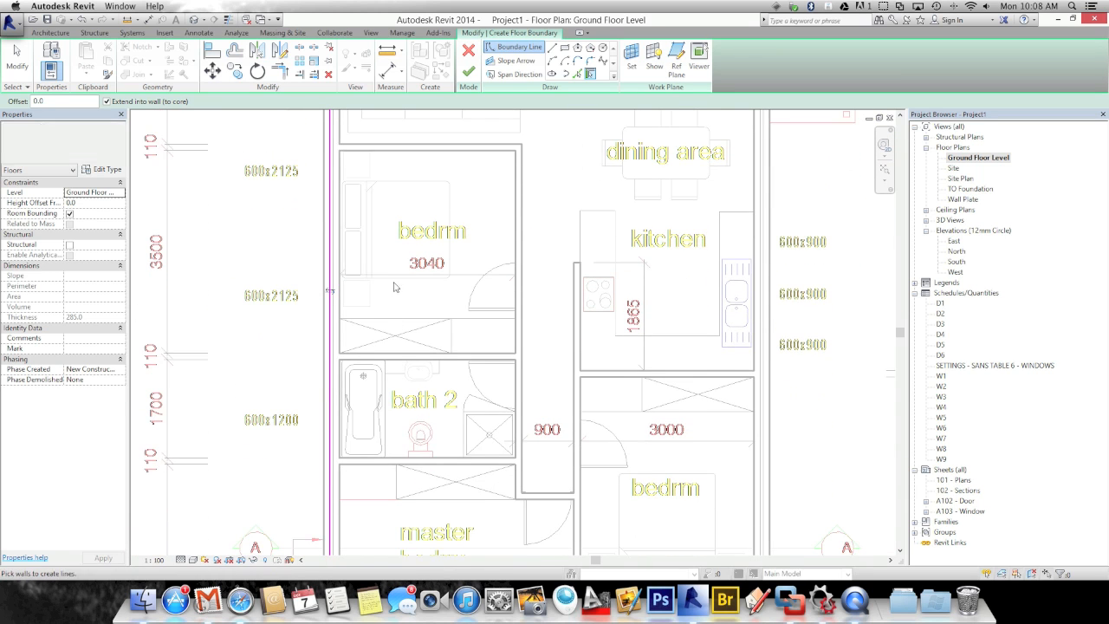
middle_drag(403, 362, 396, 229)
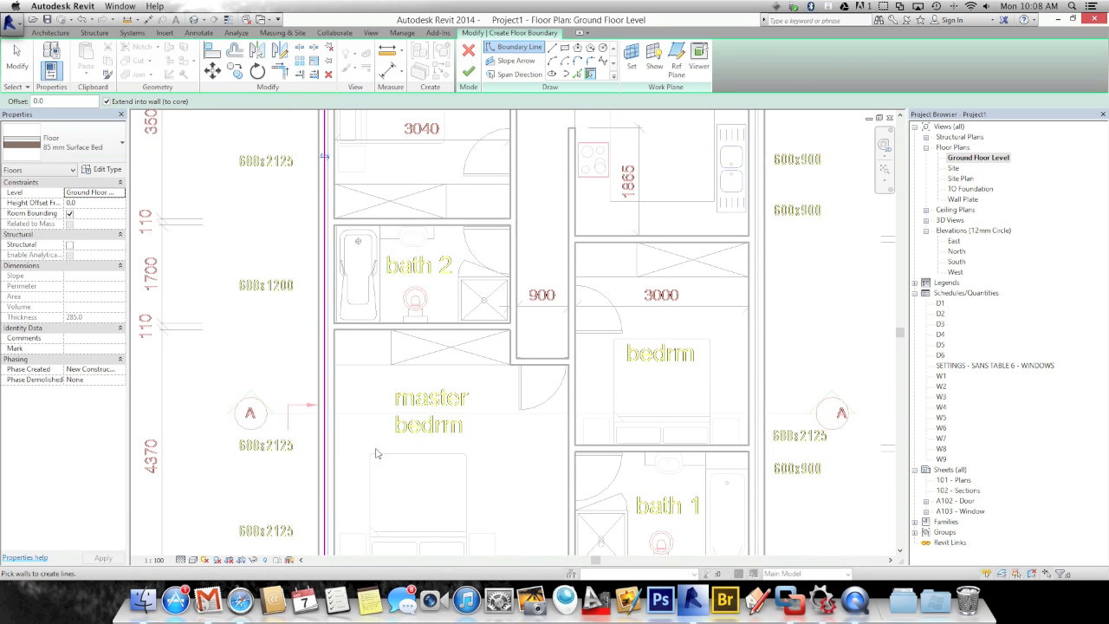
middle_drag(376, 307, 376, 145)
scroll(391, 422, up, 5)
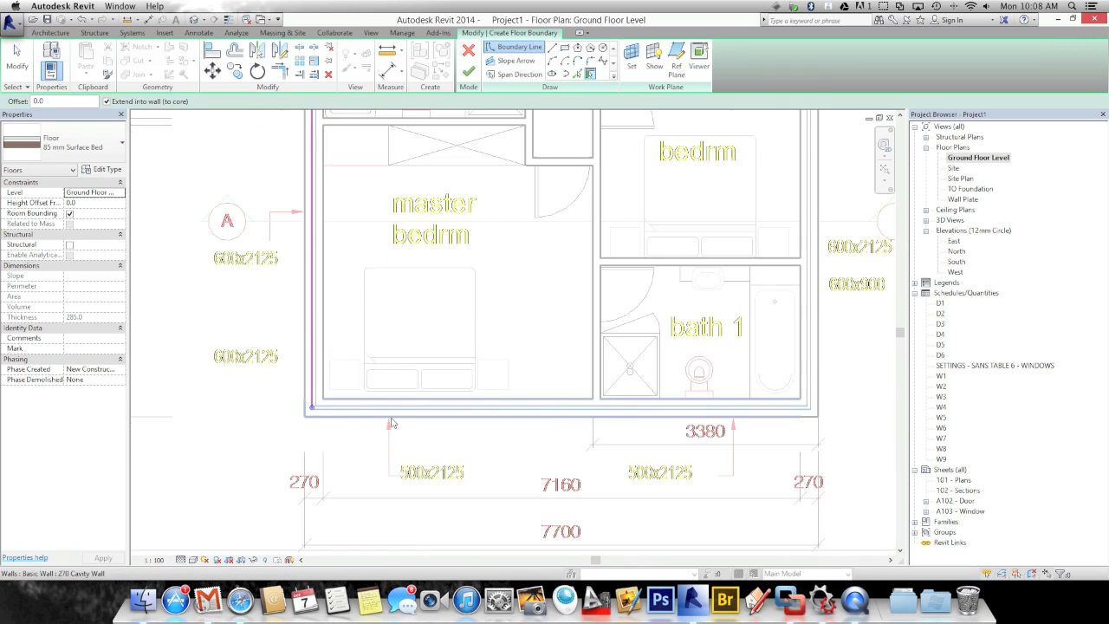
click(461, 386)
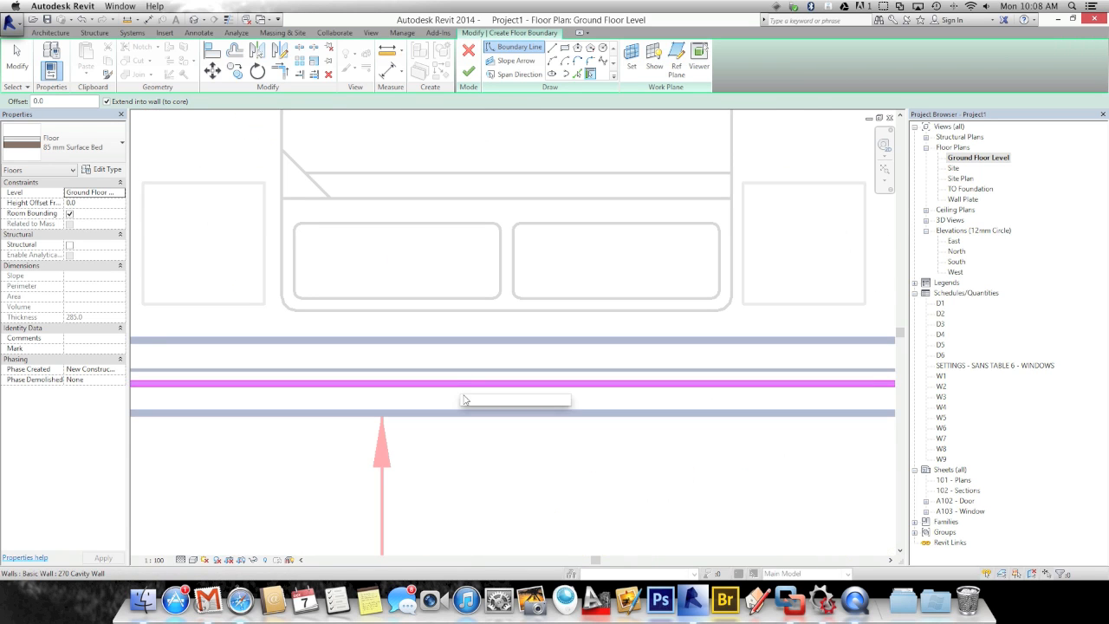
scroll(464, 398, down, 4)
middle_drag(462, 450, 143, 498)
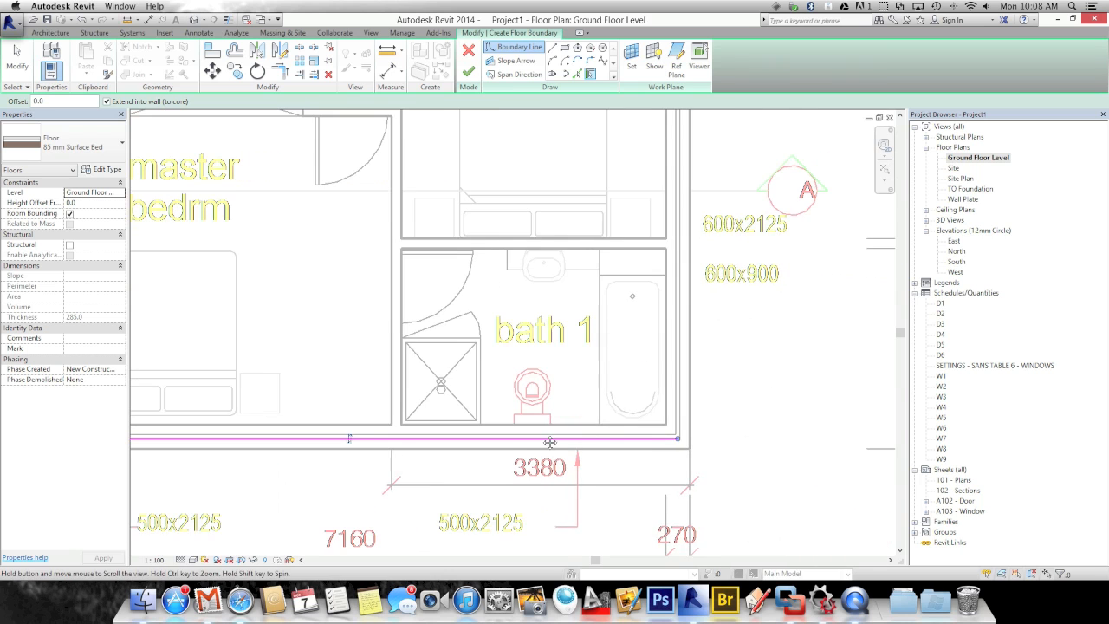
click(679, 412)
scroll(662, 390, down, 4)
middle_drag(624, 412, 658, 573)
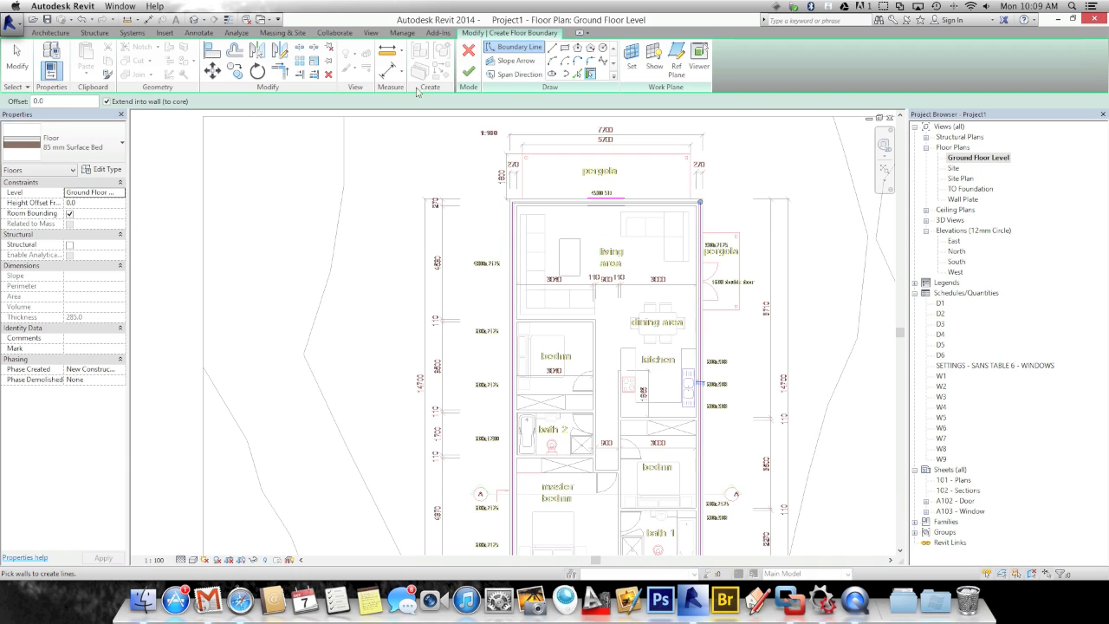
click(467, 74)
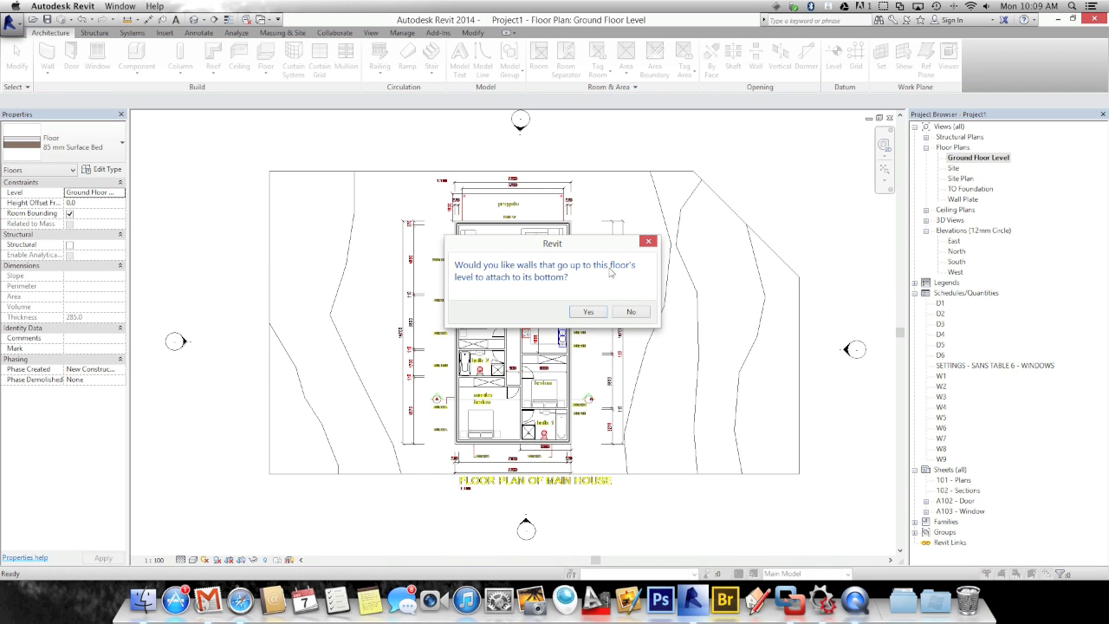
Decline attaching walls to the slab's underside, deselect the floor and recentre the plan
click(632, 313)
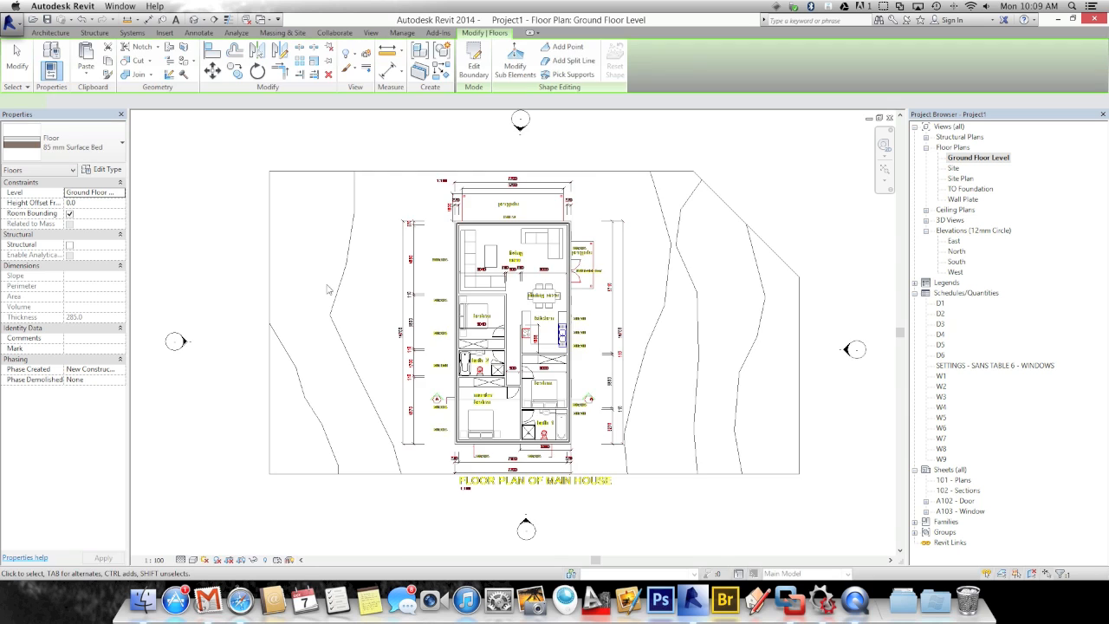
scroll(303, 274, up, 2)
click(386, 336)
scroll(408, 321, down, 1)
middle_drag(408, 322, 386, 265)
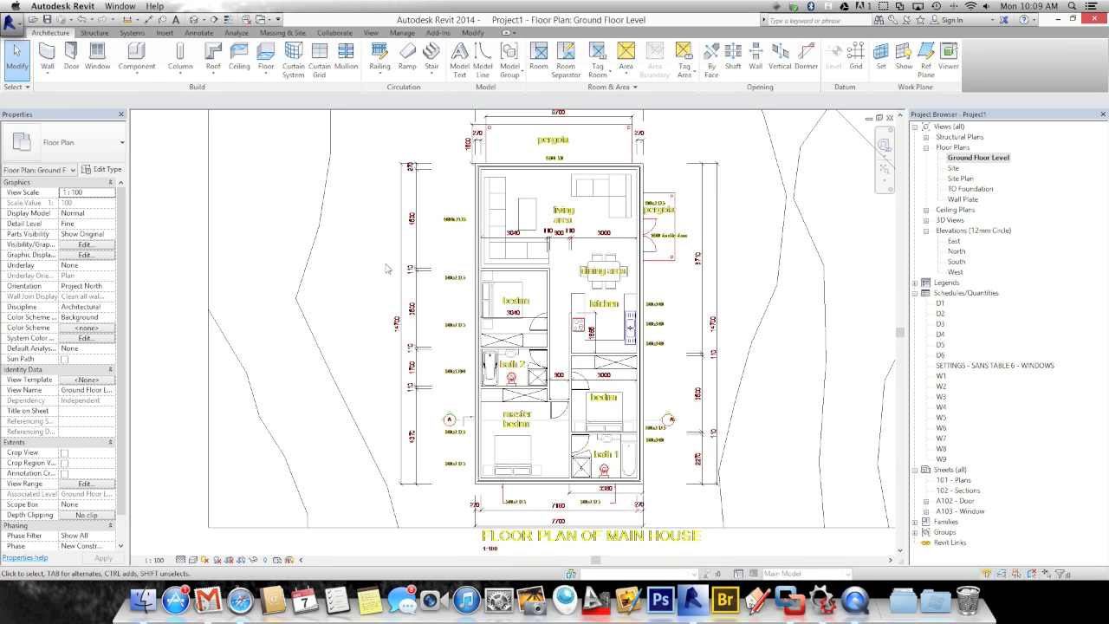
scroll(386, 269, down, 1)
scroll(386, 270, down, 1)
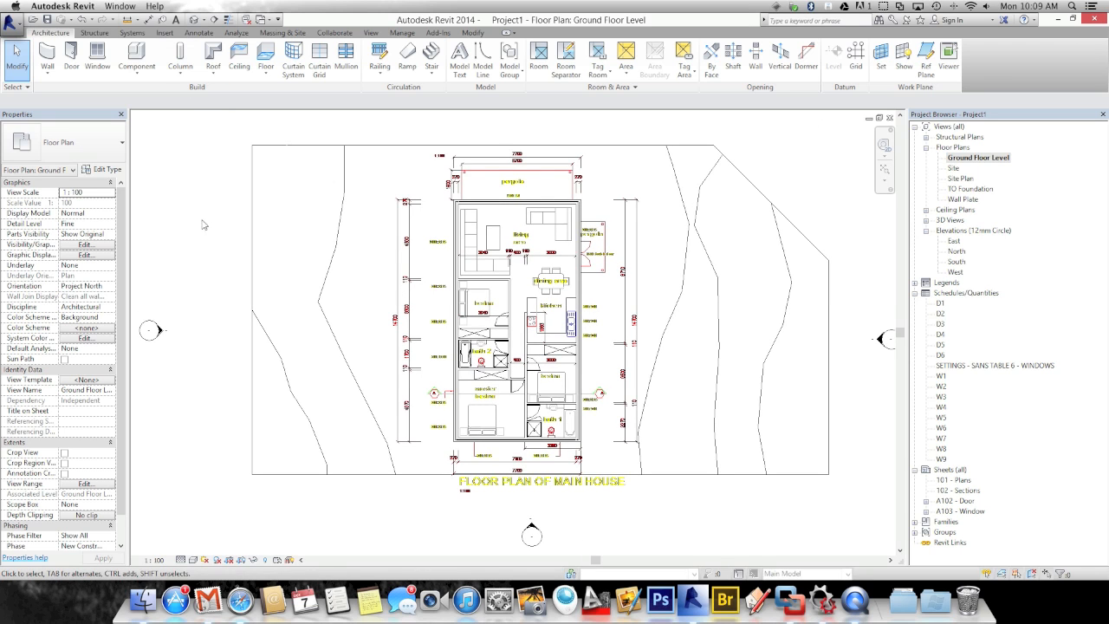
Draw a building section across the house from left to right through the bedroom and kitchen
click(371, 32)
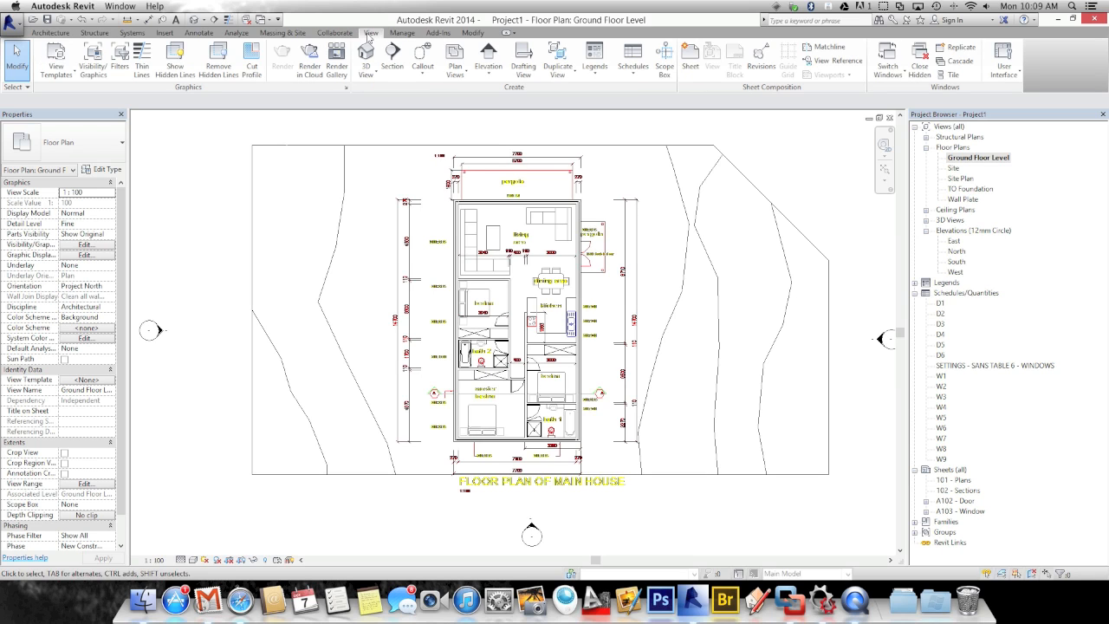
click(393, 58)
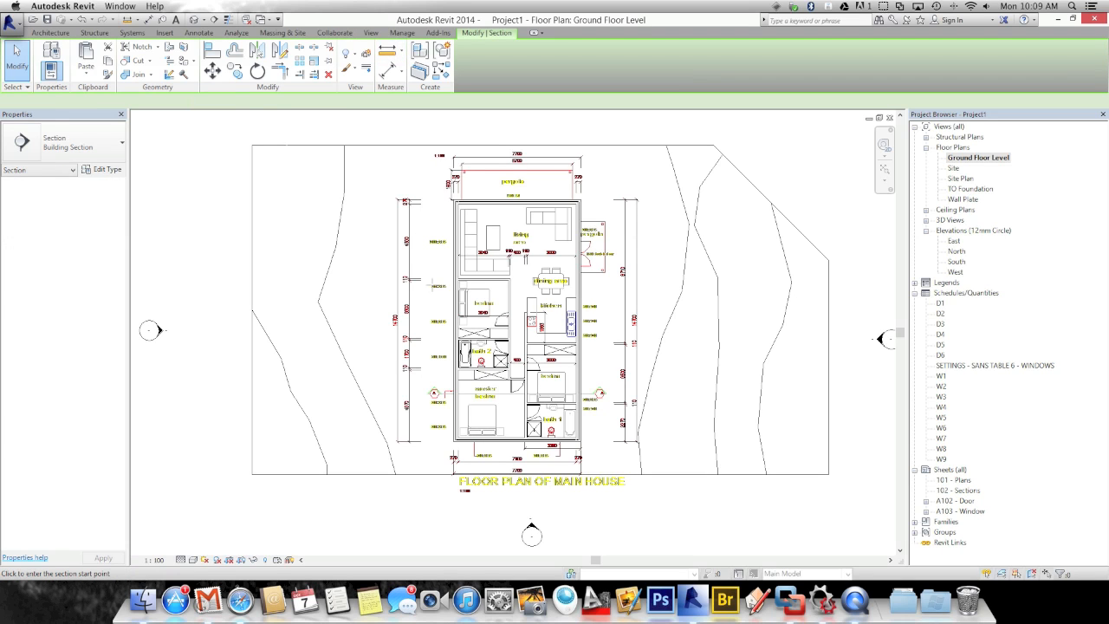
click(402, 303)
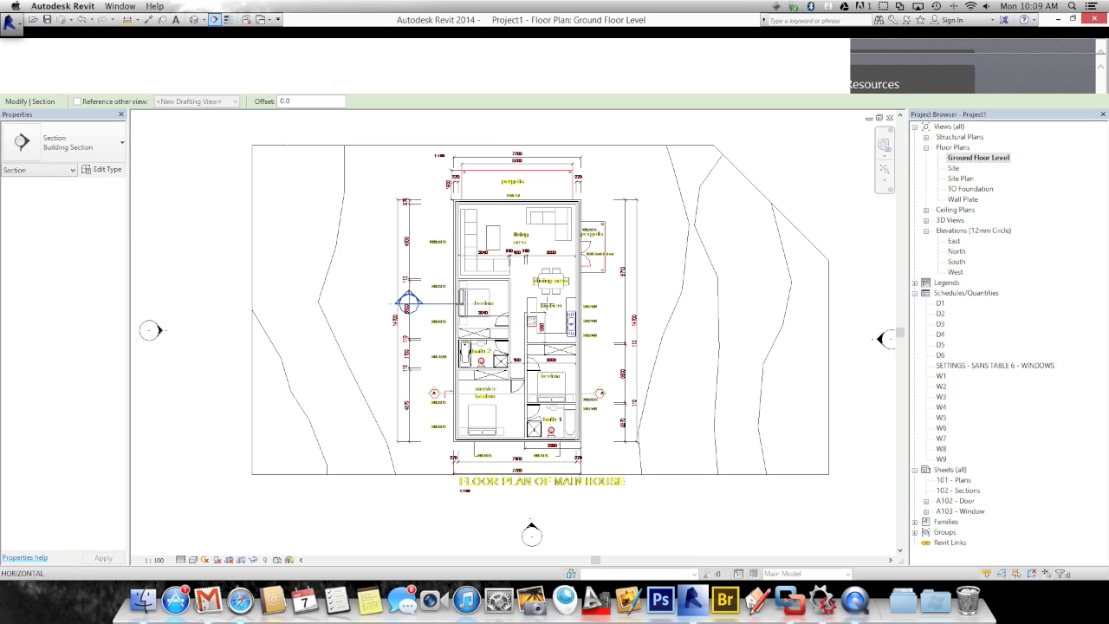
click(616, 302)
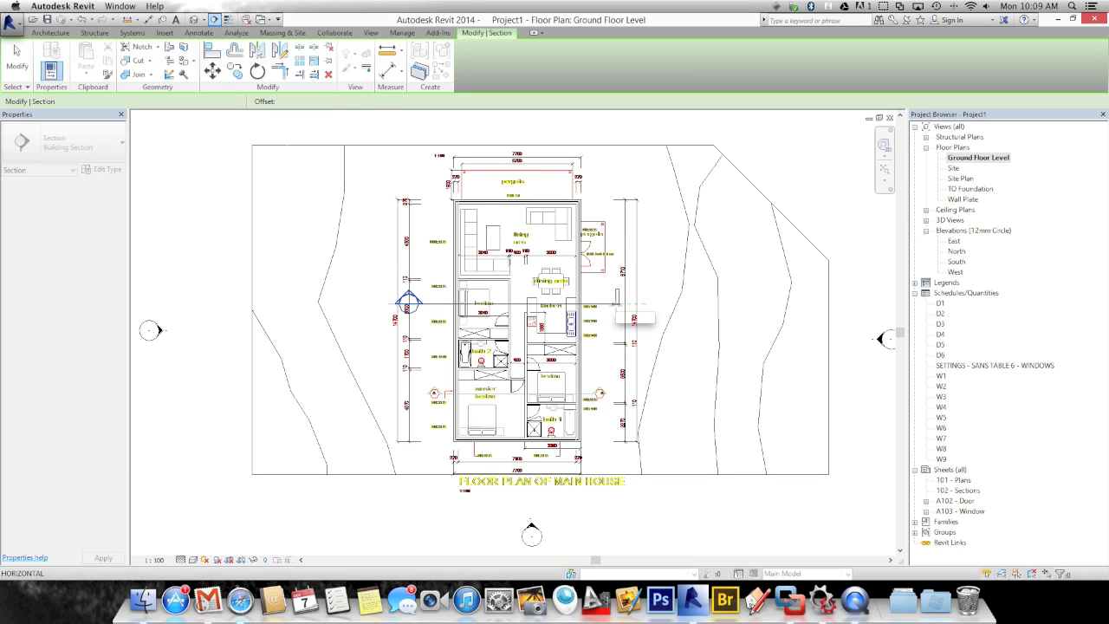
key(Escape)
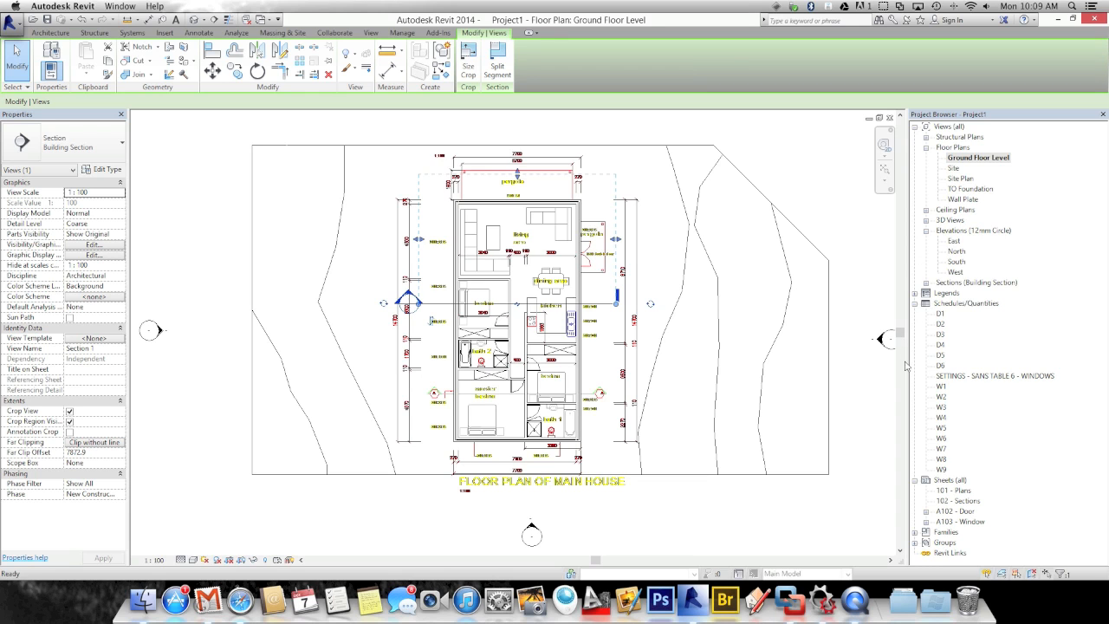
Open the Section 1 view from the Project Browser
click(926, 283)
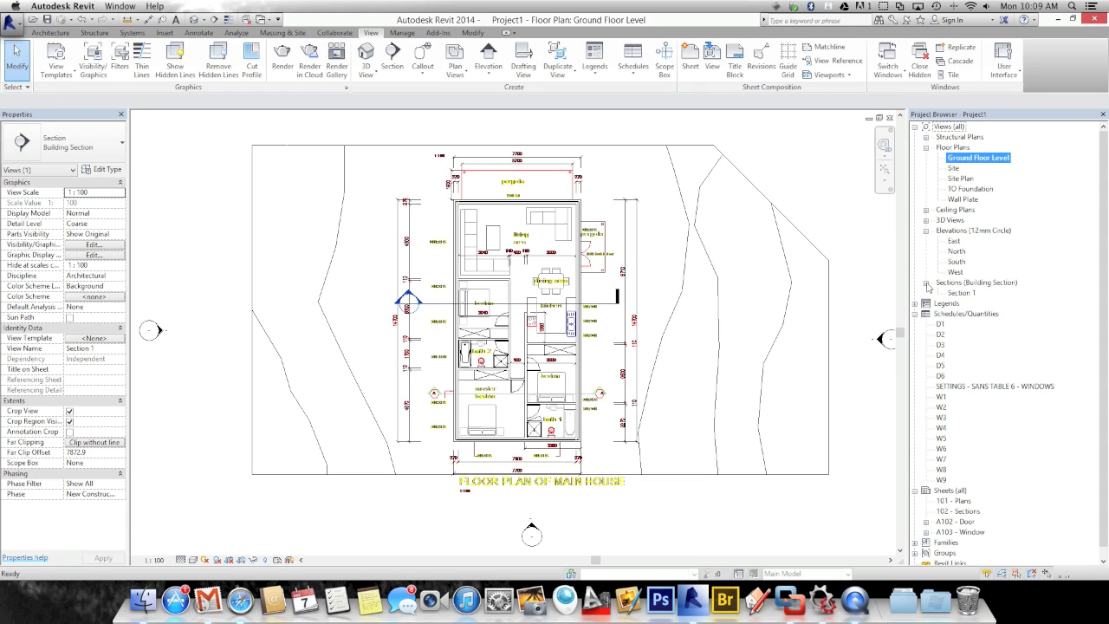
click(958, 293)
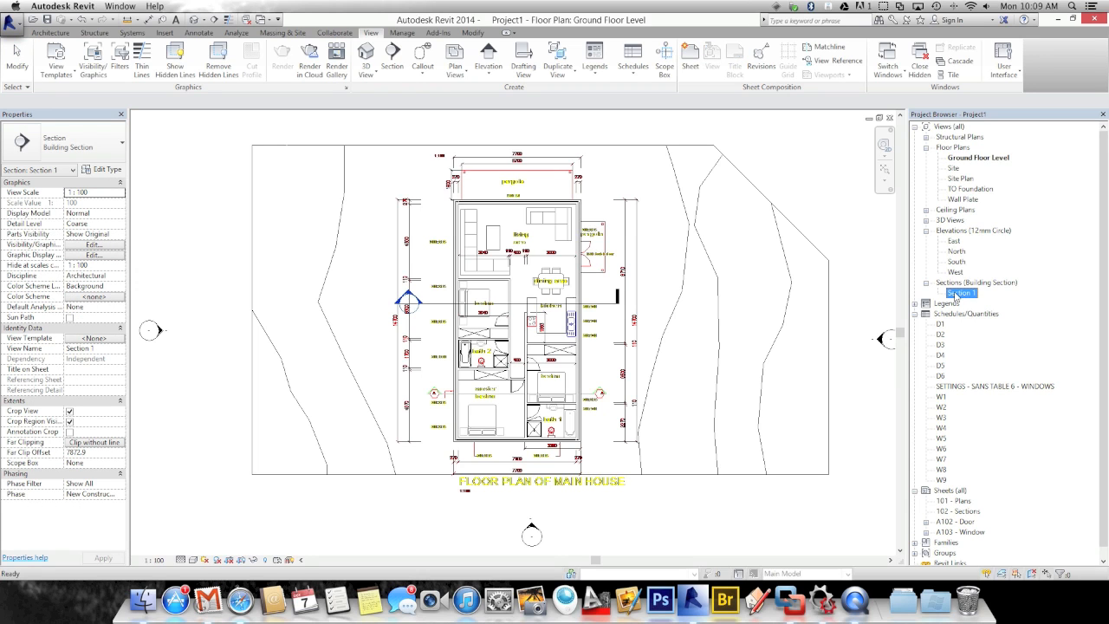
double_click(958, 293)
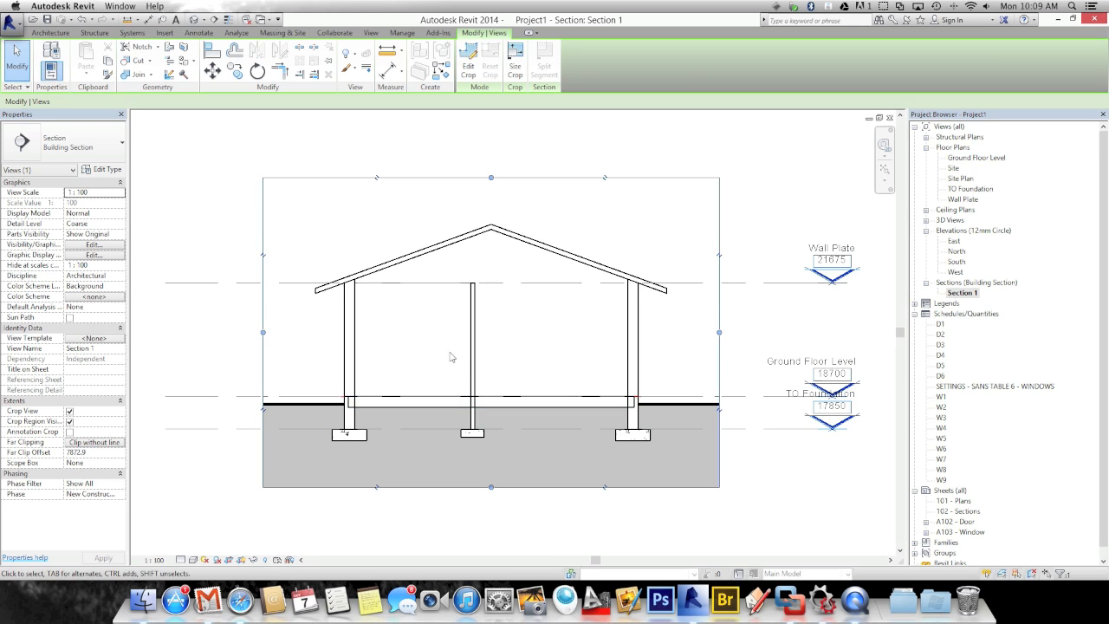
Set Section 1's detail level to Fine and zoom in on the left wall footing
scroll(476, 342, down, 2)
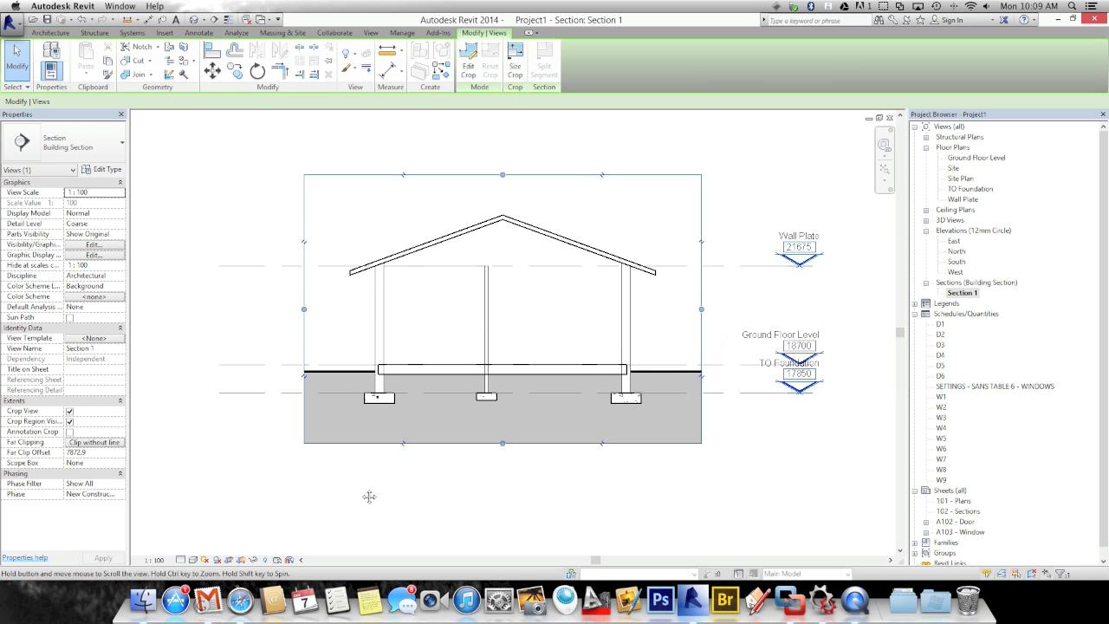
scroll(379, 426, up, 1)
scroll(390, 384, up, 2)
scroll(390, 384, up, 2)
middle_drag(393, 389, 406, 402)
scroll(406, 407, down, 2)
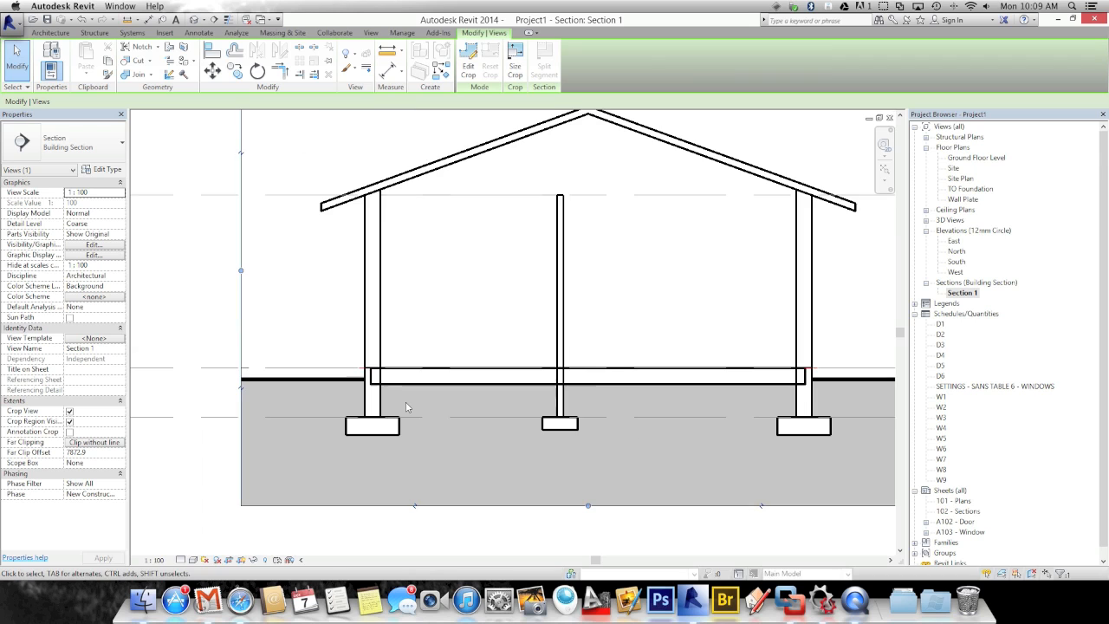
click(181, 561)
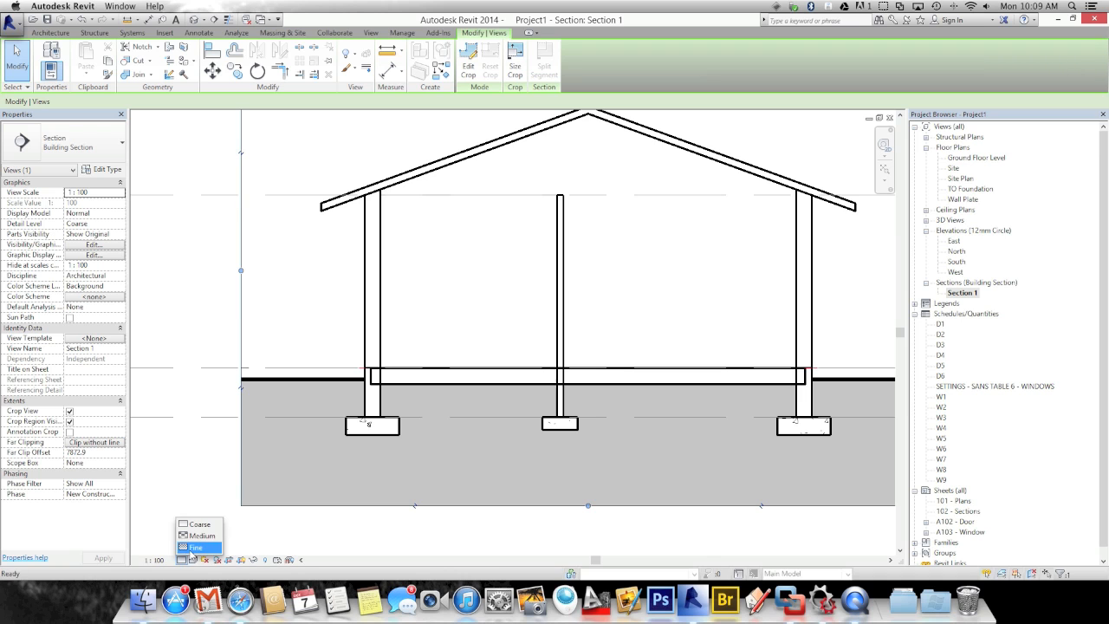
click(195, 544)
mouse_move(401, 387)
middle_down()
mouse_move(404, 374)
mouse_move(391, 430)
middle_up()
scroll(409, 381, up, 5)
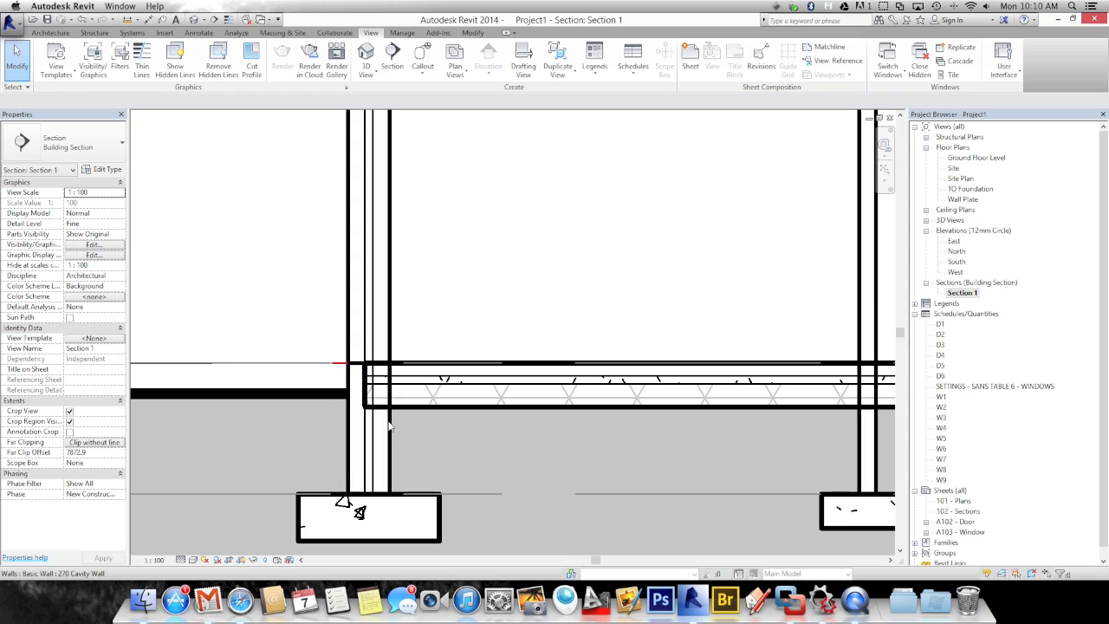
Join the floor slab to the left outer wall using Join Geometry
click(472, 32)
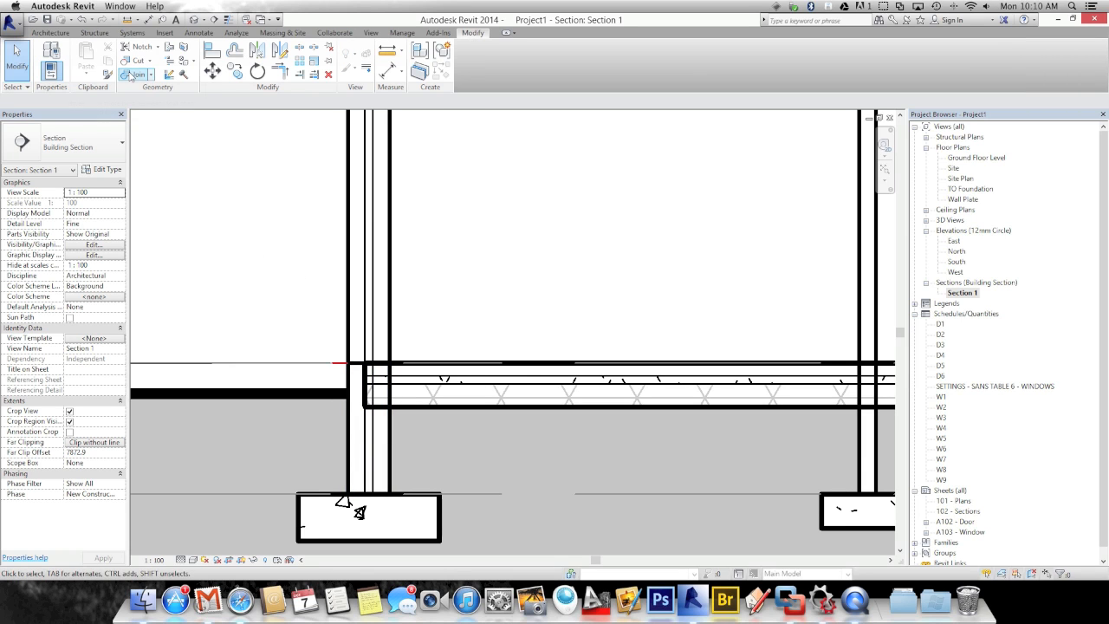
click(130, 75)
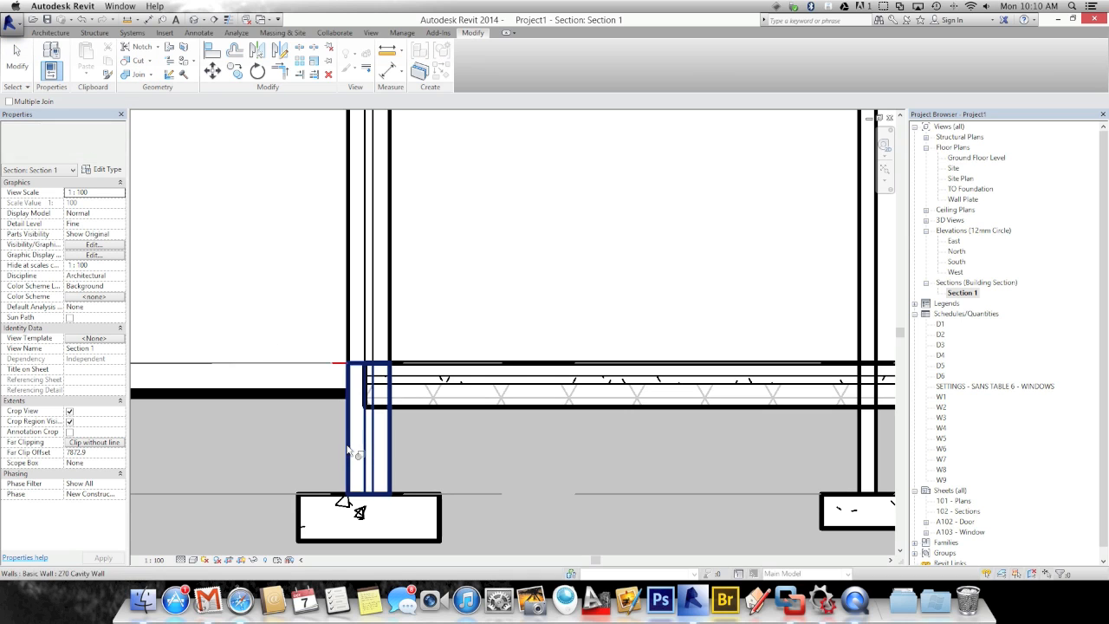
click(350, 449)
click(403, 412)
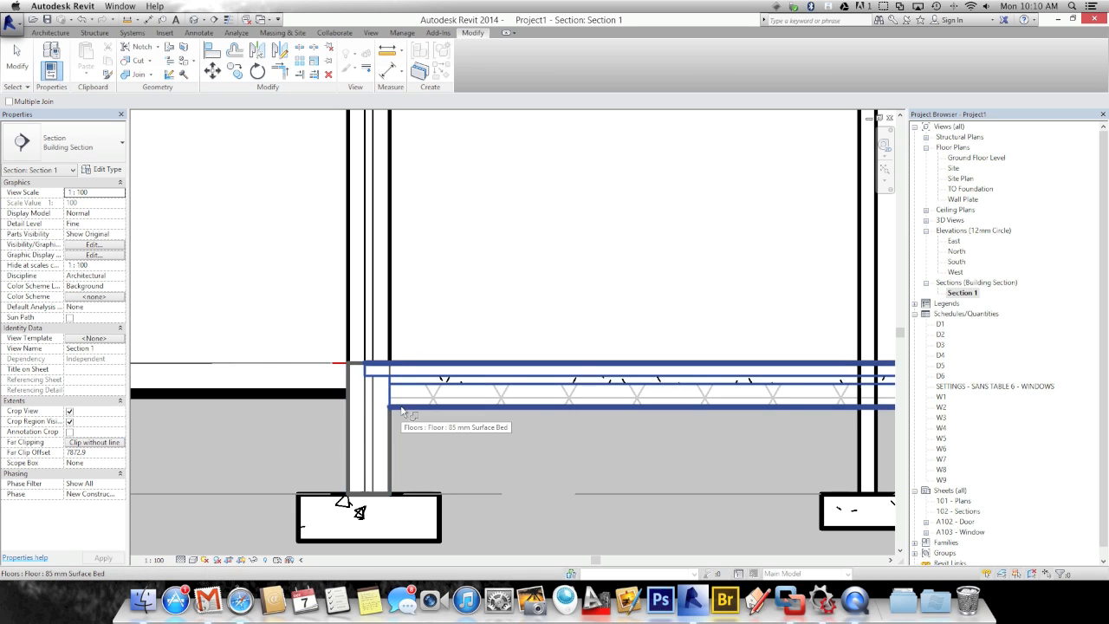
scroll(407, 390, up, 4)
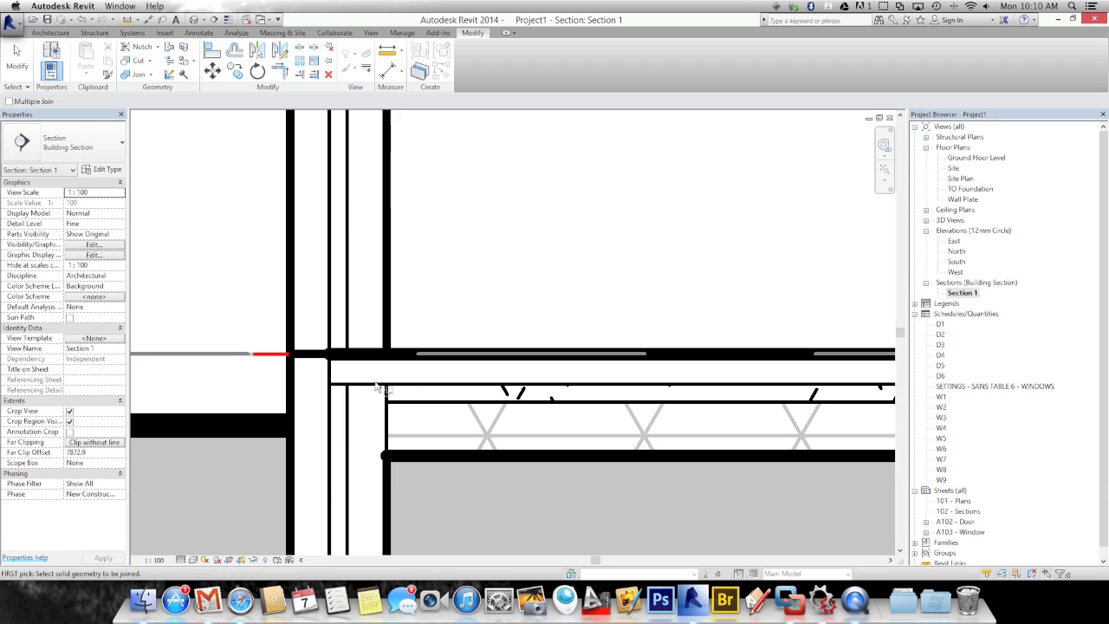
scroll(364, 422, down, 4)
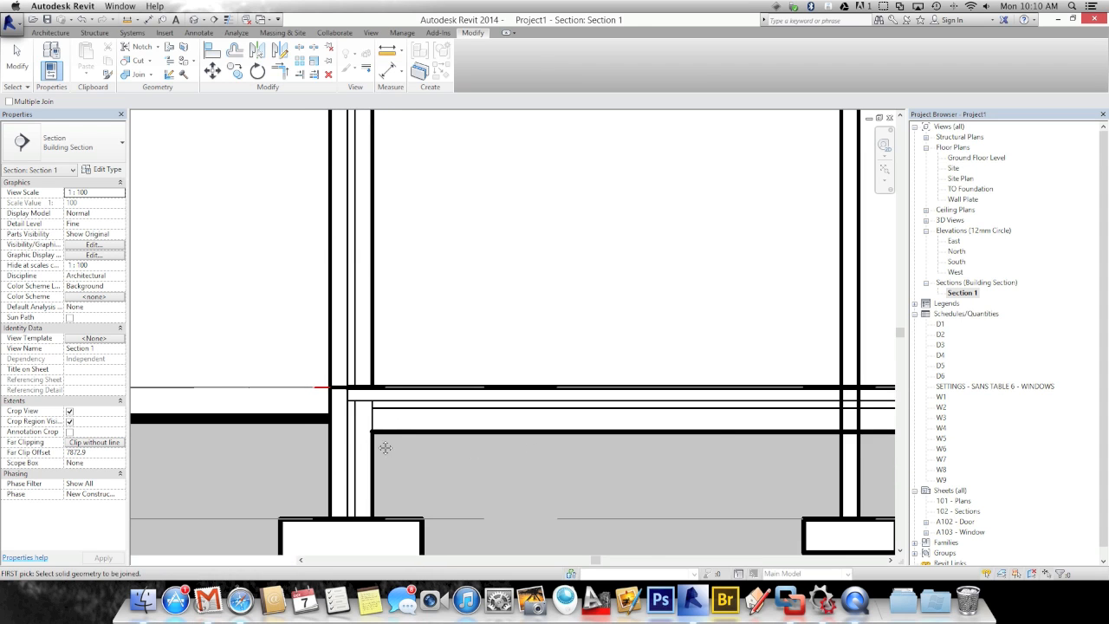
scroll(425, 441, down, 2)
scroll(462, 435, down, 2)
scroll(461, 435, down, 3)
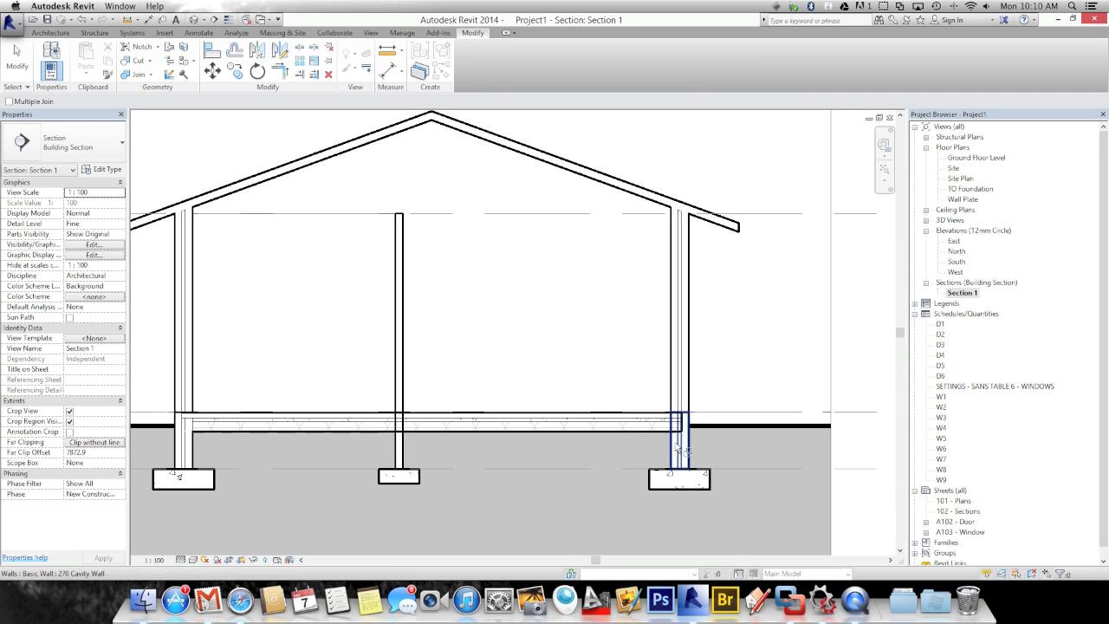
scroll(676, 445, up, 3)
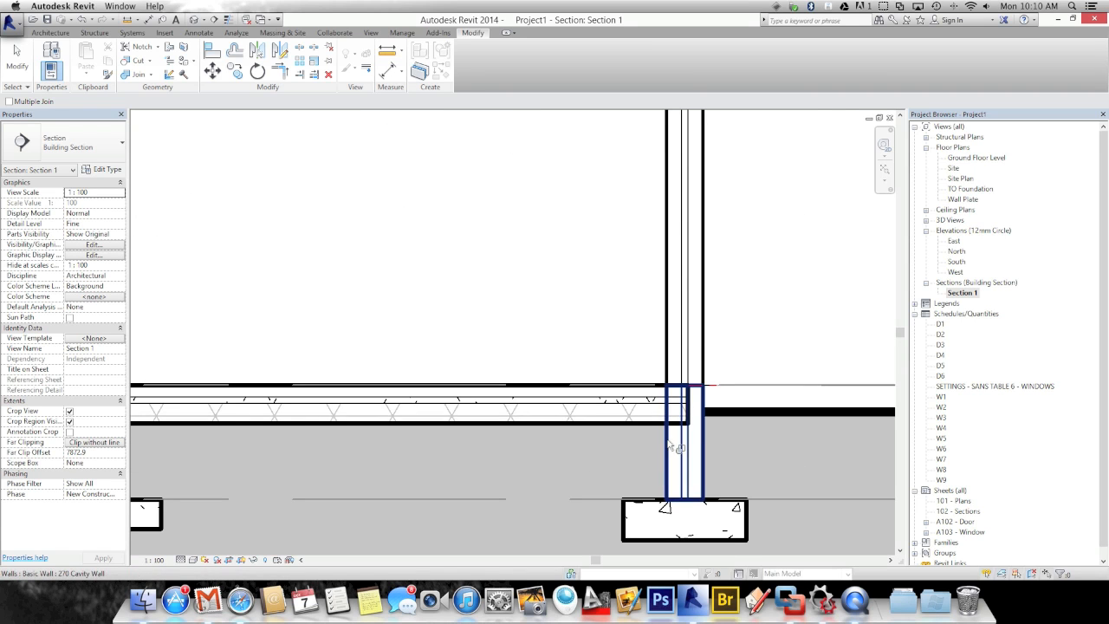
Join the floor slab to the right outer wall, then select the central wall below the floor
click(661, 427)
click(655, 424)
scroll(654, 466, down, 1)
scroll(654, 466, down, 6)
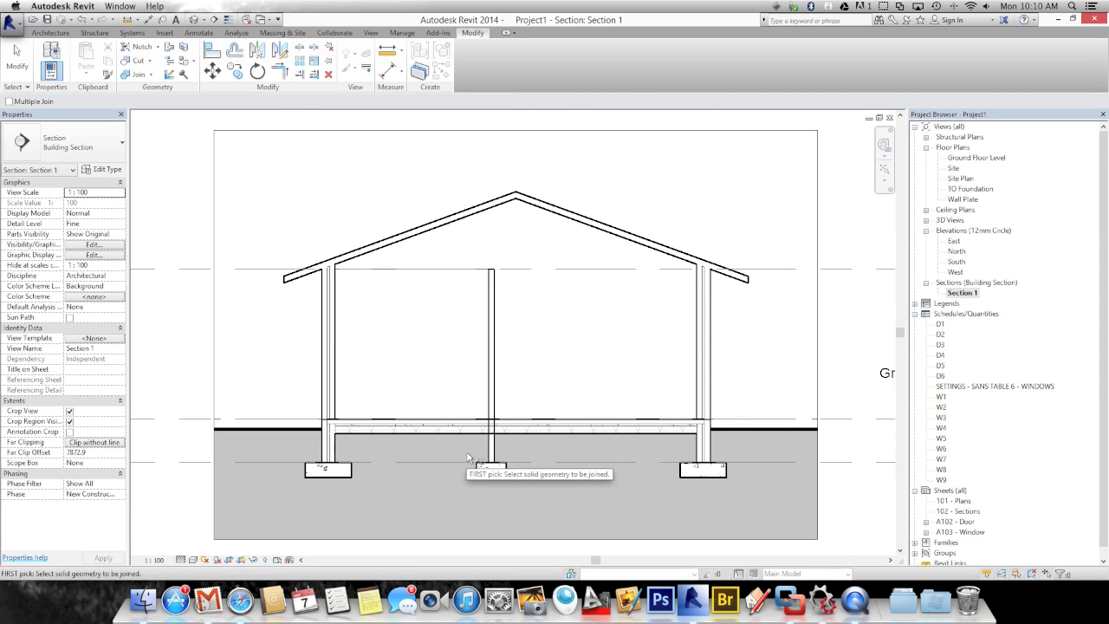
scroll(466, 451, up, 1)
scroll(466, 451, up, 2)
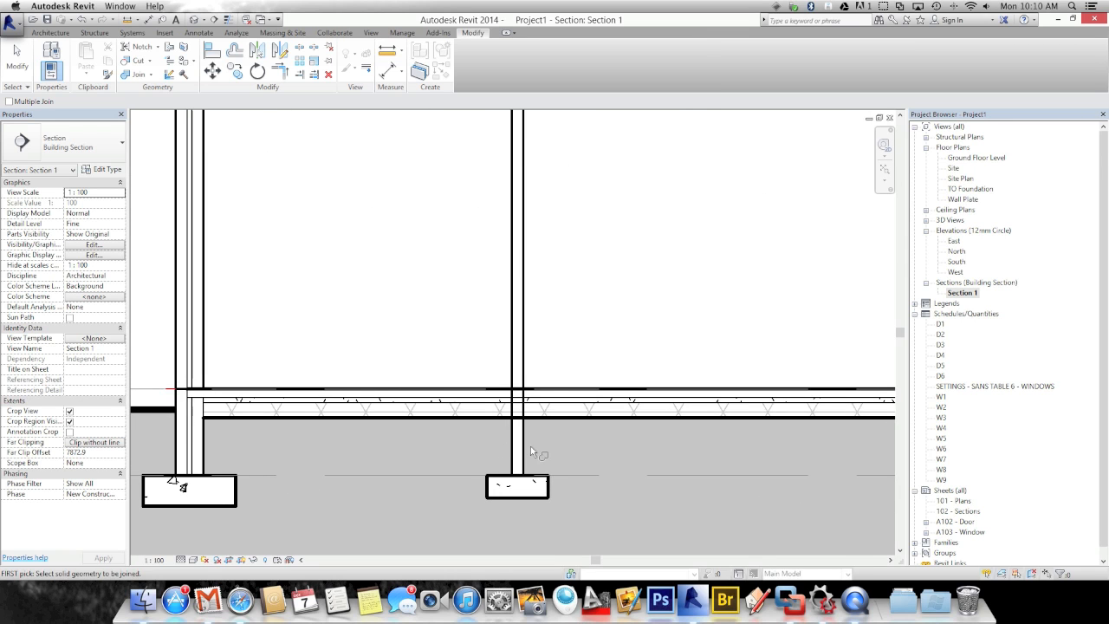
scroll(532, 451, down, 2)
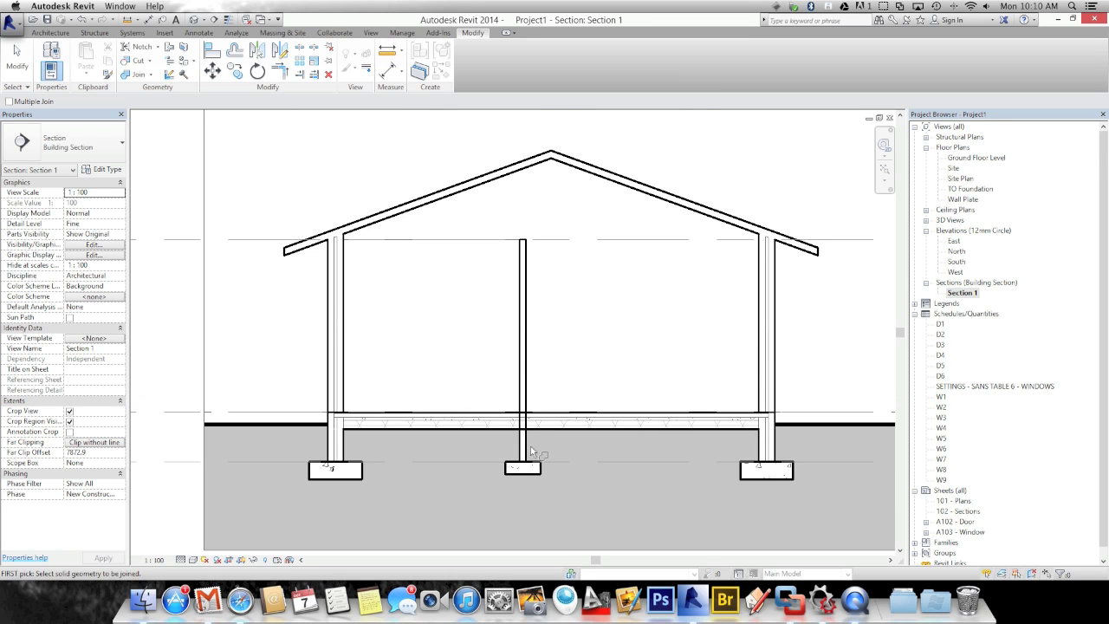
key(Escape)
key(Escape)
scroll(530, 446, up, 2)
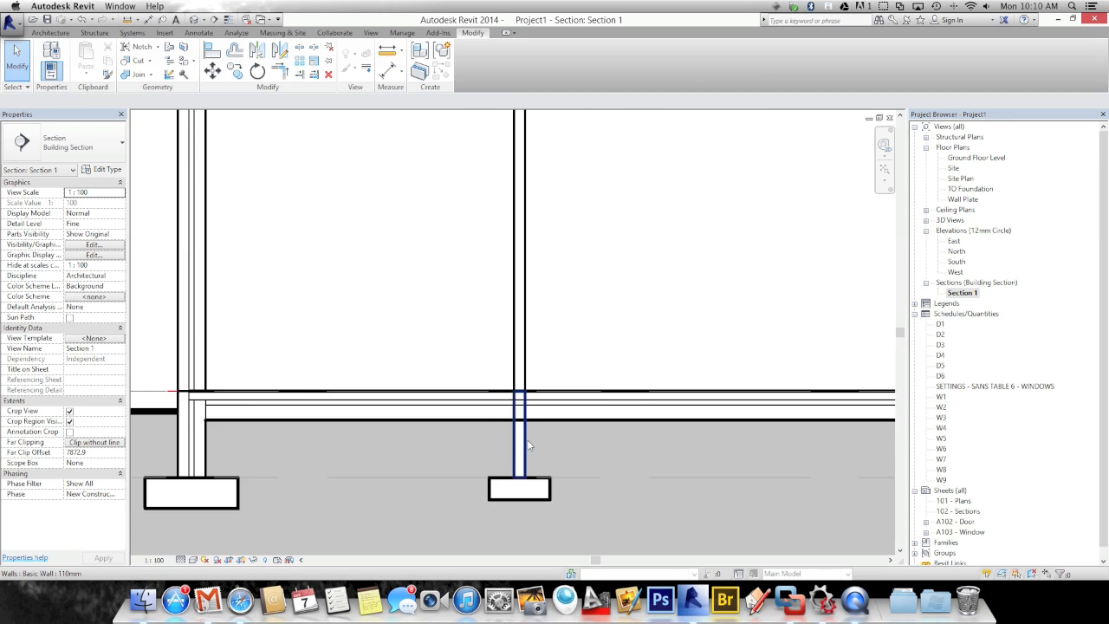
scroll(530, 445, up, 1)
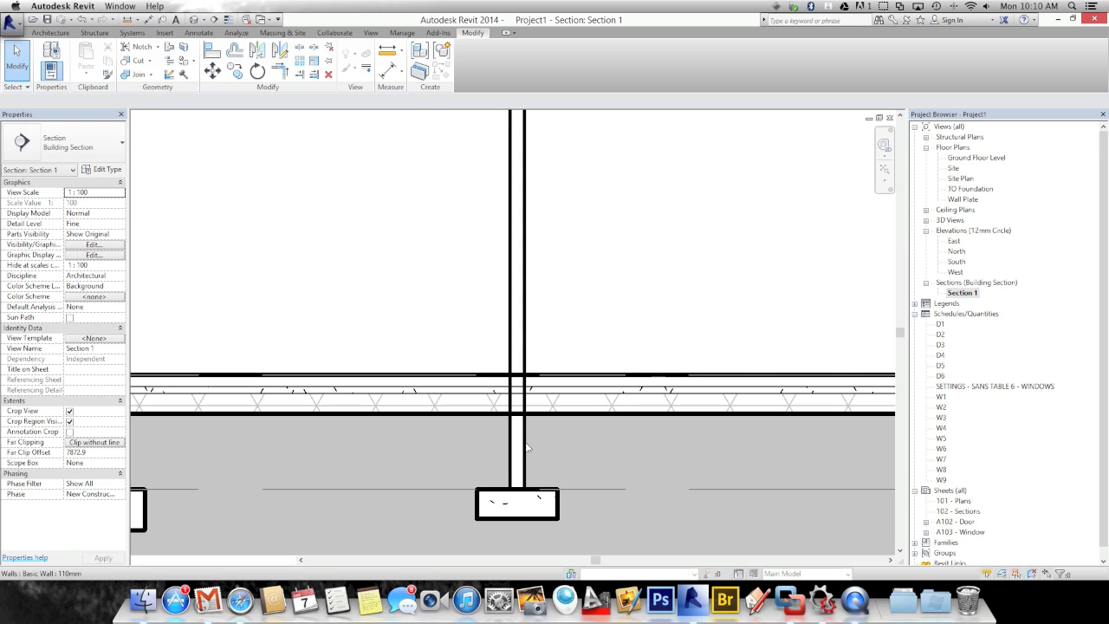
click(524, 446)
Drag the central 110mm wall's top down to the slab underside, then clear the selection
scroll(516, 394, up, 3)
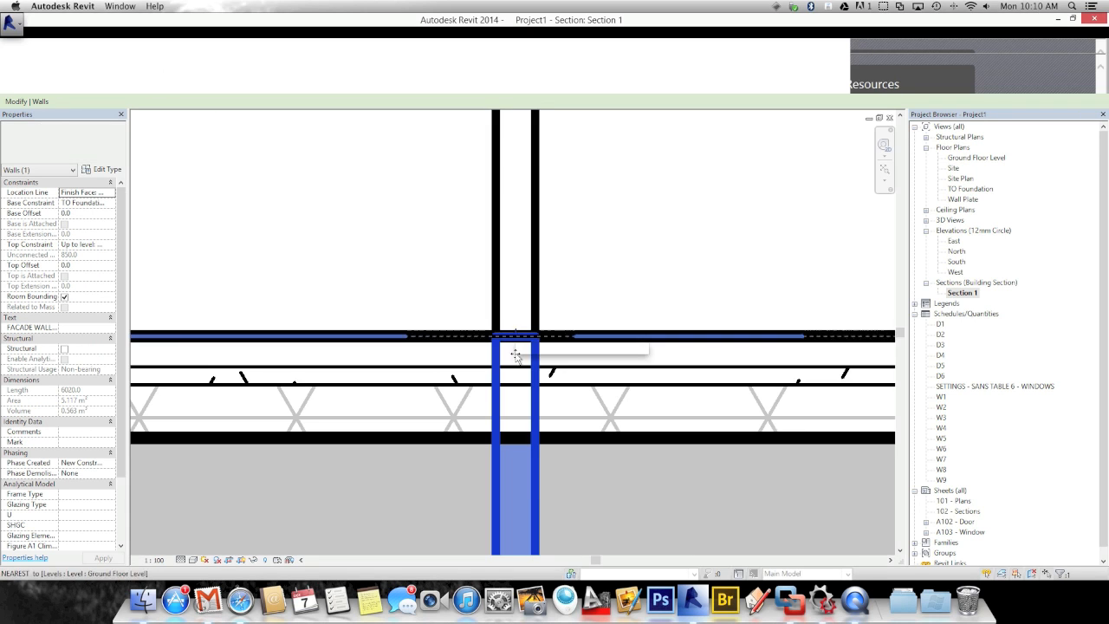
drag(515, 336, 514, 367)
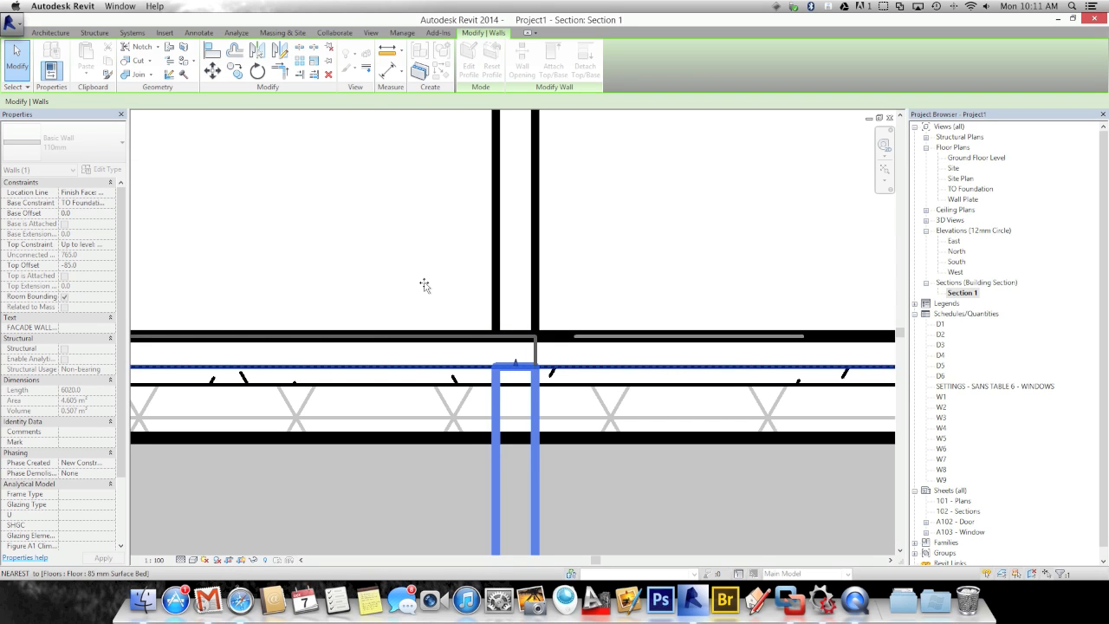
scroll(460, 382, down, 3)
scroll(429, 467, down, 3)
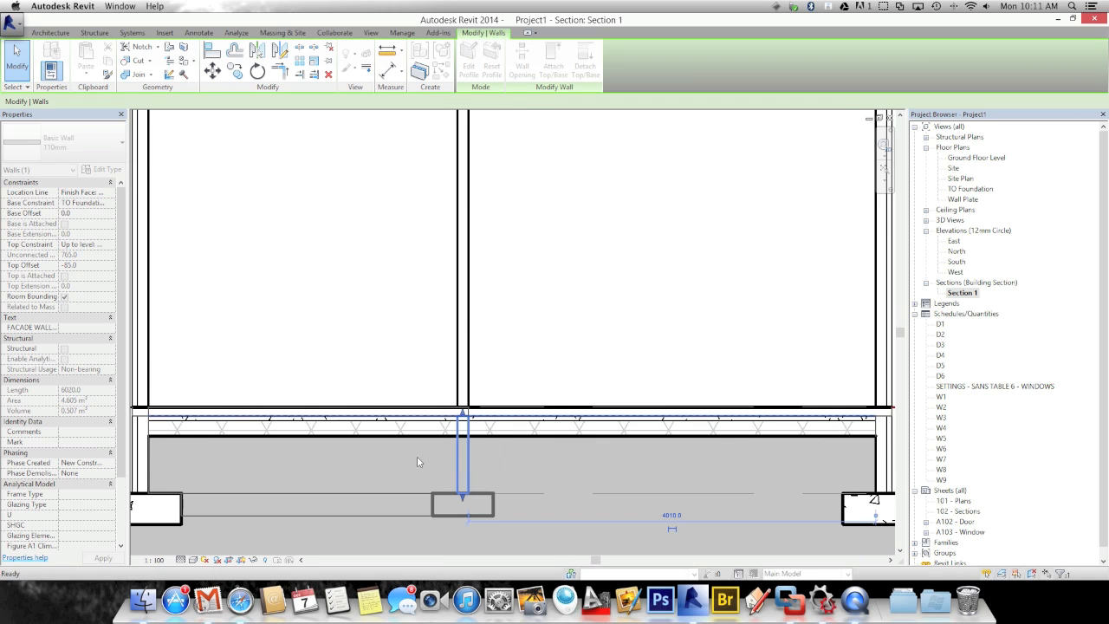
scroll(417, 456, up, 3)
key(Escape)
scroll(449, 459, up, 2)
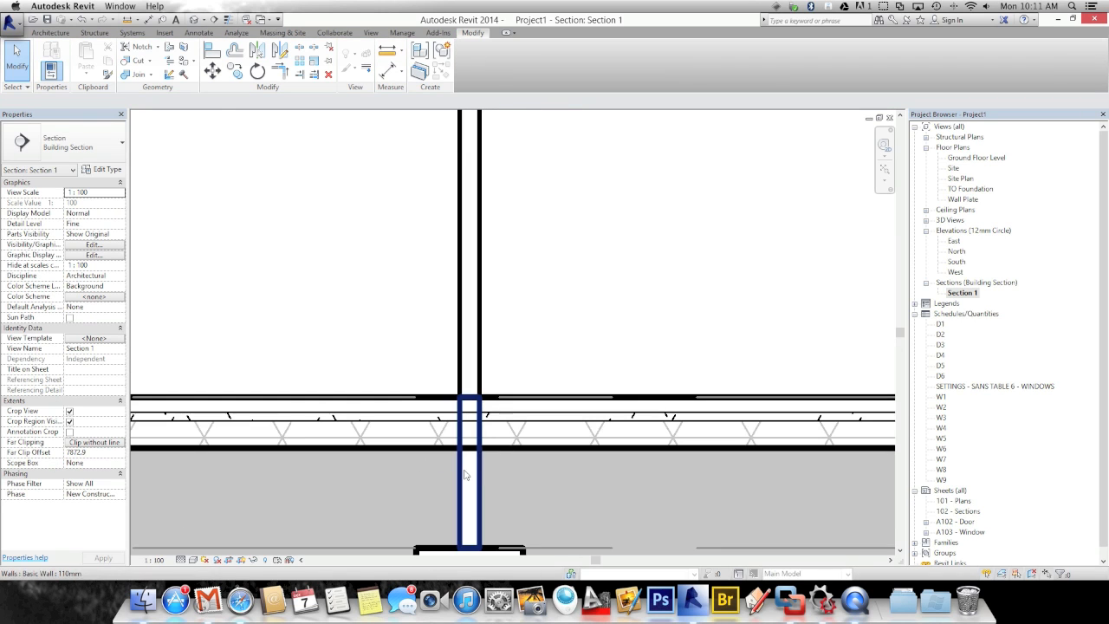
click(482, 405)
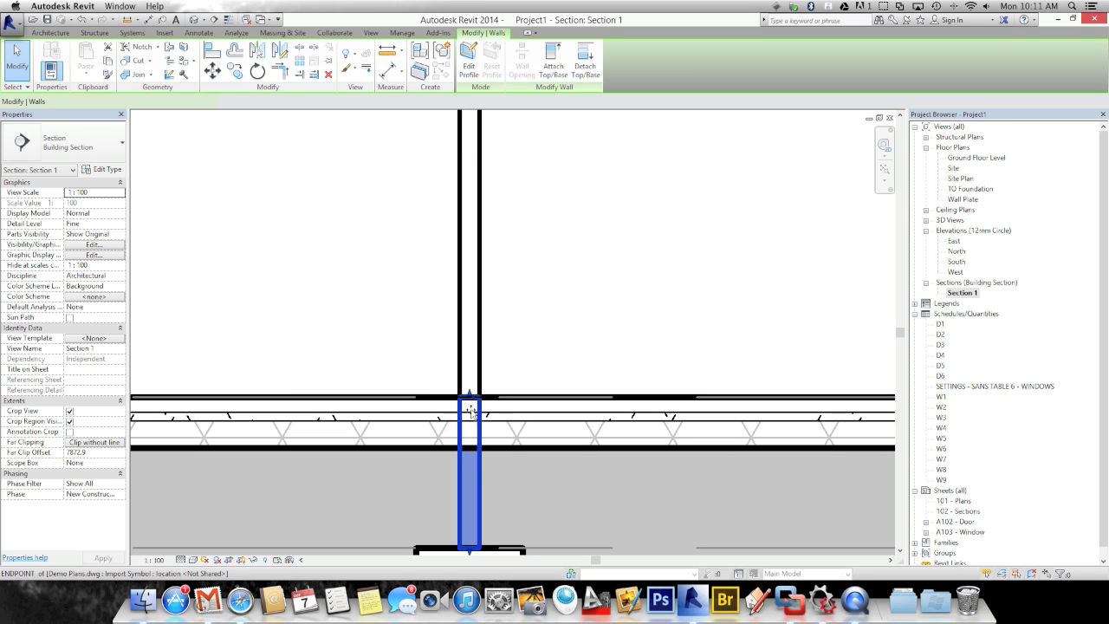
click(418, 494)
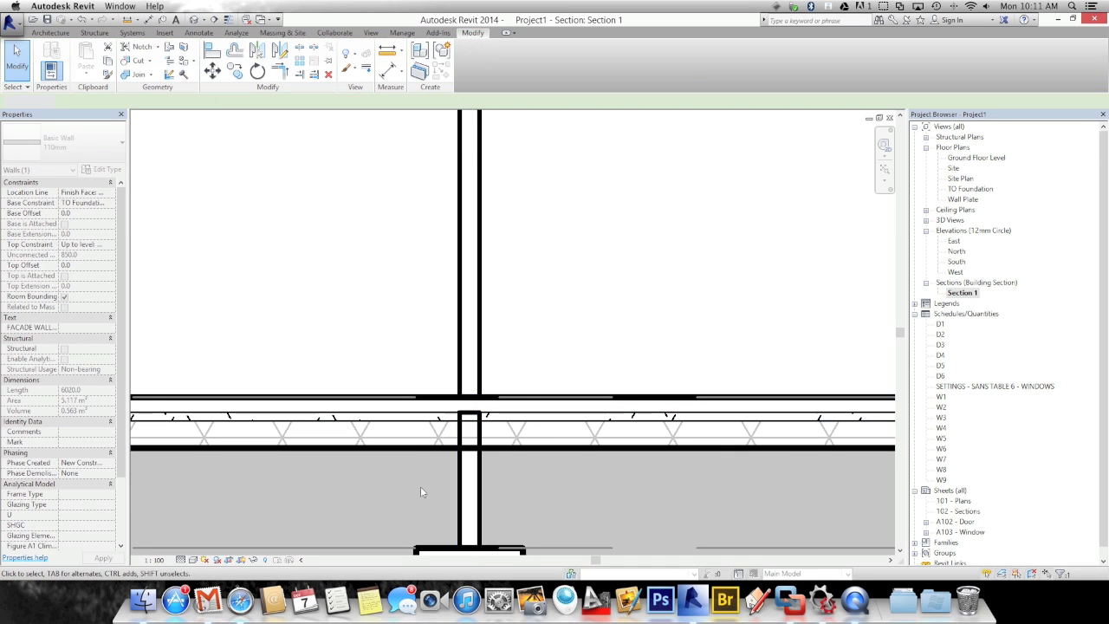
scroll(421, 483, down, 5)
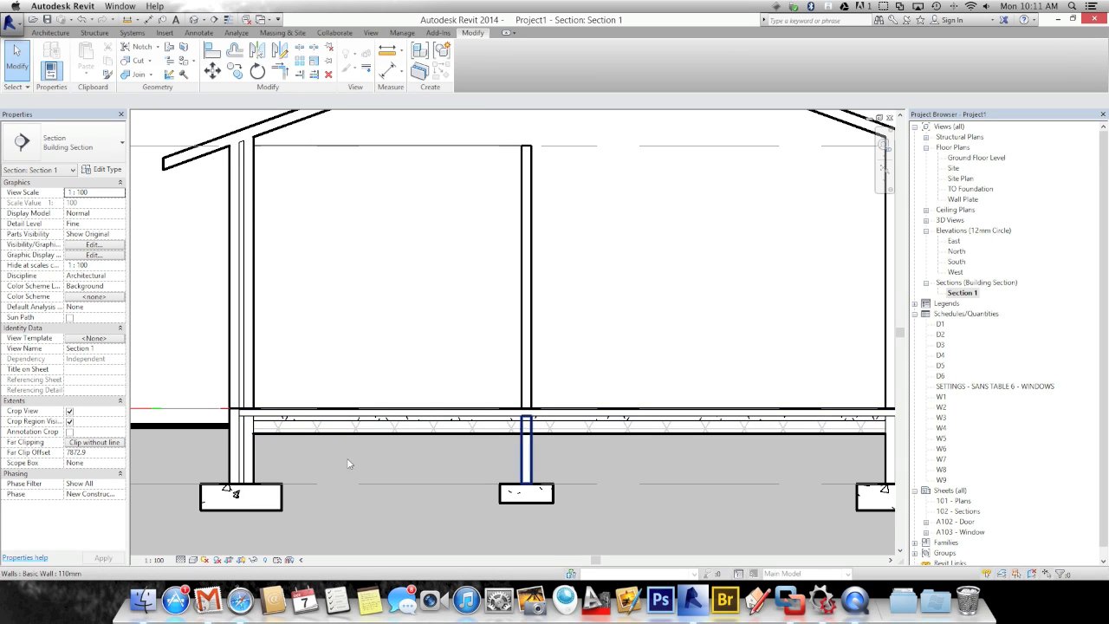
scroll(385, 462, down, 4)
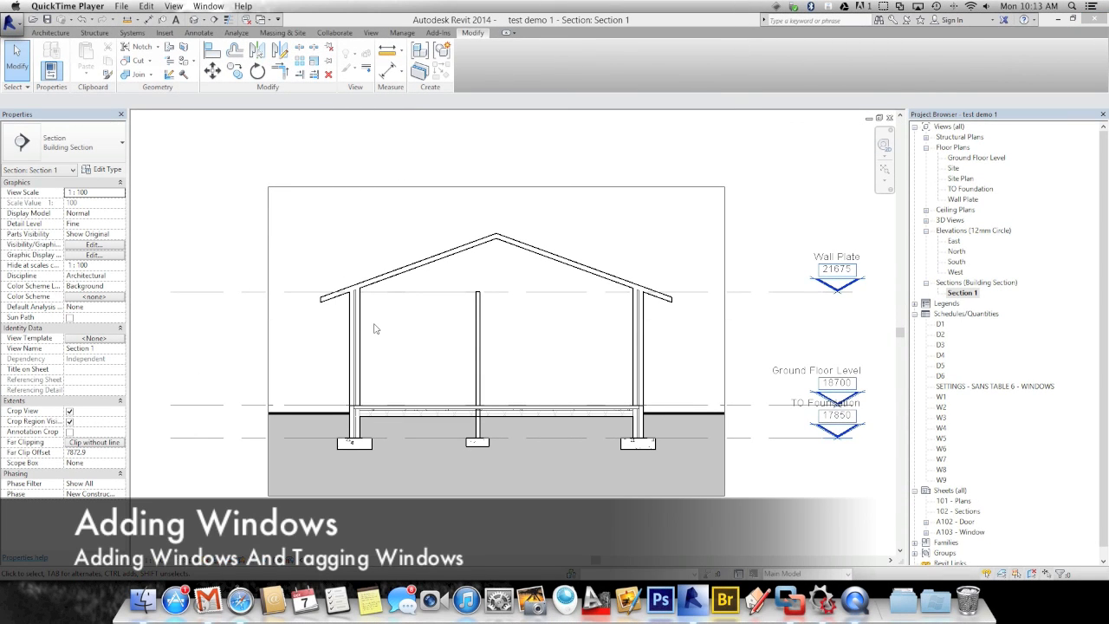
Reopen the Ground Floor Level plan, frame the house, and switch to wireframe with WF
double_click(977, 158)
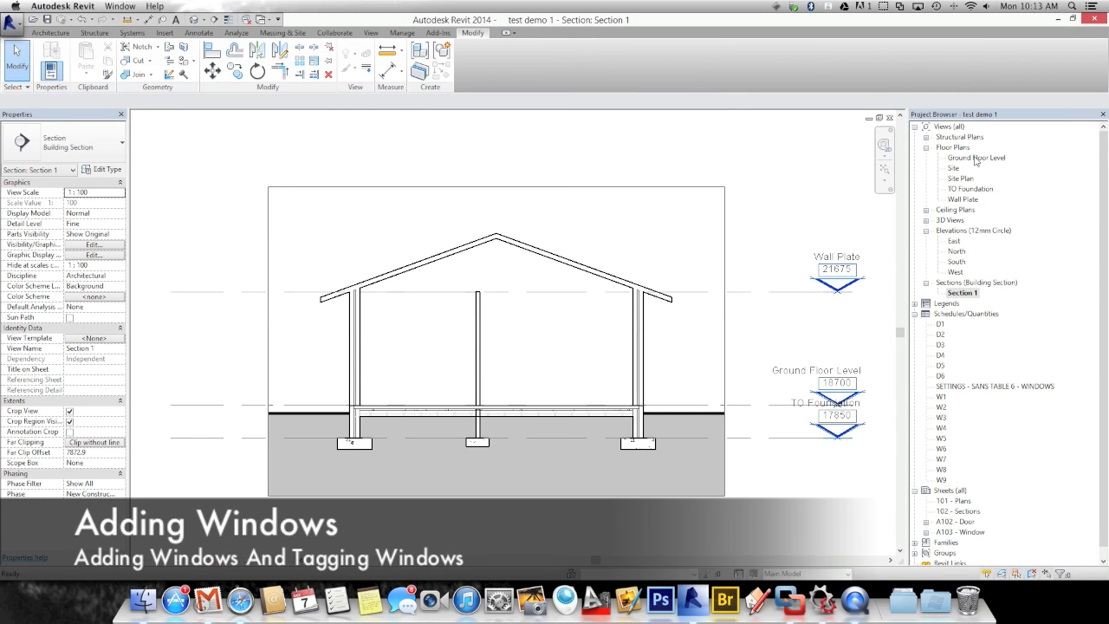
scroll(470, 273, up, 4)
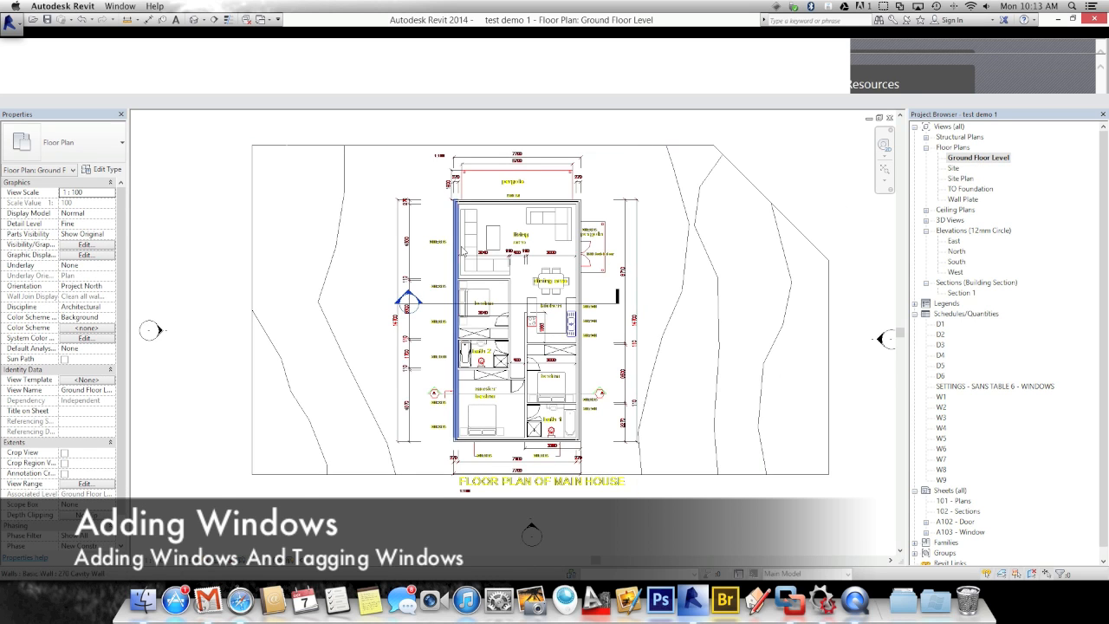
scroll(471, 273, up, 2)
middle_drag(476, 242, 414, 266)
middle_drag(443, 362, 449, 342)
scroll(413, 347, down, 3)
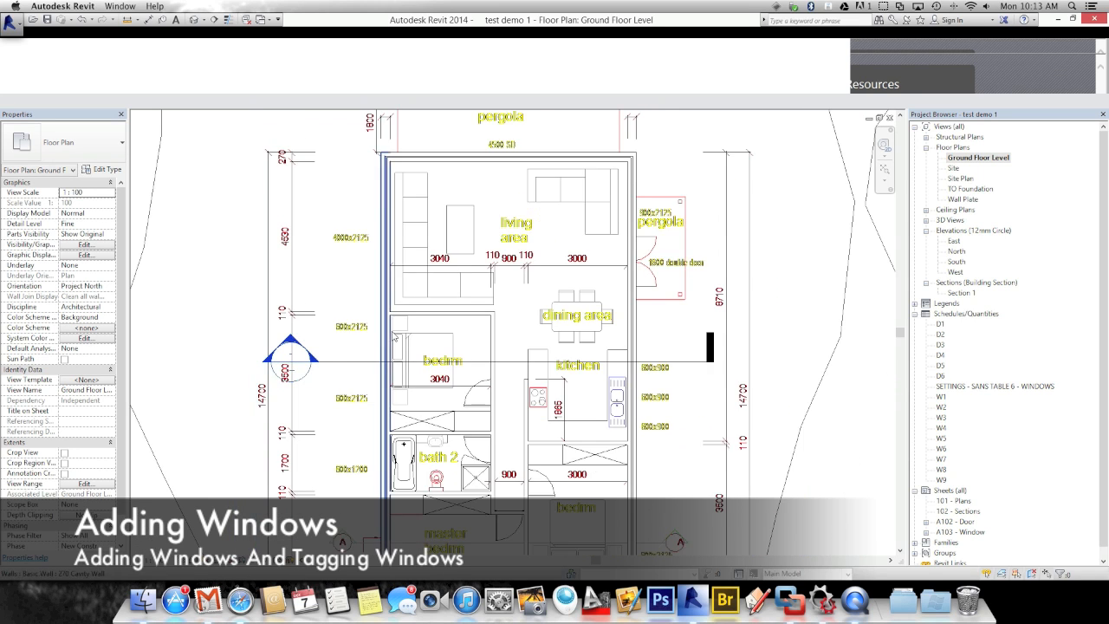
scroll(409, 332, up, 1)
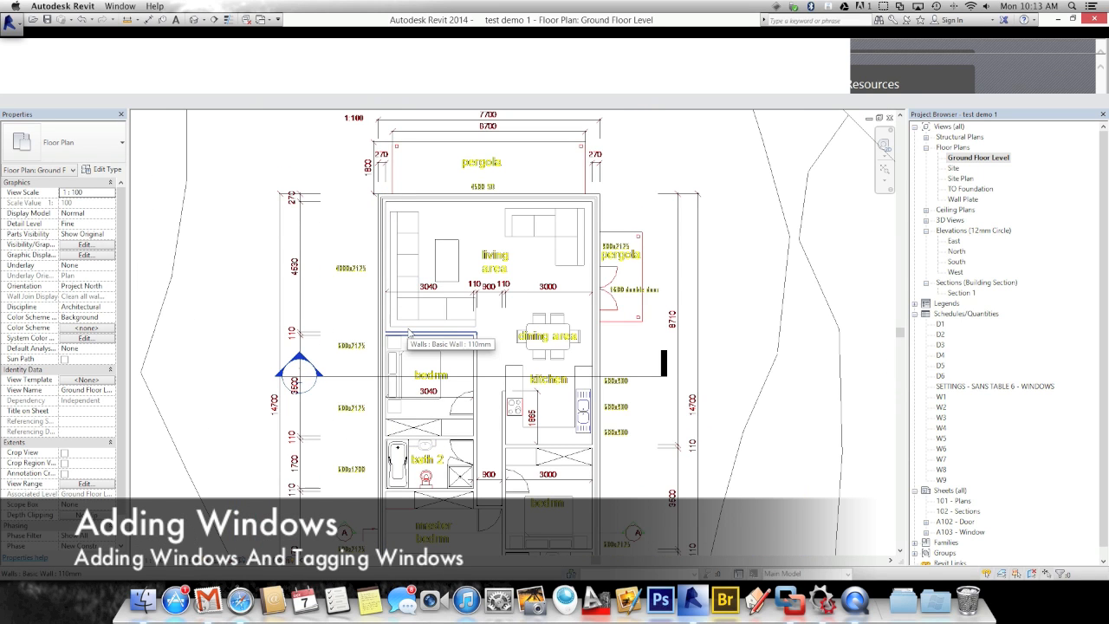
key(w)
key(f)
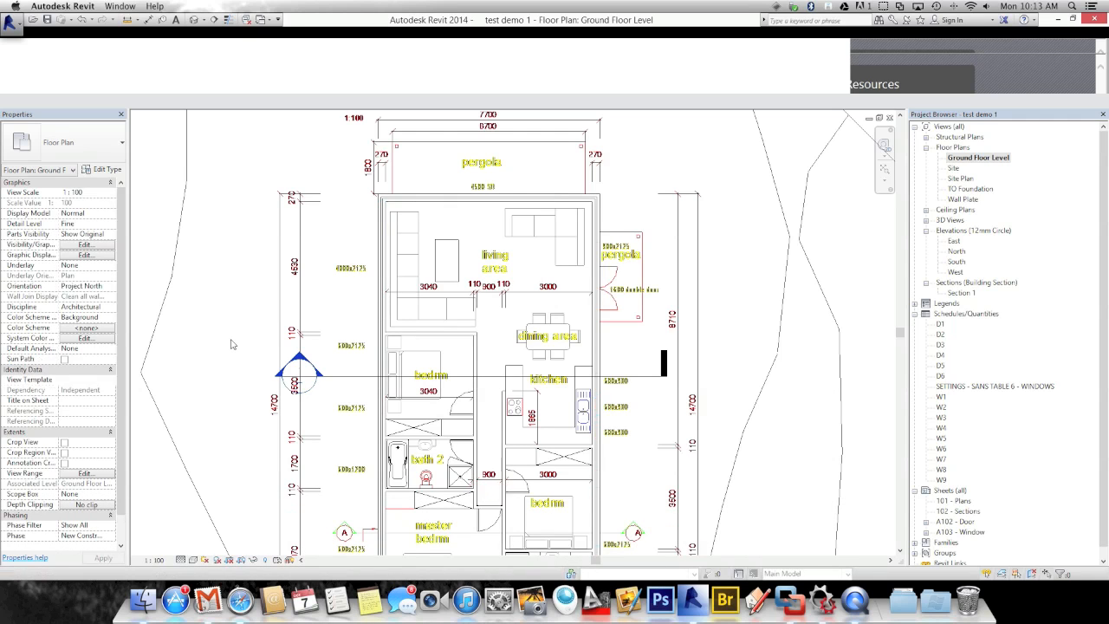
middle_drag(371, 303, 368, 220)
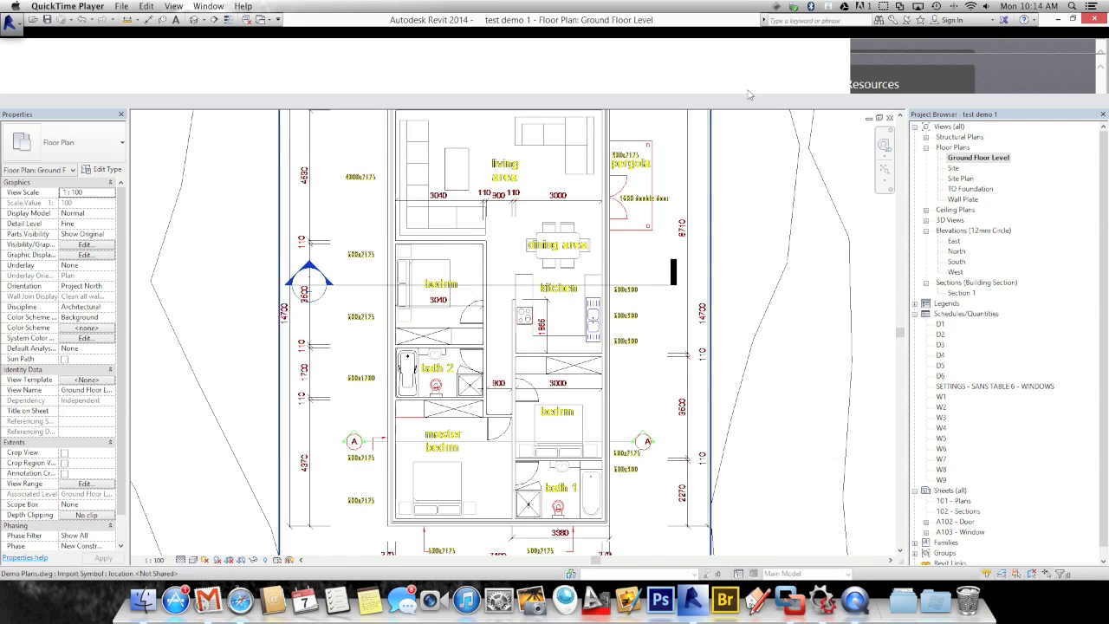
Start the Window tool on the Ground Floor Level plan
click(550, 101)
click(44, 35)
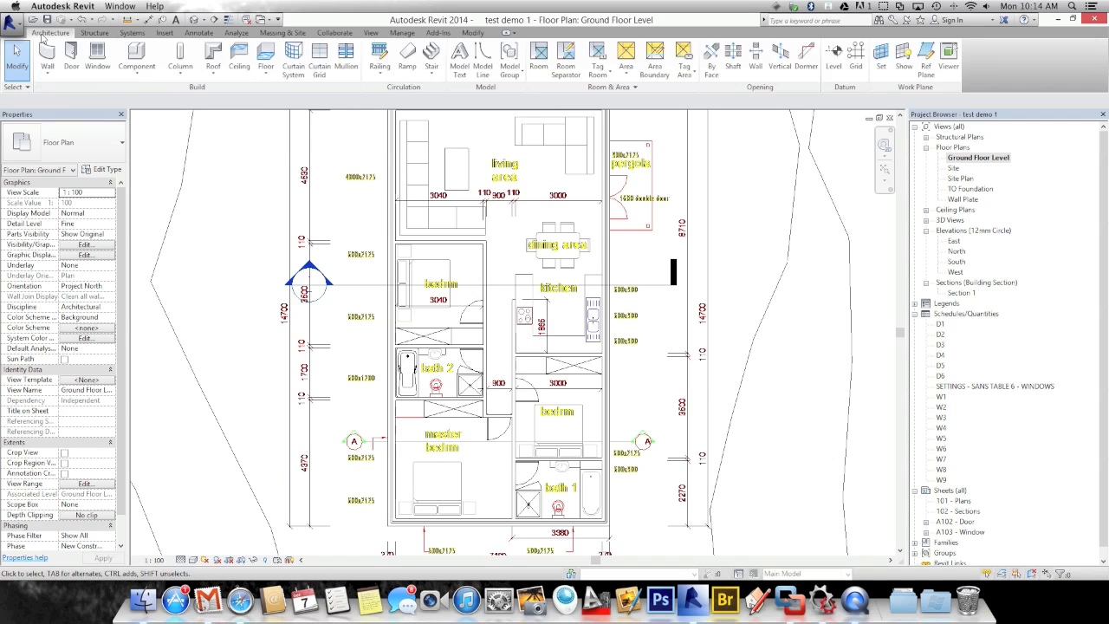
click(97, 54)
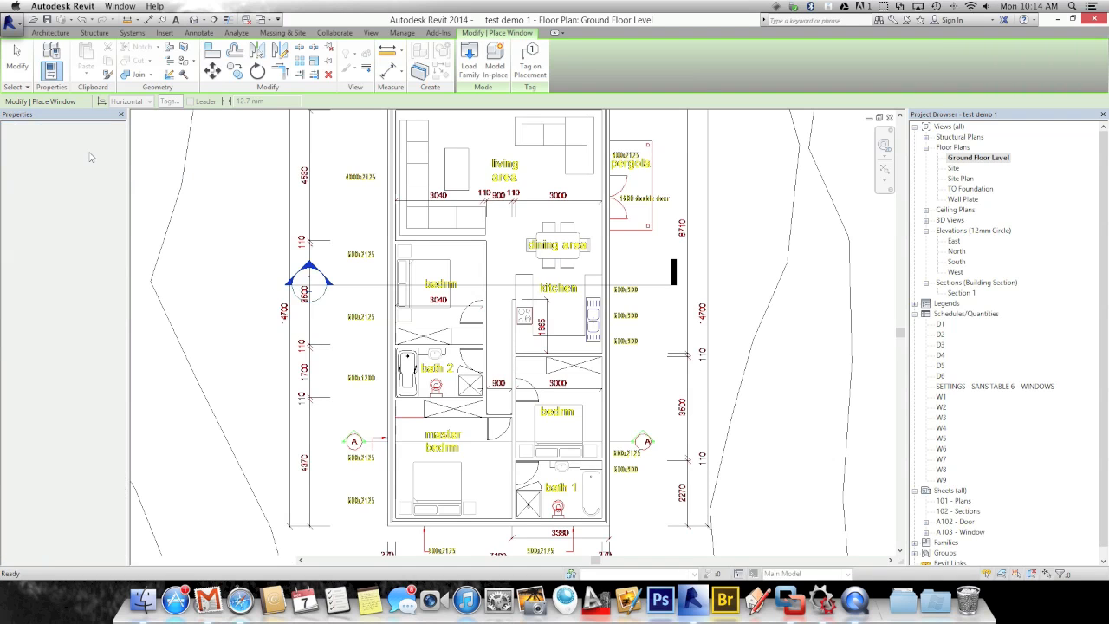
Scroll the window Type Selector down to the WINDOW - ALUMINIUM with Sill types
click(91, 156)
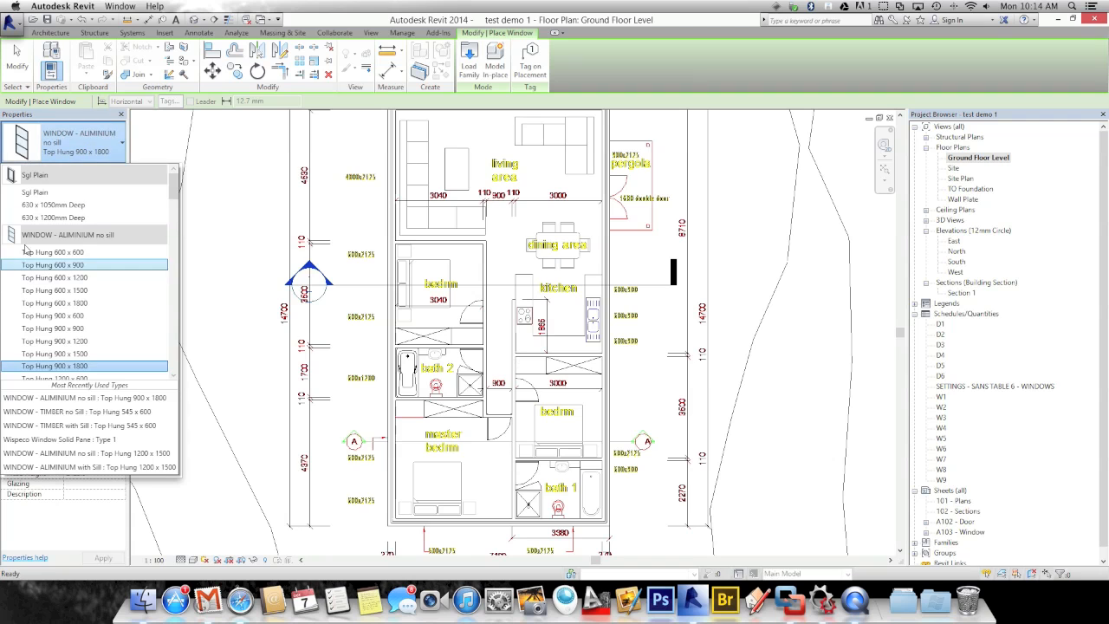
click(200, 157)
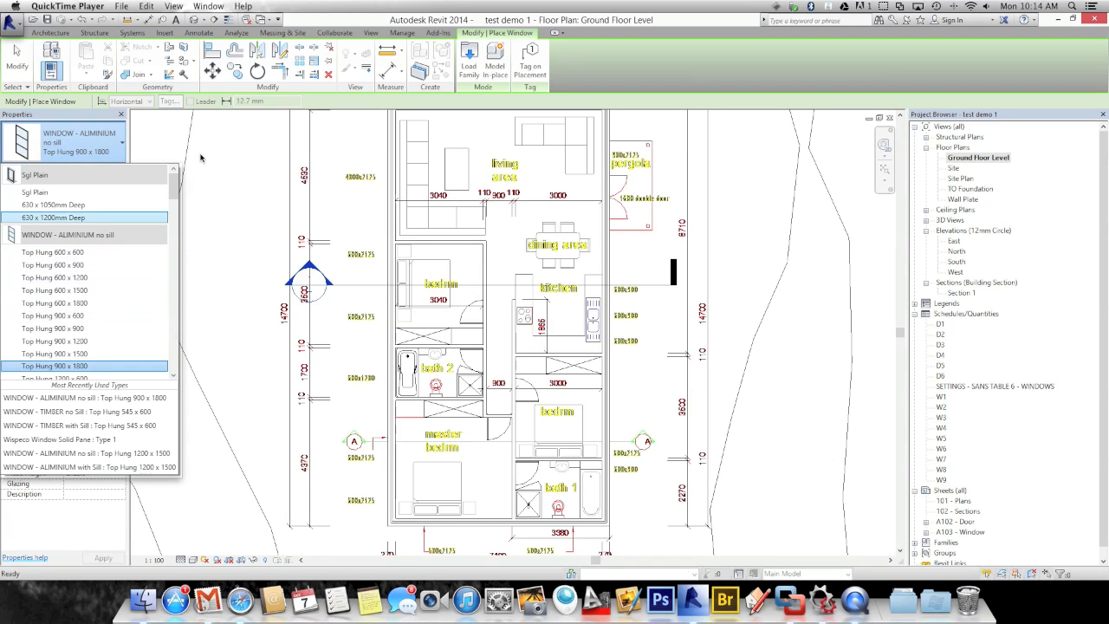
click(38, 182)
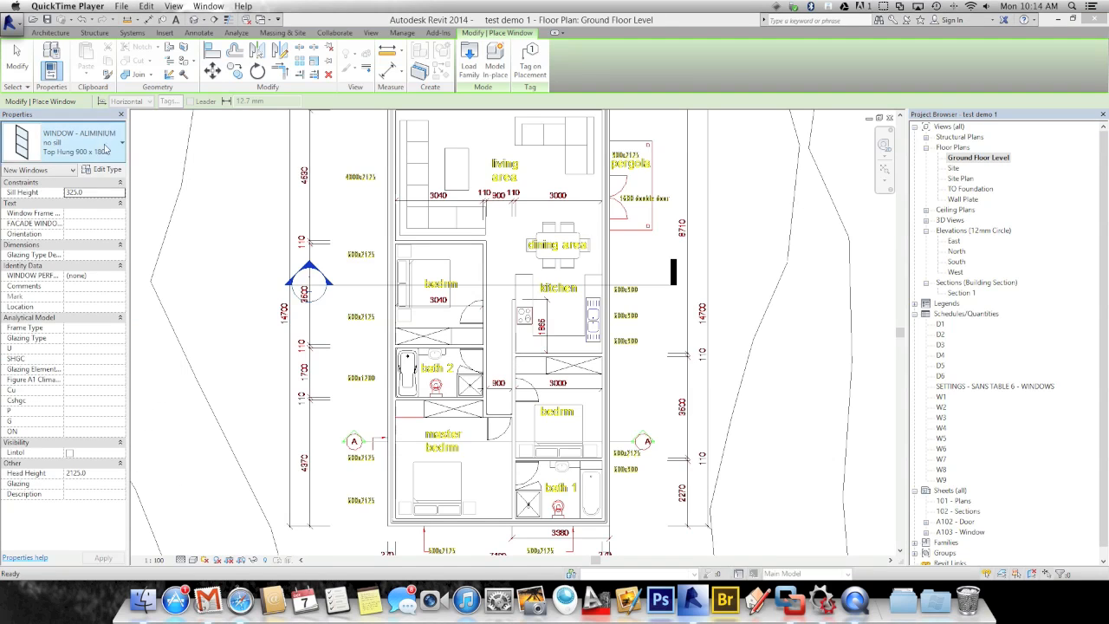
click(101, 145)
click(102, 148)
drag(174, 193, 176, 248)
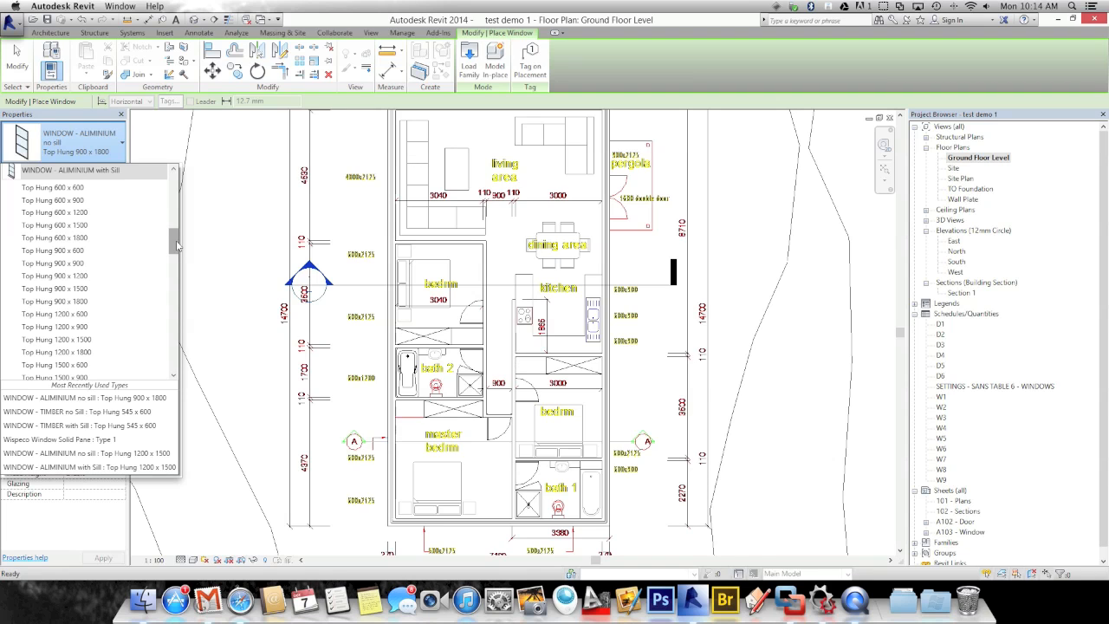
Place a Top Hung 1200 x 1500 aluminium window with sill in the master bedroom's left wall
click(72, 341)
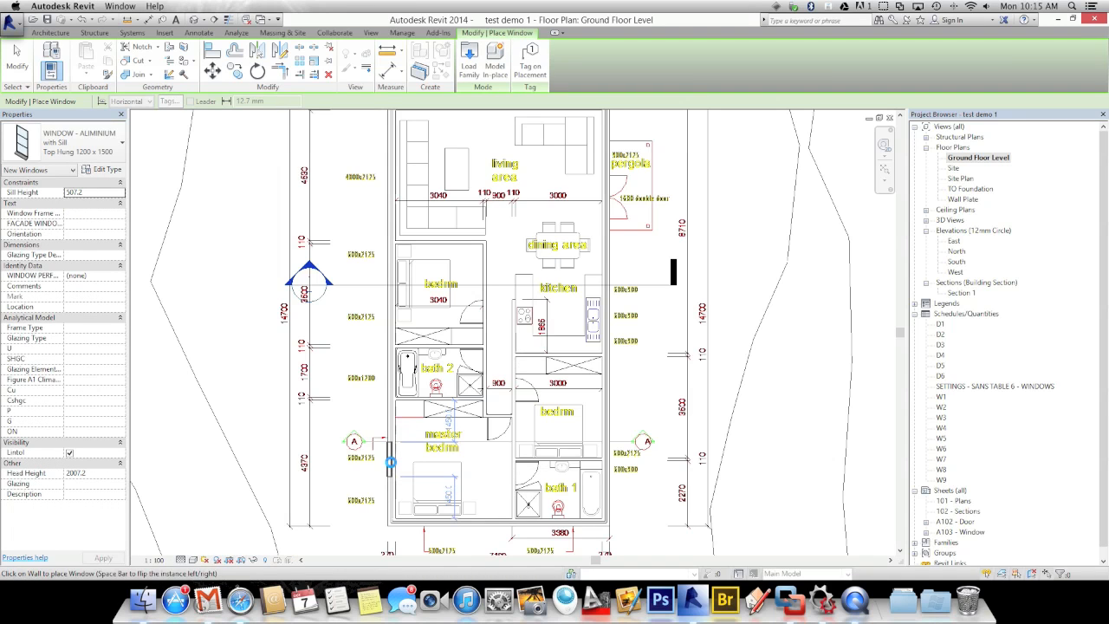
click(390, 463)
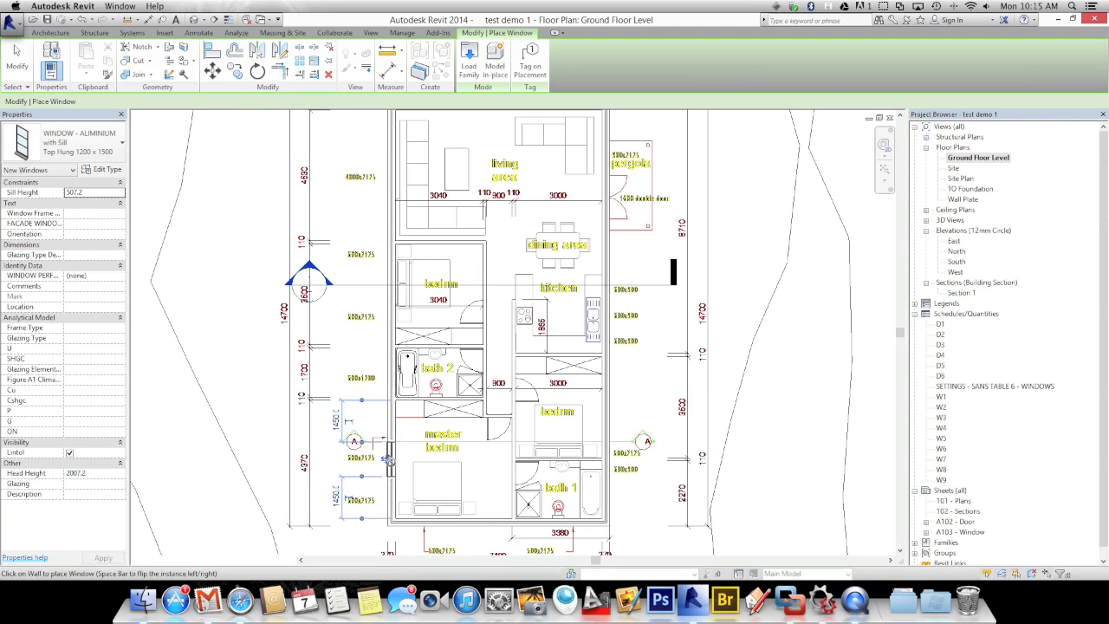
key(Escape)
key(Escape)
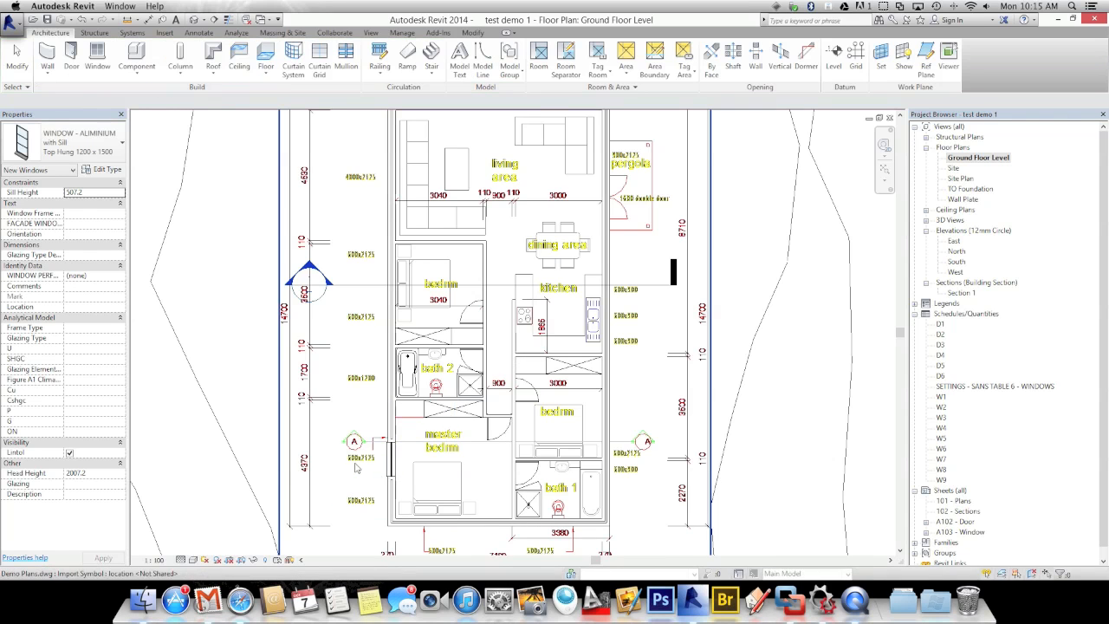
click(374, 470)
middle_drag(374, 470, 372, 433)
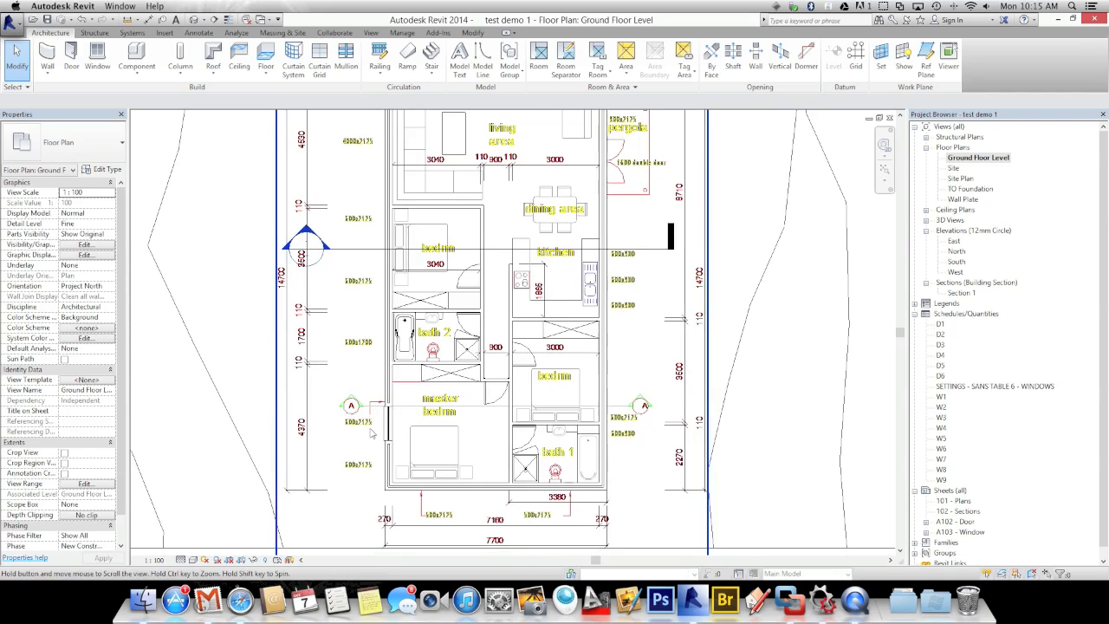
scroll(373, 433, up, 3)
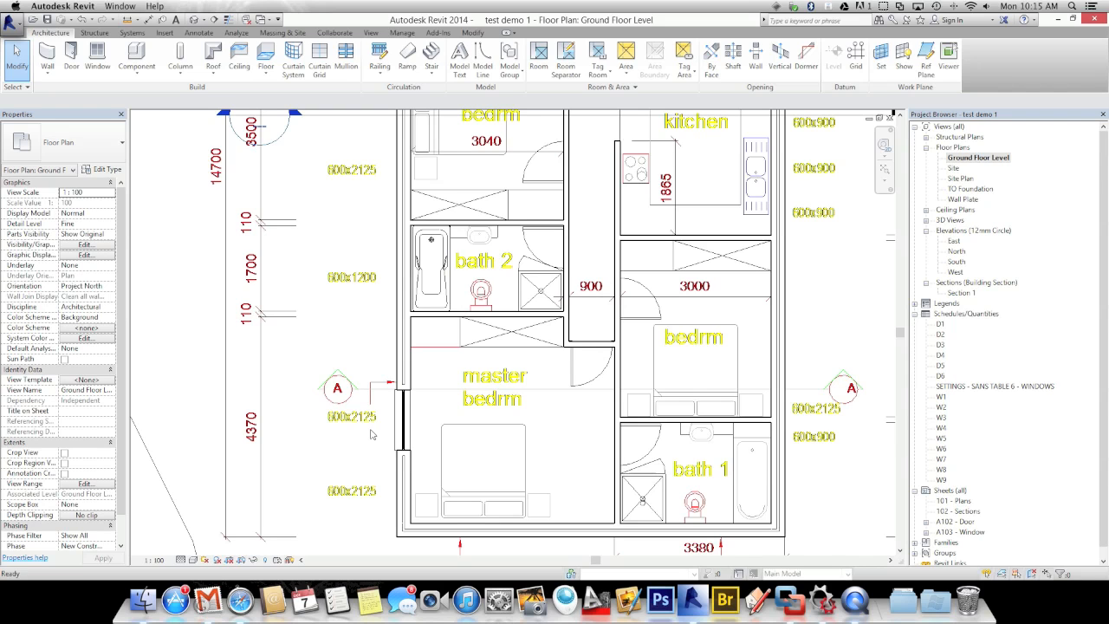
Tag the master bedroom window with a leaderless W2 / 6 window tag placed beside it
click(198, 34)
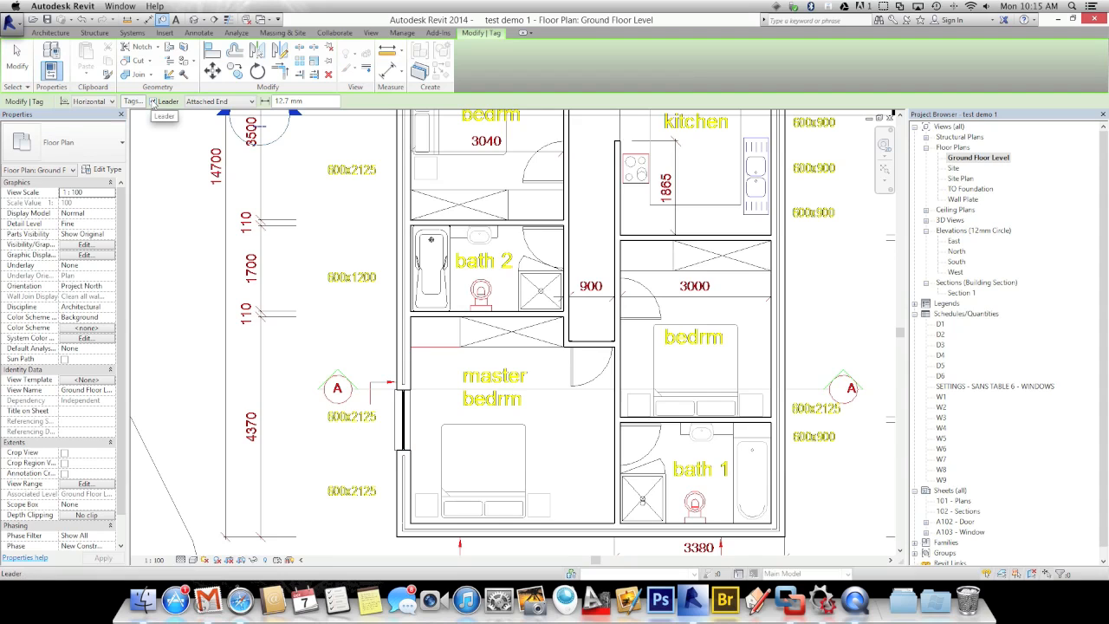
click(153, 101)
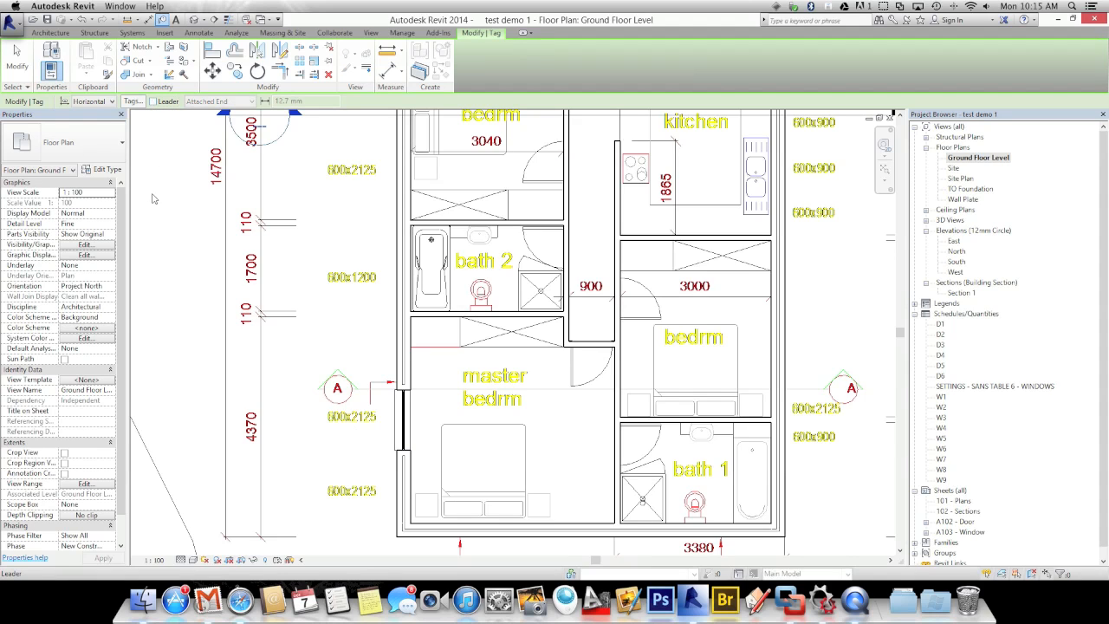
click(406, 427)
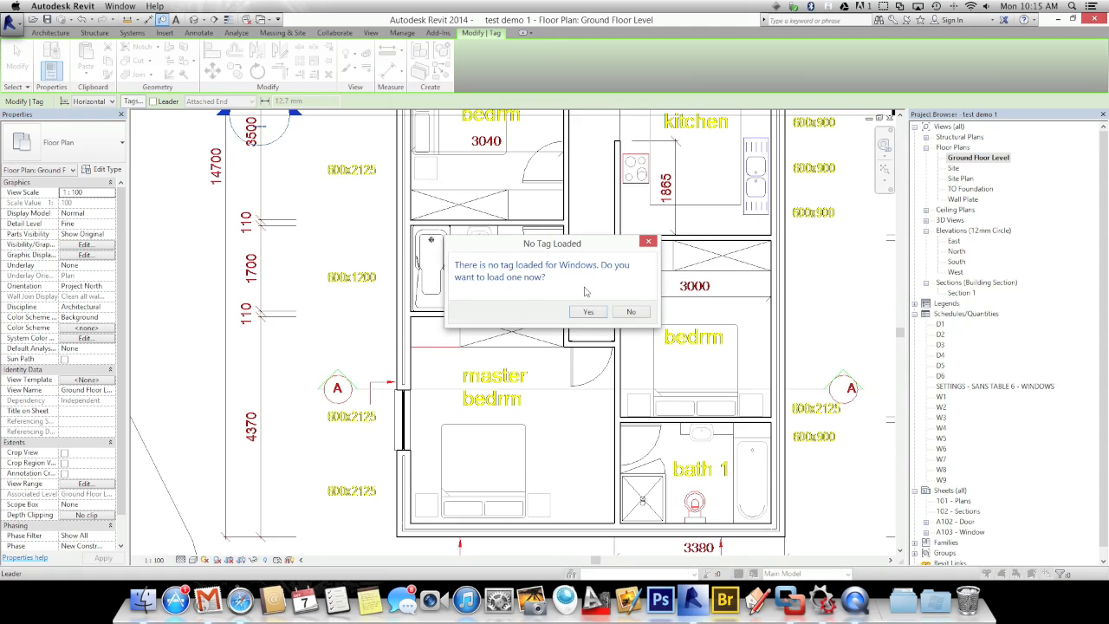
click(623, 312)
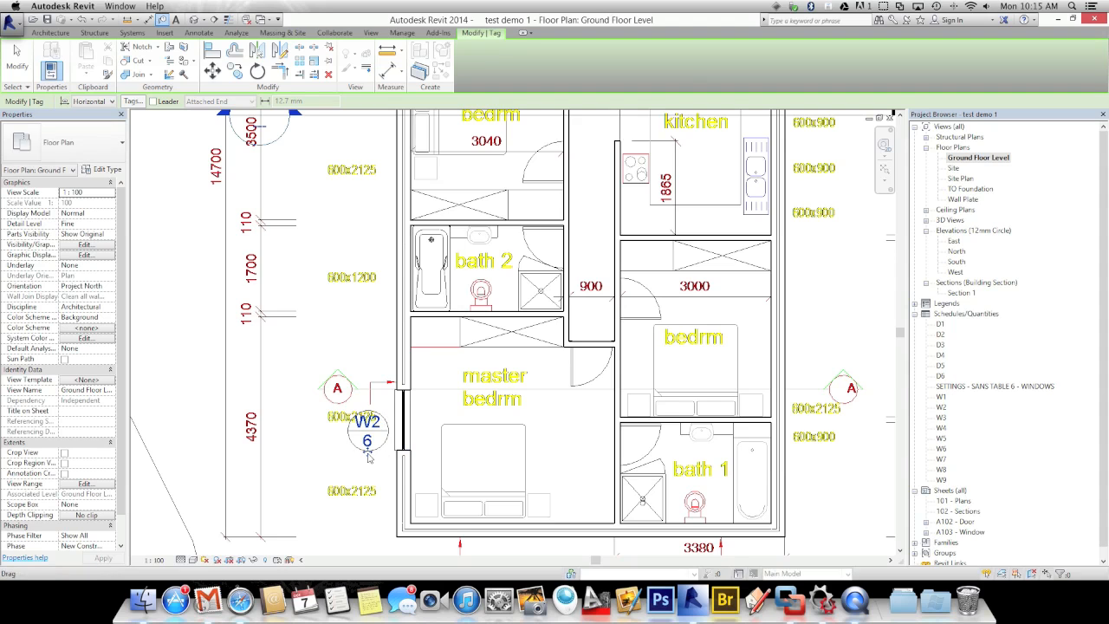
drag(364, 448, 367, 452)
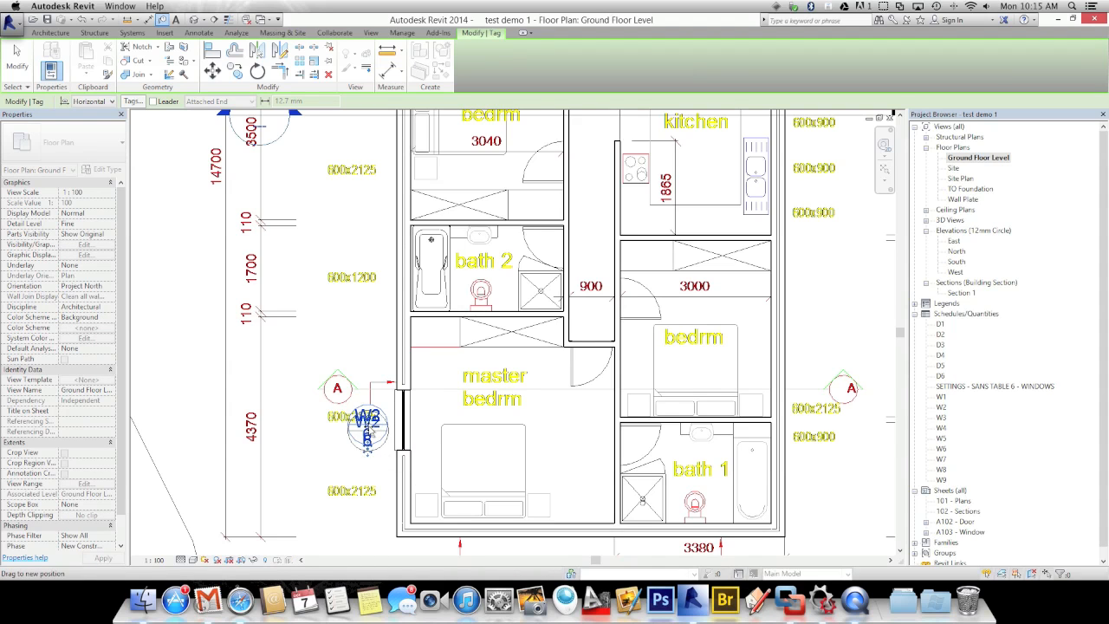
scroll(320, 456, down, 2)
Select the master bedroom's W2 / 6 window tag and open its Change Parameter Values dialog
click(320, 457)
scroll(320, 456, up, 2)
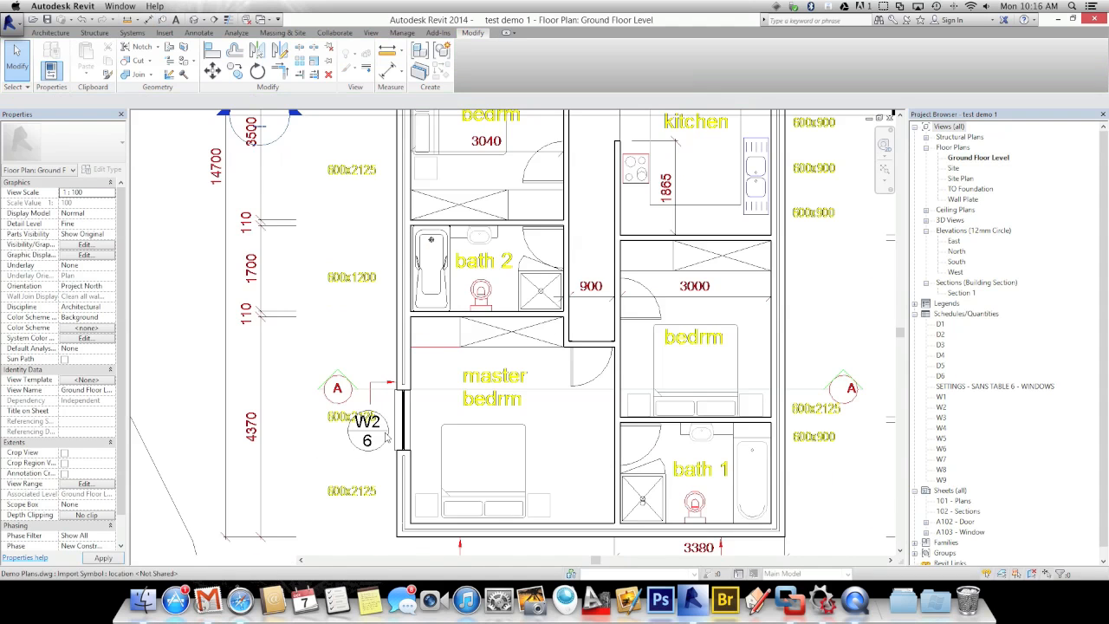
scroll(347, 426, up, 2)
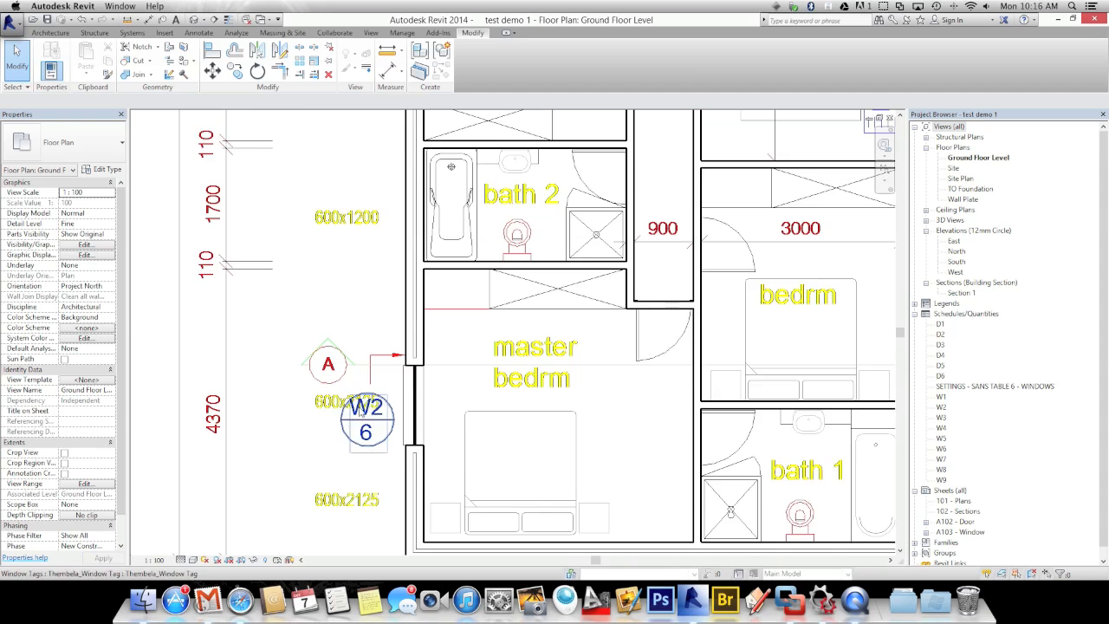
middle_drag(347, 419, 369, 397)
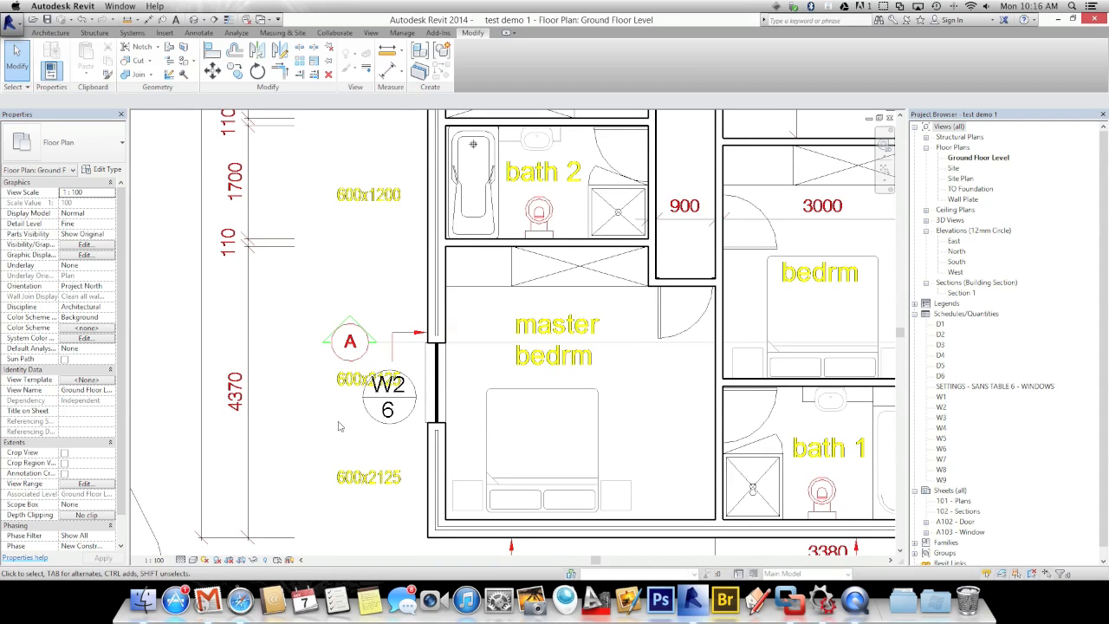
click(381, 407)
click(389, 387)
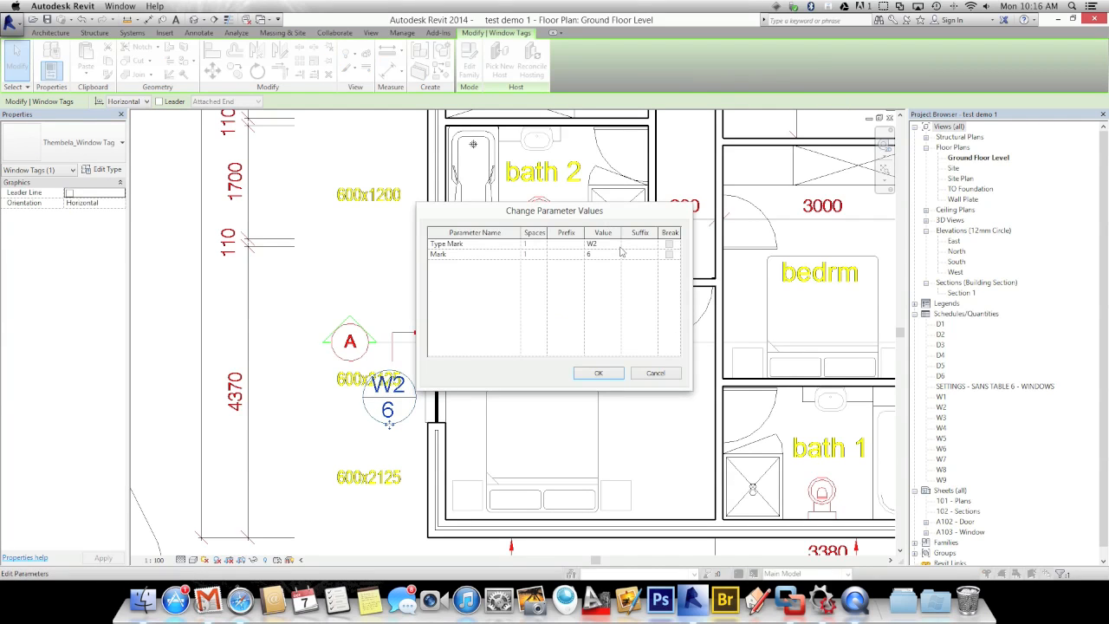
drag(561, 221, 577, 223)
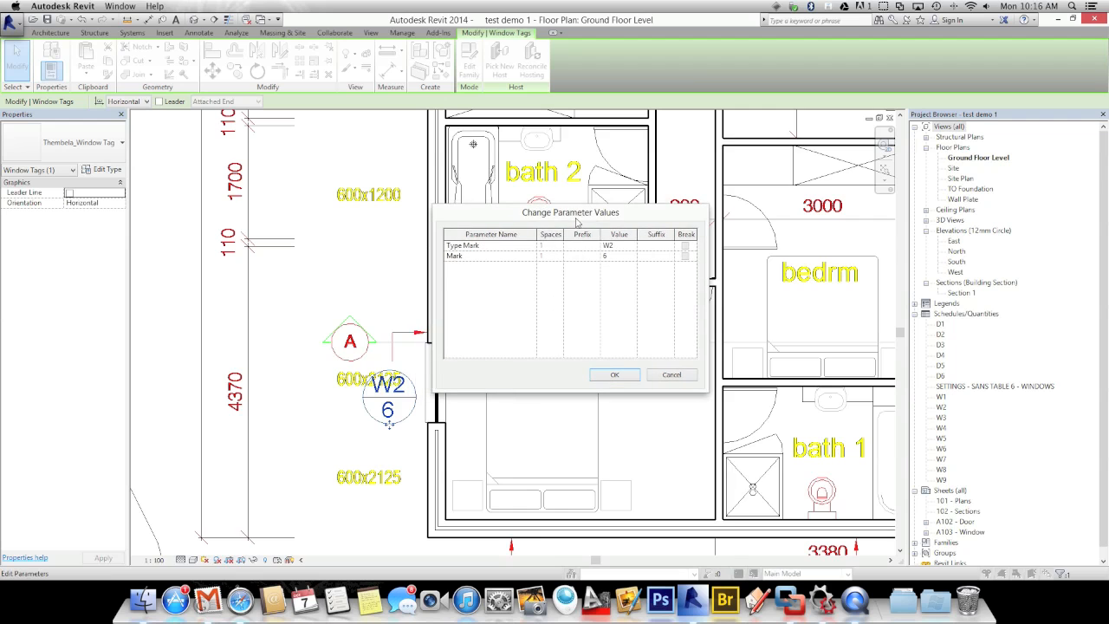
Set Type Mark to W1 and Mark to 1, accepting the type-change and duplicate warnings
click(617, 246)
click(613, 260)
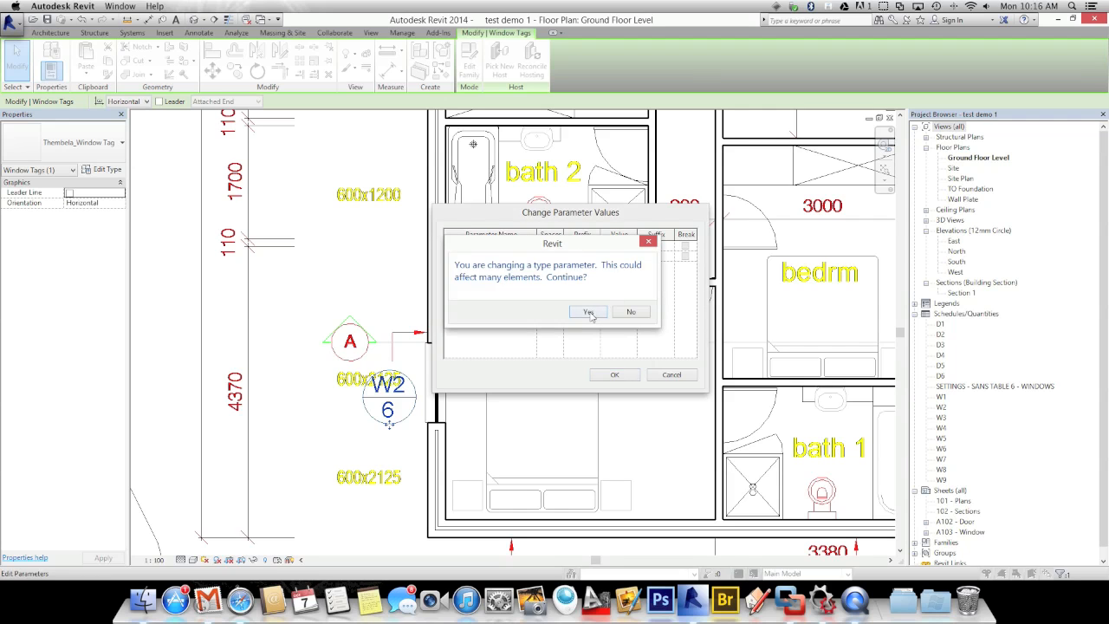
click(588, 312)
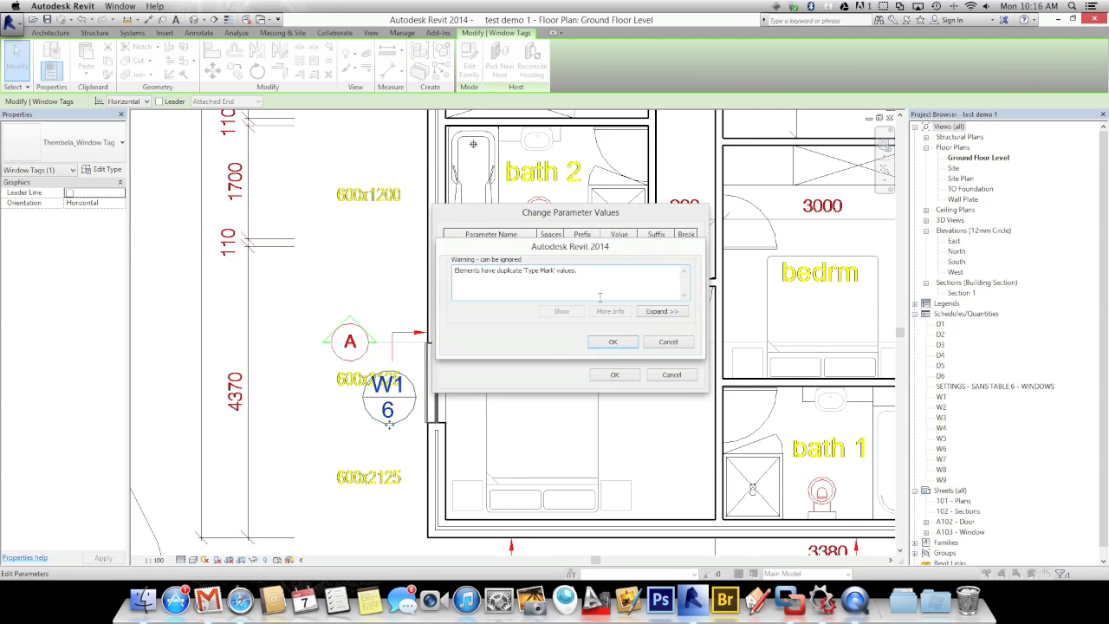
click(598, 345)
click(618, 256)
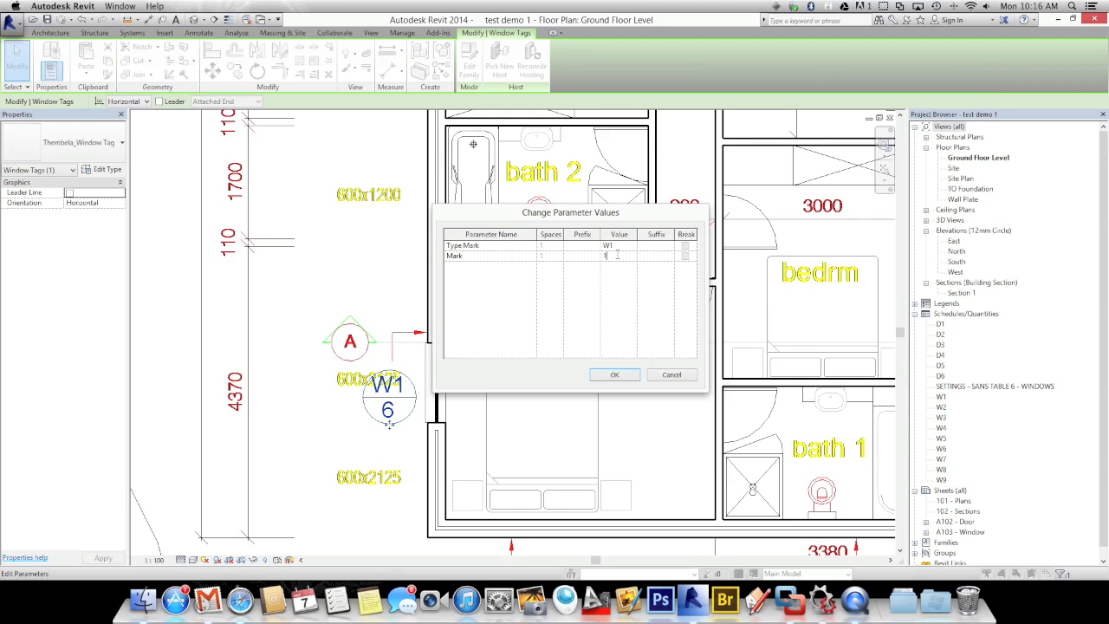
click(599, 374)
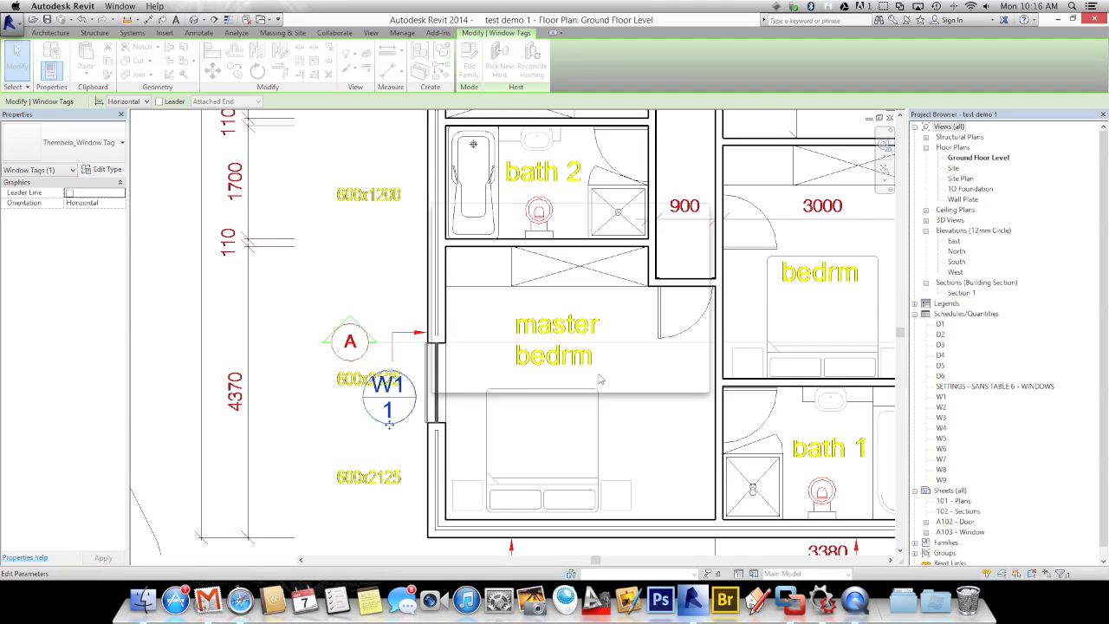
click(343, 280)
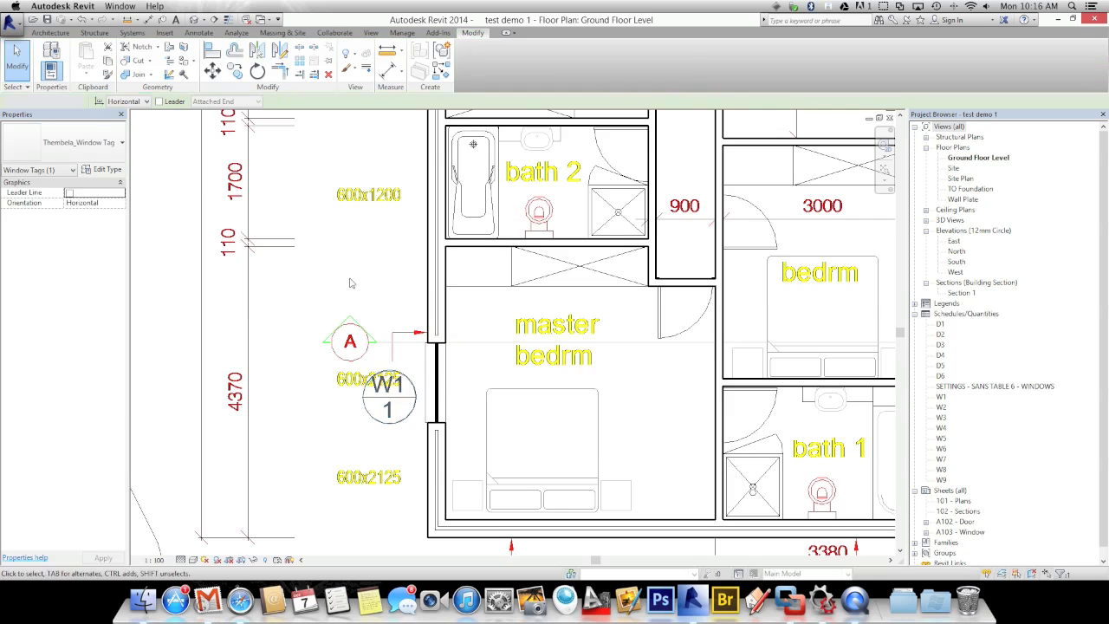
scroll(347, 284, down, 5)
Start window placement with Tag on Placement enabled
middle_drag(352, 287, 366, 272)
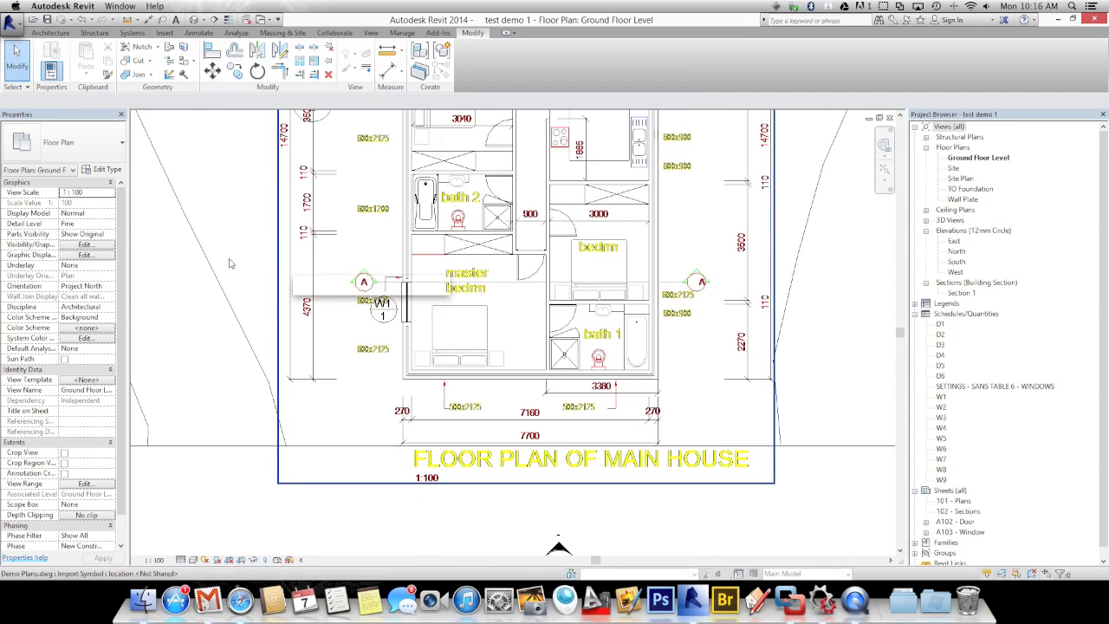
click(55, 35)
click(98, 60)
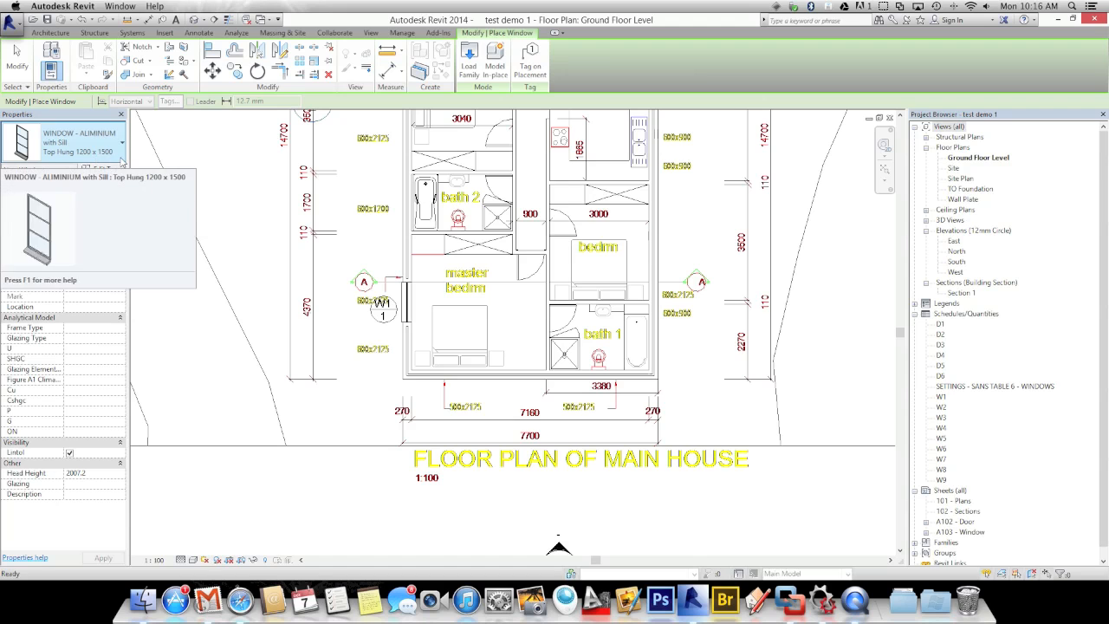
click(530, 62)
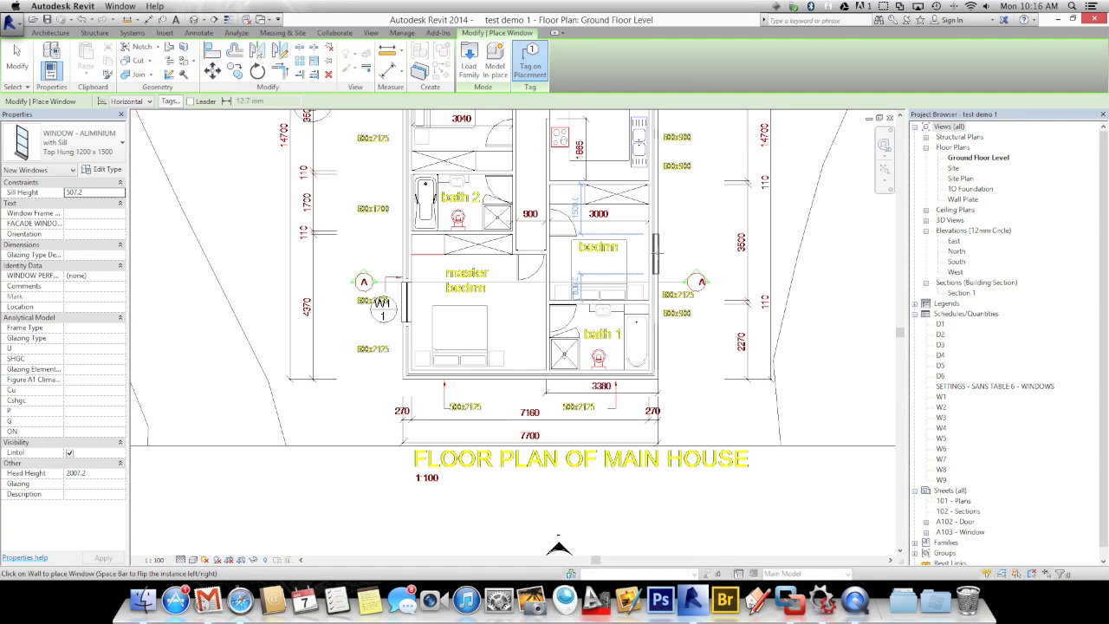
Place Top Hung 1200 x 1500 windows in two other bedrooms' walls, tagged W1/2 and W1/3
click(656, 252)
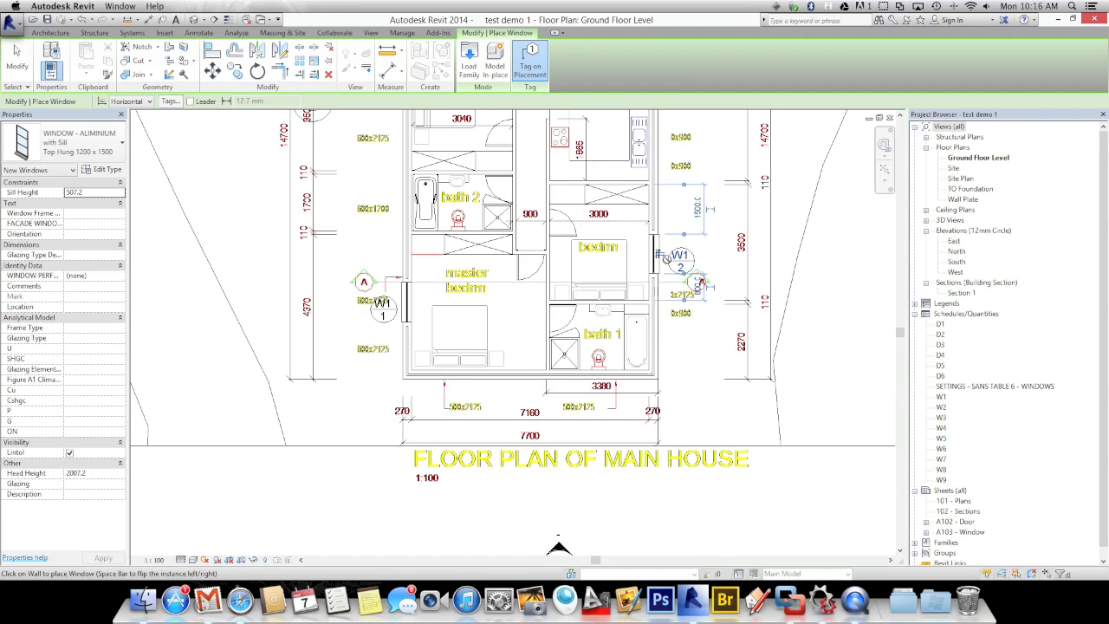
middle_drag(545, 299, 580, 467)
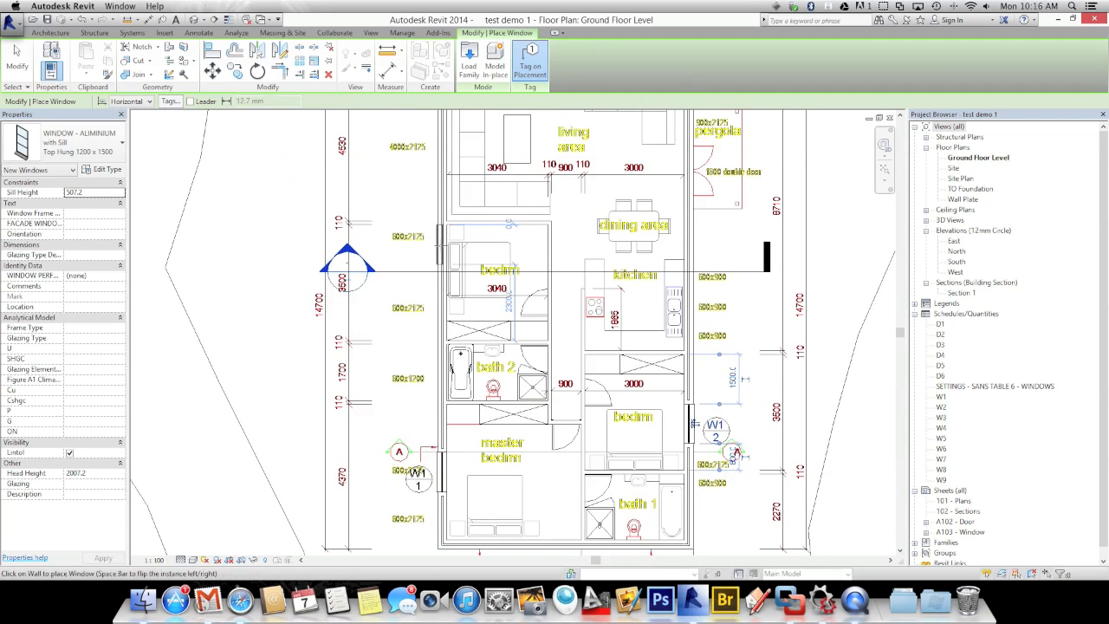
click(441, 248)
scroll(277, 260, down, 1)
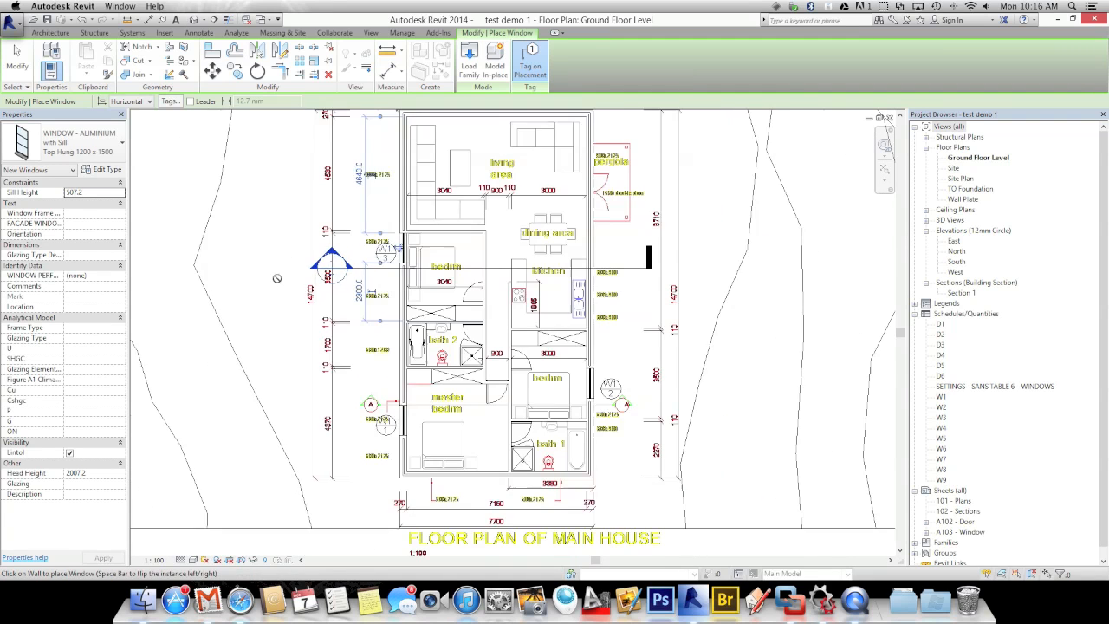
middle_drag(277, 272, 302, 279)
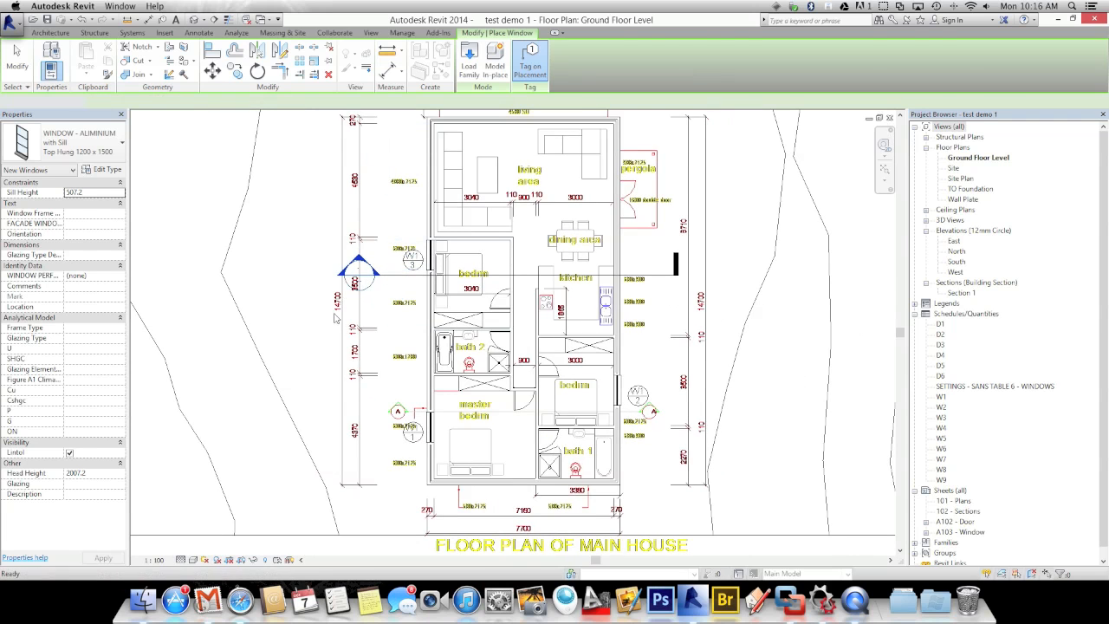
key(Escape)
scroll(416, 434, up, 5)
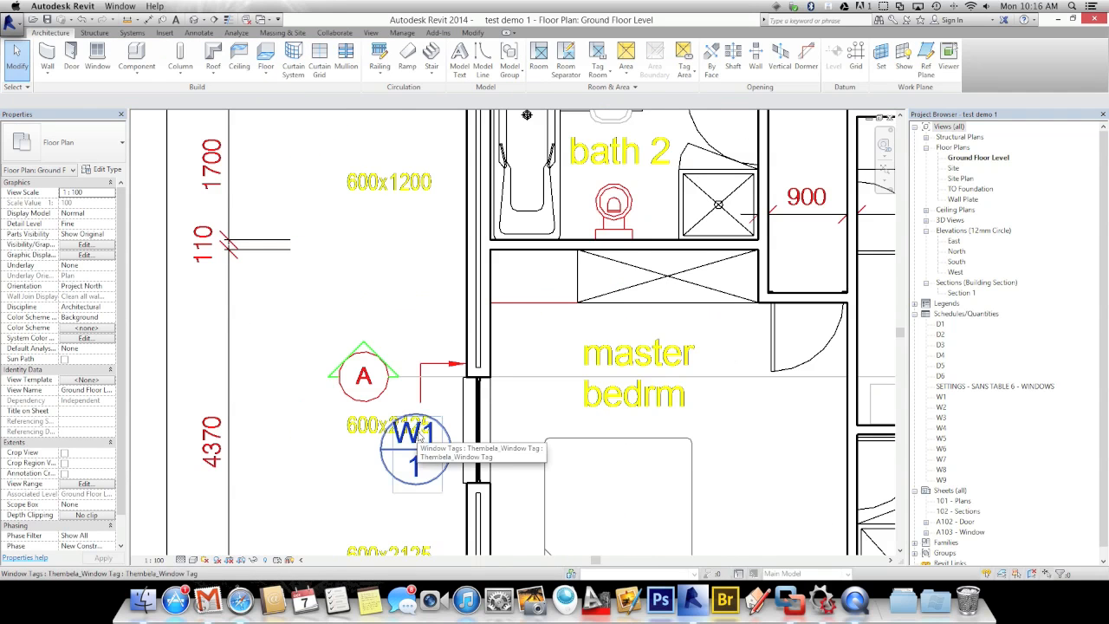
Recentre the unit's rooms in the plan view and restart the Window tool
scroll(406, 471, down, 4)
middle_drag(406, 471, 364, 454)
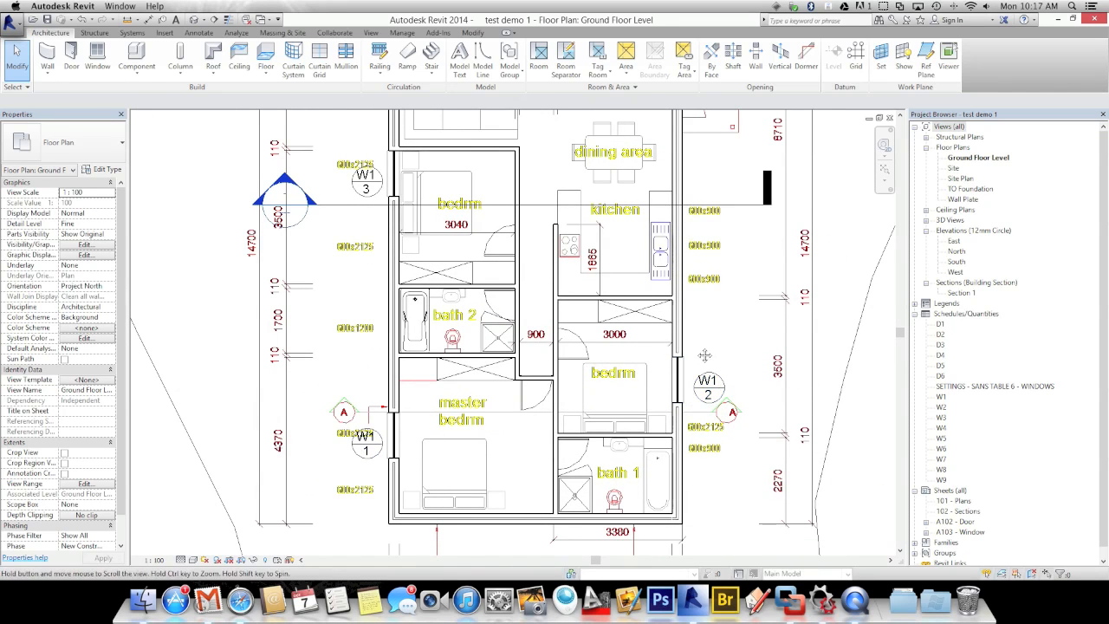
middle_drag(700, 361, 701, 375)
middle_drag(695, 377, 695, 380)
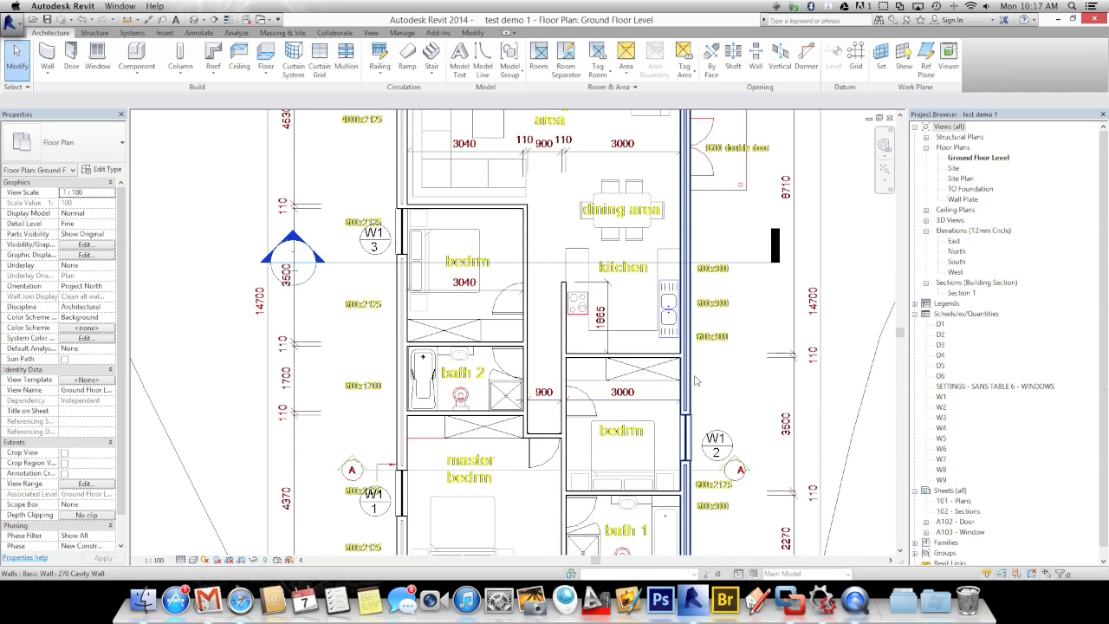
middle_drag(507, 372, 540, 350)
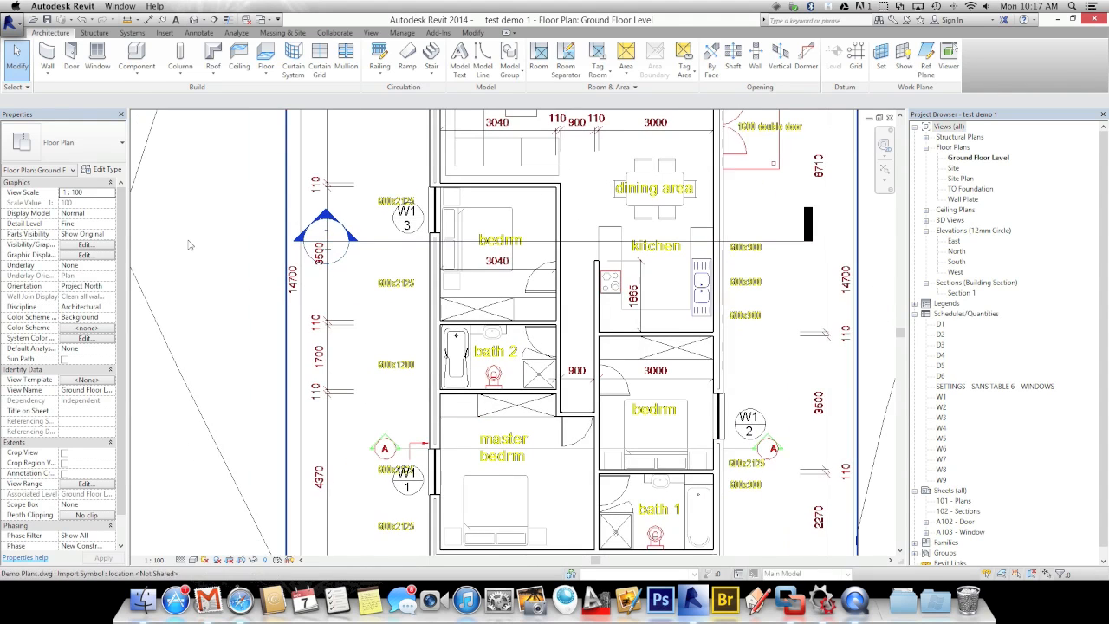
click(97, 59)
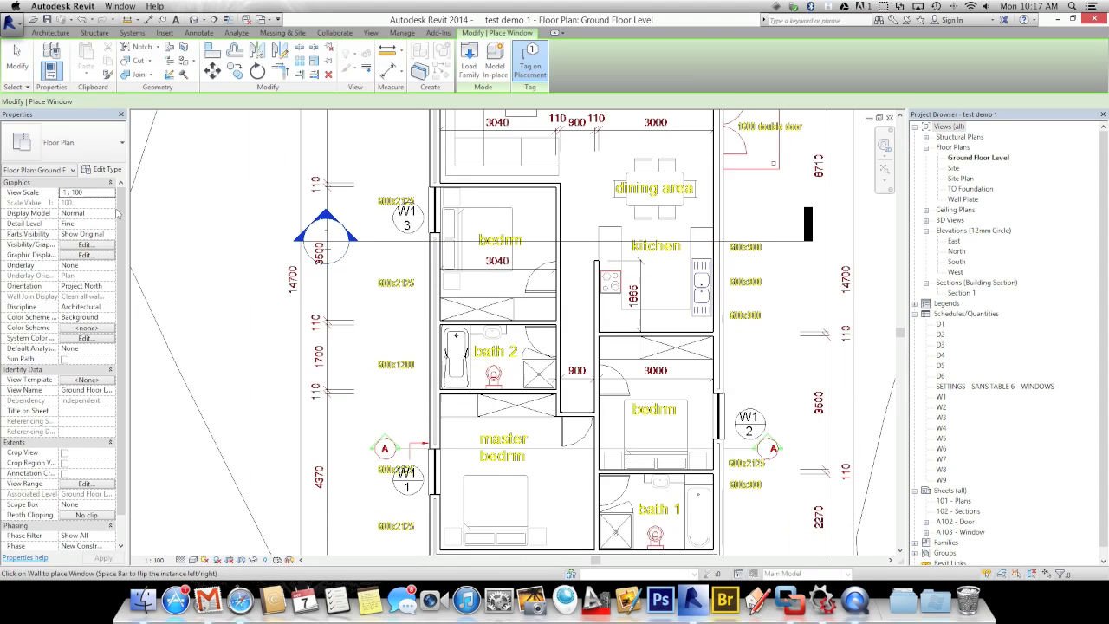
Place a WINDOW - ALUMINIUM with Sill Top Hung 900 x 900 in bath 2's outer wall
click(74, 149)
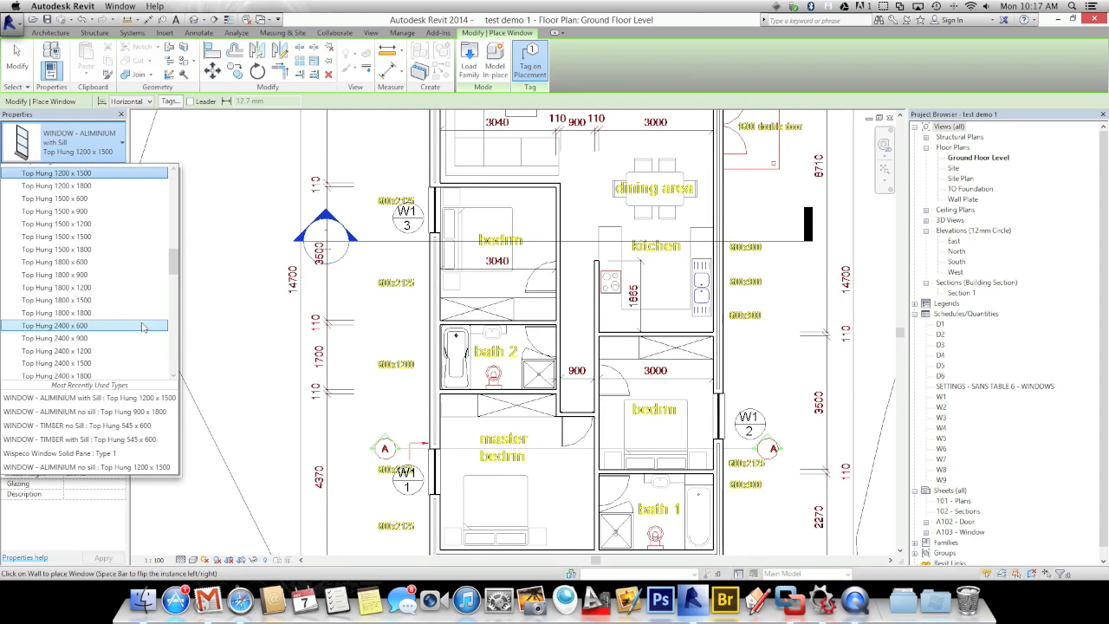
mouse_move(172, 260)
mouse_down()
mouse_move(177, 282)
mouse_move(175, 261)
mouse_up()
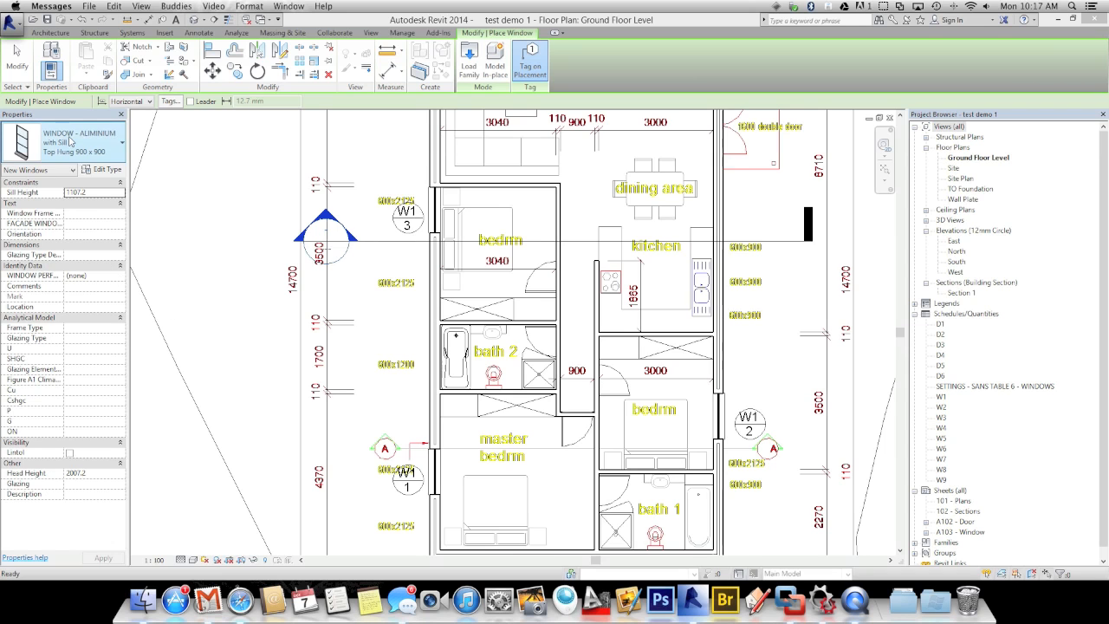
click(436, 299)
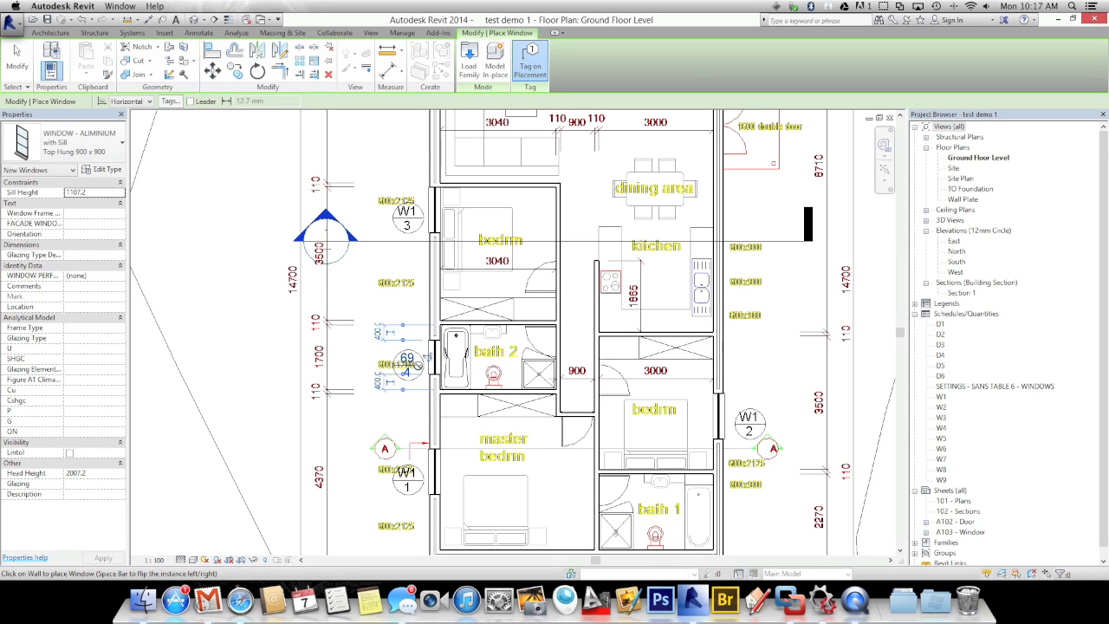
scroll(417, 364, up, 2)
scroll(417, 364, up, 2)
Change bath 2's window tag to Type Mark W2 and Mark 1, accepting the warnings
key(Escape)
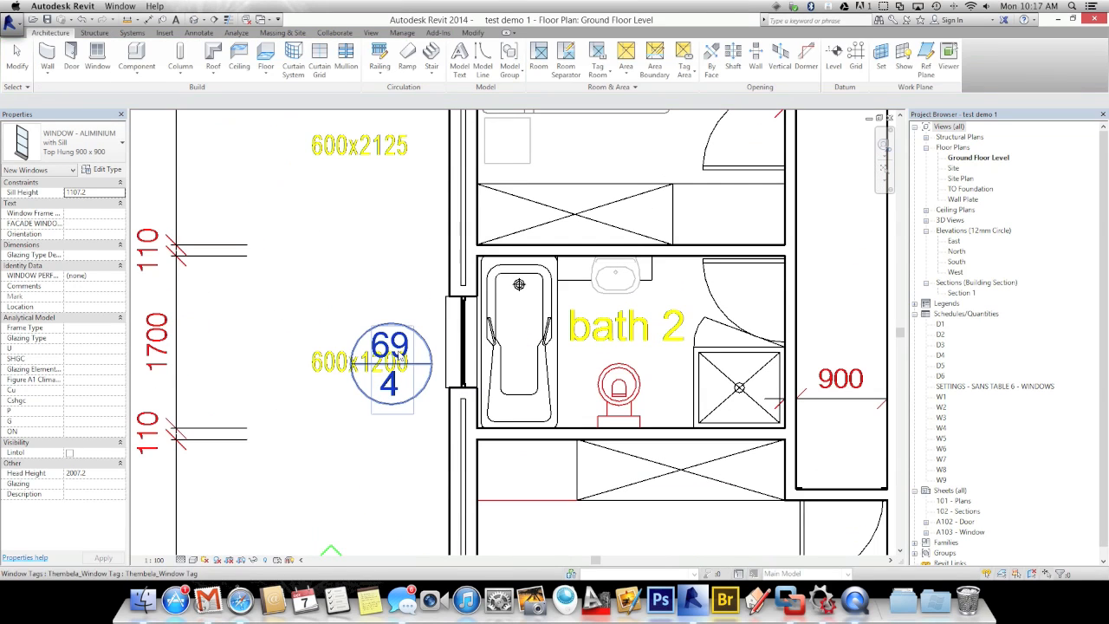
click(390, 406)
click(390, 406)
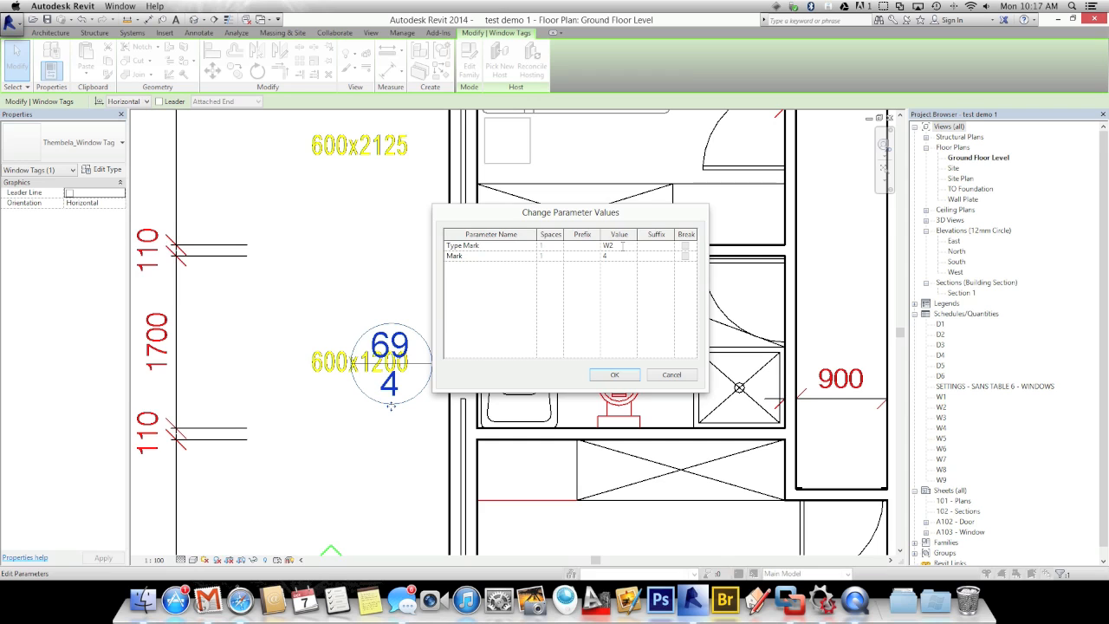
key(Return)
click(583, 311)
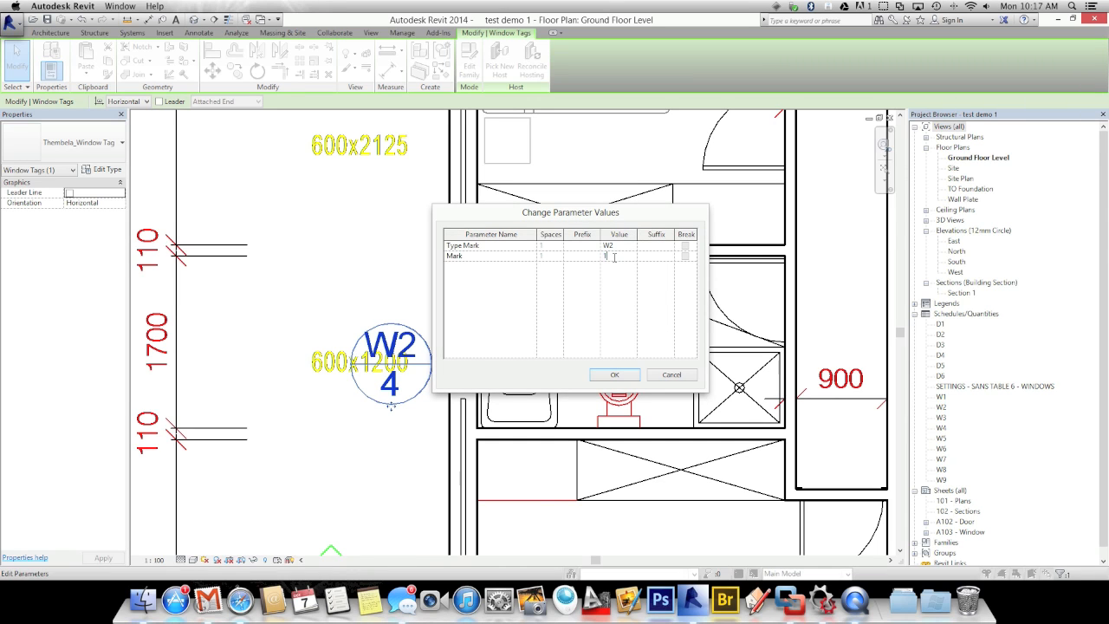
click(603, 375)
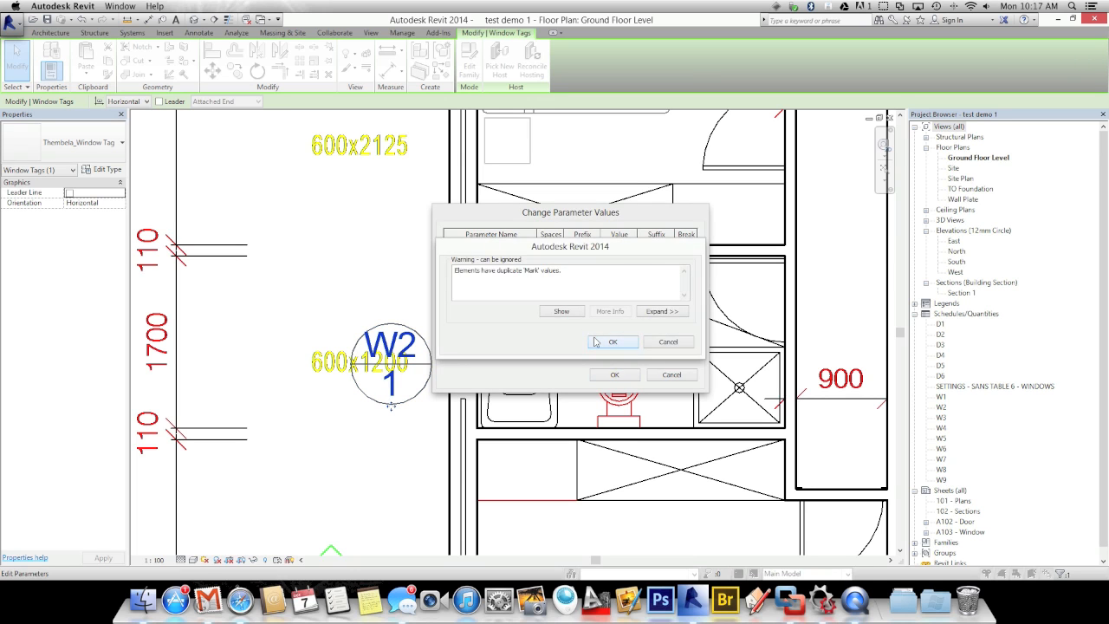
click(611, 341)
click(603, 376)
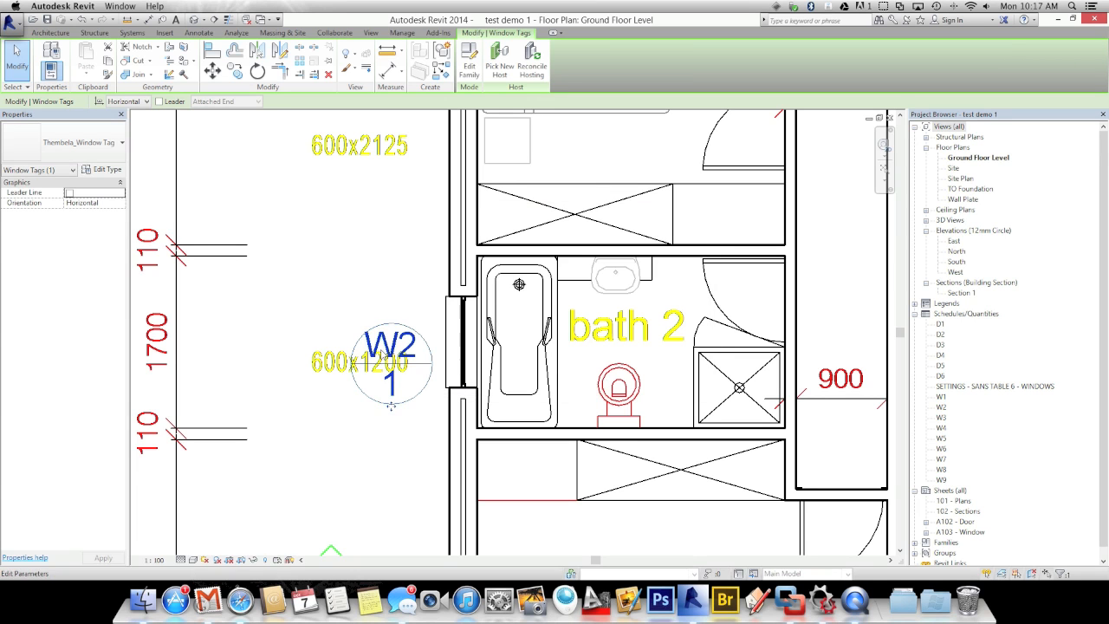
scroll(382, 353, down, 5)
scroll(382, 353, down, 1)
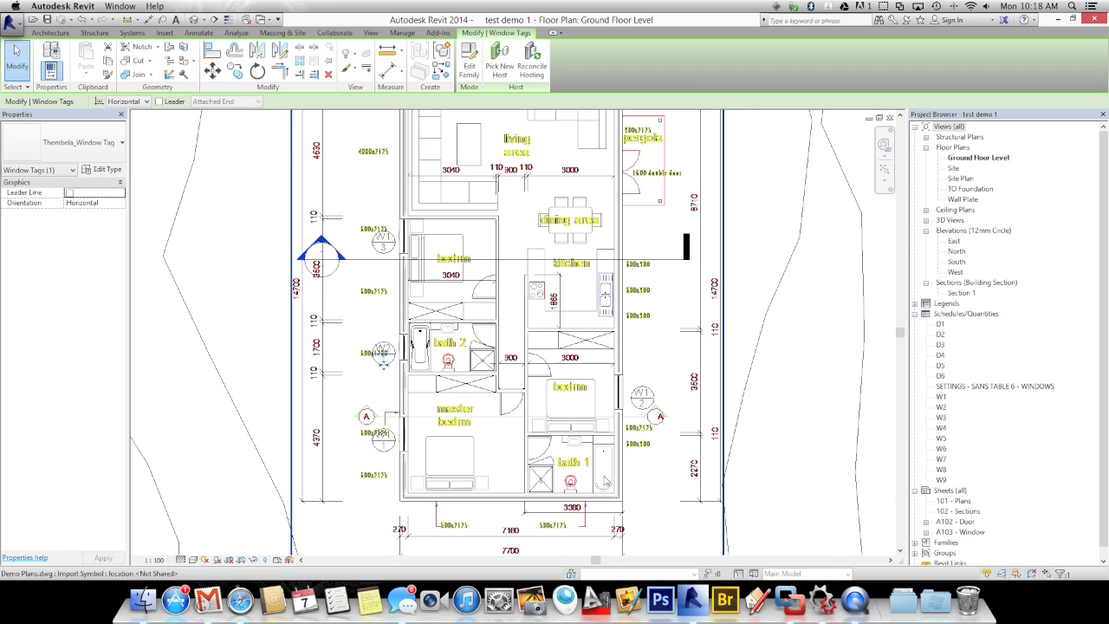
scroll(605, 481, up, 3)
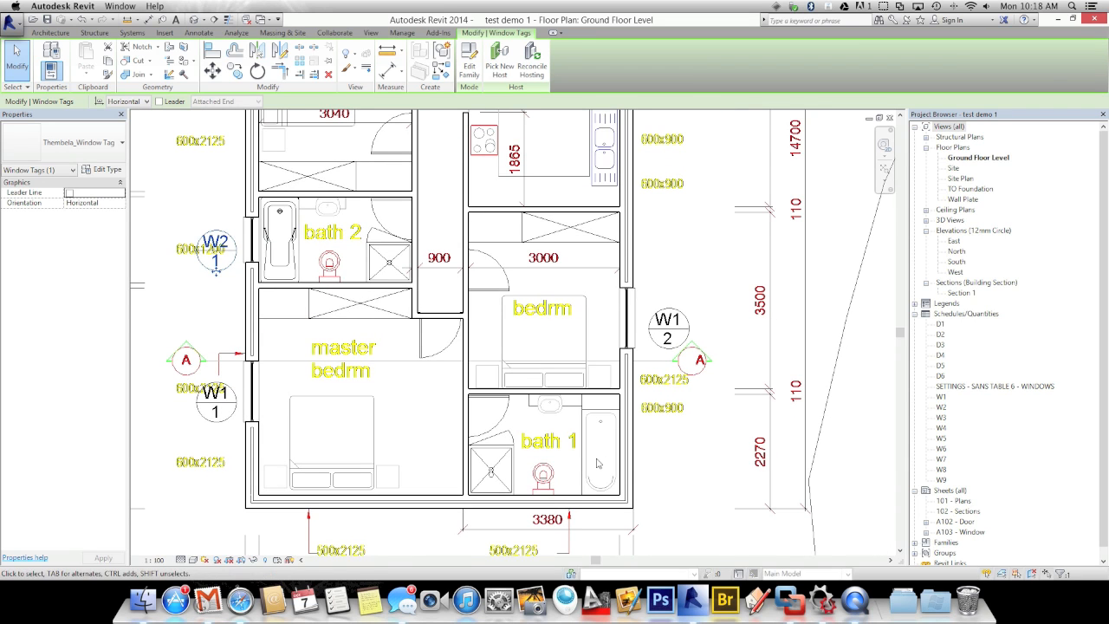
Place another 900 x 900 window in bath 1's outer wall using WN
key(w)
key(n)
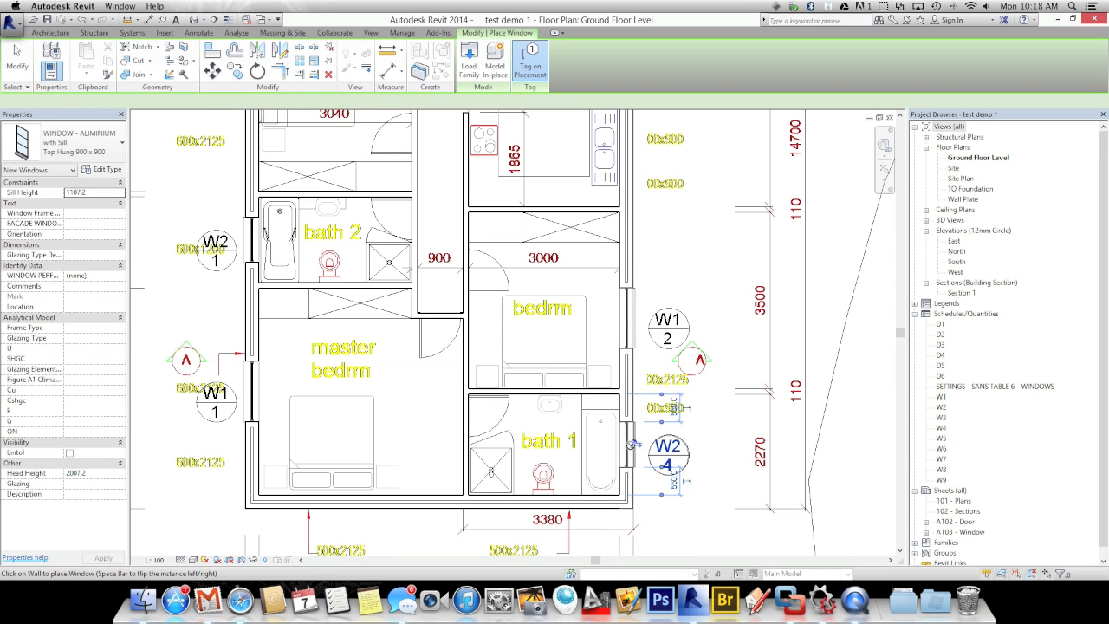
click(633, 444)
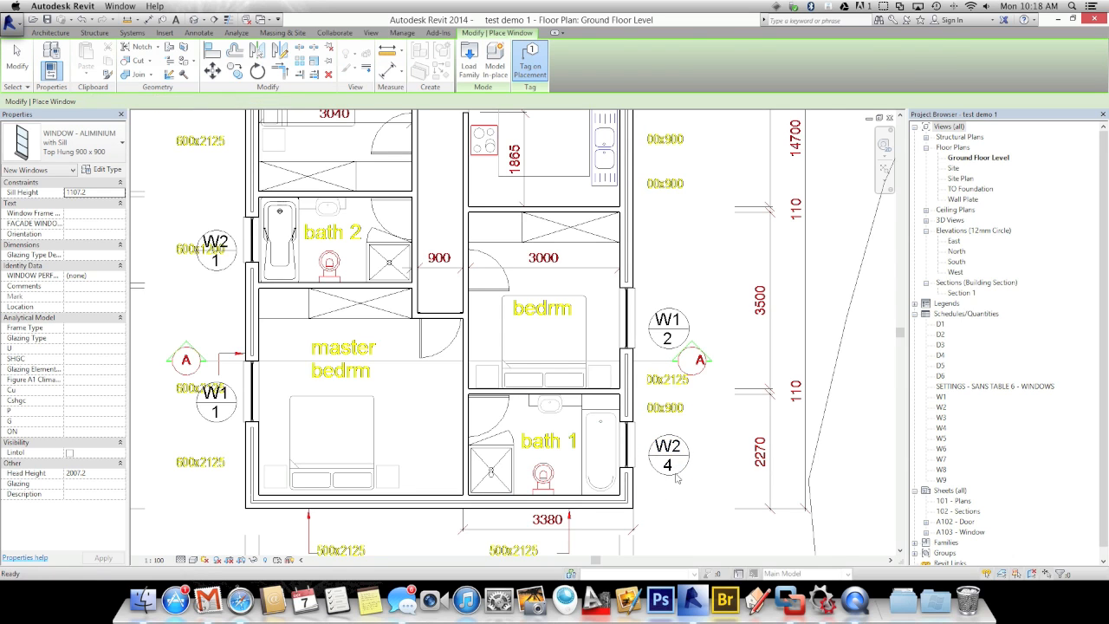
key(Escape)
scroll(667, 455, up, 3)
Change the new tag's Mark to 2 so it reads W2 / 2, dismissing the warning
click(668, 466)
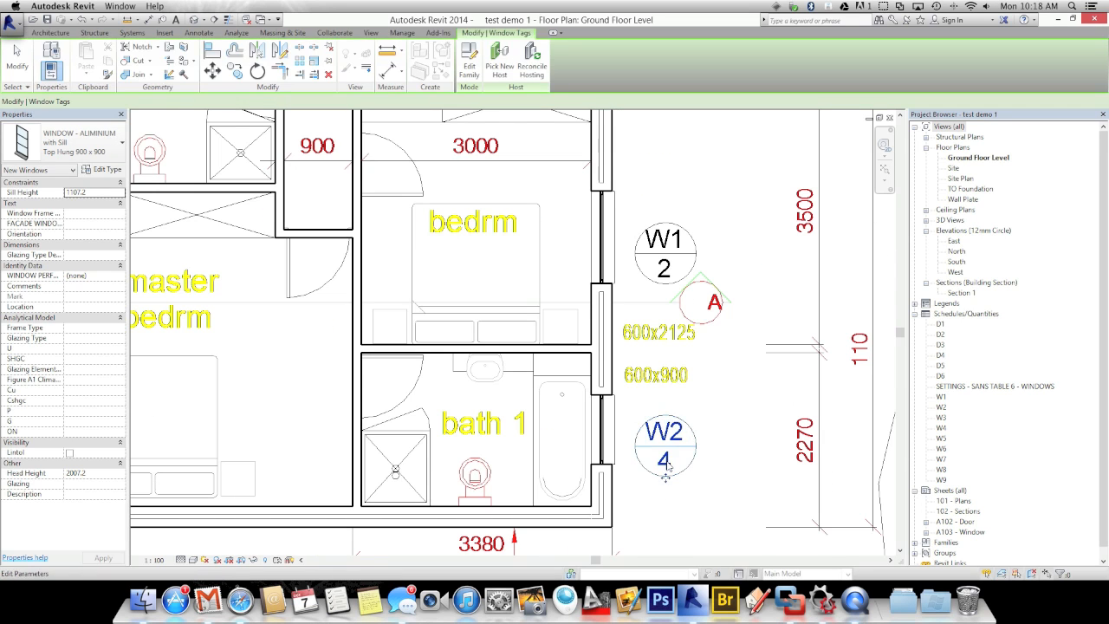
click(665, 463)
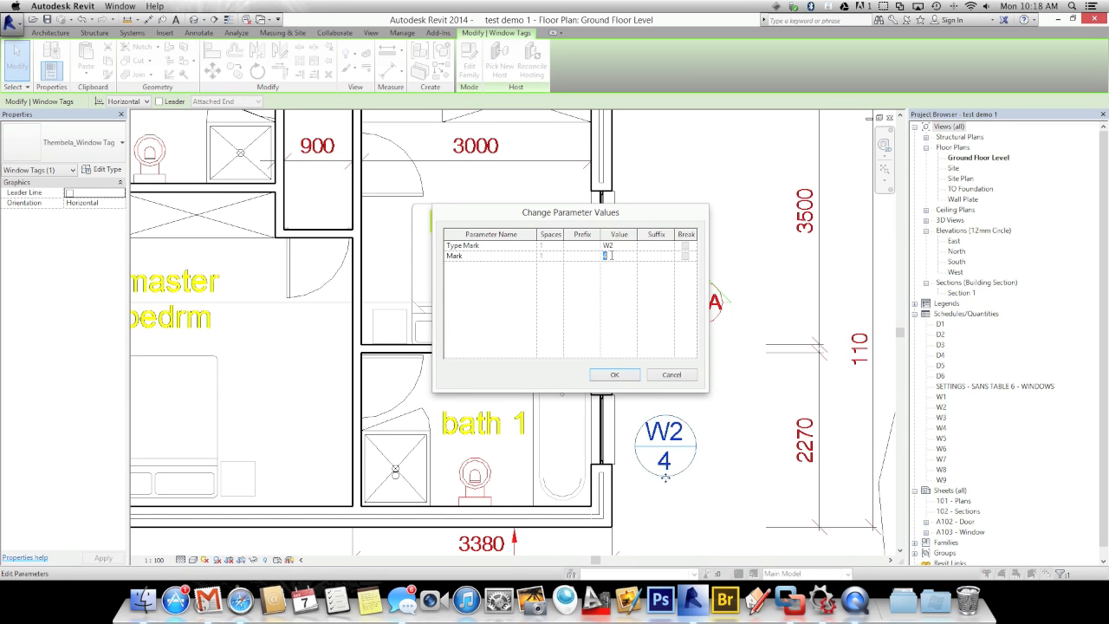
click(615, 376)
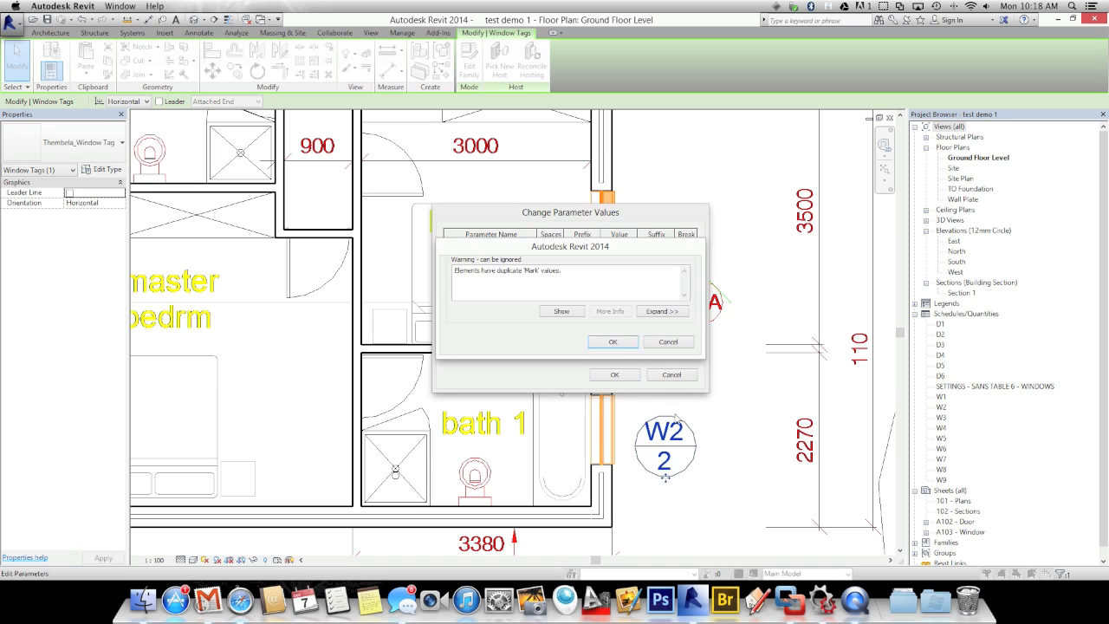
click(596, 343)
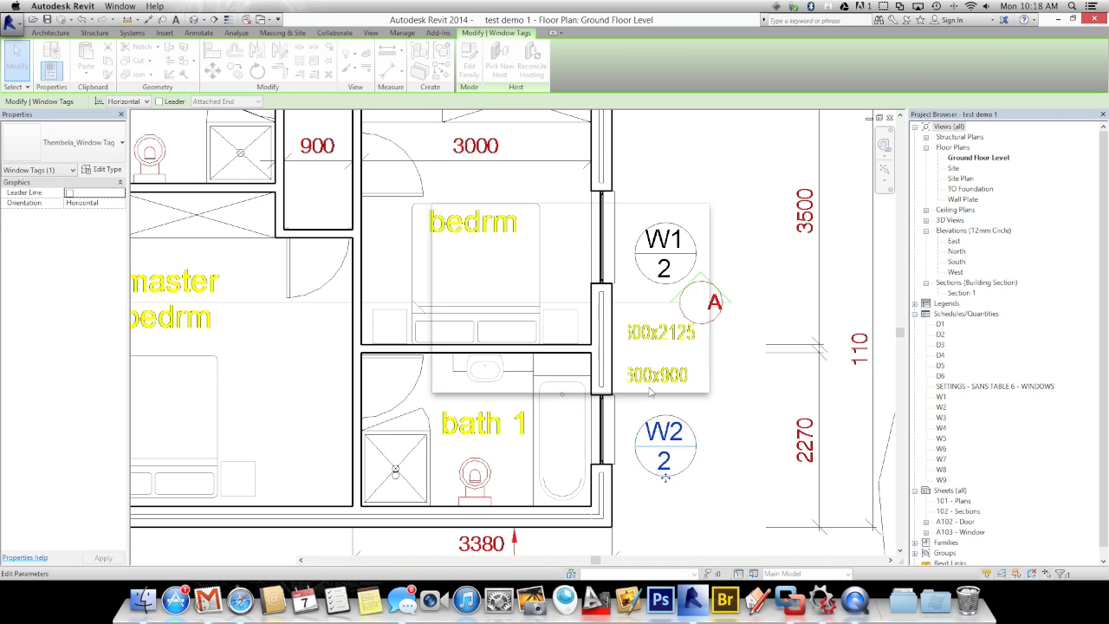
click(726, 430)
scroll(726, 430, down, 5)
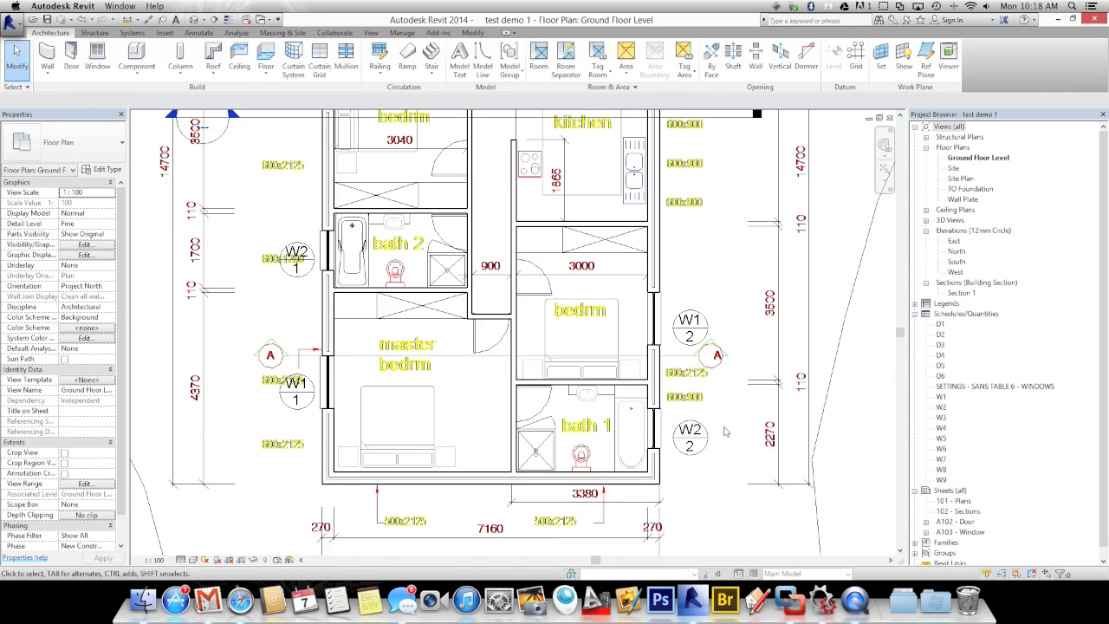
scroll(580, 381, up, 4)
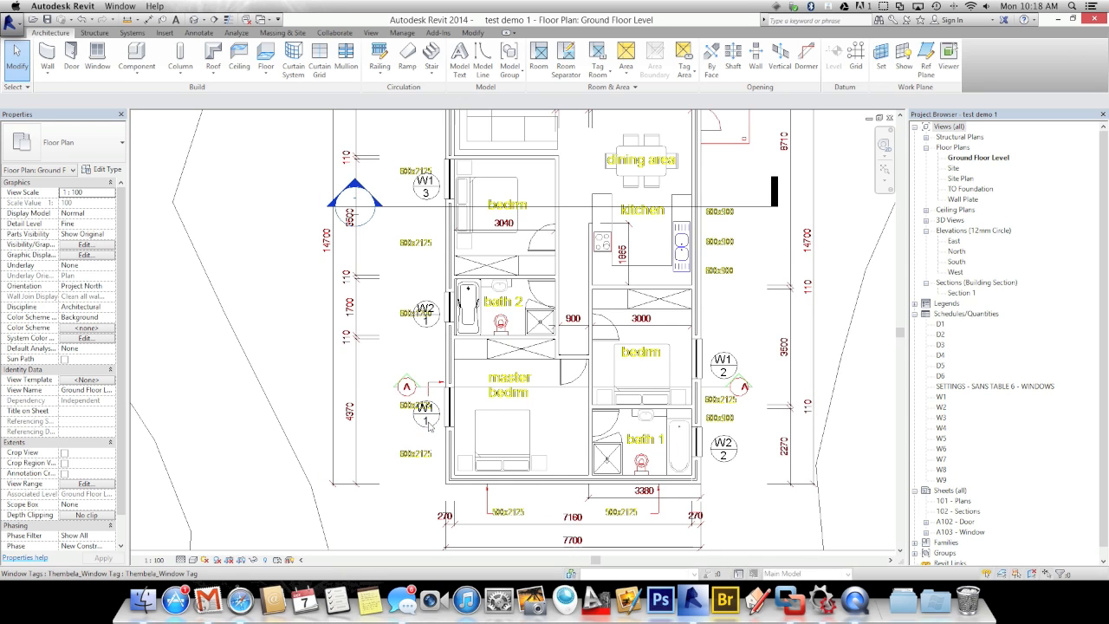
middle_drag(429, 422, 422, 417)
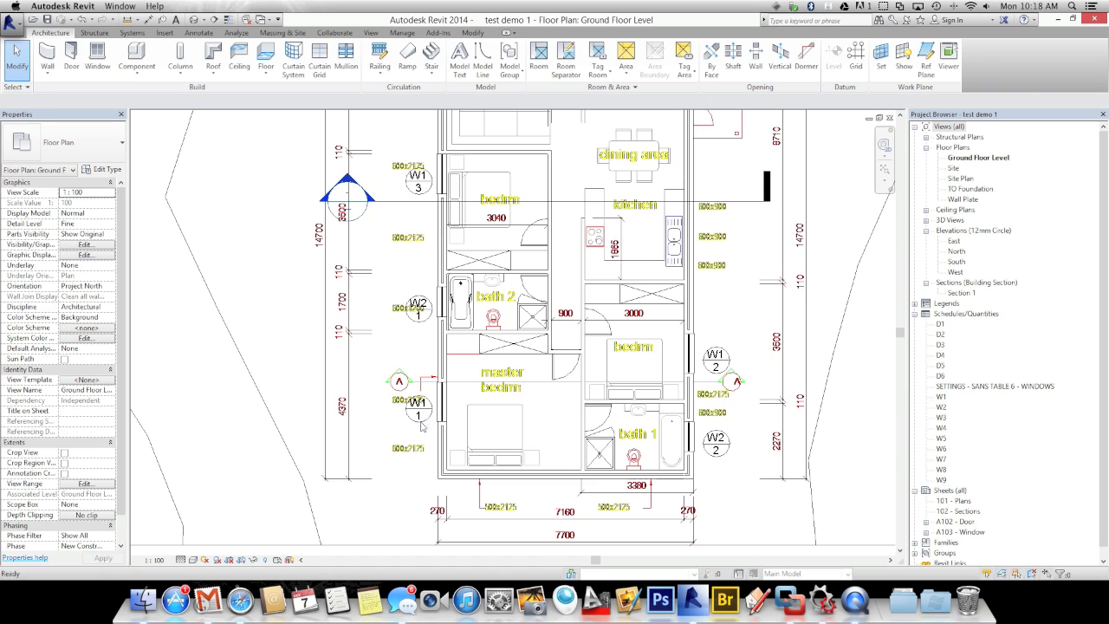
scroll(422, 423, up, 2)
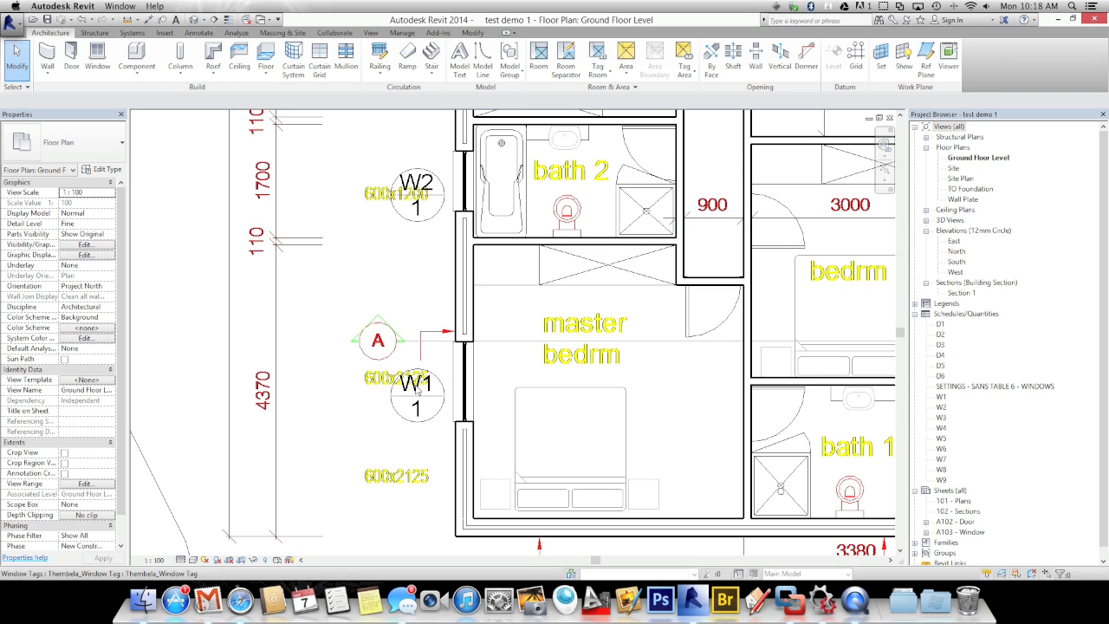
scroll(406, 424, down, 3)
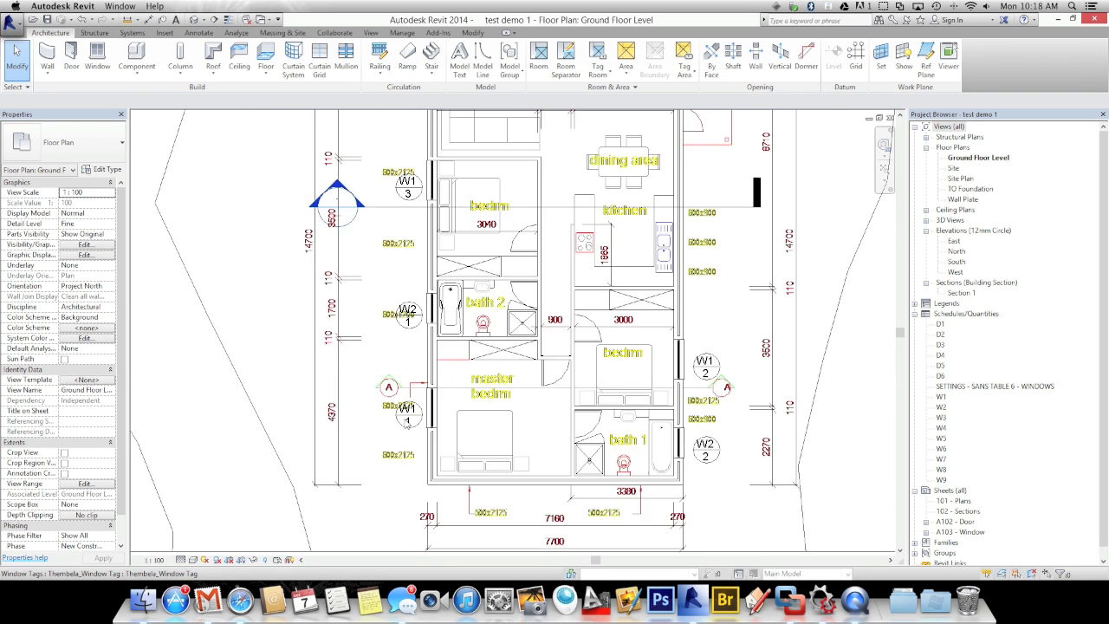
scroll(300, 339, down, 1)
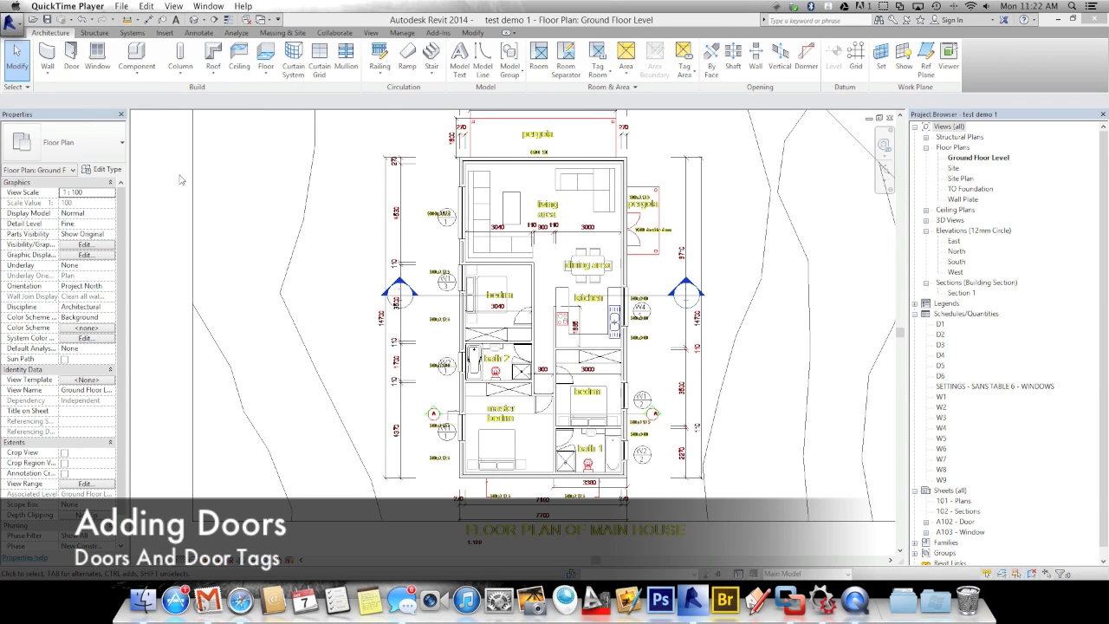
Start the Door tool with the Door with Sill : TDM Horizontal slated door type
click(72, 56)
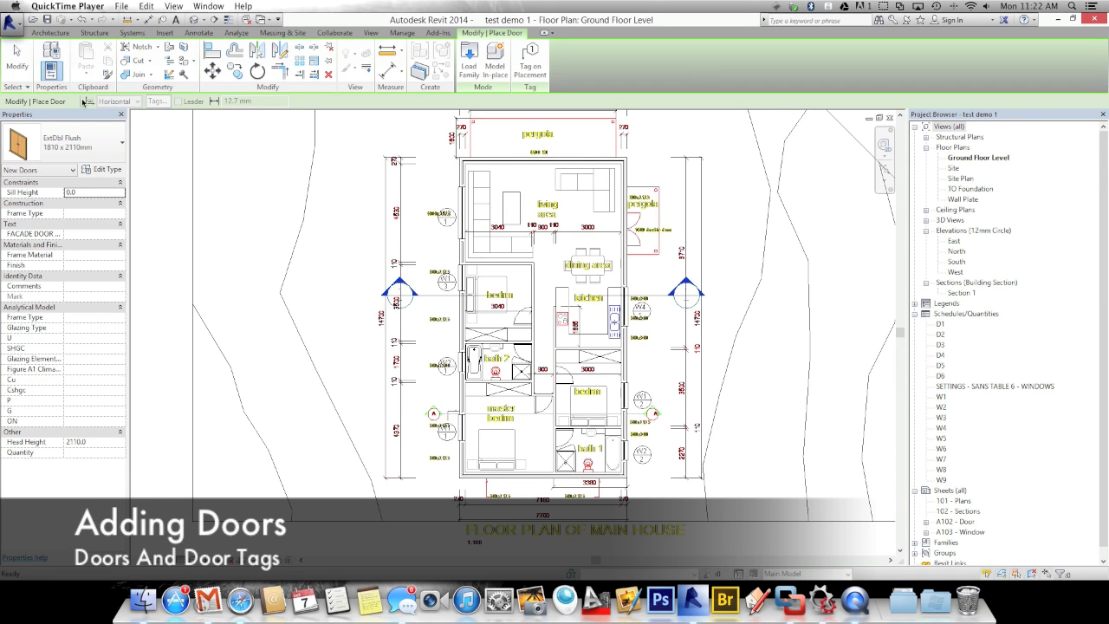
click(77, 147)
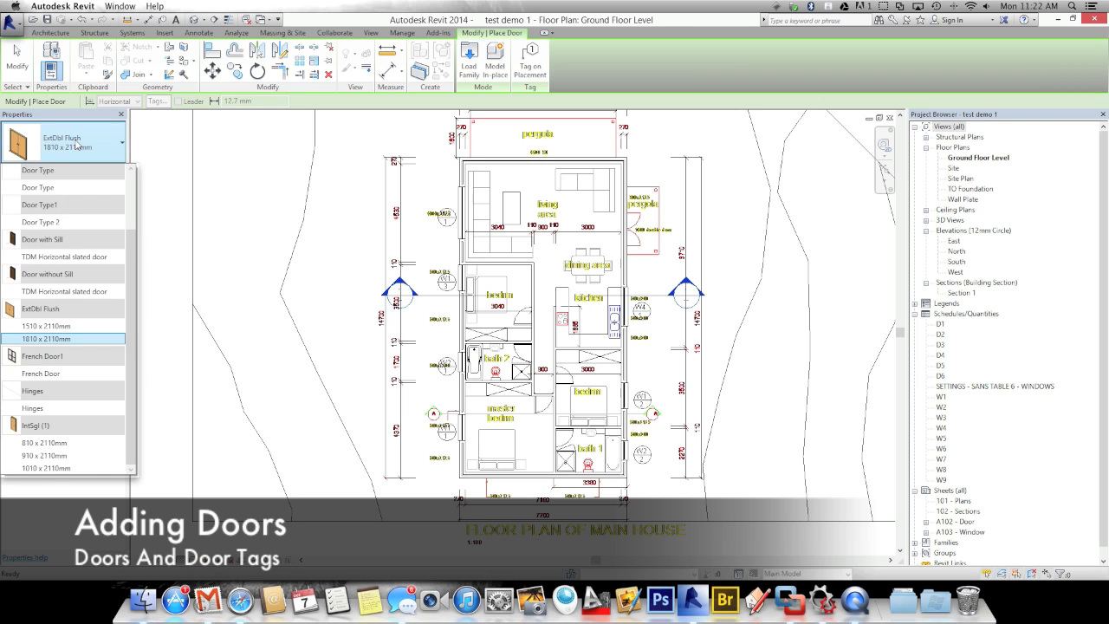
click(38, 256)
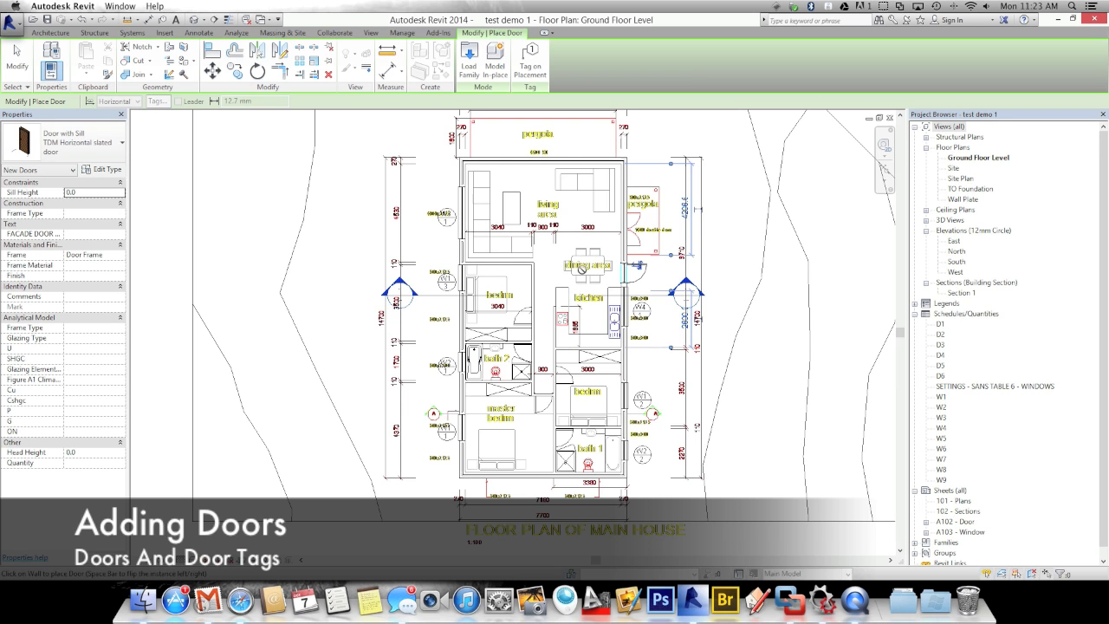
Place the slated door in the east wall by the dining area, flipping swing and hand inward
scroll(631, 277, up, 4)
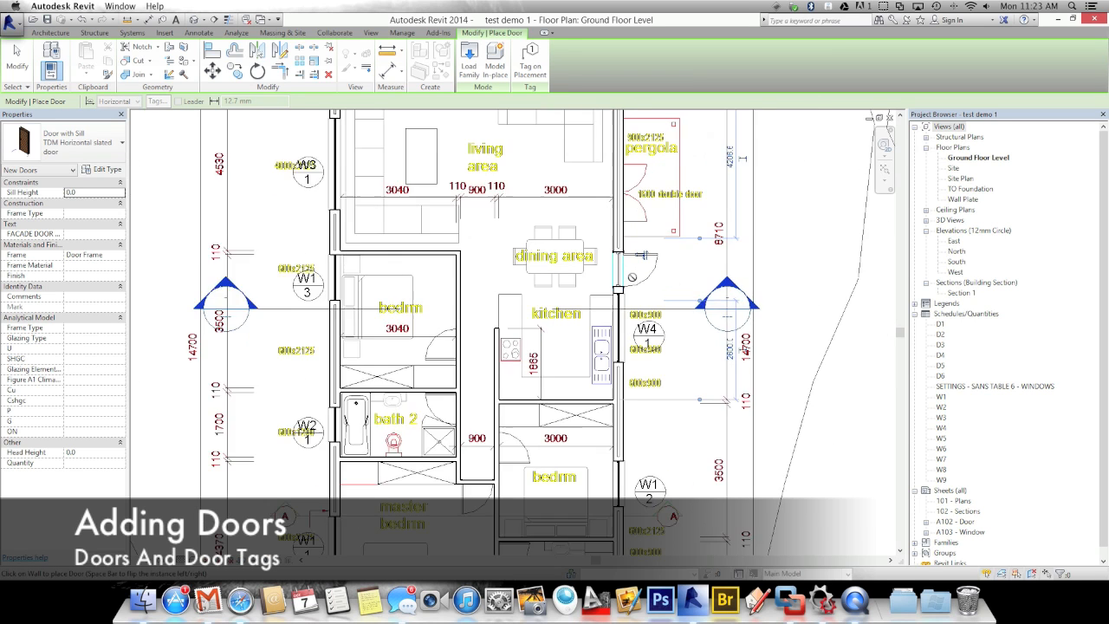
key(Escape)
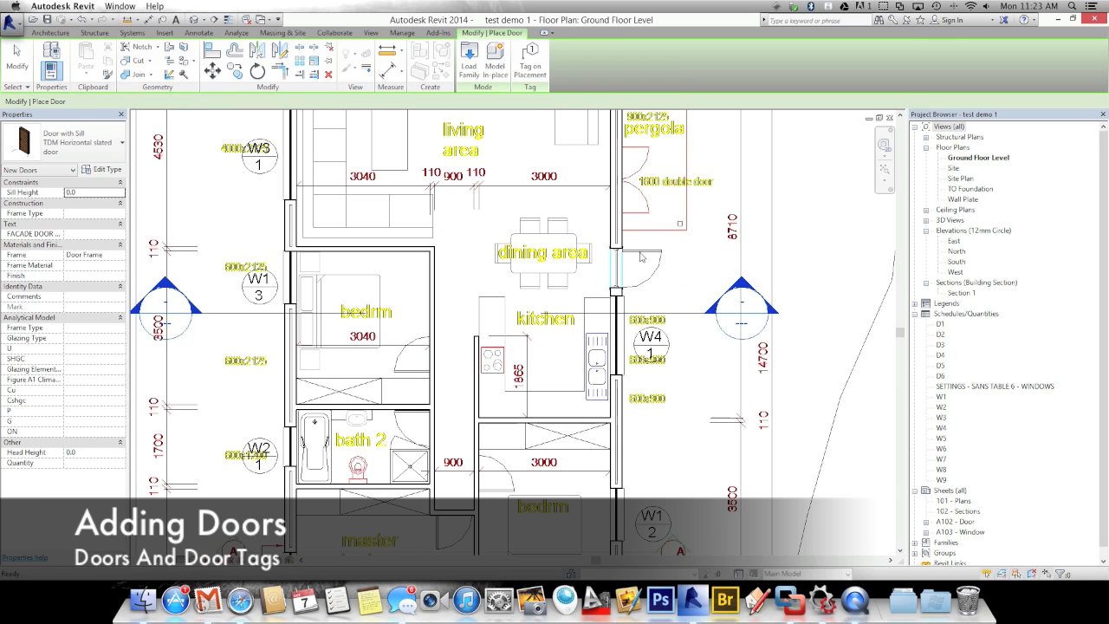
click(642, 253)
click(643, 254)
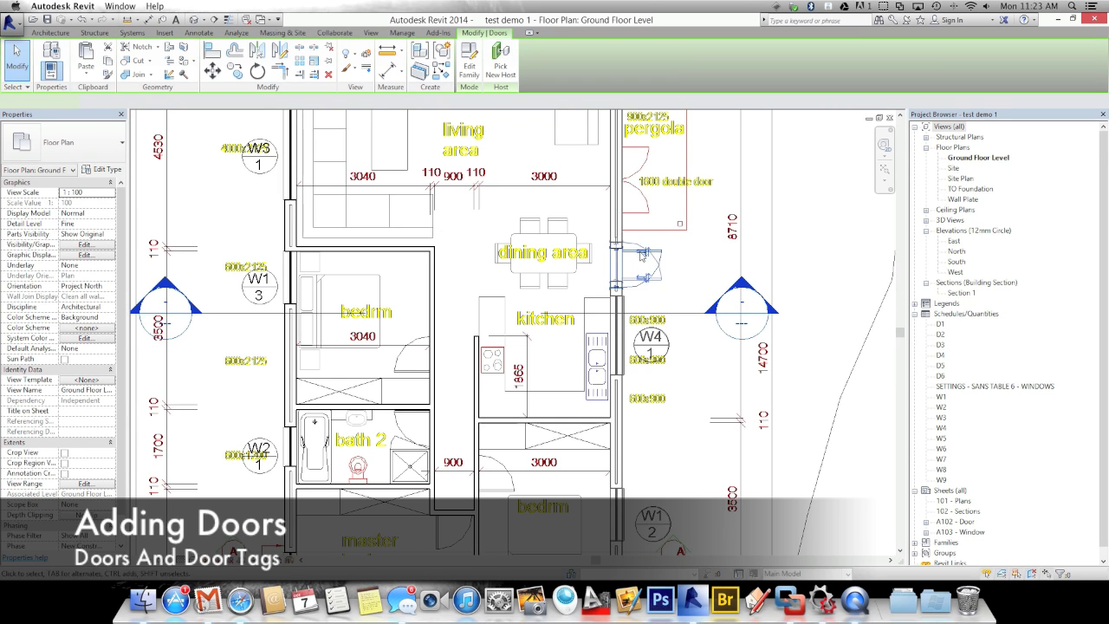
key(space)
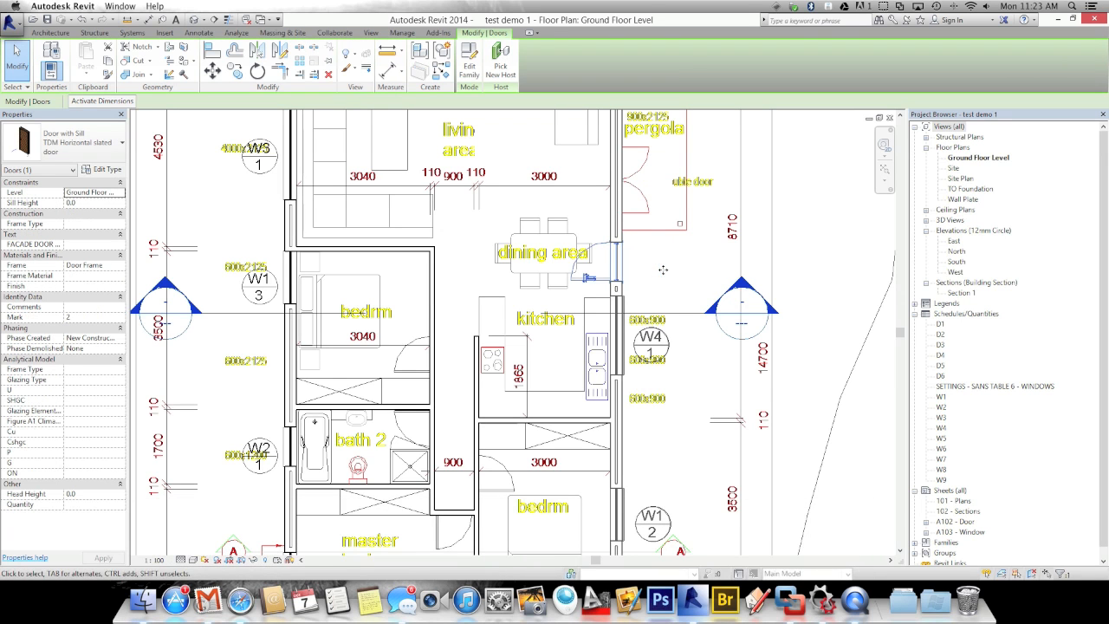
key(space)
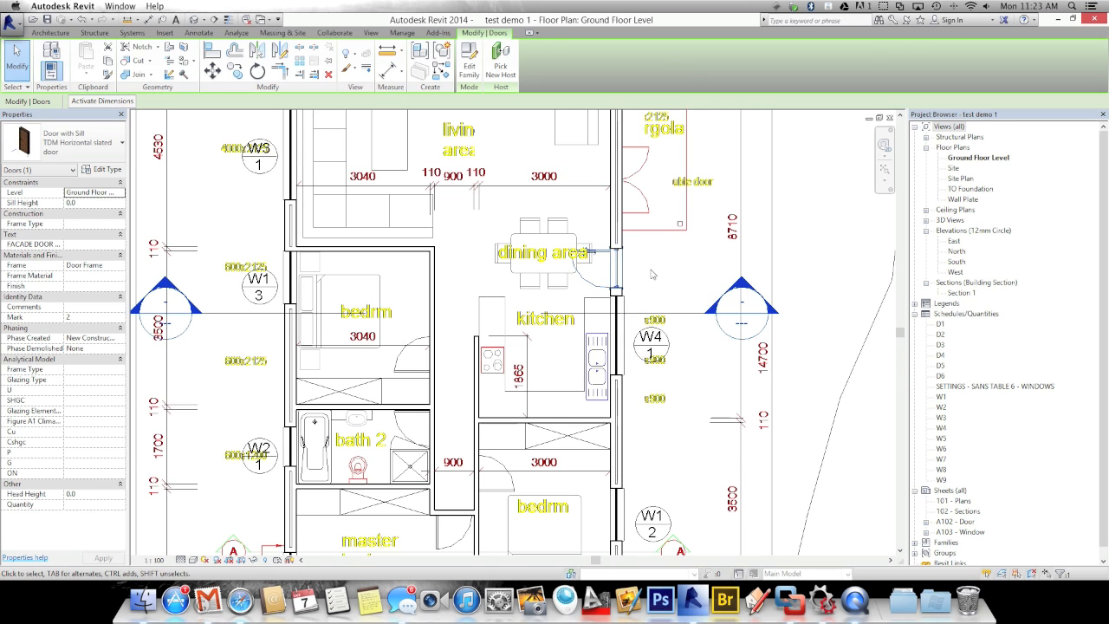
click(653, 274)
Tag the new dining-area door with TG and move the tag clear of the wall
key(t)
key(g)
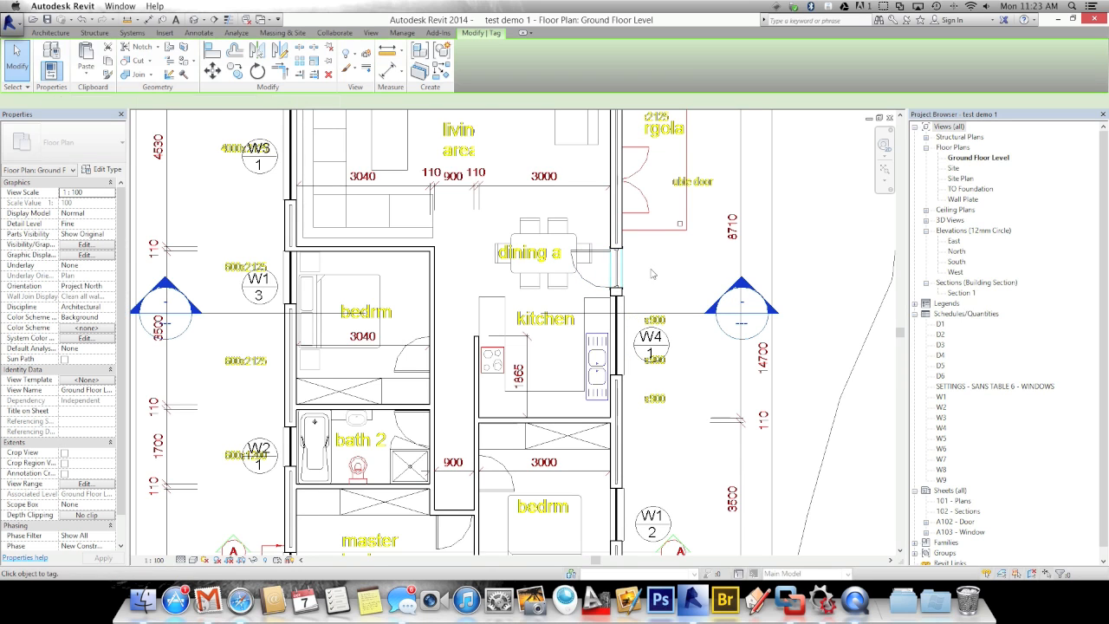
click(620, 293)
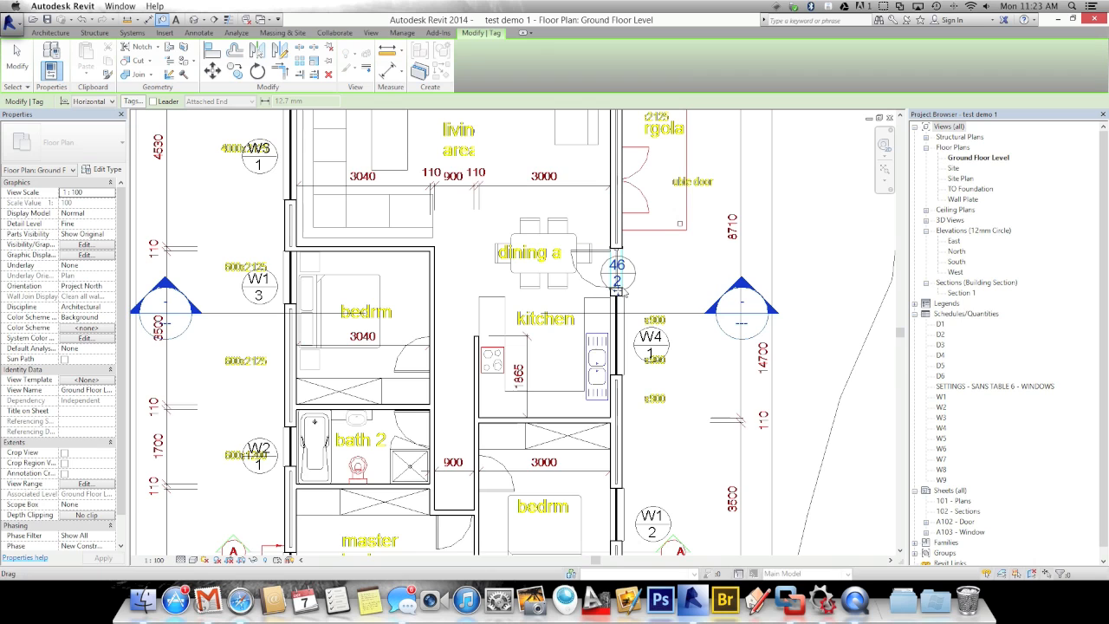
drag(621, 294, 648, 271)
Change the door tag's values from 46 / 2 to D1 / 1, accepting the type mark warning
click(648, 271)
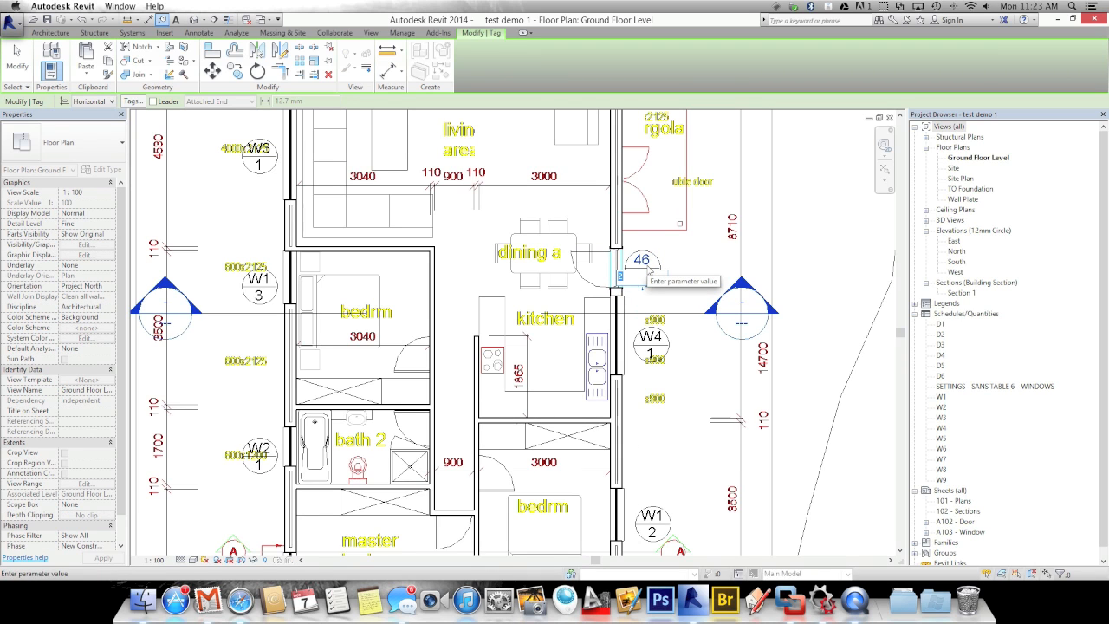
click(646, 264)
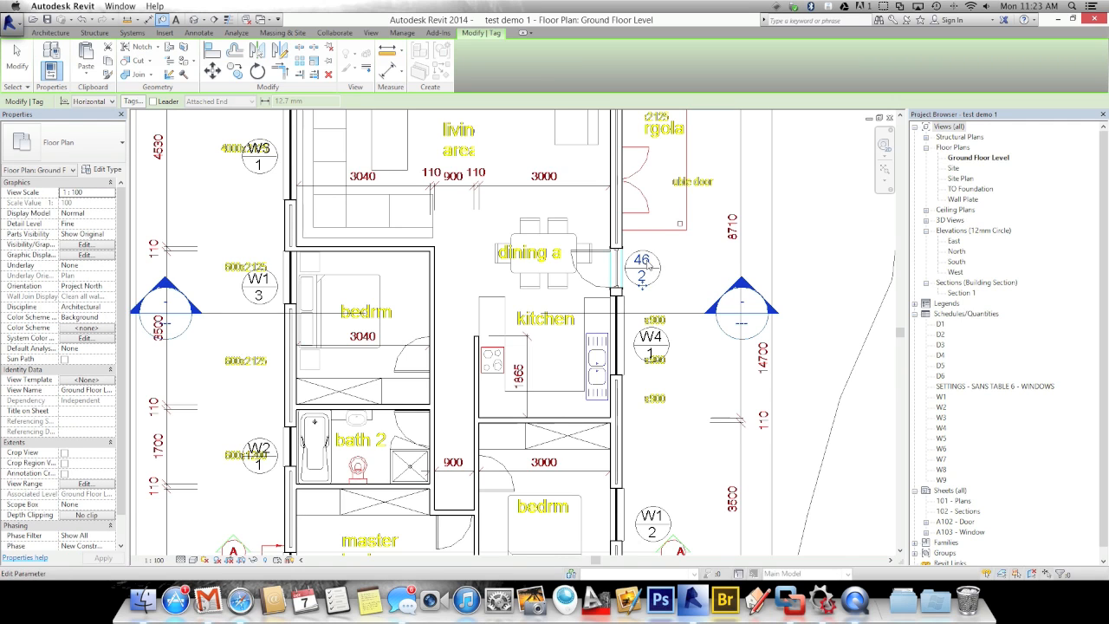
click(647, 260)
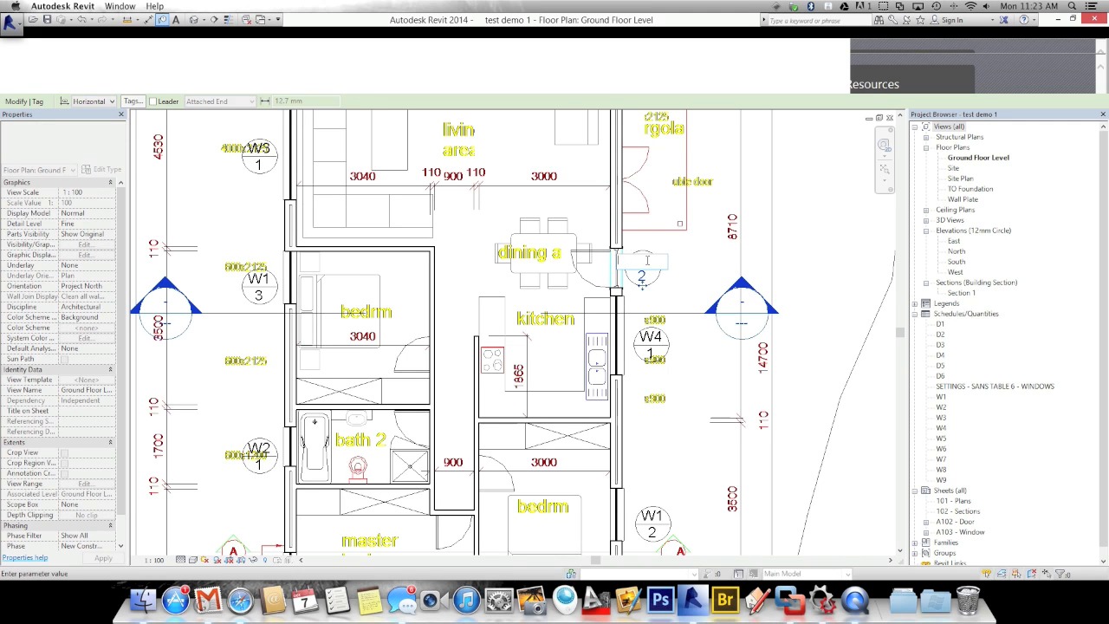
text(D1)
click(664, 288)
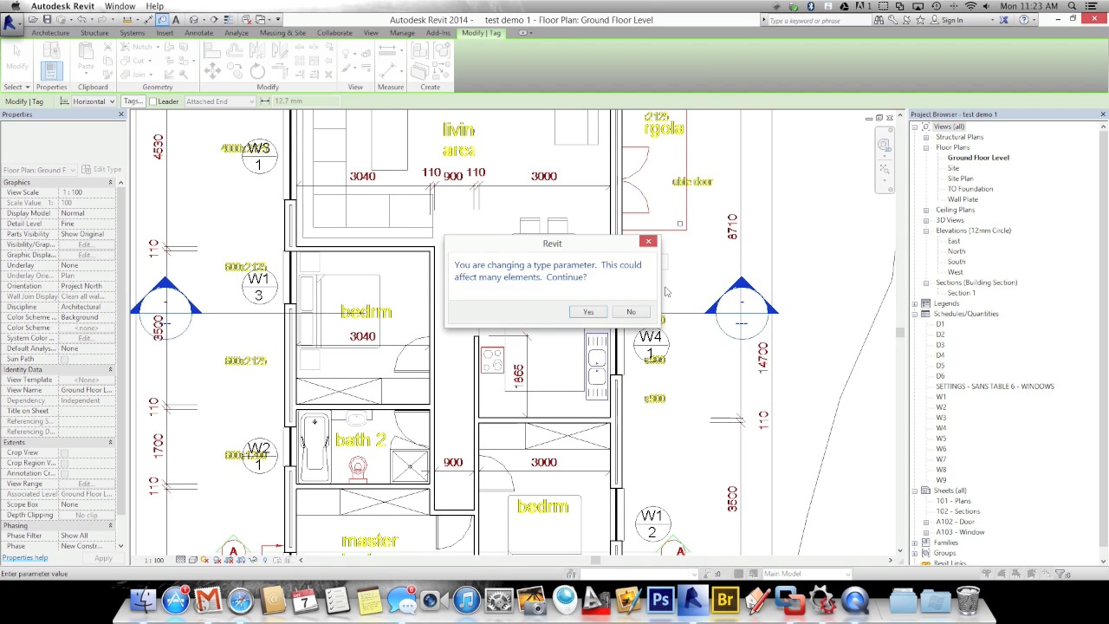
click(587, 314)
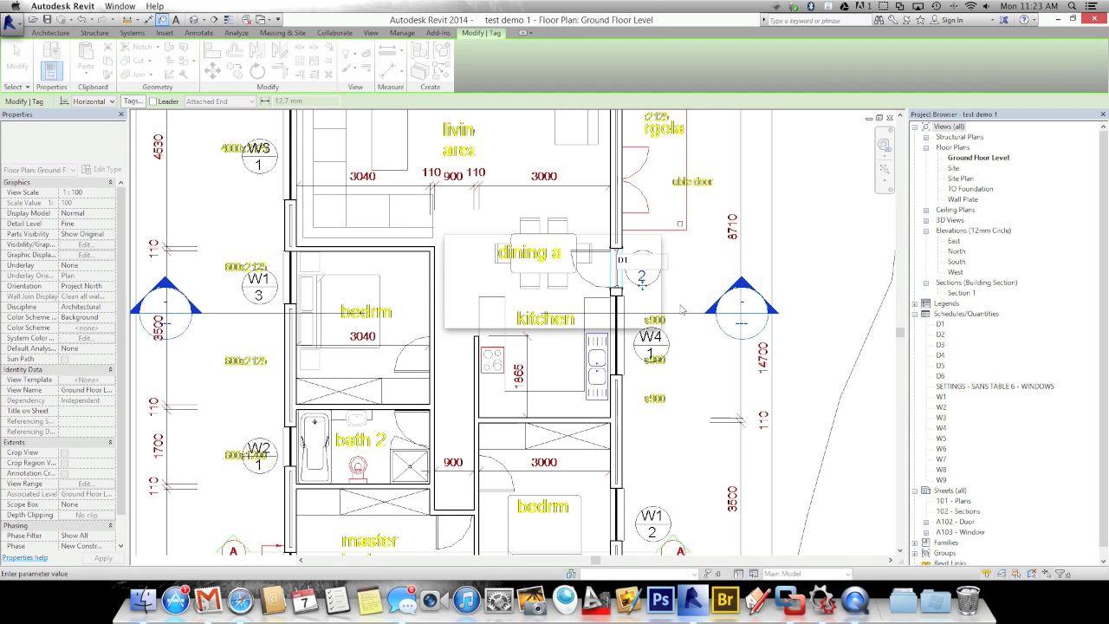
click(642, 276)
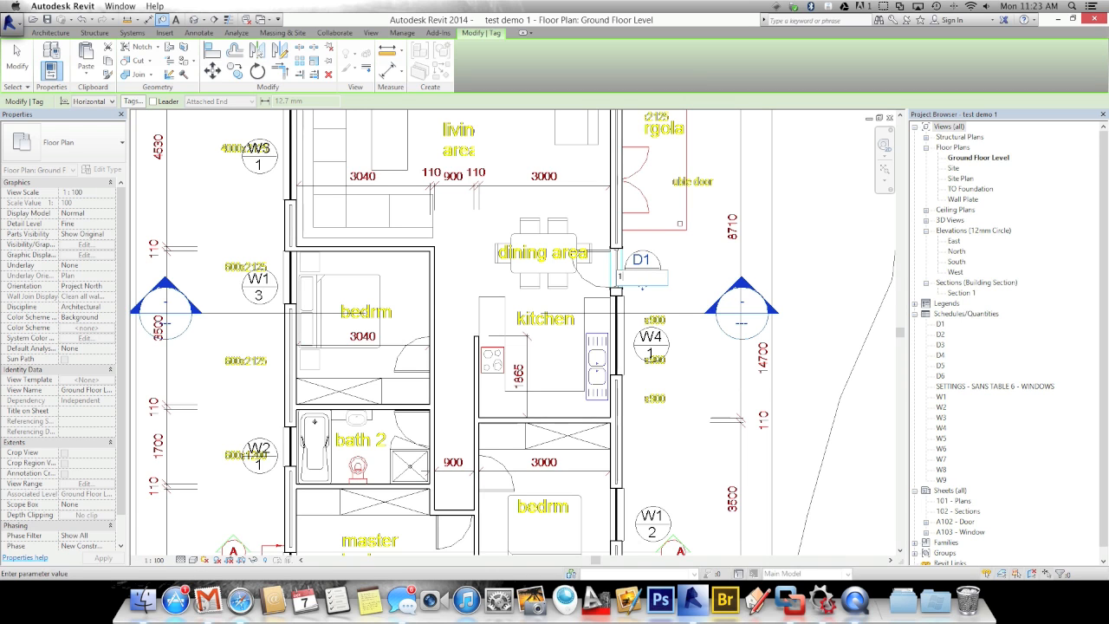
click(676, 252)
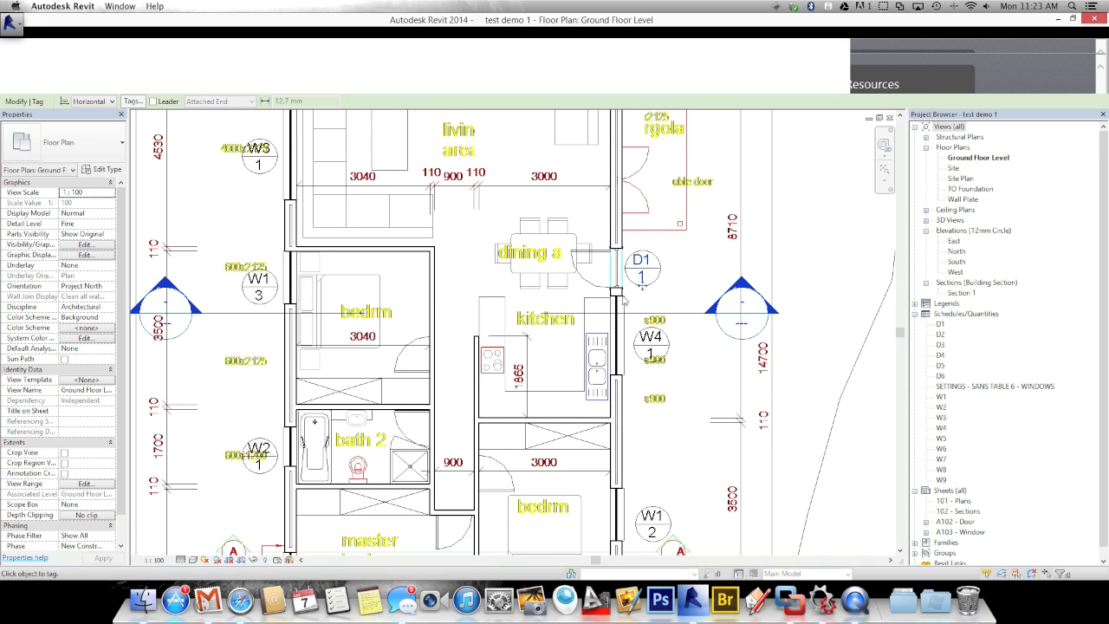
scroll(598, 285, down, 2)
scroll(572, 279, down, 3)
scroll(573, 280, up, 2)
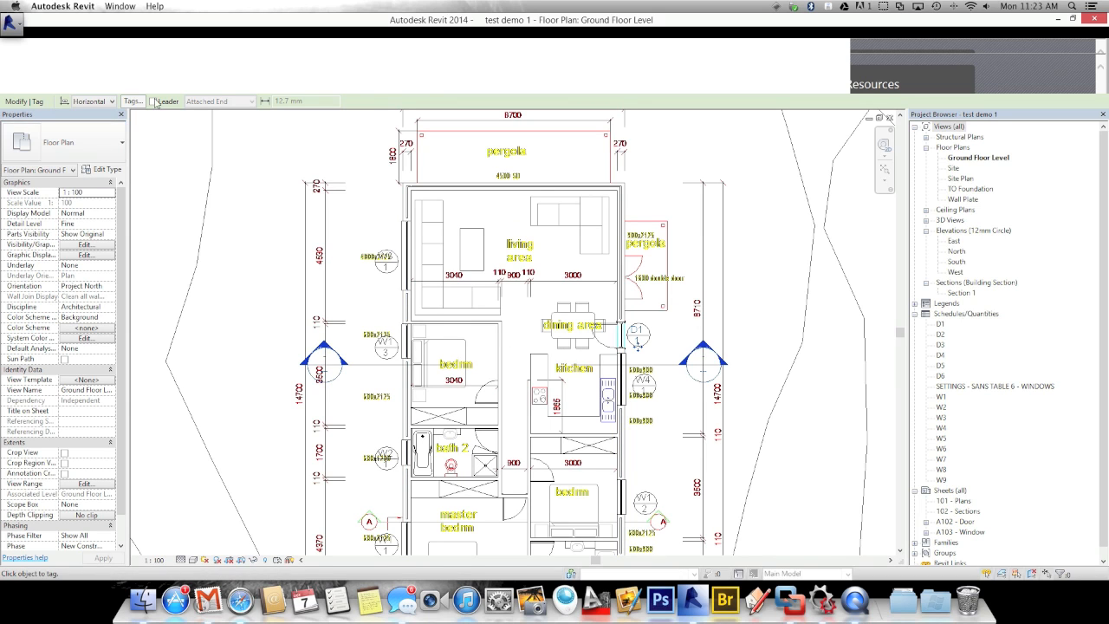
click(18, 61)
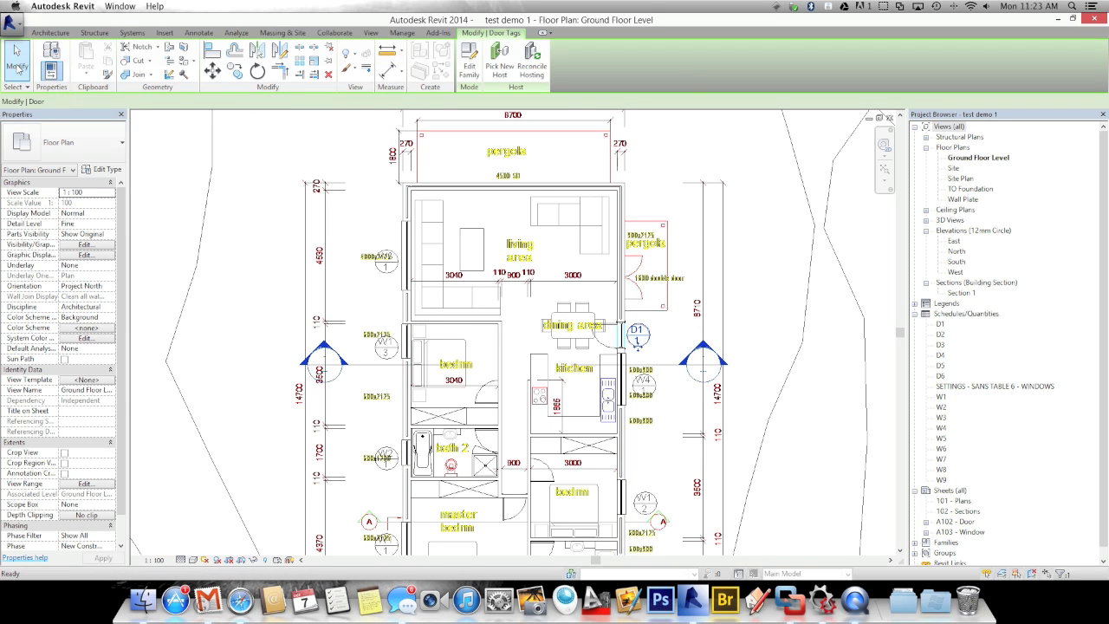
Pick the Door without Sill : TDM Horizontal slated door type and bring the bedroom wall into view
click(51, 32)
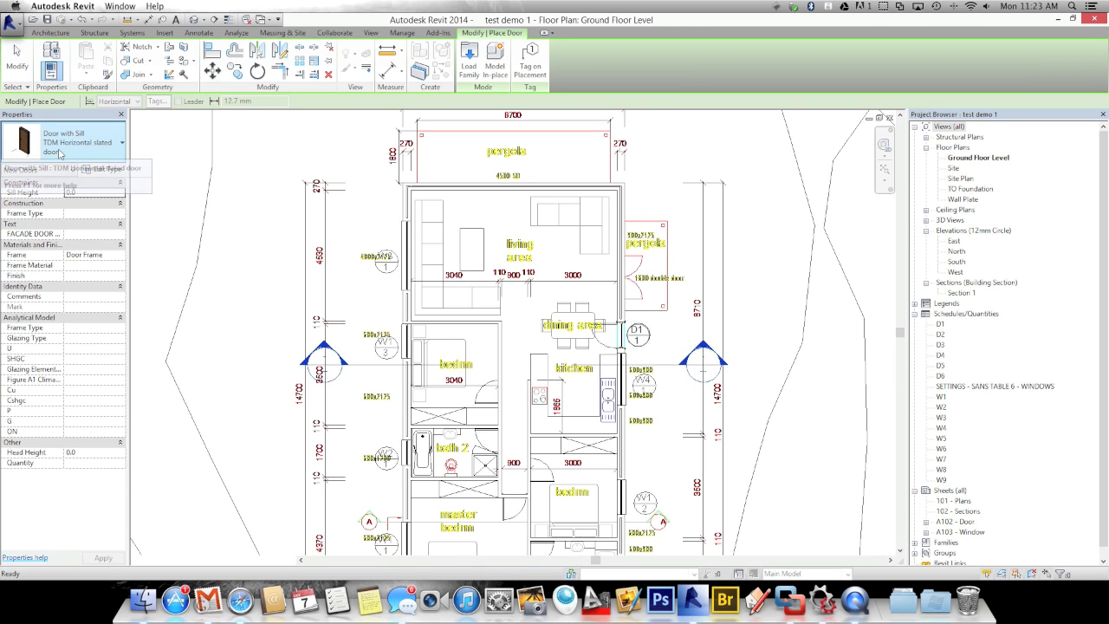
click(58, 152)
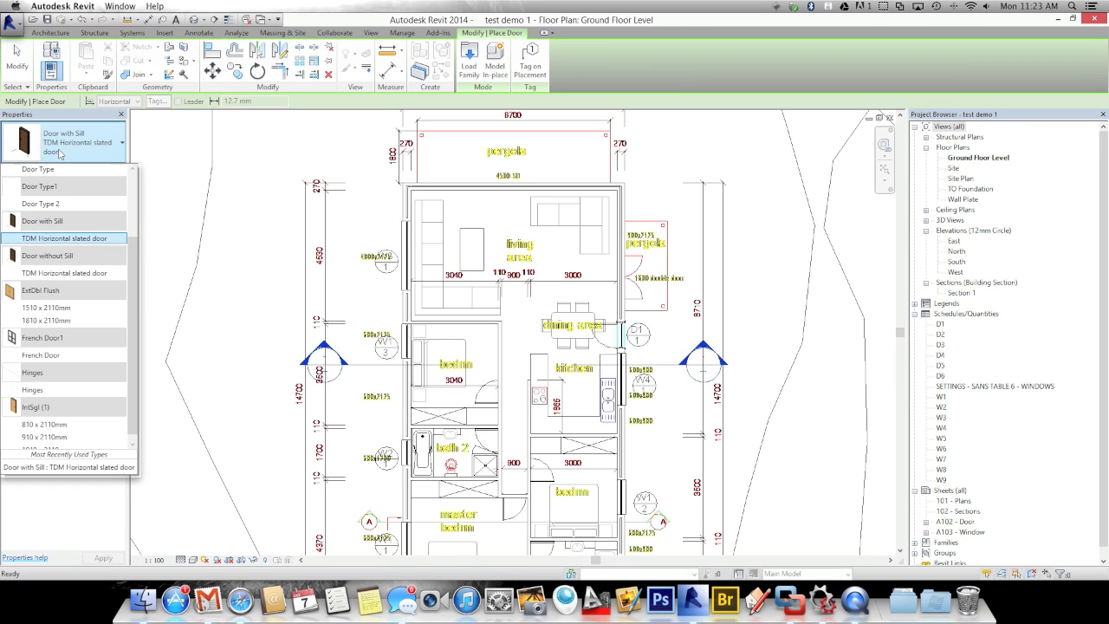
click(38, 276)
key(Escape)
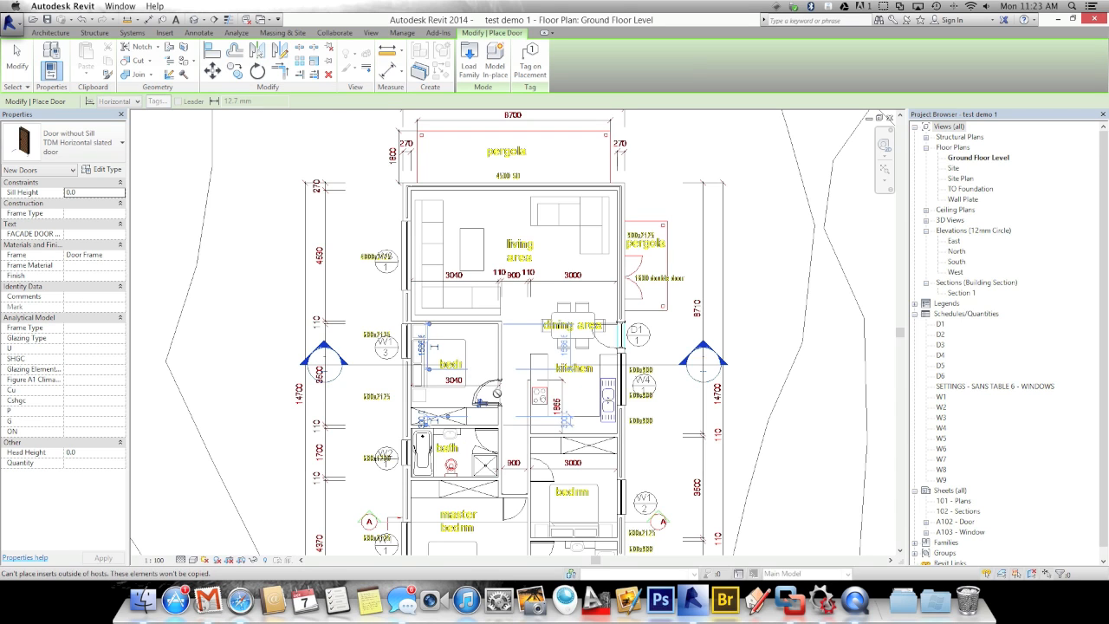
scroll(499, 397, up, 1)
scroll(497, 392, up, 1)
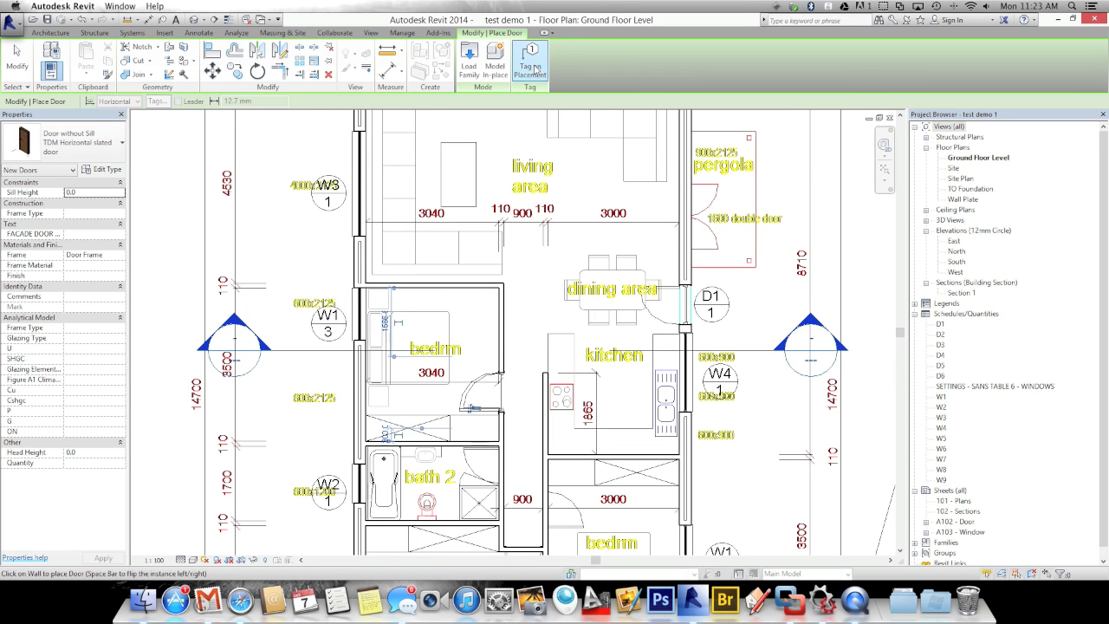
middle_drag(472, 400, 483, 336)
Tag the bedroom door with TG and change its type mark to D2 for all such doors
key(Escape)
key(Escape)
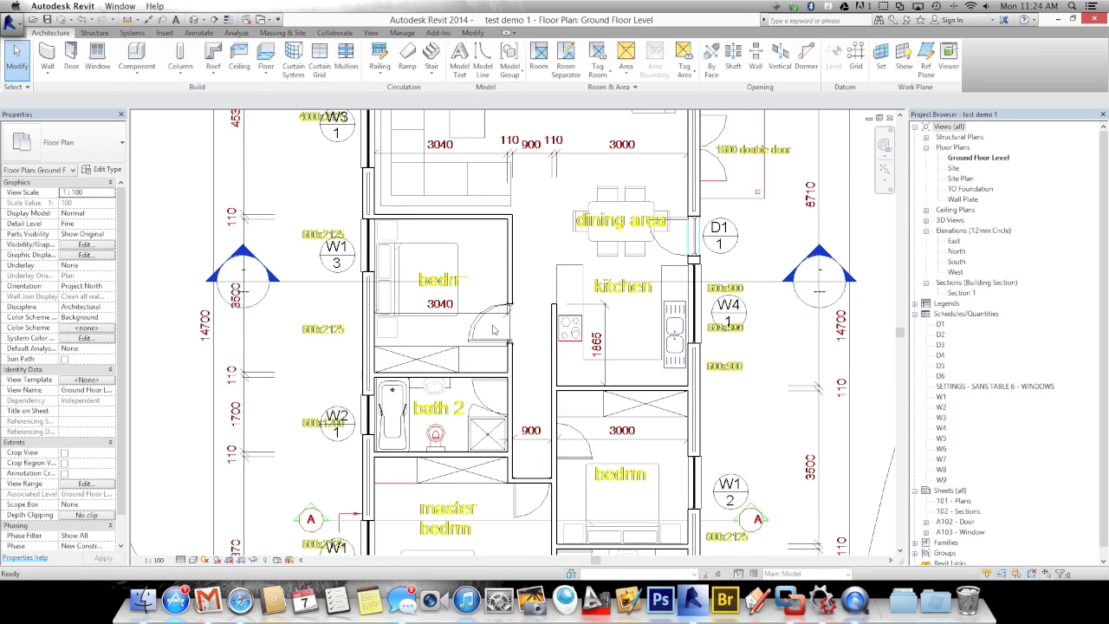
key(t)
key(g)
click(479, 324)
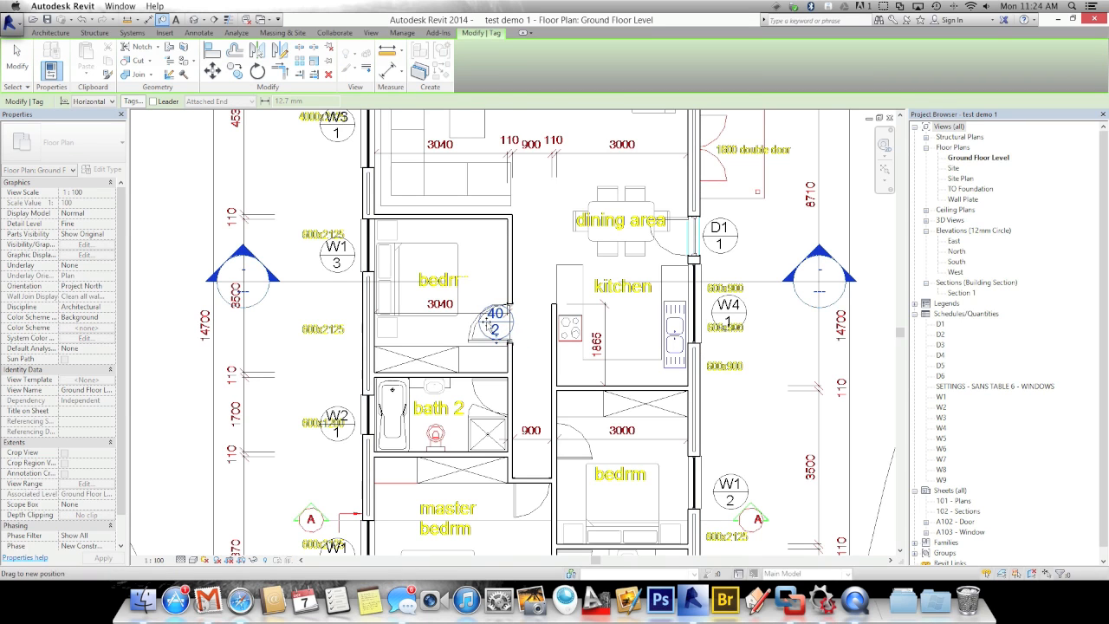
scroll(511, 344, up, 3)
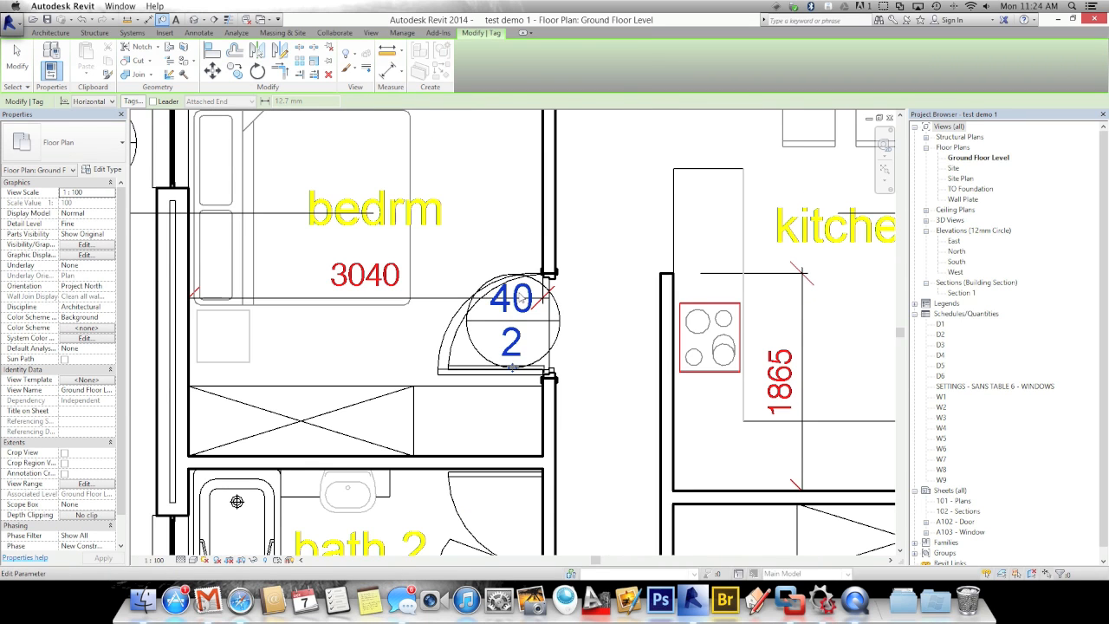
click(522, 299)
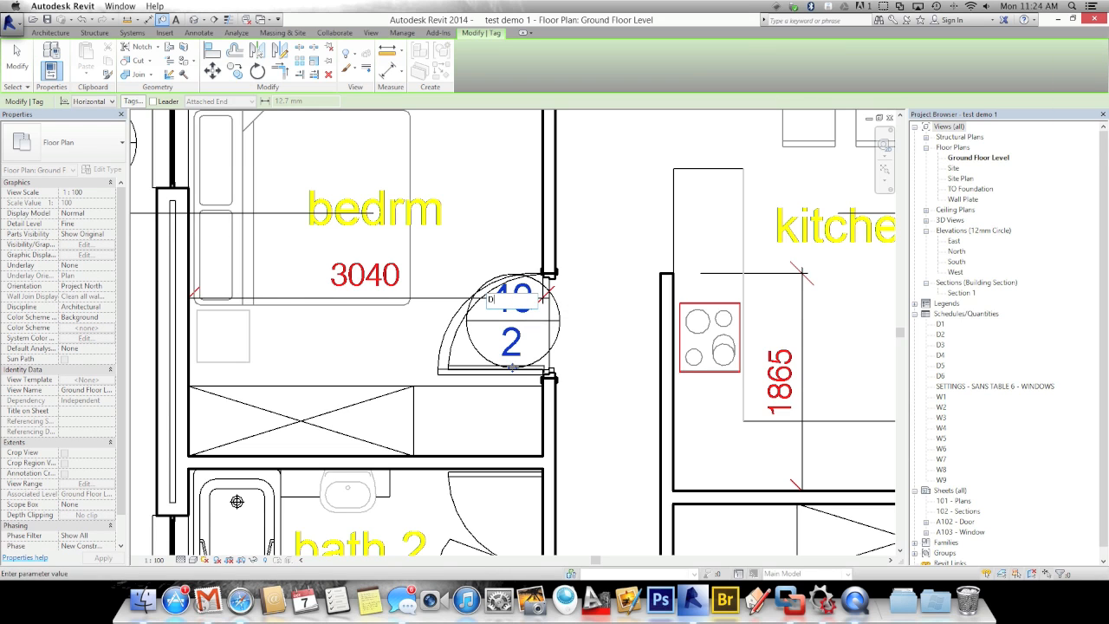
text(D2)
key(Return)
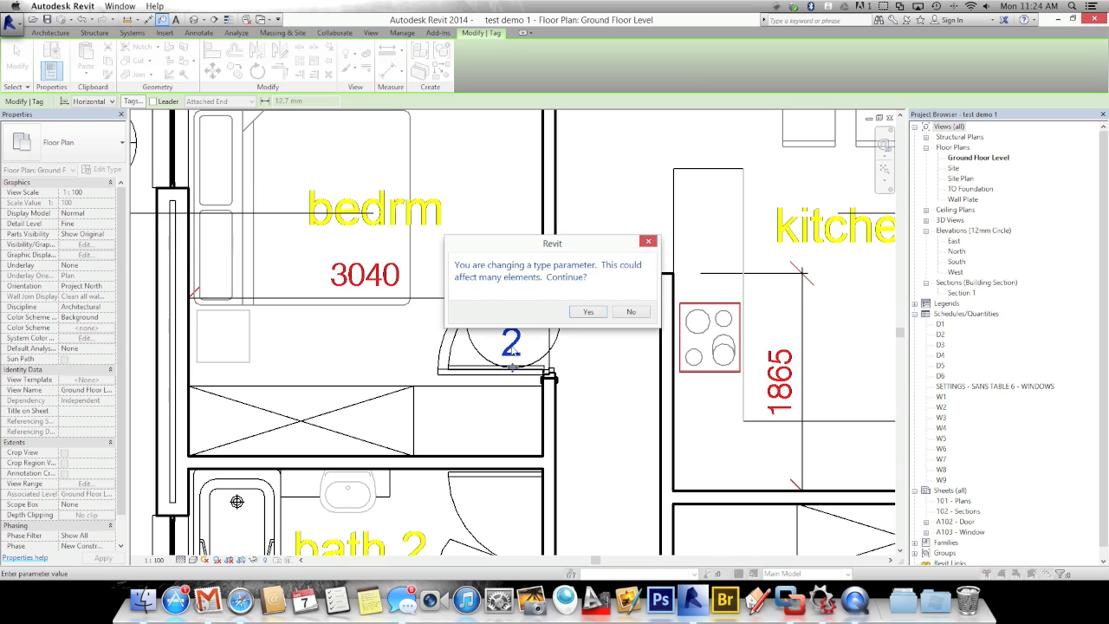
click(586, 312)
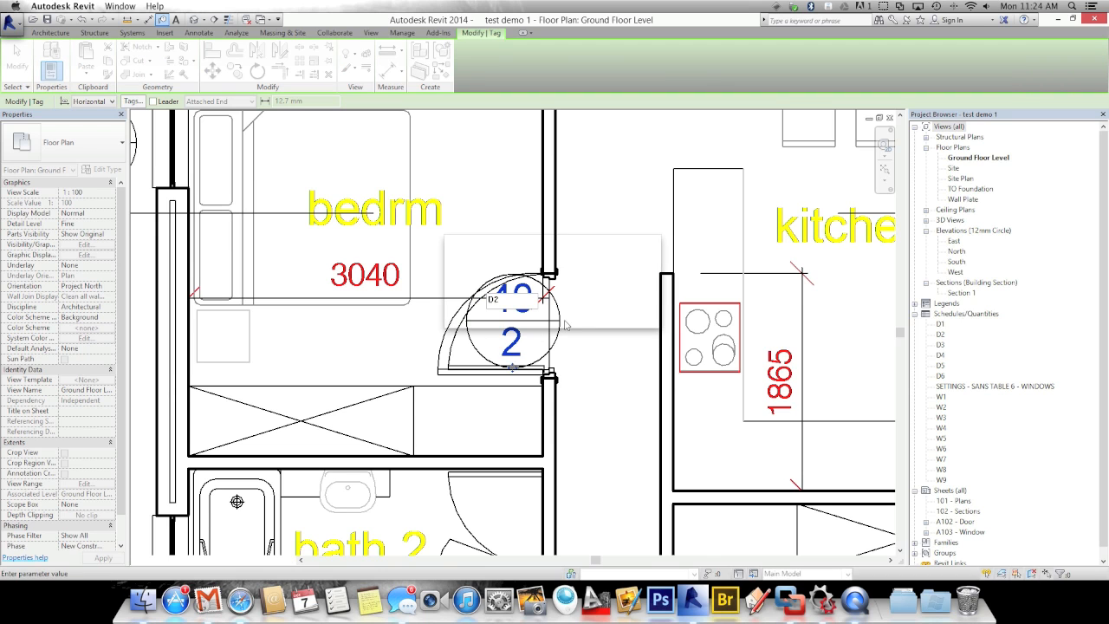
Decline loading a floor tag, re-tag the bedroom door, and set its number to 1
click(516, 345)
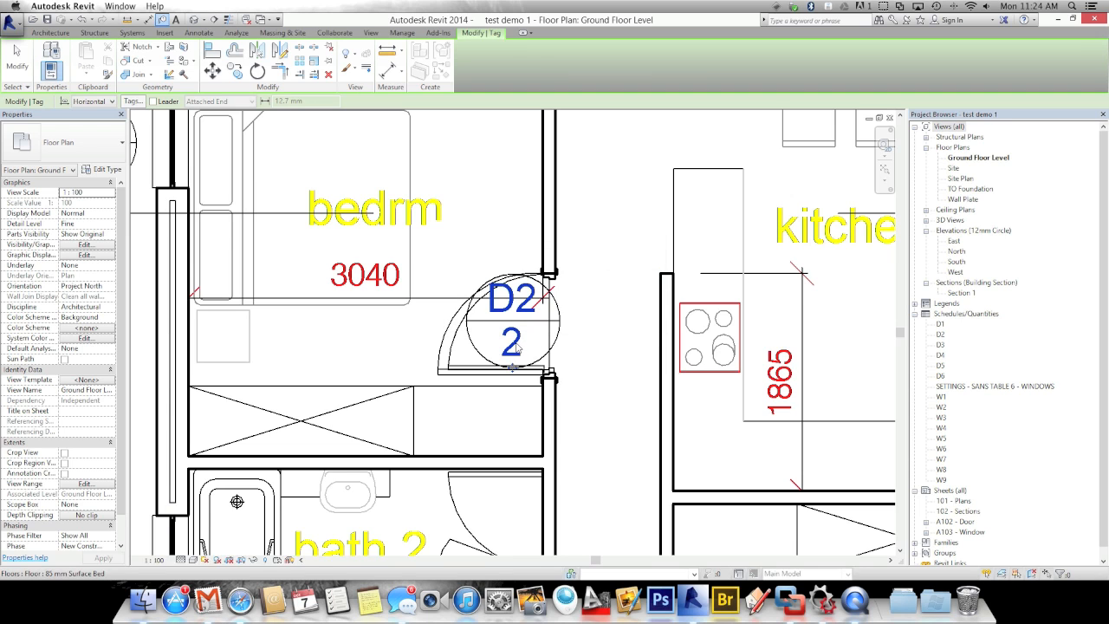
click(517, 347)
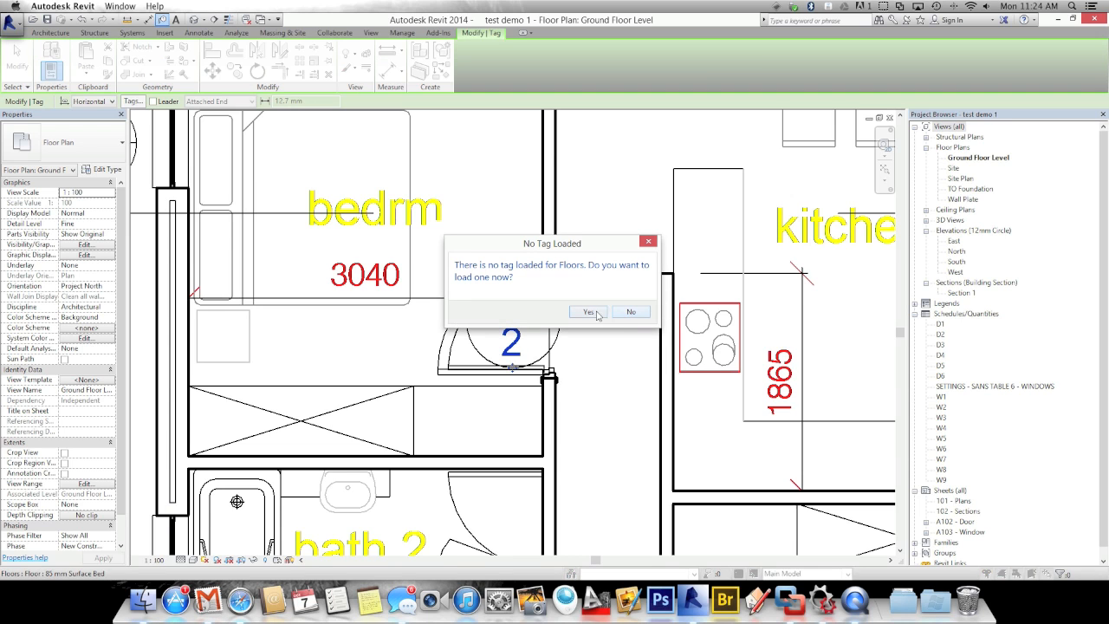
click(627, 312)
click(511, 345)
key(Escape)
click(511, 345)
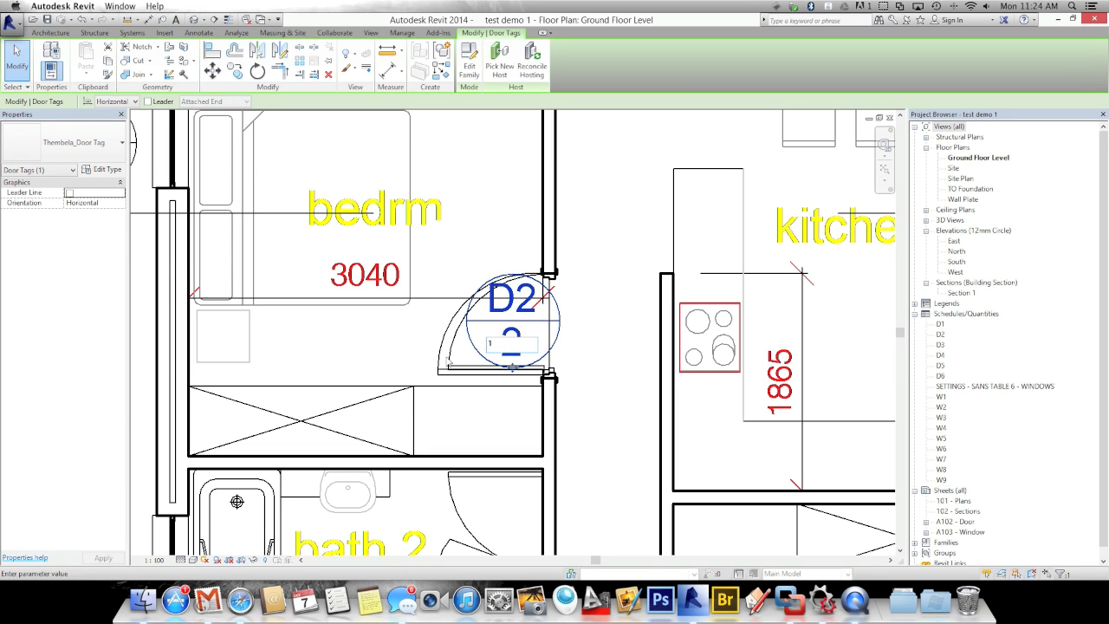
click(396, 347)
click(401, 348)
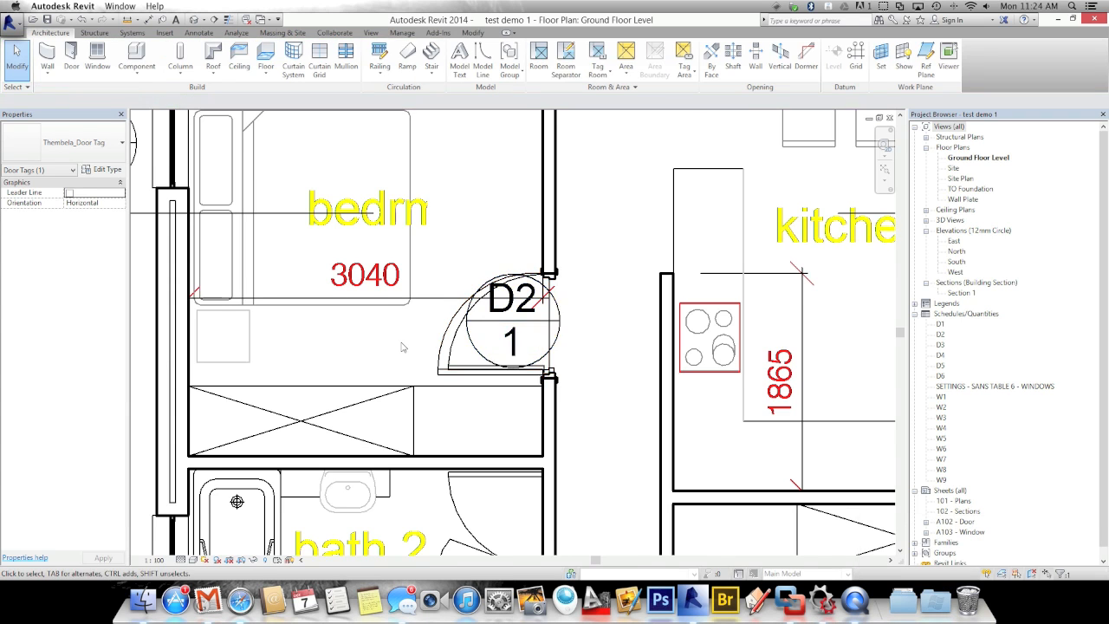
Zoom out over the floor plan and start the Door tool with DR
scroll(402, 345, down, 4)
middle_drag(409, 390, 428, 304)
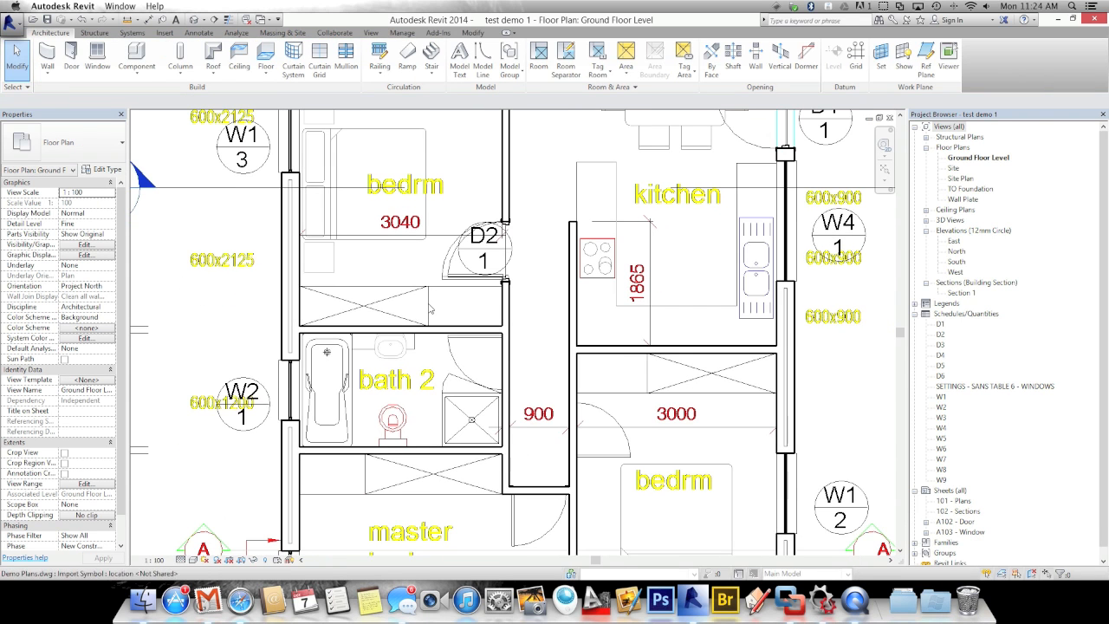
key(d)
key(r)
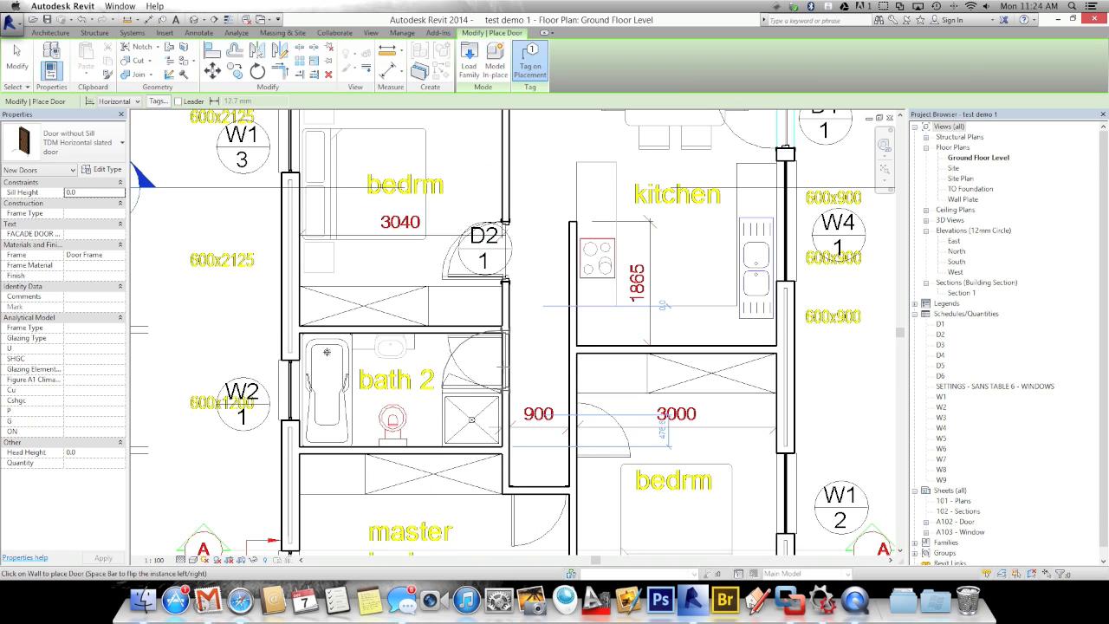
Place tagged D2 doors in the bath 2, second bedroom and bath 1 walls
click(505, 369)
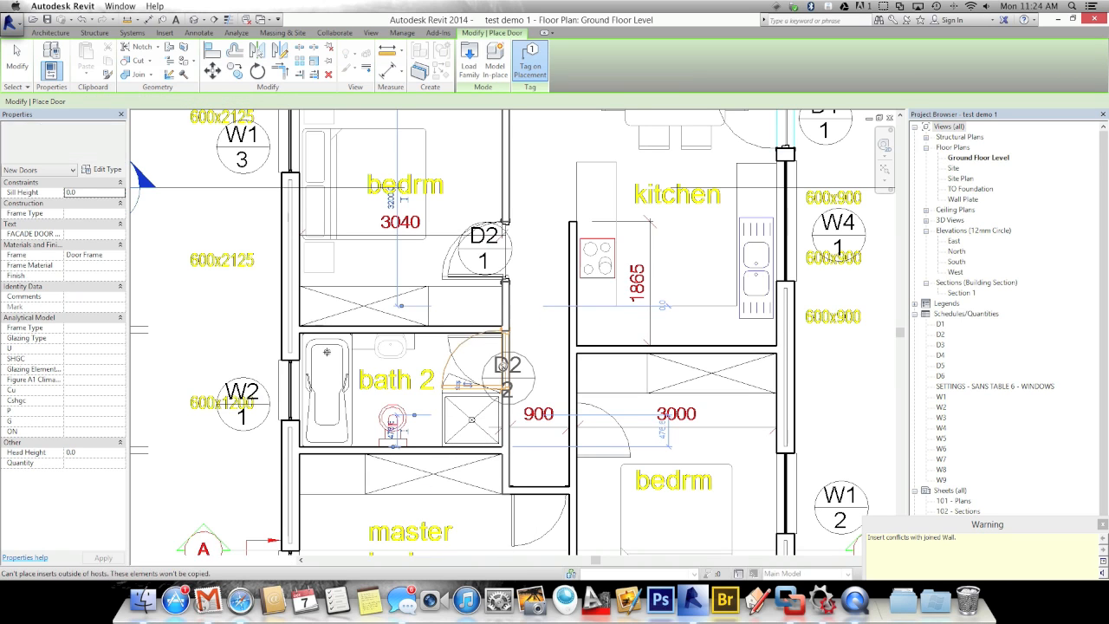
click(572, 426)
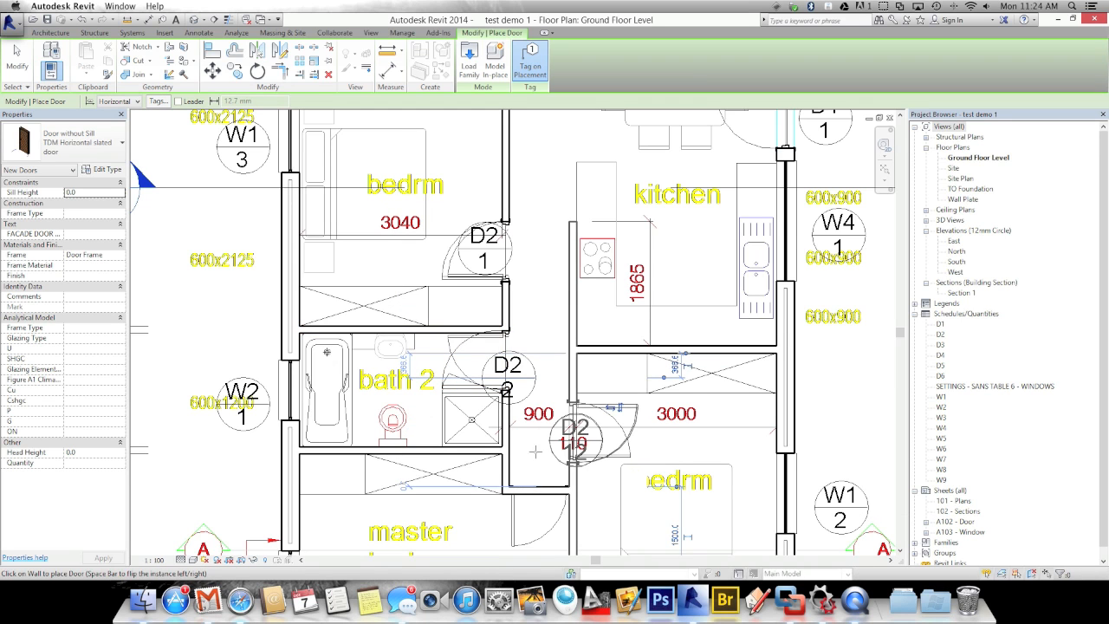
scroll(558, 319, down, 1)
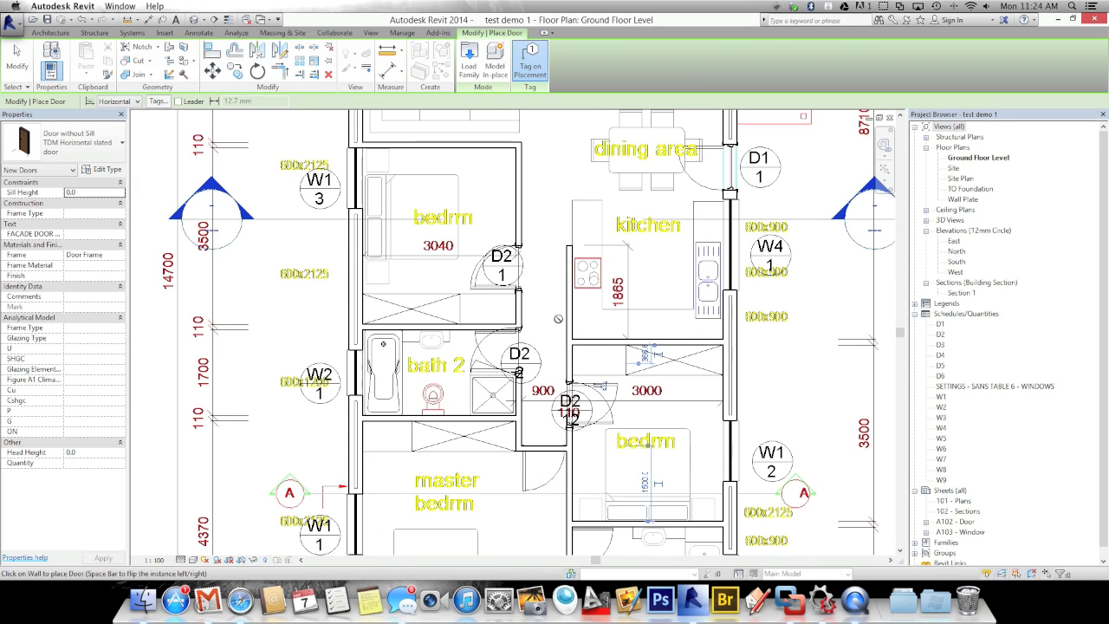
scroll(558, 319, down, 1)
middle_drag(540, 351, 522, 295)
scroll(552, 419, up, 1)
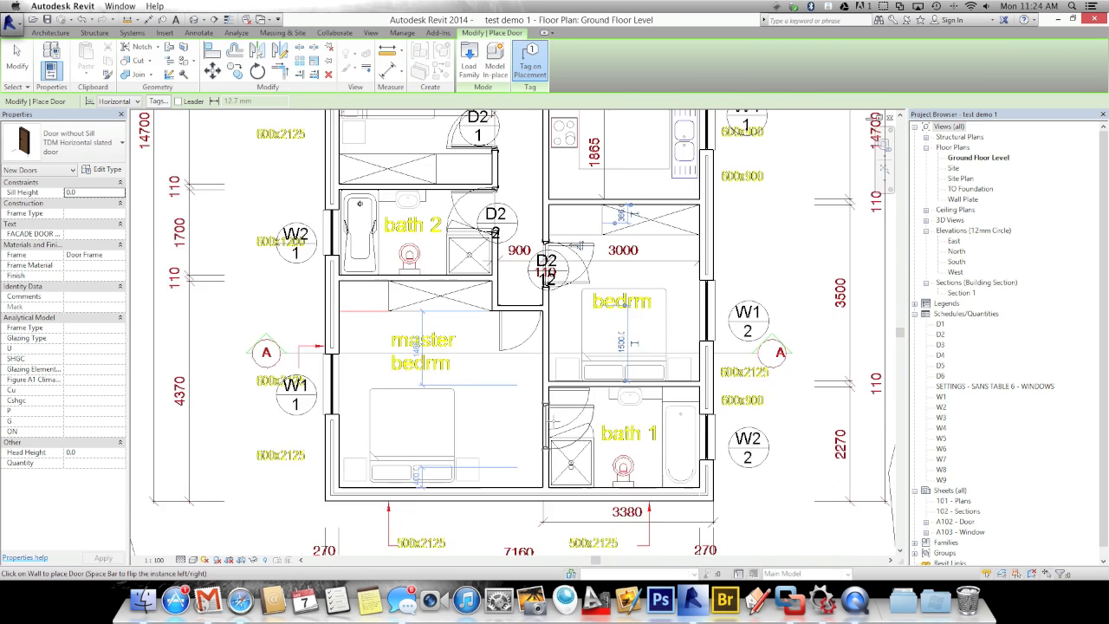
scroll(552, 425, up, 1)
click(550, 404)
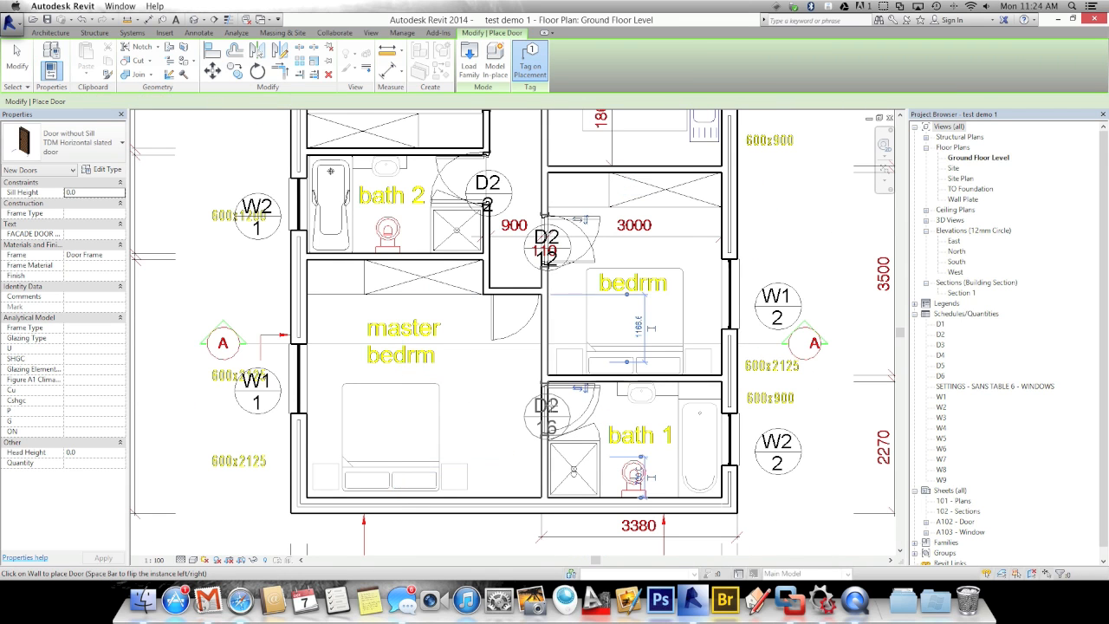
Pan past the kitchen and living area up to the pergola and list the door types
middle_drag(478, 428, 474, 466)
scroll(468, 447, up, 1)
scroll(473, 357, down, 1)
middle_drag(480, 411, 471, 524)
middle_drag(484, 307, 461, 515)
middle_drag(531, 296, 522, 396)
click(52, 139)
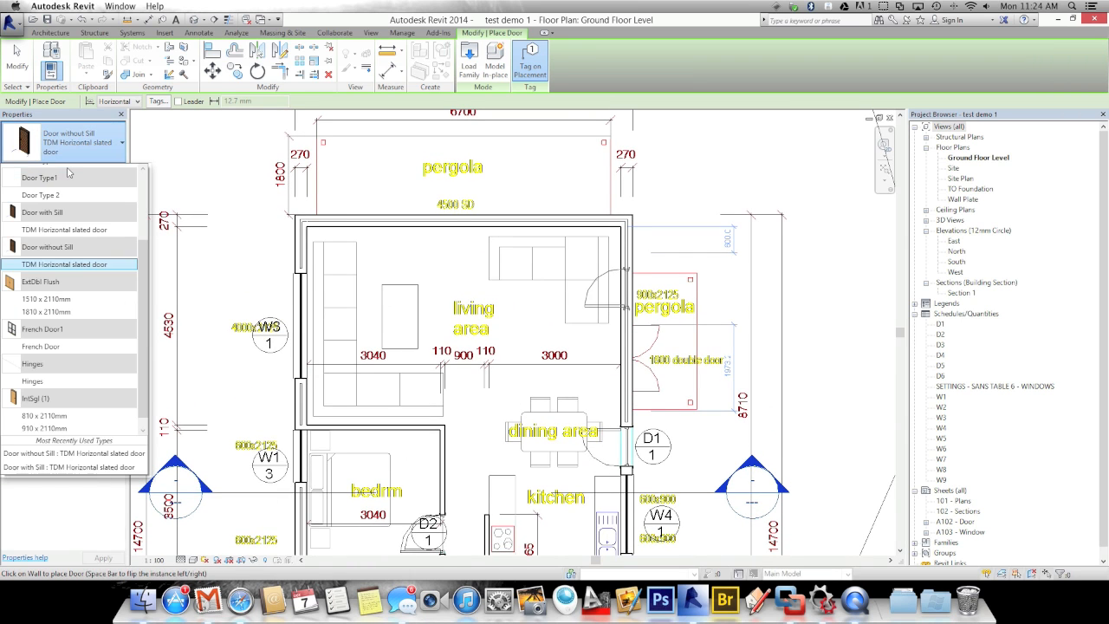
Place a French Door, tagged D2 22, in the living area's top wall facing the pergola
click(56, 346)
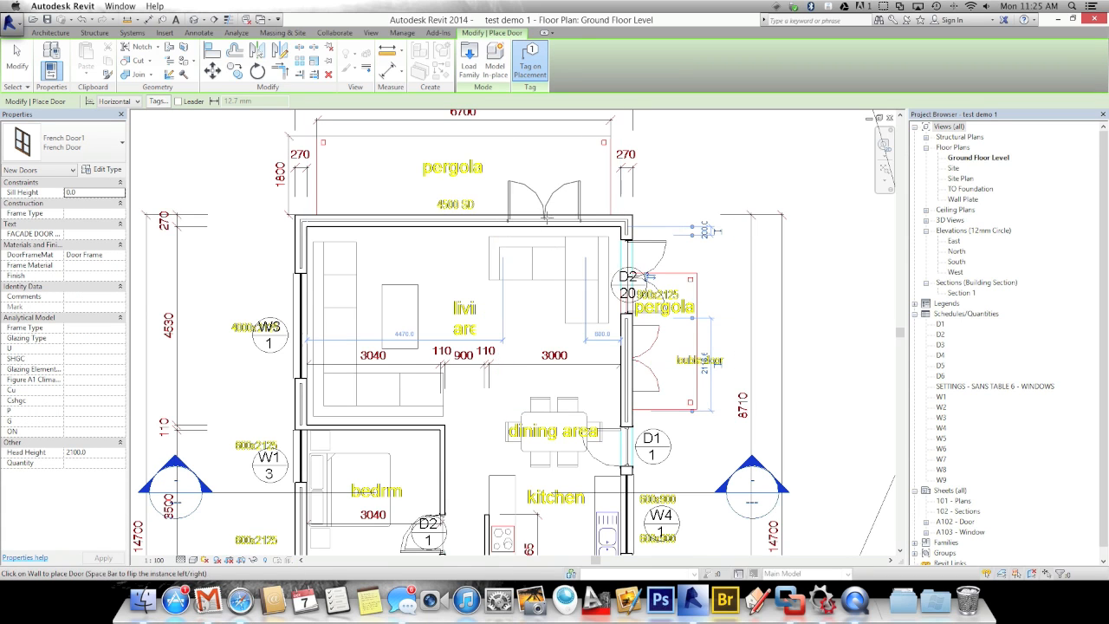
click(561, 212)
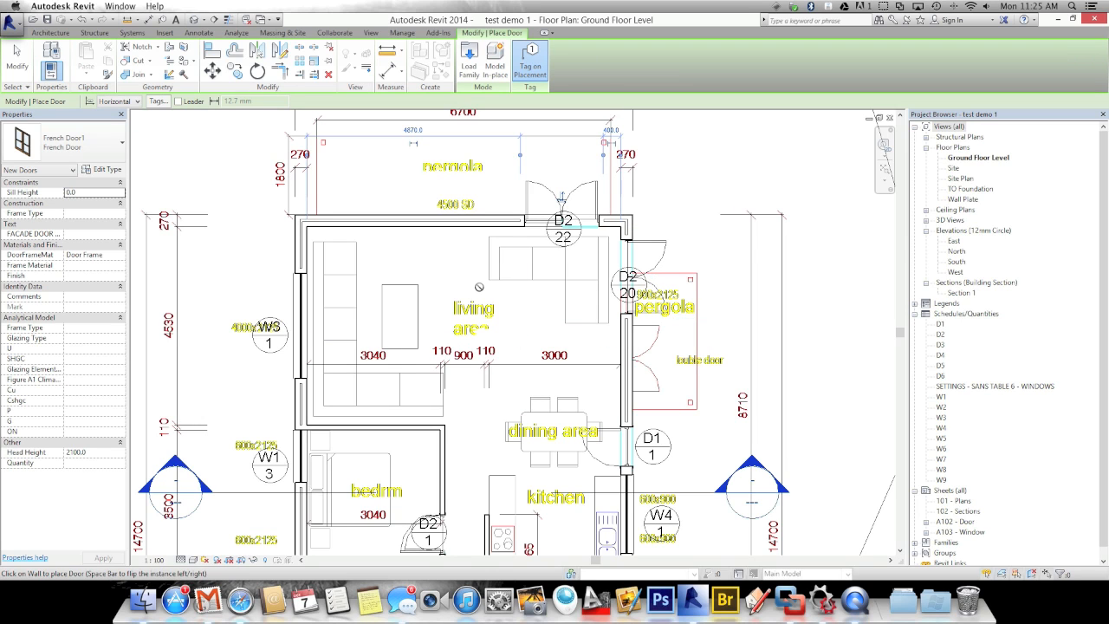
scroll(484, 288, down, 5)
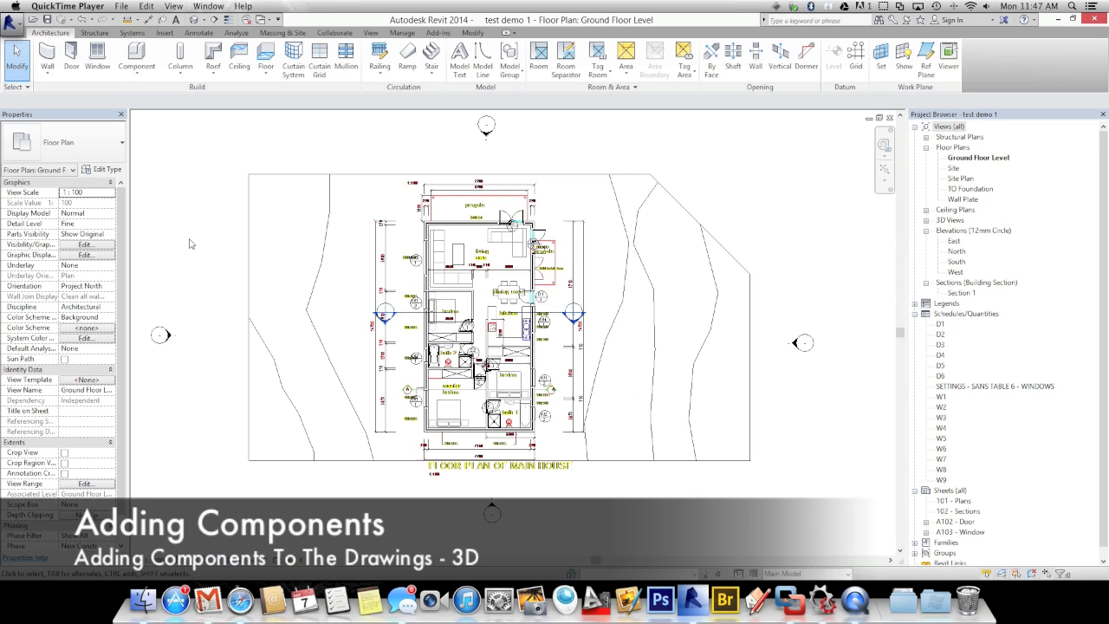
Place a Normal Bath Tub 700 x 1700mm Long, rotated along the wall, in bath 1
click(147, 68)
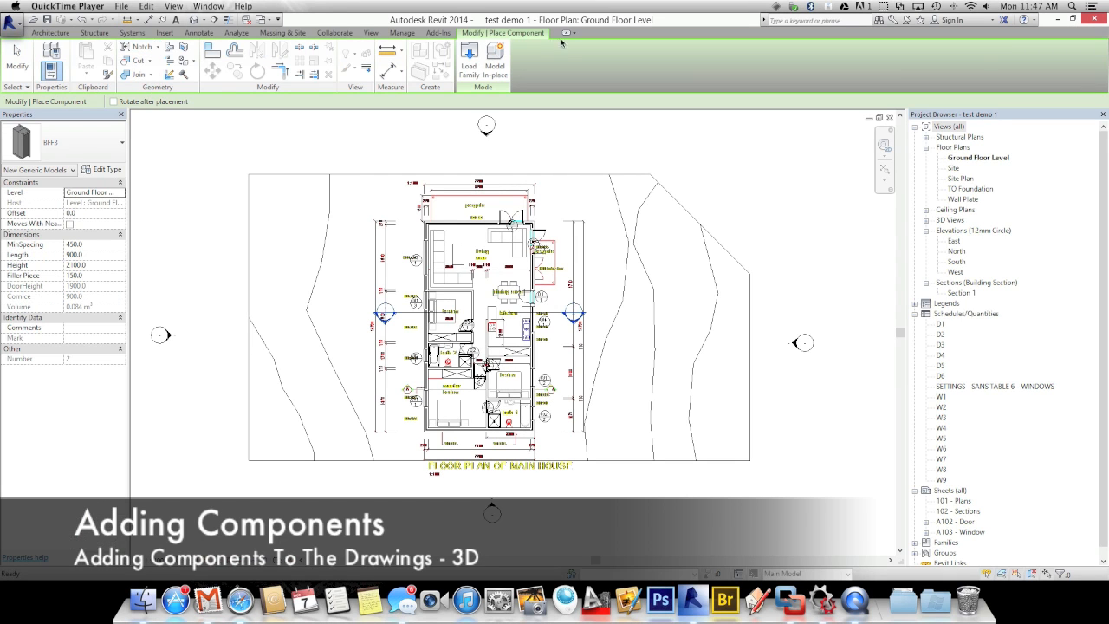
click(69, 143)
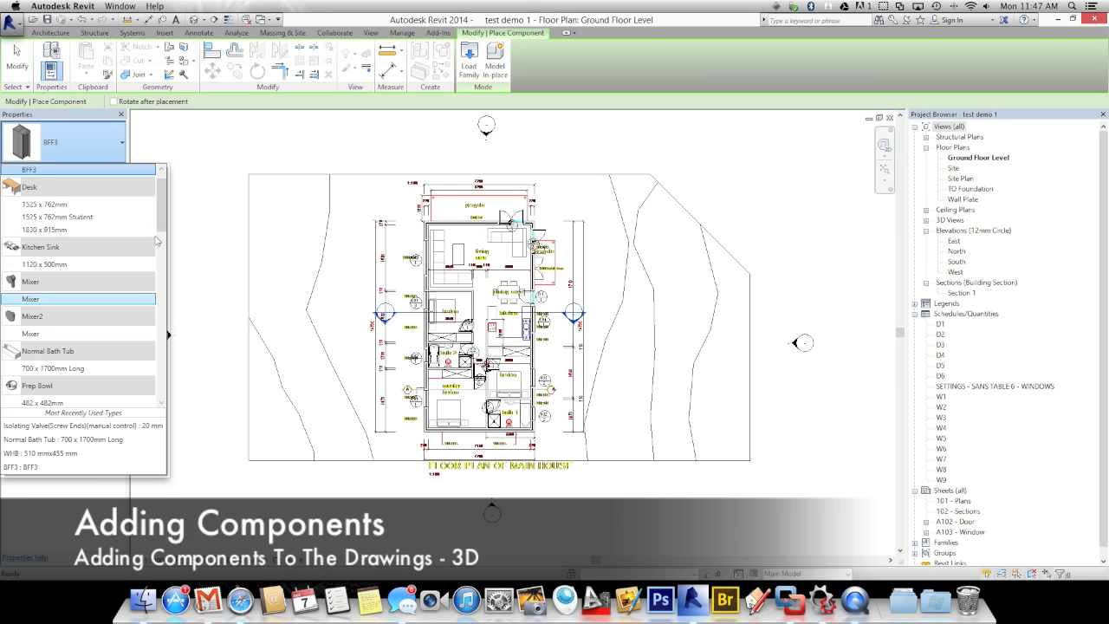
scroll(159, 246, down, 3)
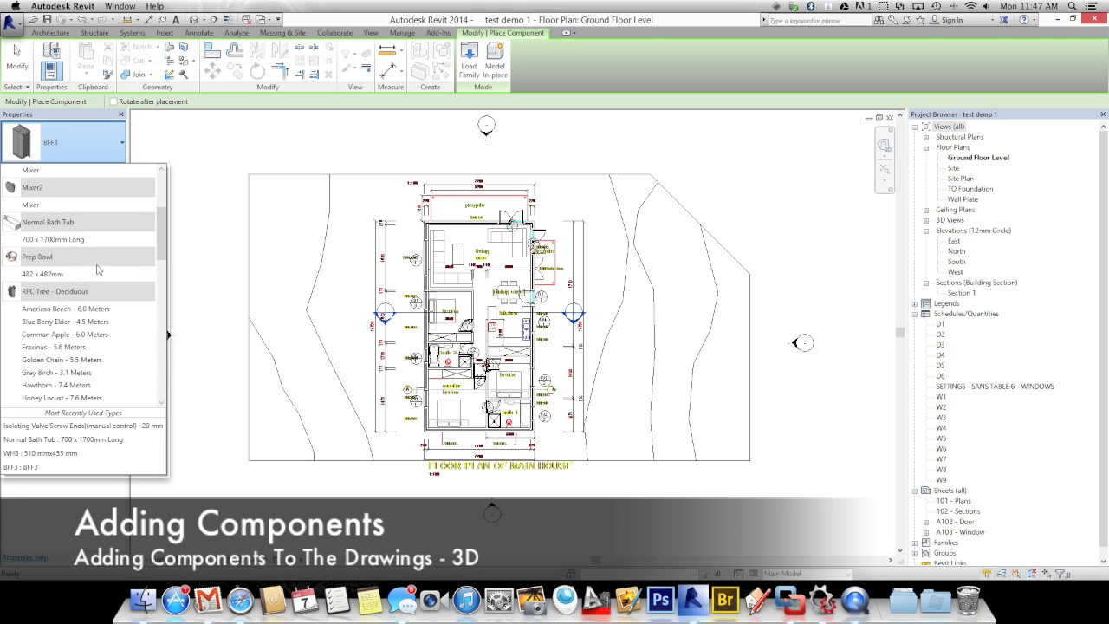
click(52, 243)
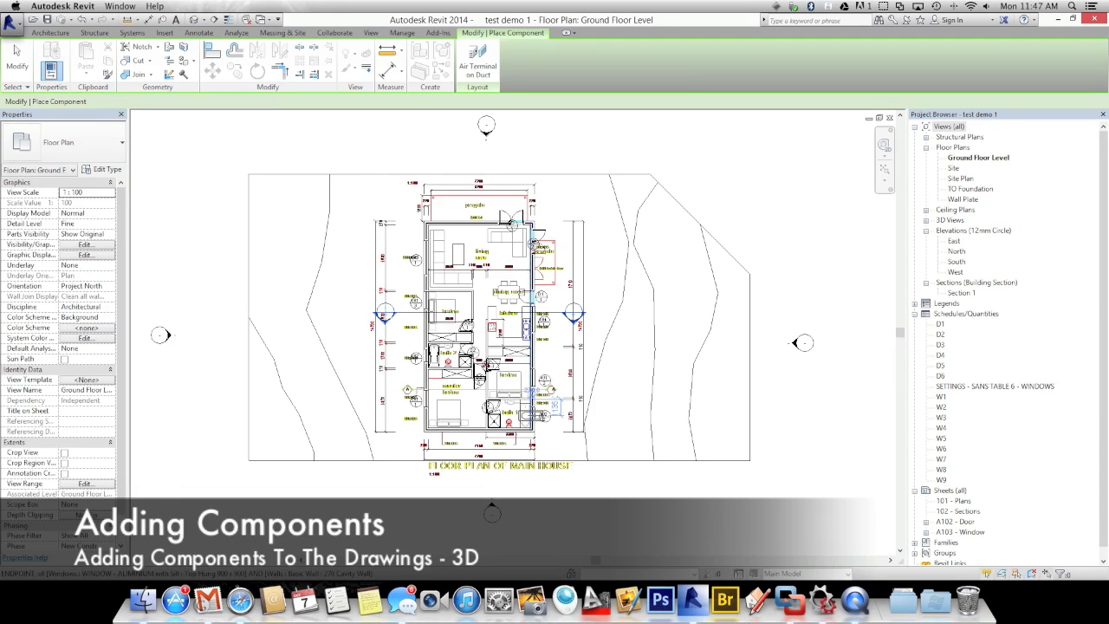
scroll(487, 365, up, 6)
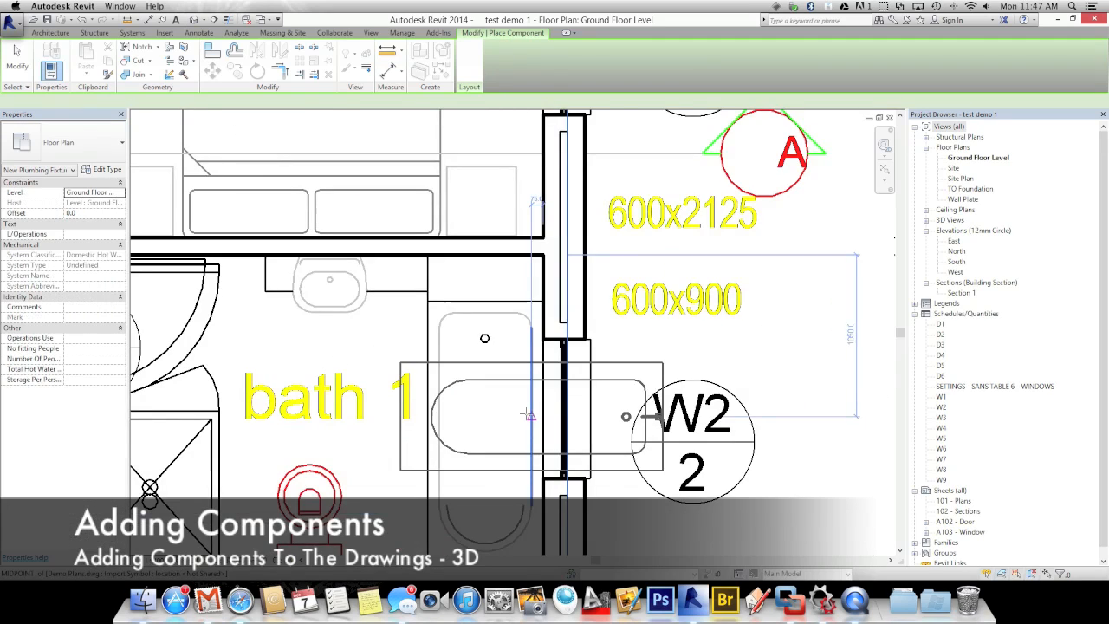
scroll(525, 412, down, 2)
key(space)
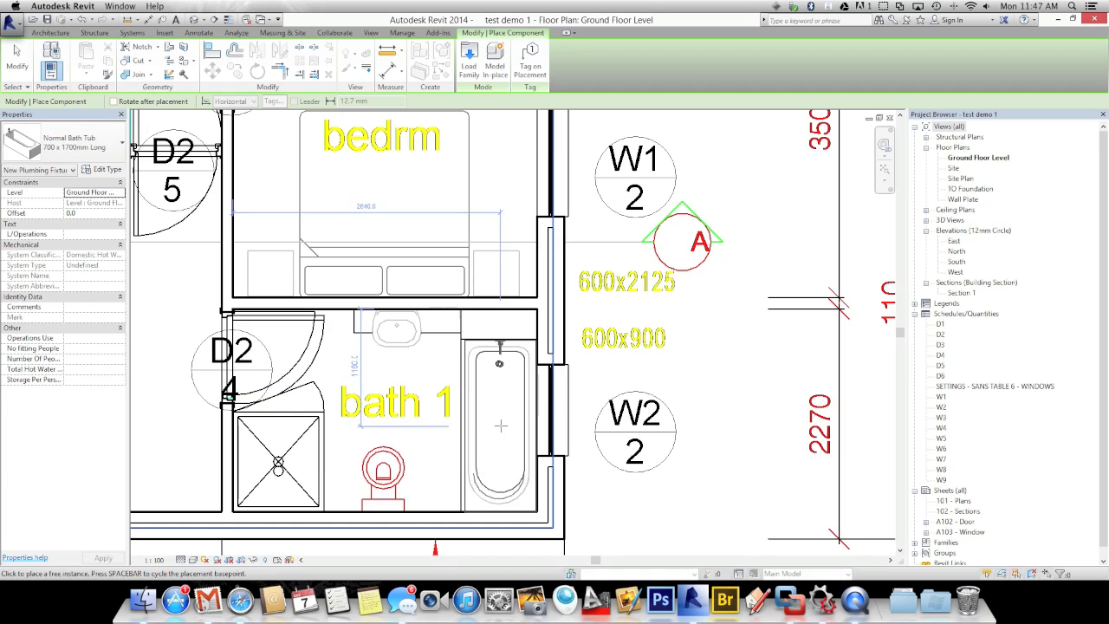
click(500, 426)
Place a second 700 x 1700mm bath tub in bath 2
scroll(500, 425, down, 2)
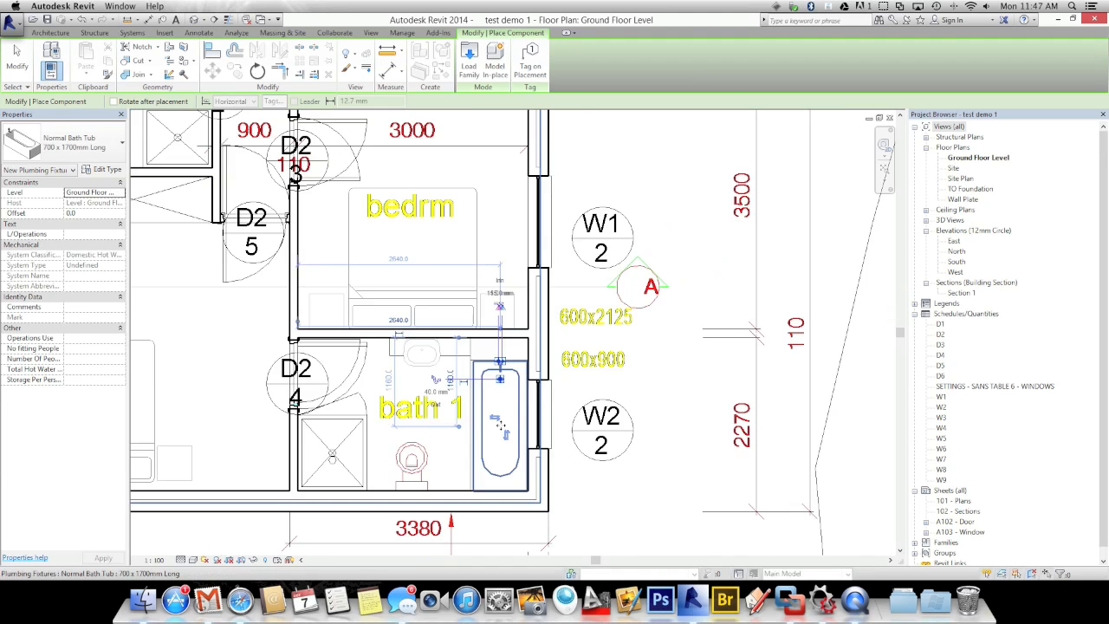
scroll(433, 415, down, 2)
middle_drag(431, 414, 519, 460)
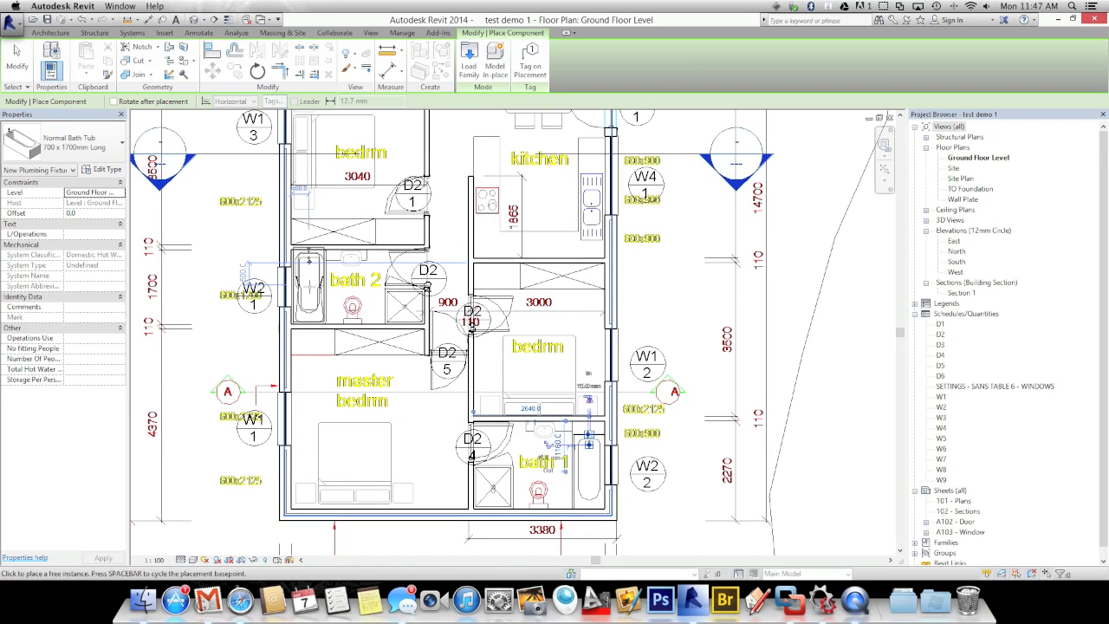
click(309, 287)
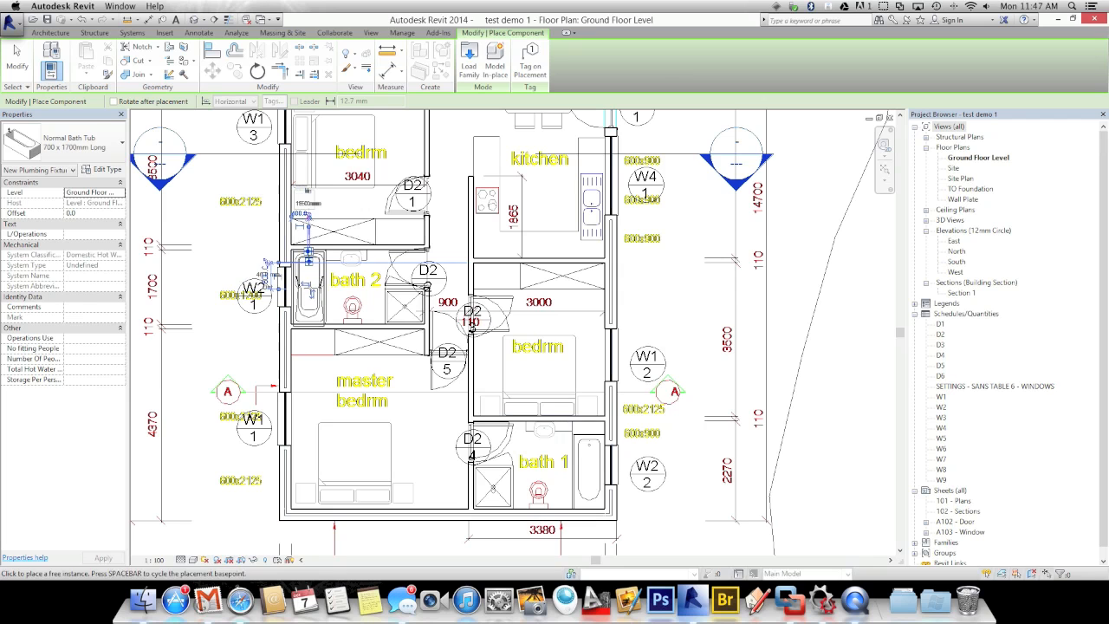
key(Escape)
key(Escape)
Place a Shower Tray plumbing fixture below the master bedroom label
click(87, 142)
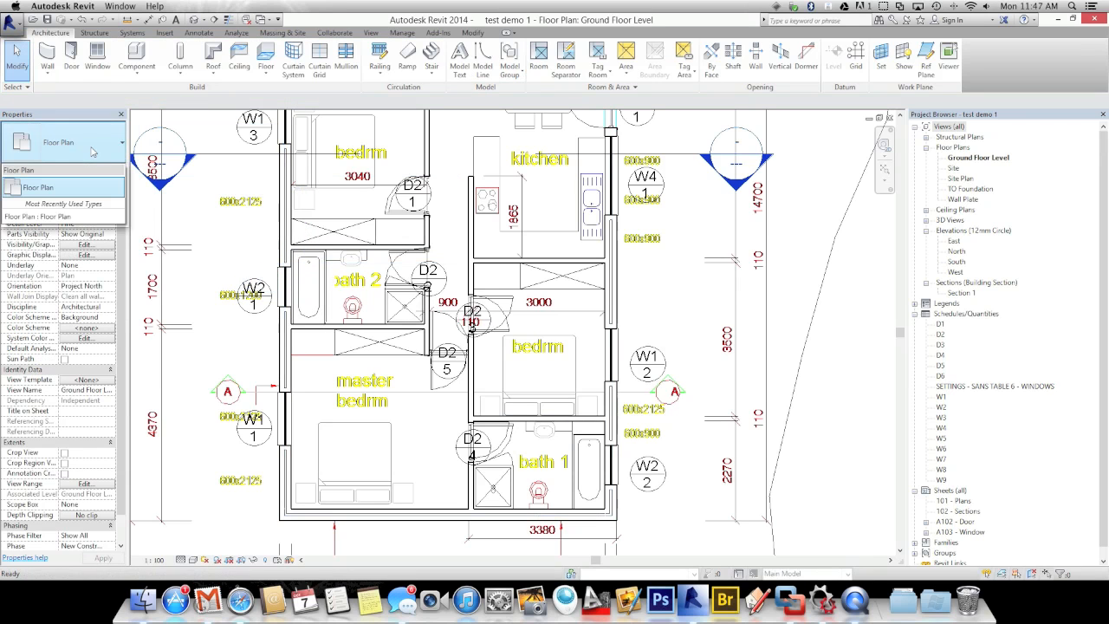
click(137, 56)
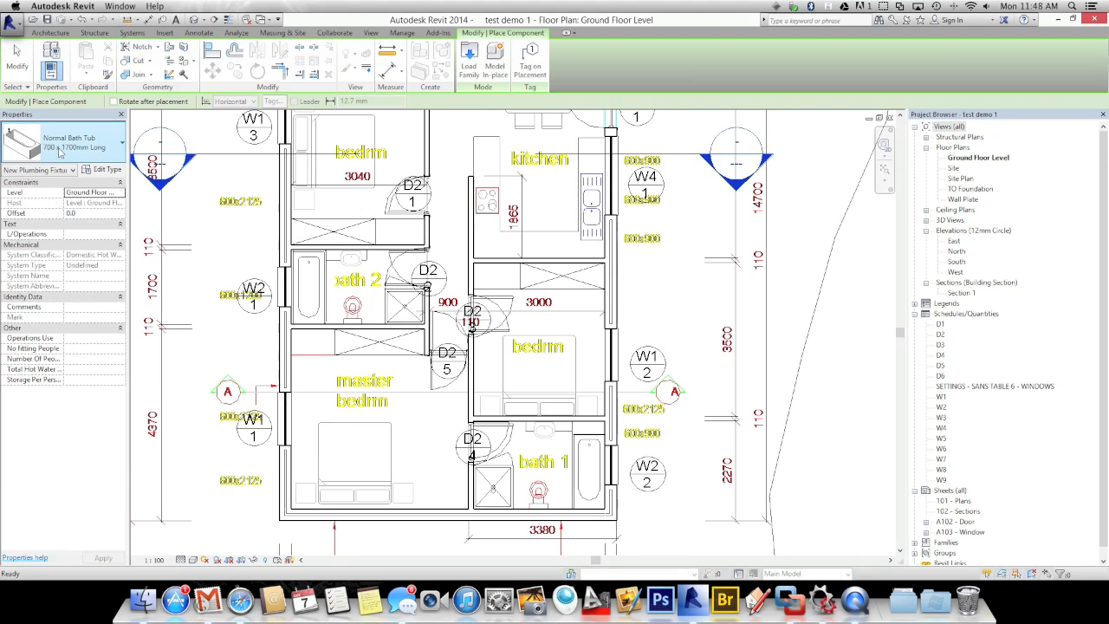
click(78, 143)
drag(162, 227, 161, 321)
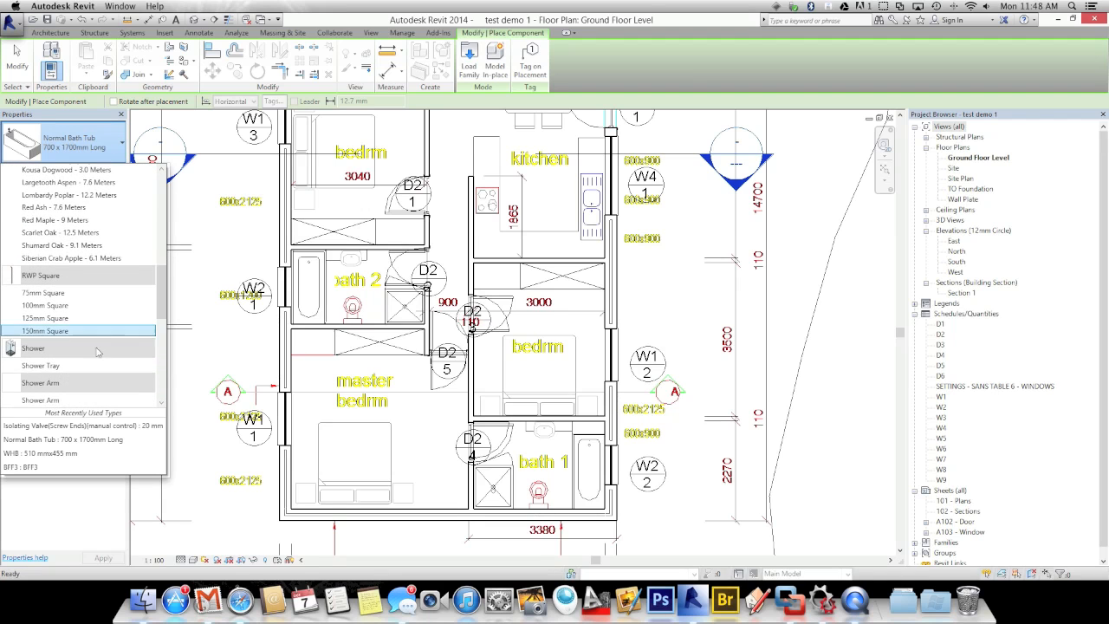
click(45, 368)
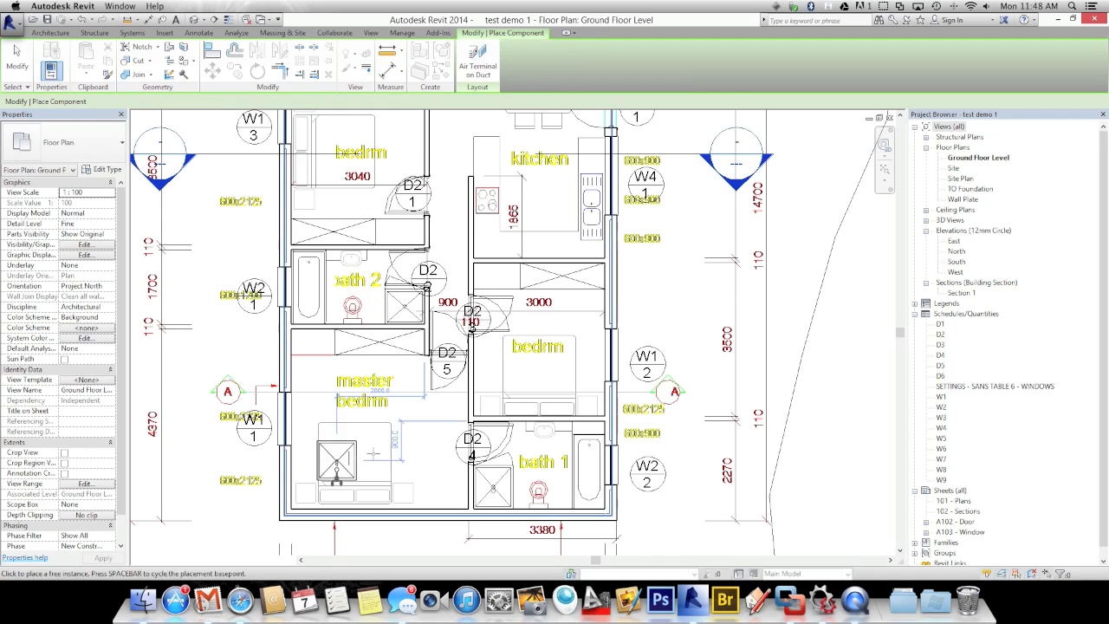
scroll(407, 446, up, 3)
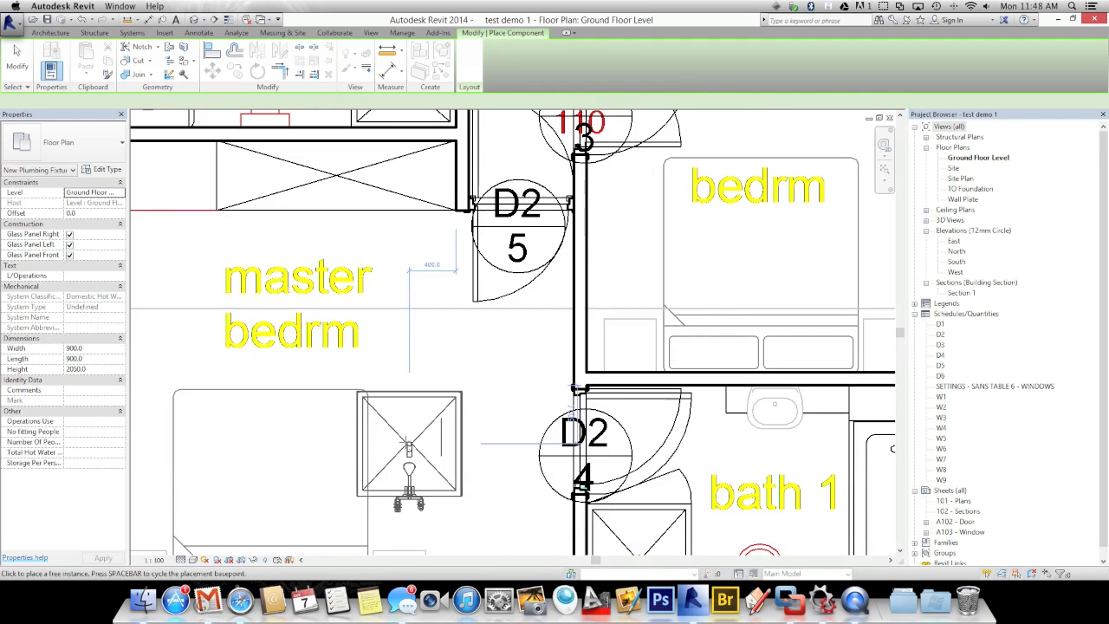
click(420, 449)
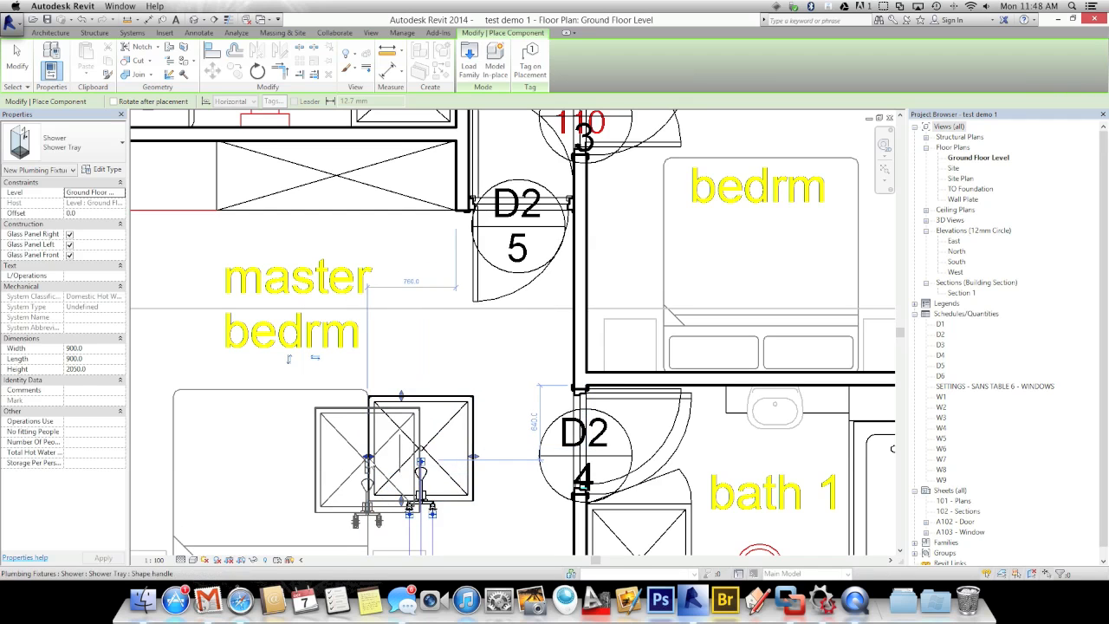
key(Escape)
key(Escape)
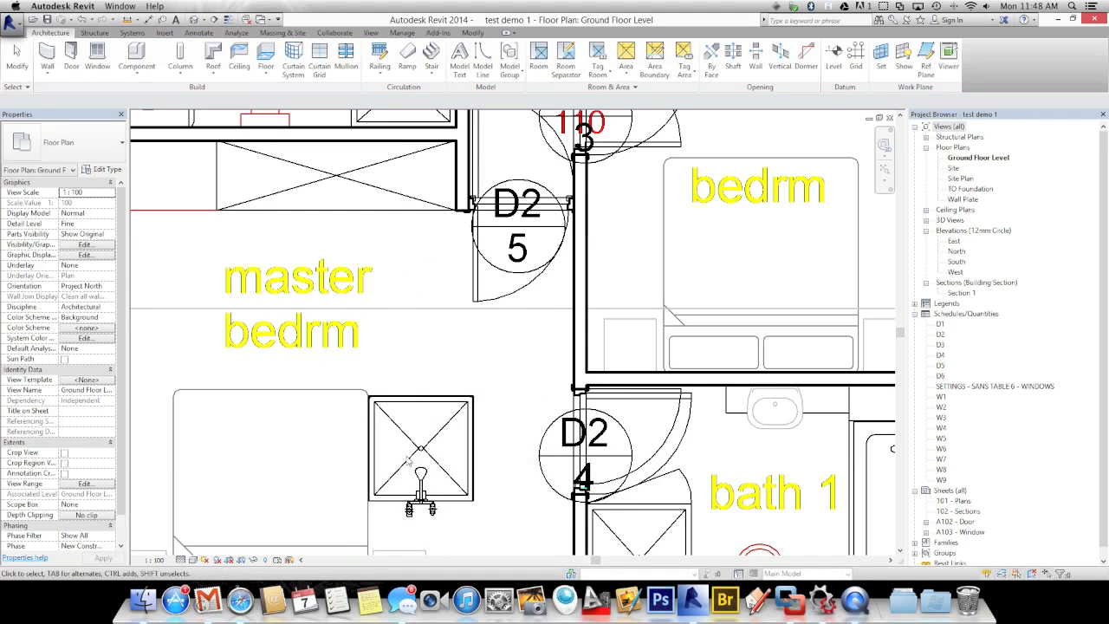
Widen the shower tray by dragging its left edge outward
click(412, 462)
drag(369, 461, 339, 464)
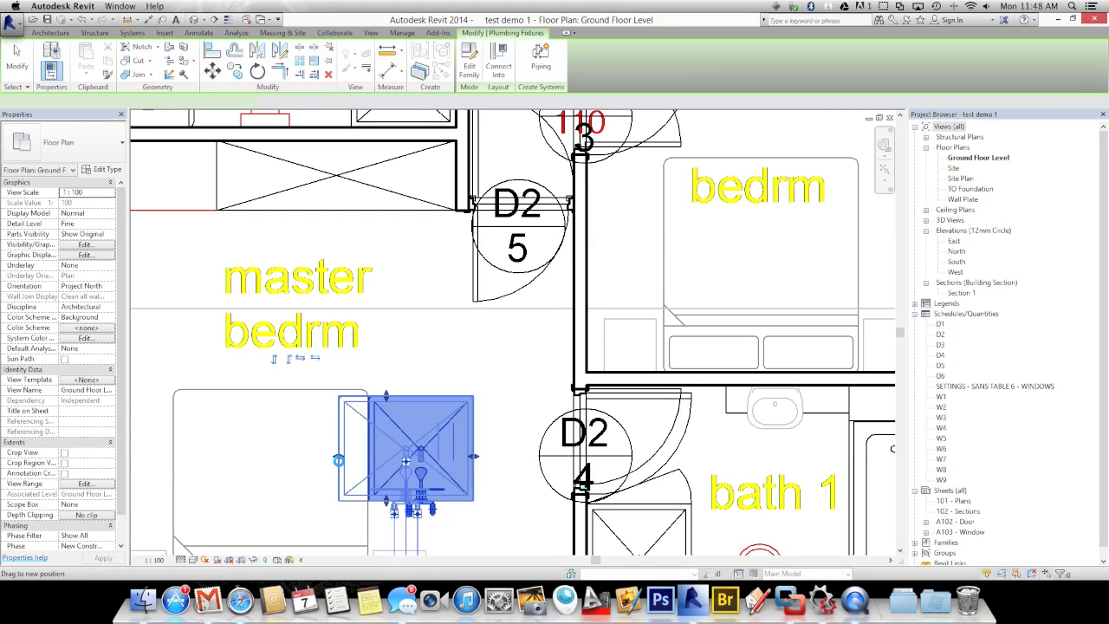
click(305, 471)
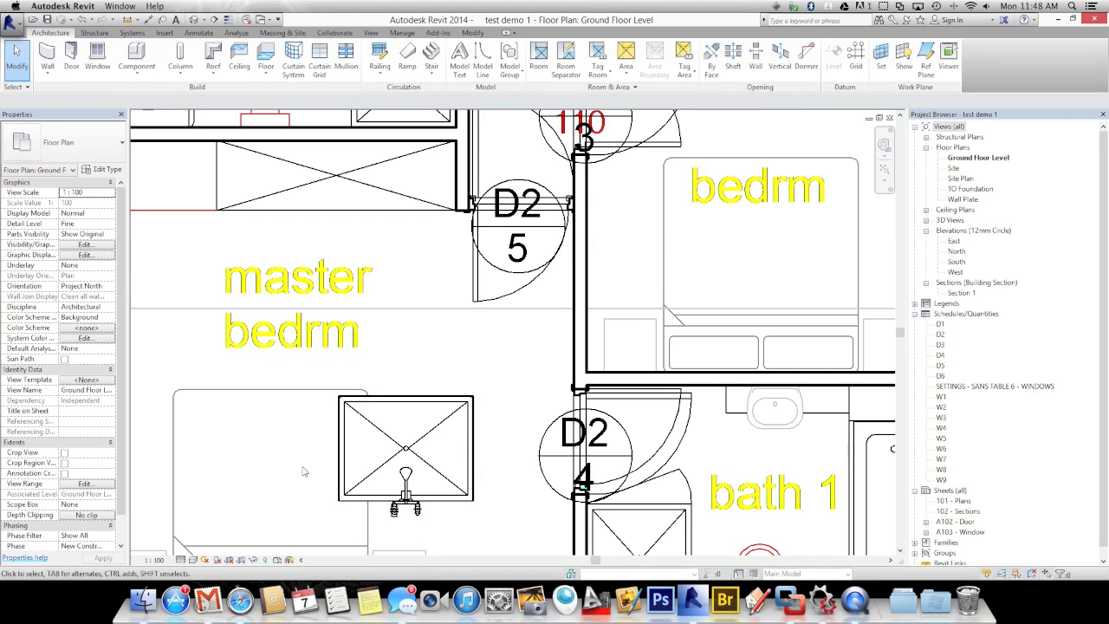
Switch to thin lines with TL and turn off the shower tray's Glass Panel Left
scroll(351, 406, up, 5)
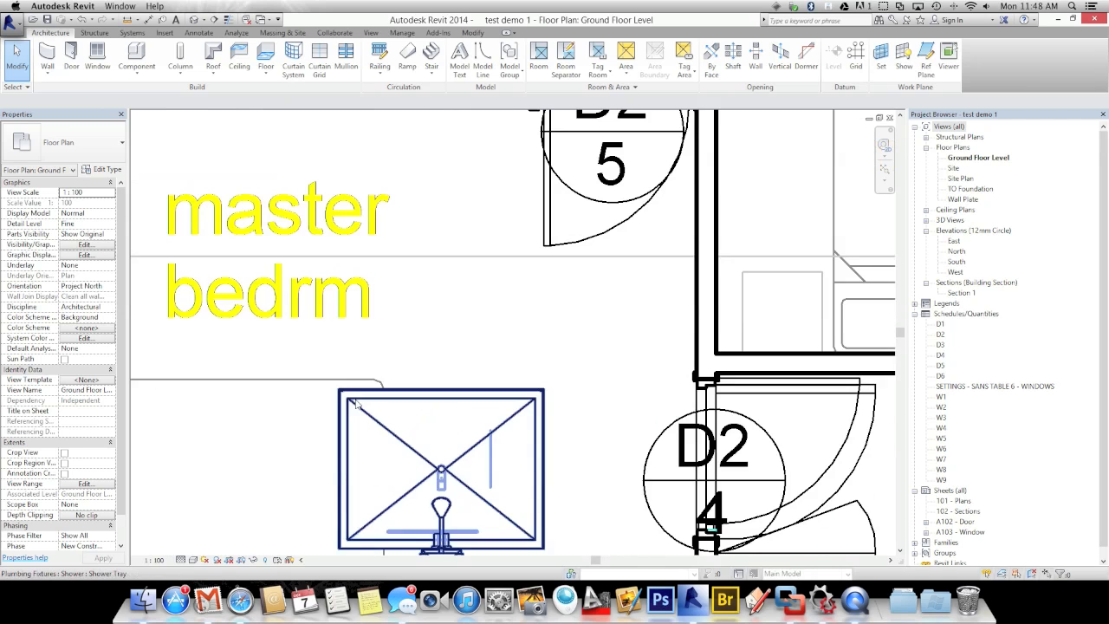
scroll(349, 403, up, 3)
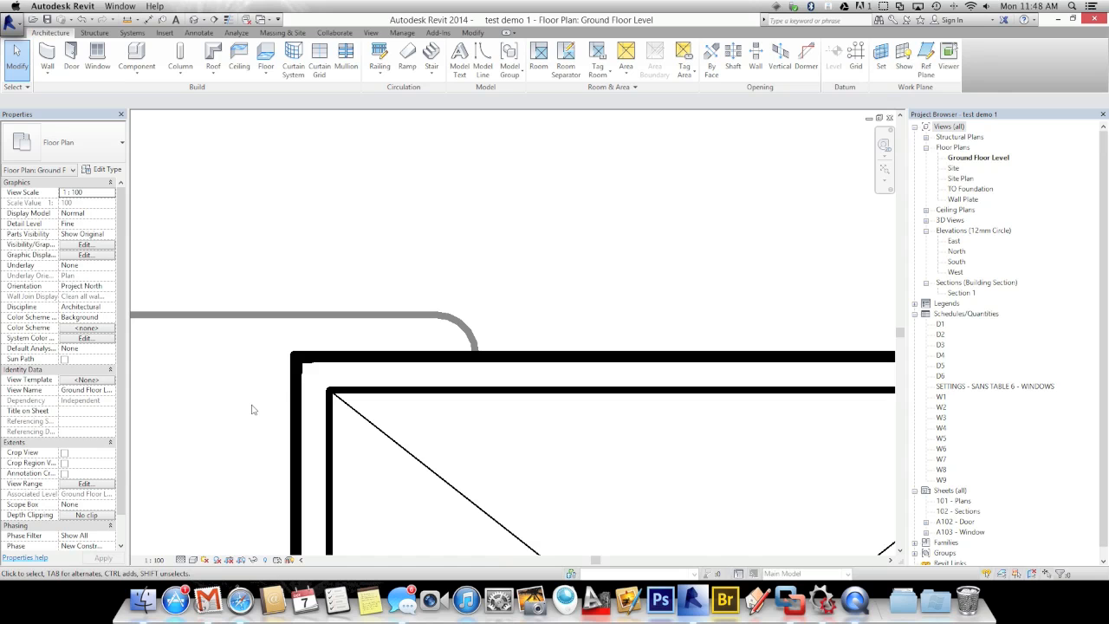
key(t)
key(l)
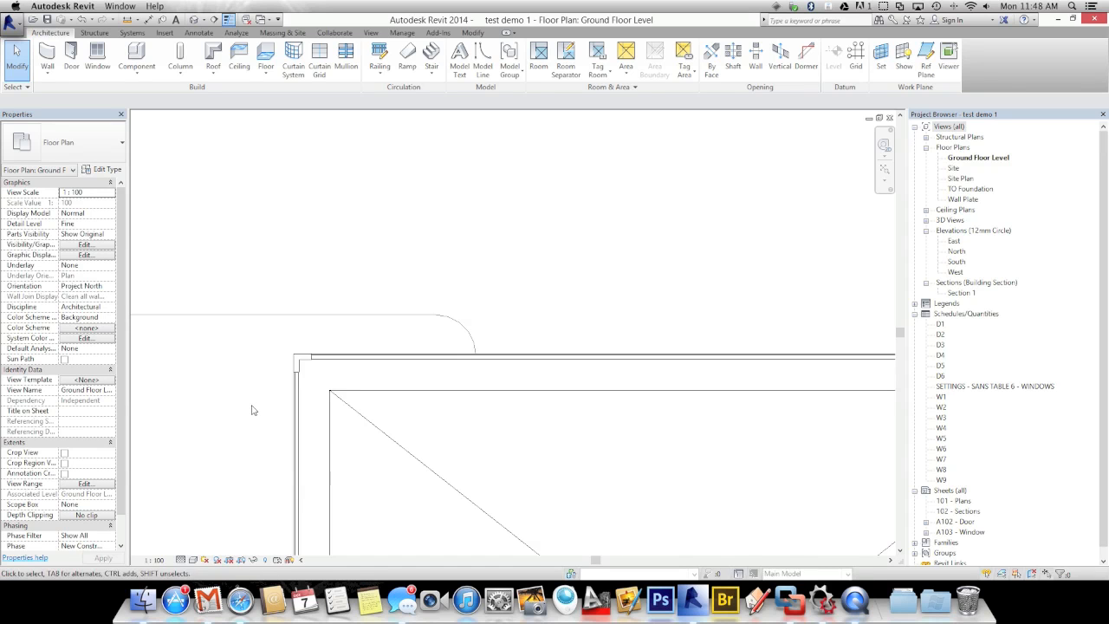
scroll(288, 407, down, 5)
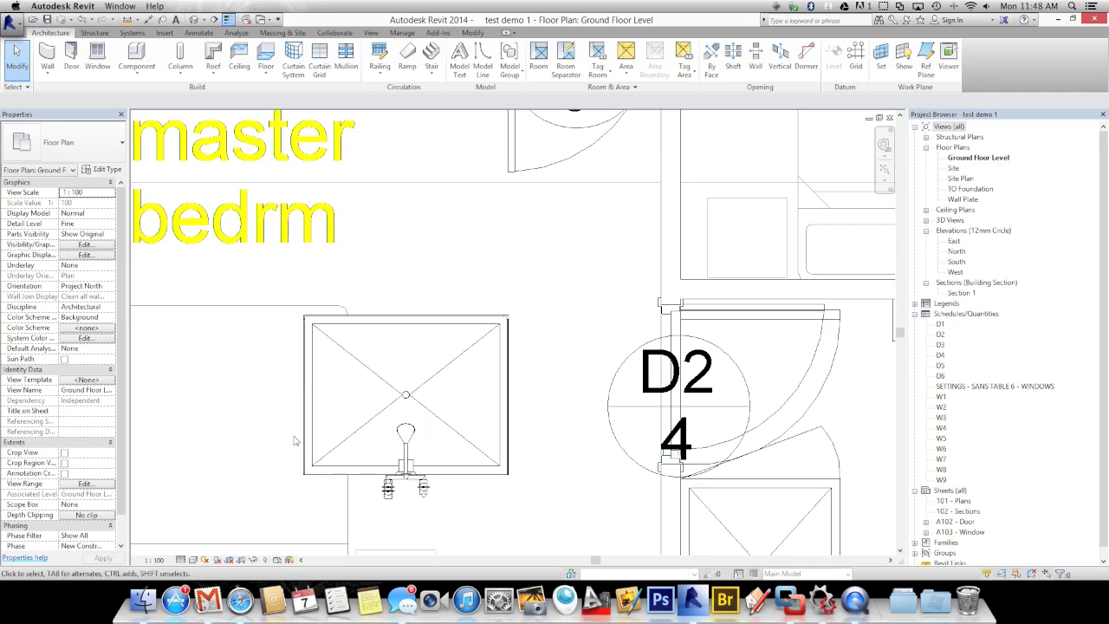
middle_drag(340, 442, 310, 351)
middle_drag(618, 442, 584, 425)
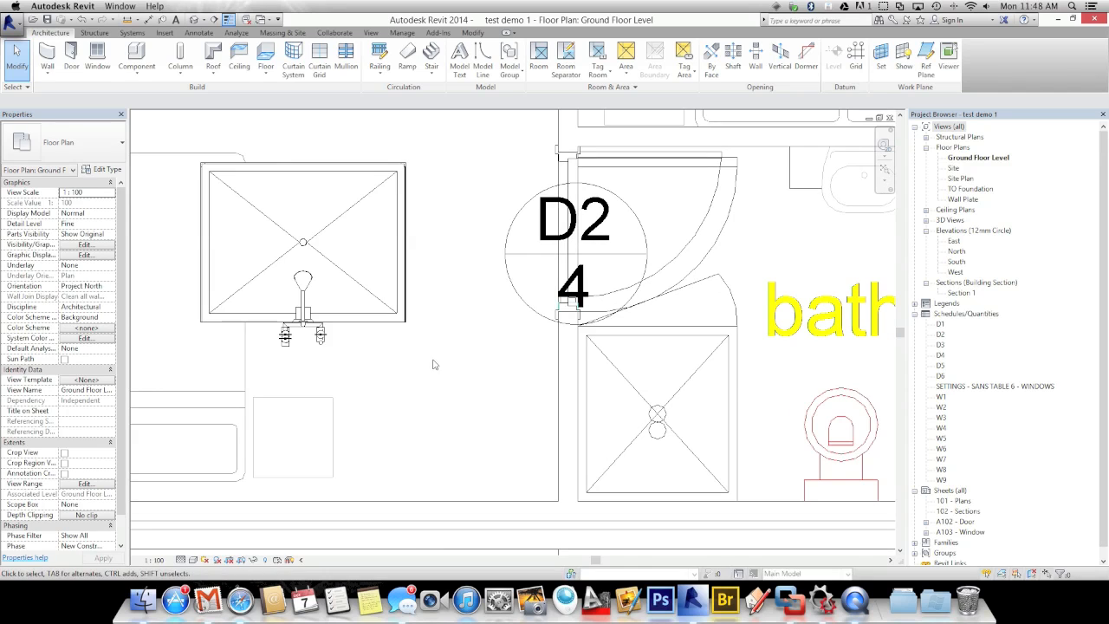
click(206, 247)
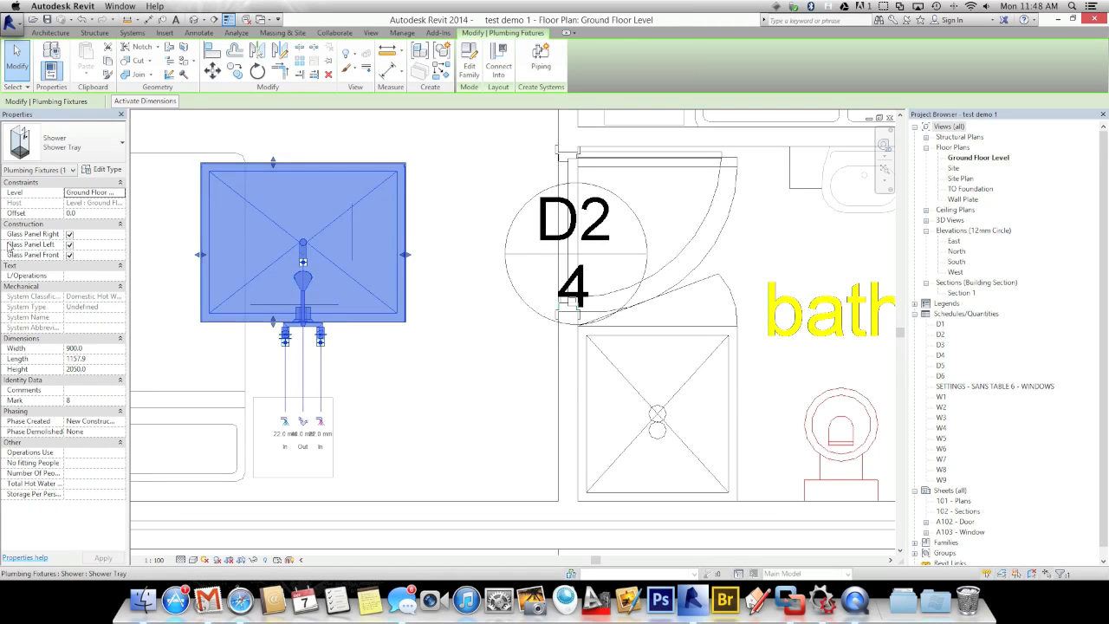
click(70, 245)
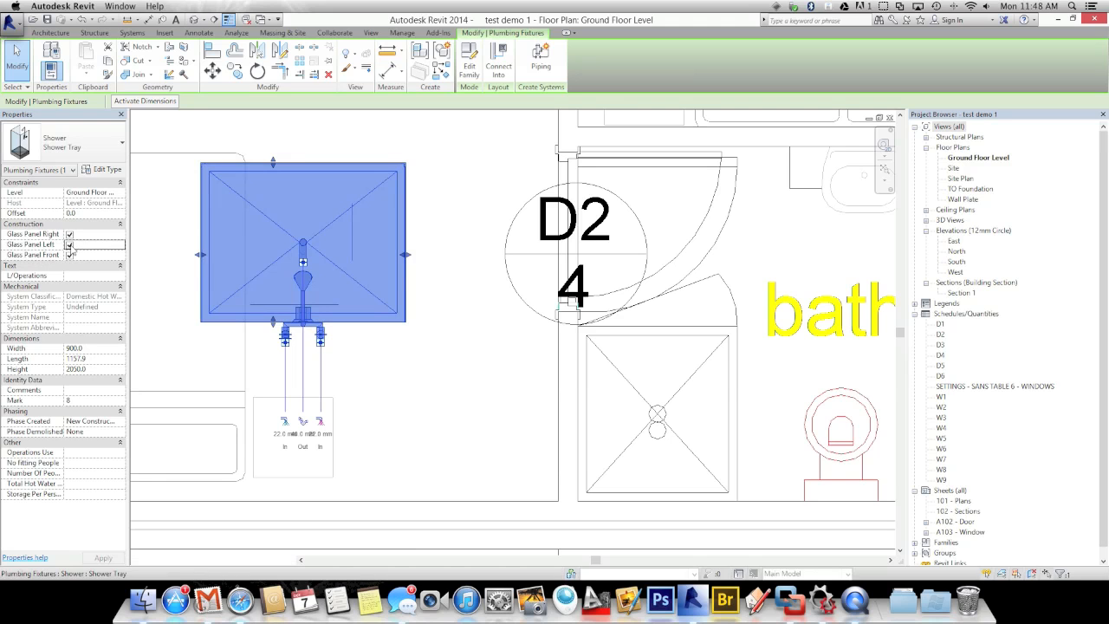
click(173, 272)
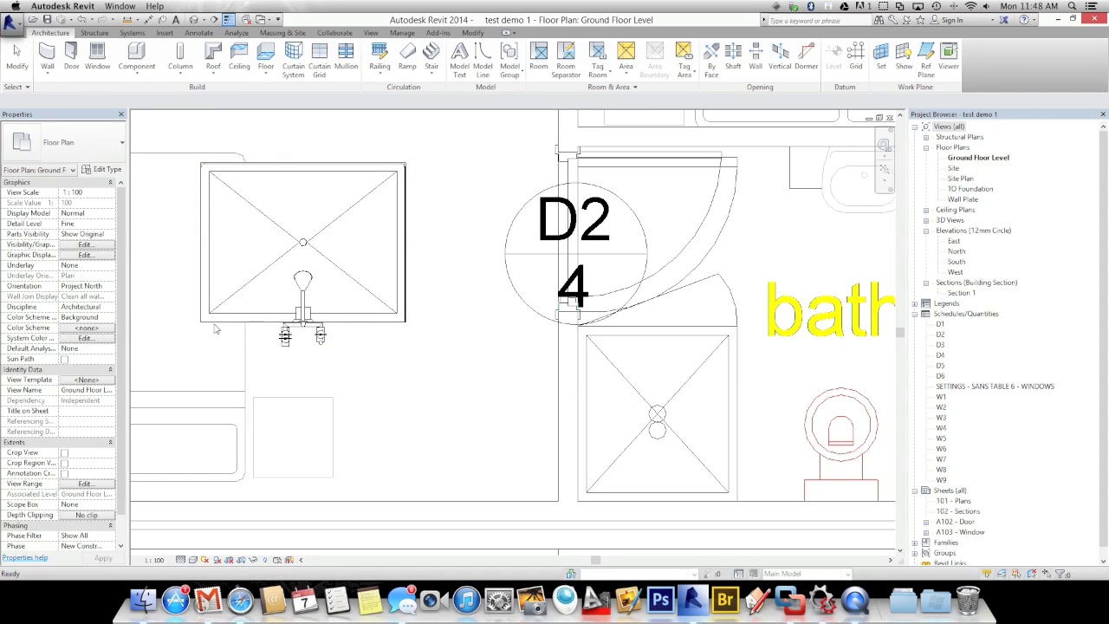
Move the shower tray by its lower-left corner into the bath 1 corner
click(215, 325)
key(m)
key(v)
click(201, 322)
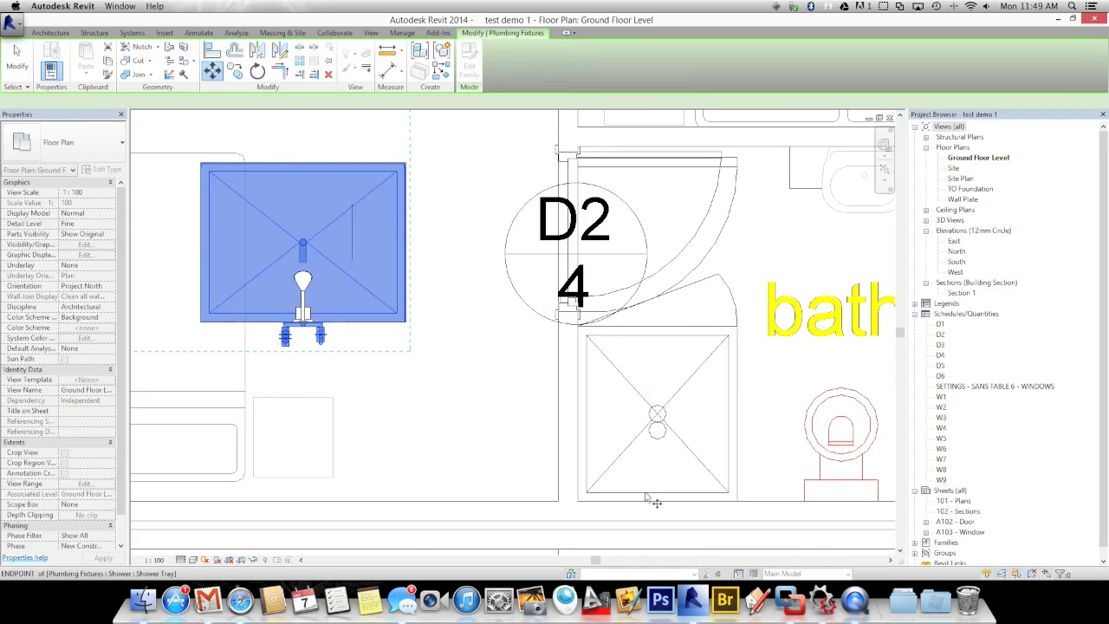
click(575, 505)
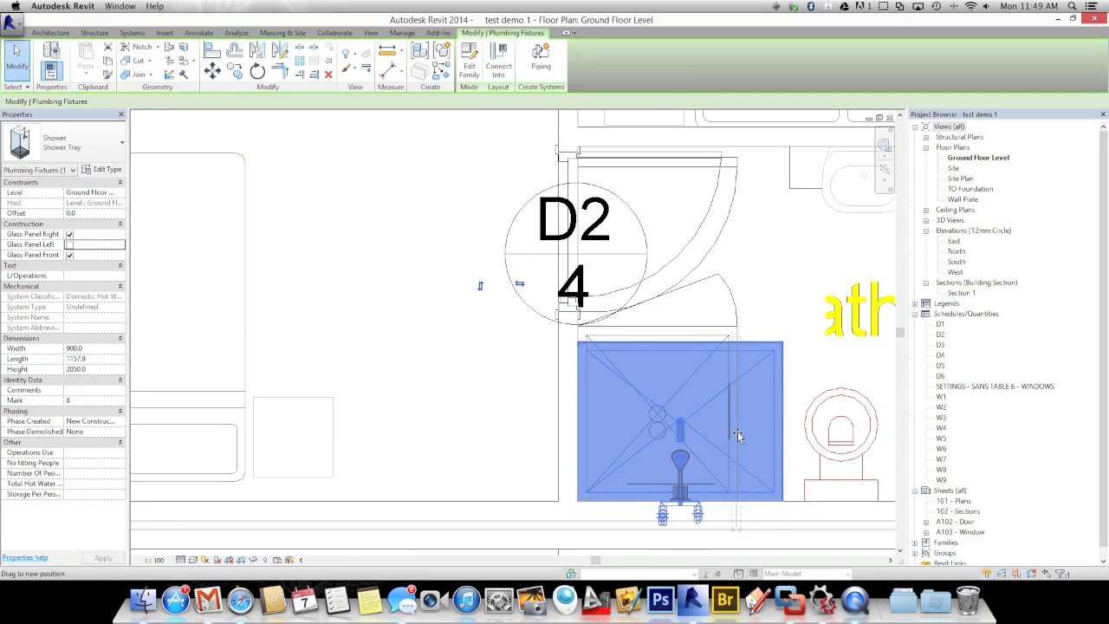
Resize the shower tray to 900 x 900 with its top edge against the wall
drag(737, 435, 737, 434)
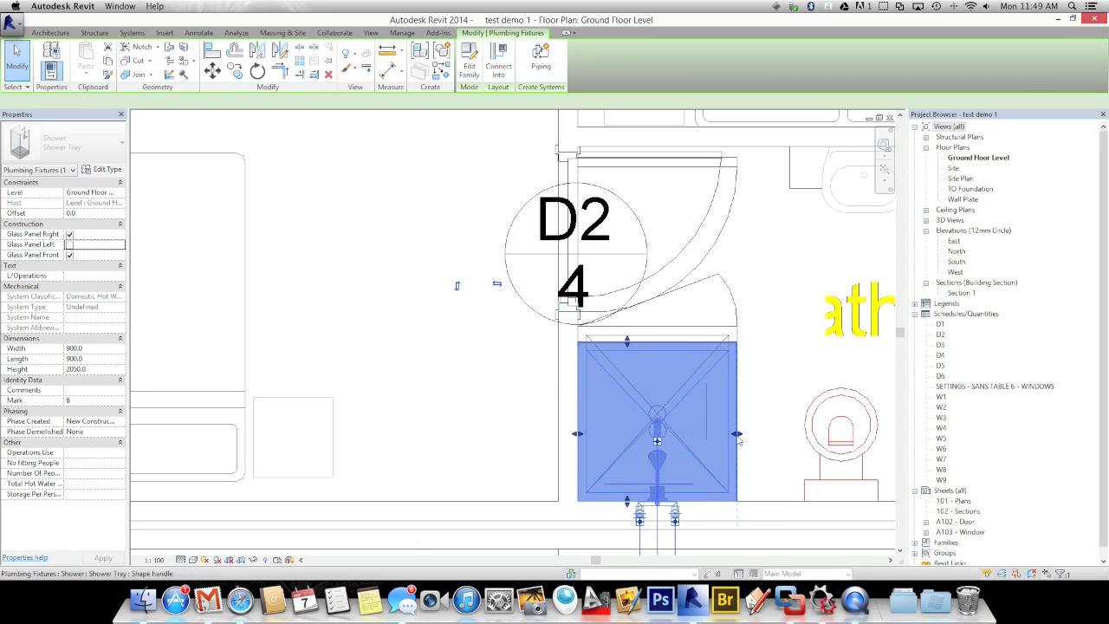
drag(627, 343, 623, 327)
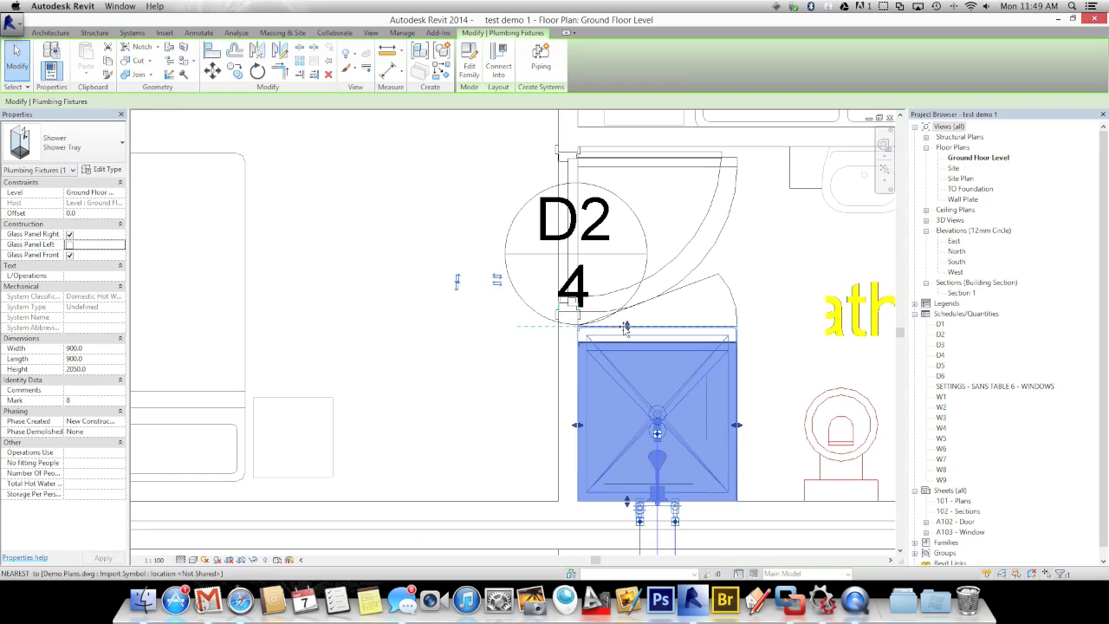
click(433, 360)
scroll(433, 360, down, 6)
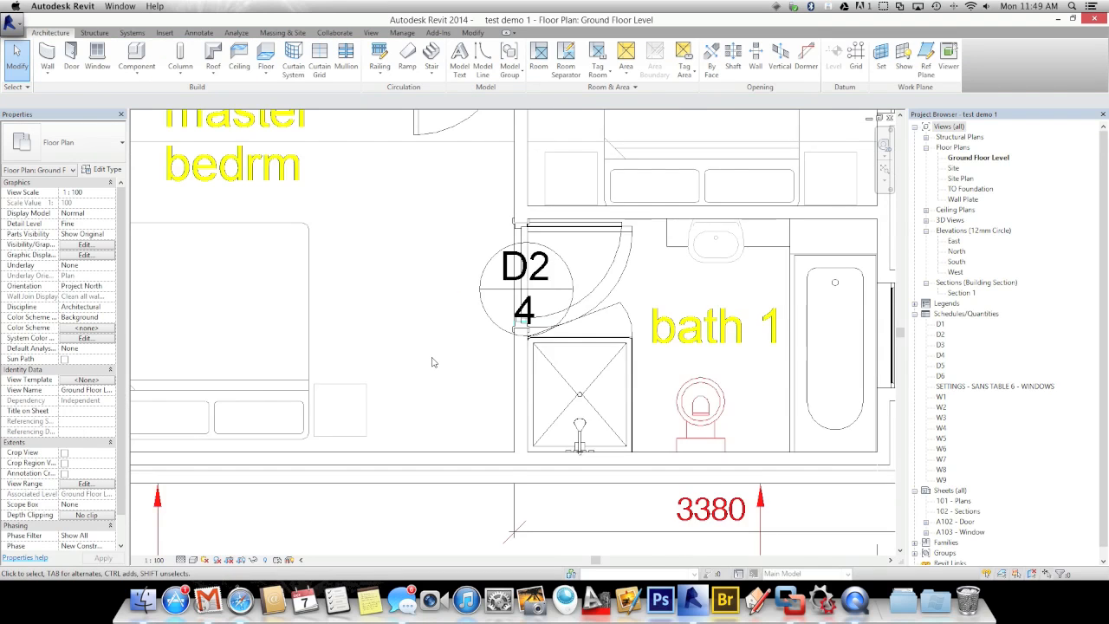
middle_drag(433, 360, 514, 498)
middle_drag(450, 325, 447, 364)
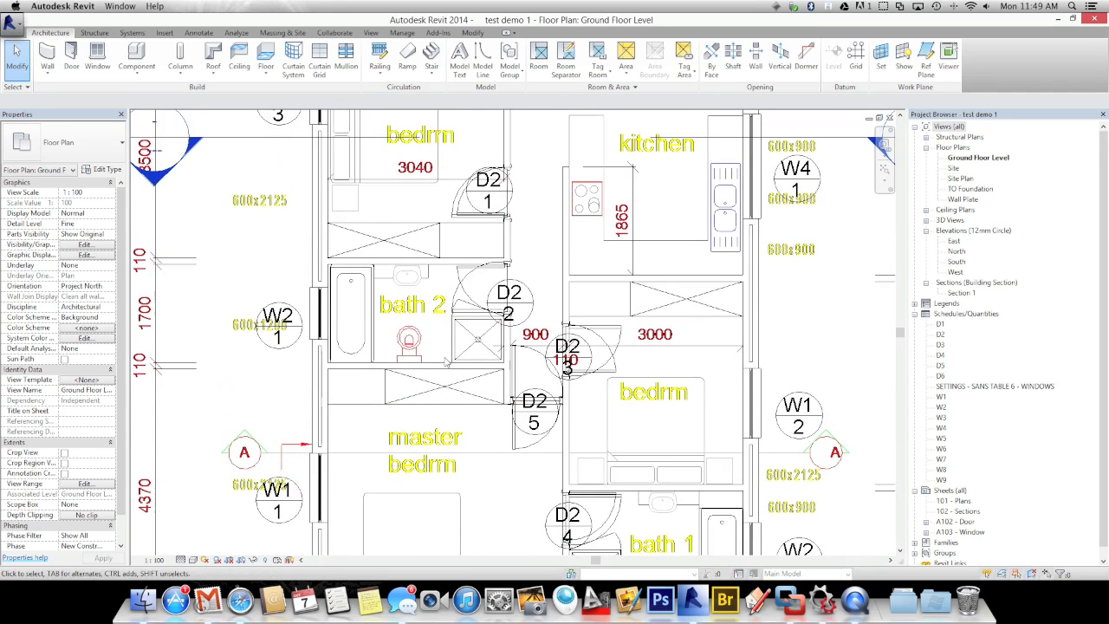
Place a BFF3 built-in unit, rotated 90°, in the strip above bath 2
click(136, 56)
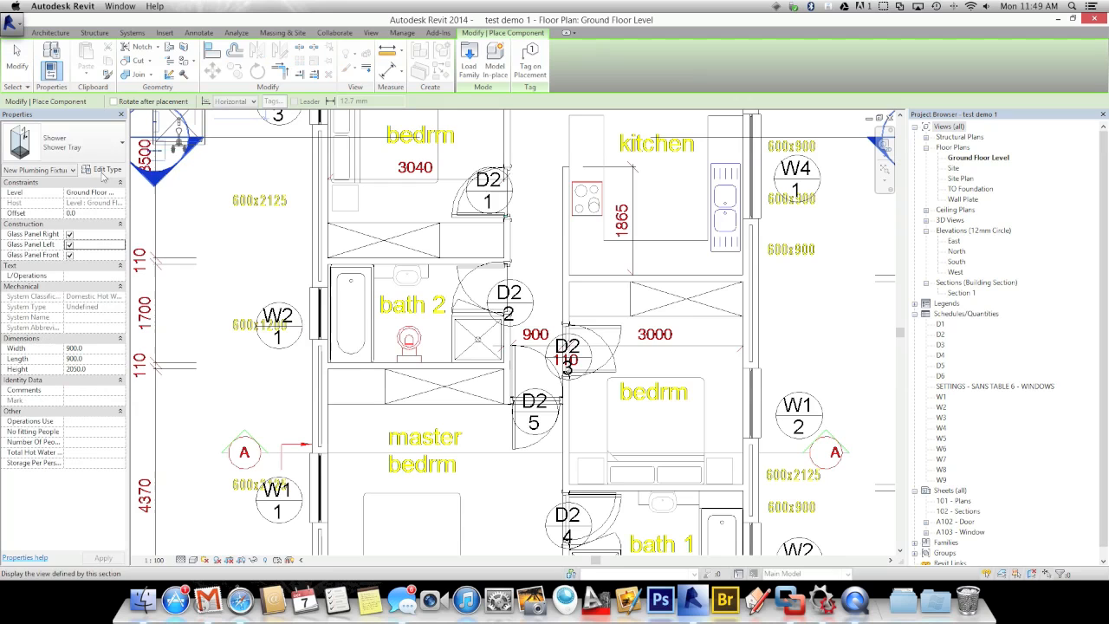
click(96, 149)
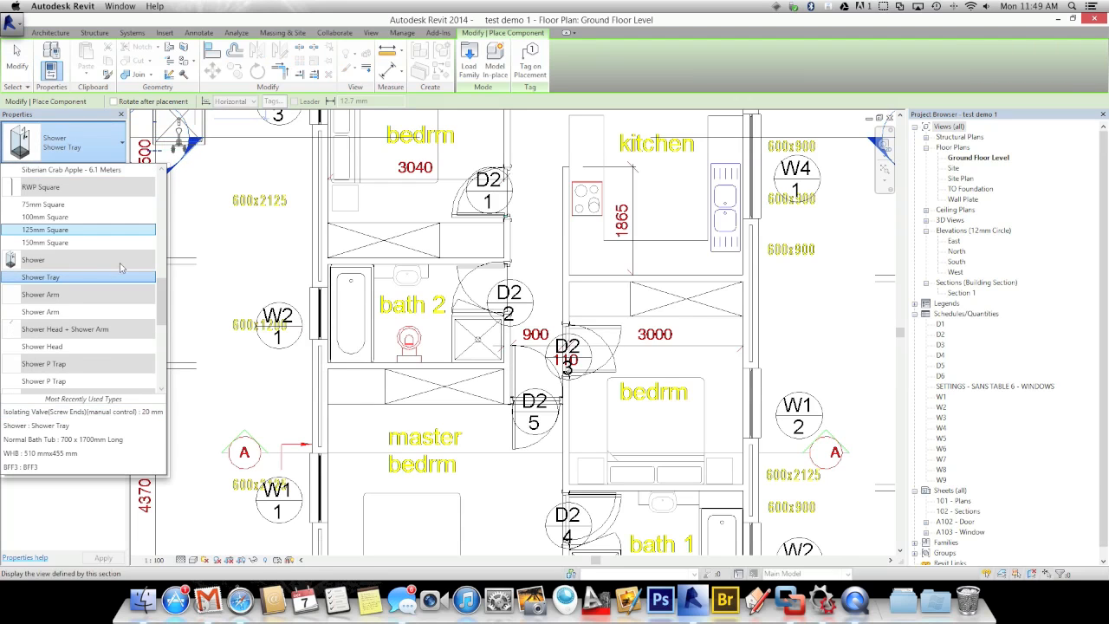
drag(164, 299, 159, 189)
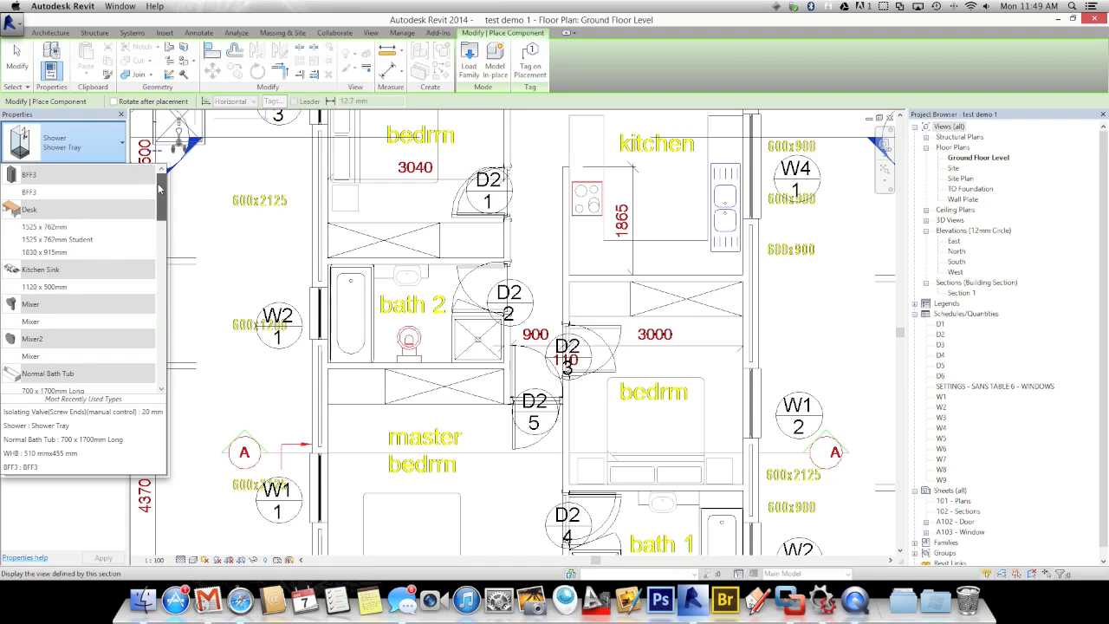
click(28, 192)
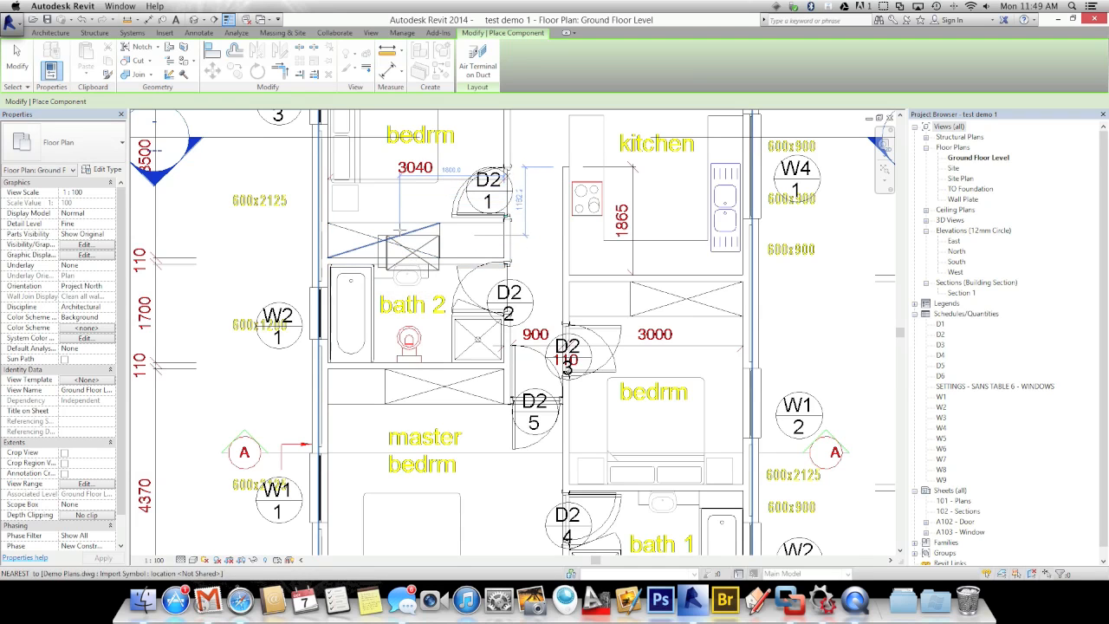
key(space)
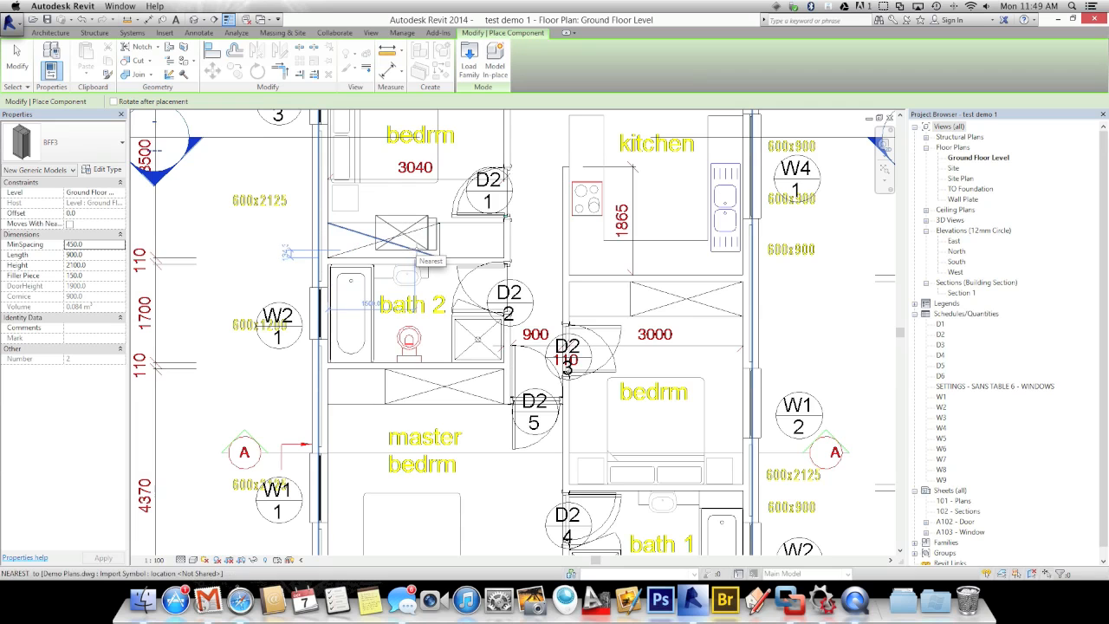
click(390, 234)
key(Escape)
key(Escape)
scroll(433, 260, up, 5)
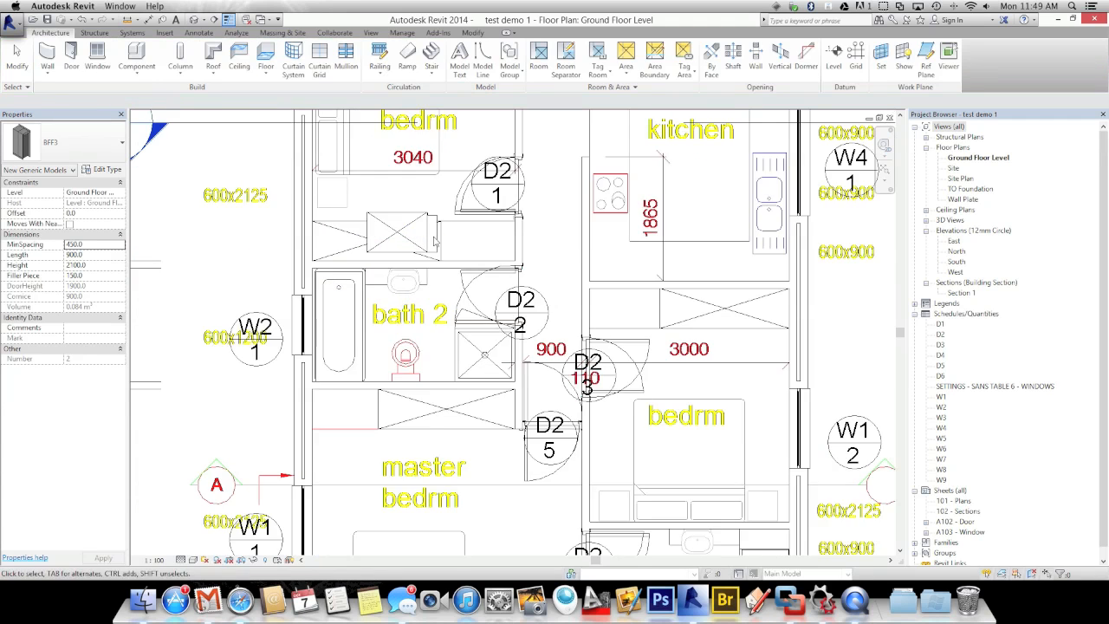
Drag the BFF3 unit's left and right end handles until its Length reads 1675
click(436, 271)
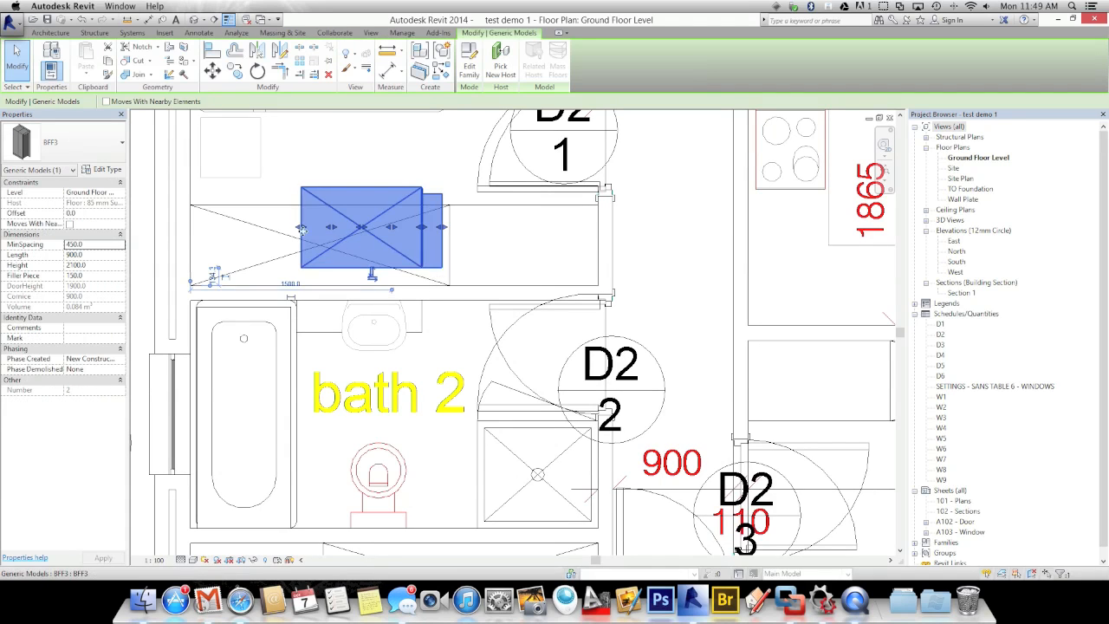
drag(299, 229, 221, 228)
drag(343, 229, 541, 219)
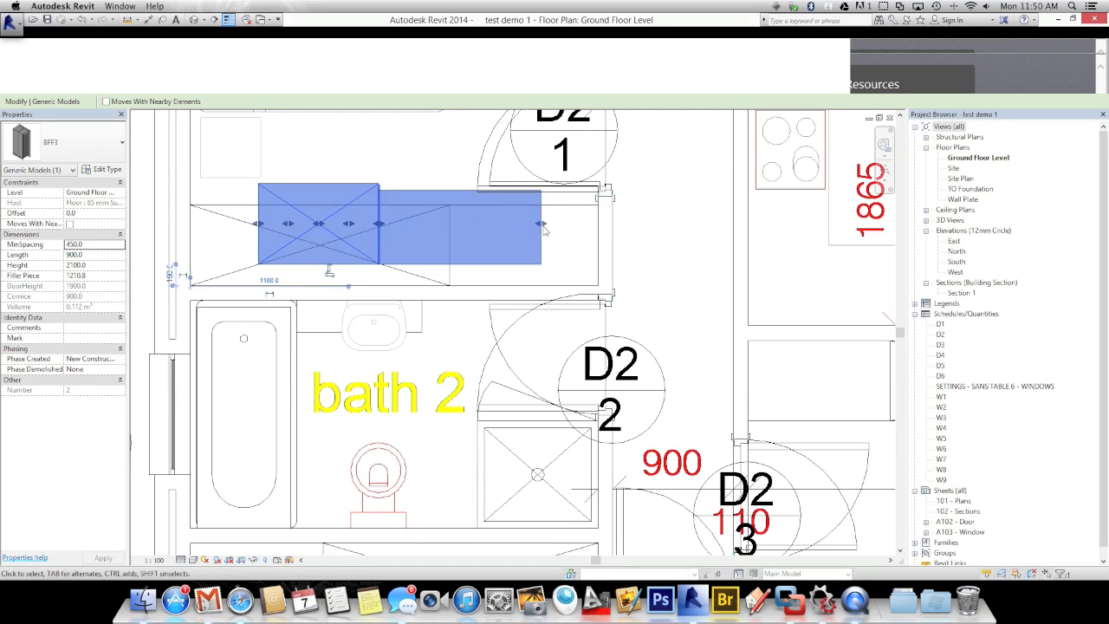
drag(498, 228, 398, 227)
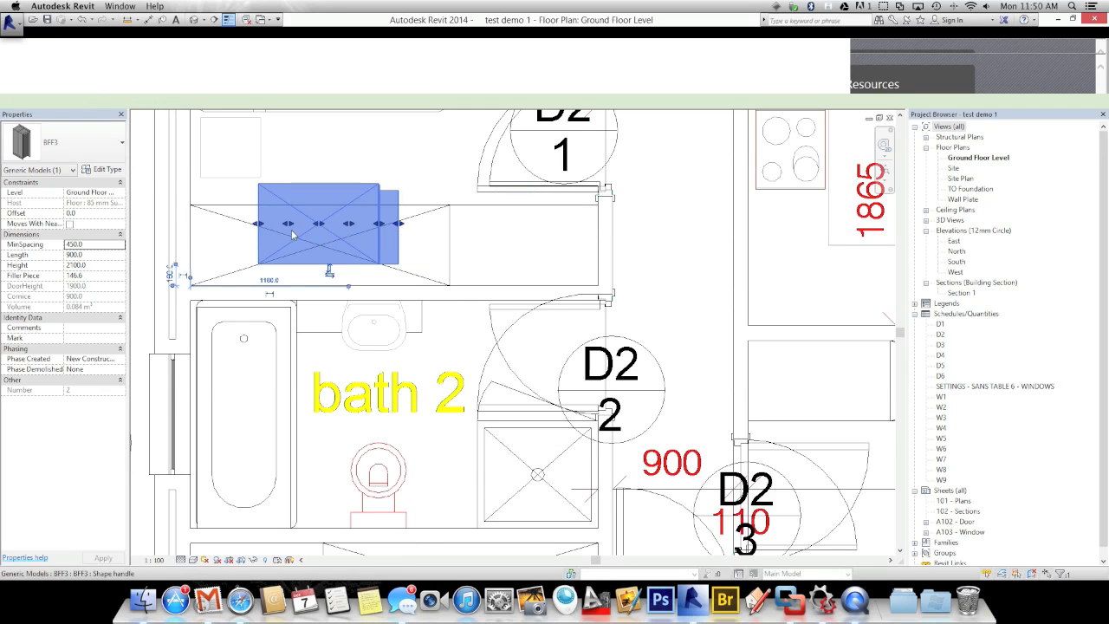
drag(258, 225, 139, 227)
middle_drag(310, 271, 447, 305)
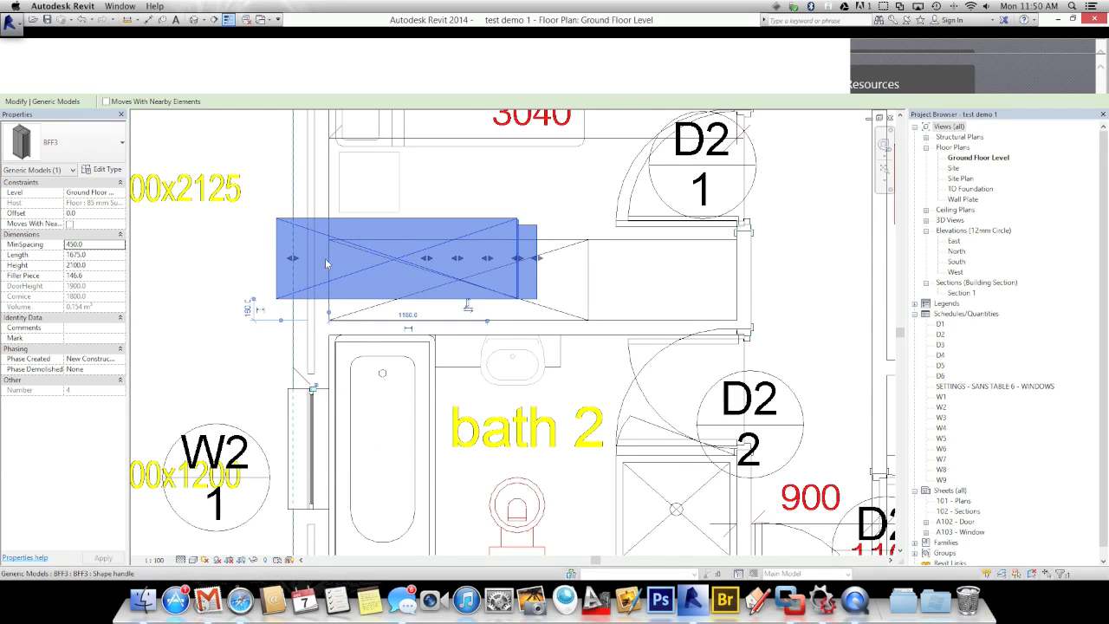
drag(293, 261, 345, 261)
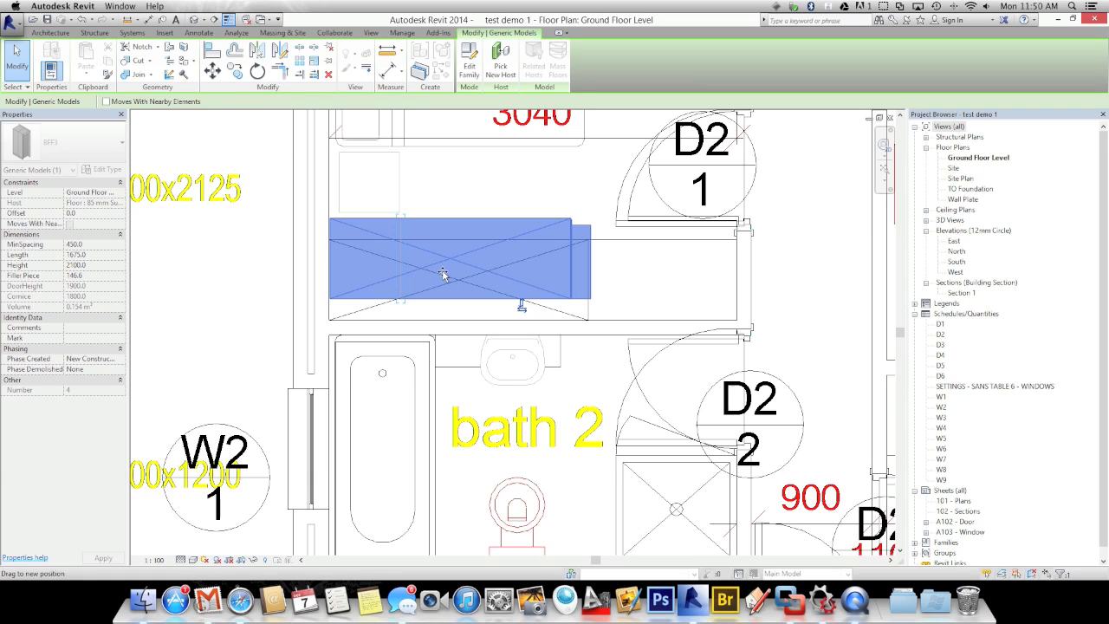
click(200, 319)
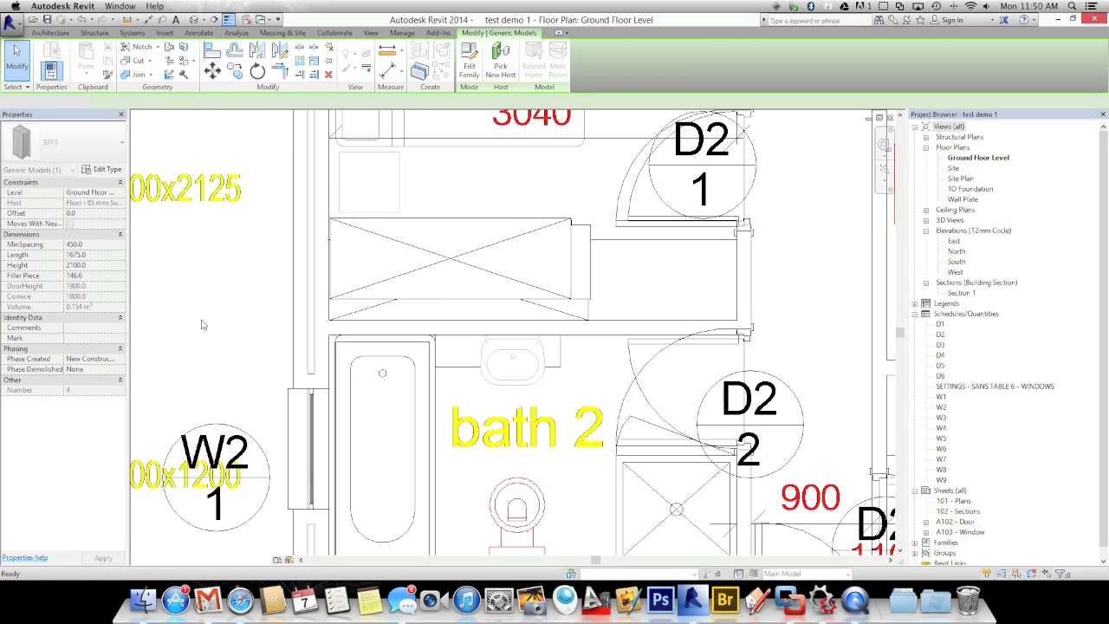
Move the BFF3 wardrobe unit above bath 2 toward the left wall
click(434, 303)
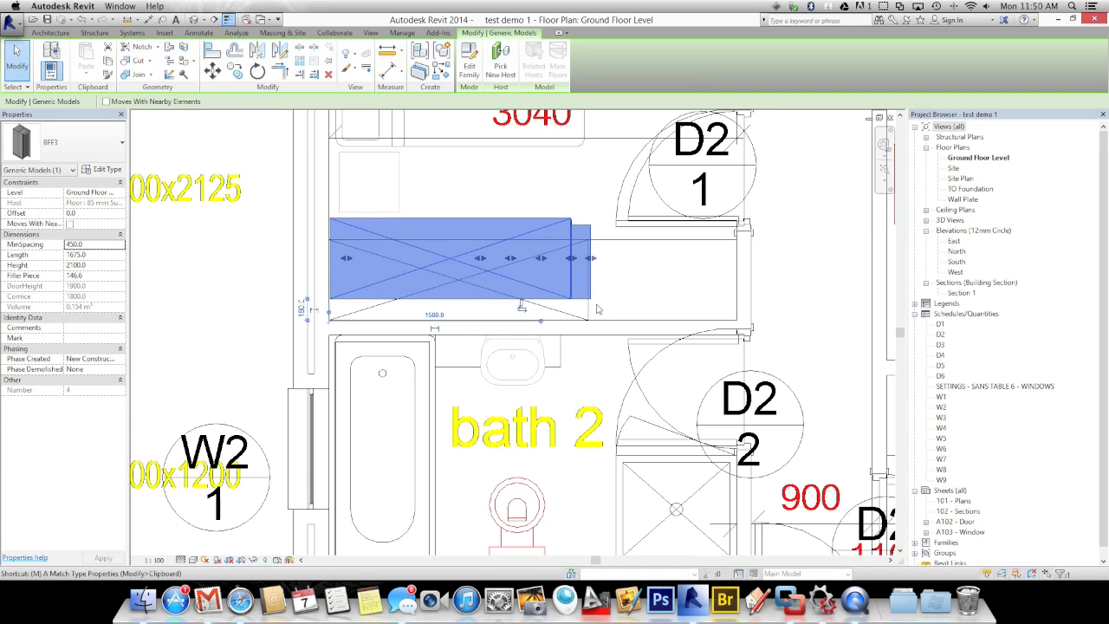
key(Escape)
click(475, 301)
key(v)
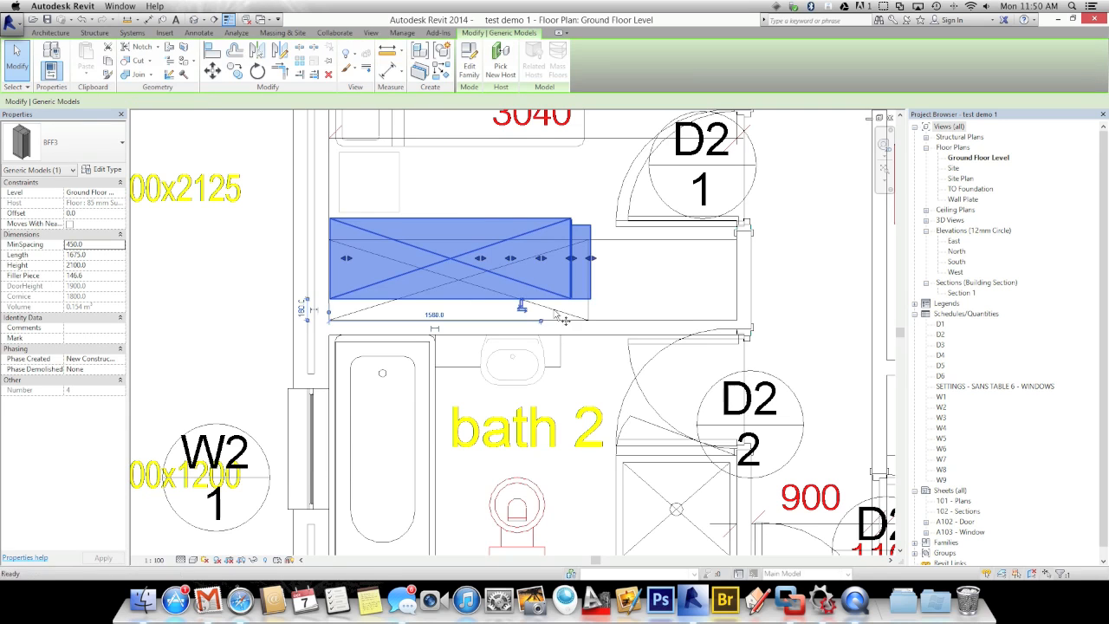
click(694, 319)
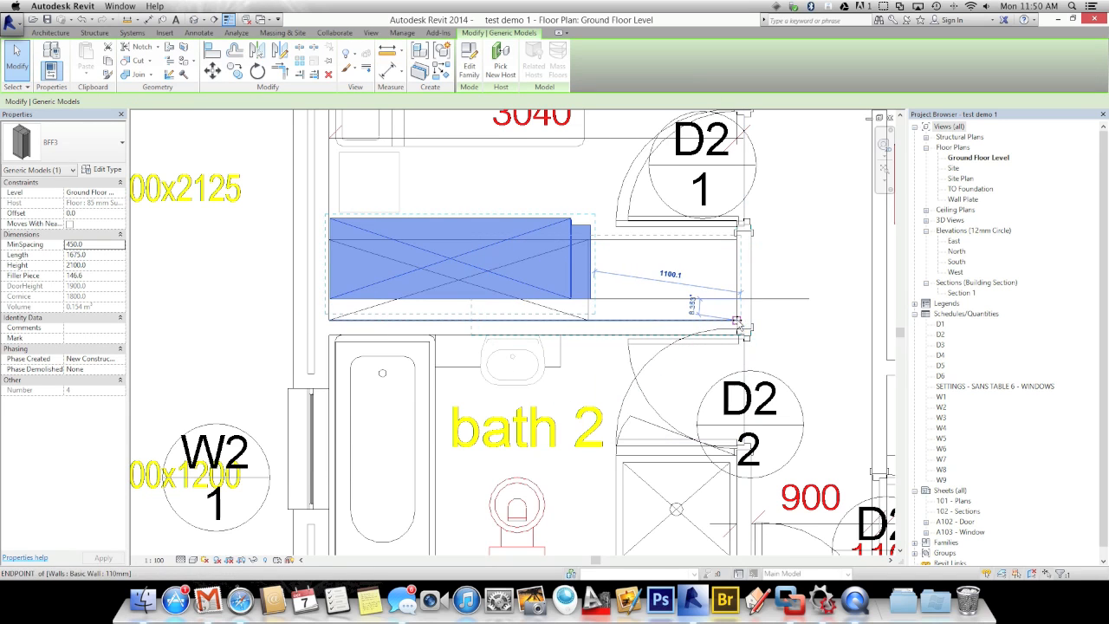
click(629, 286)
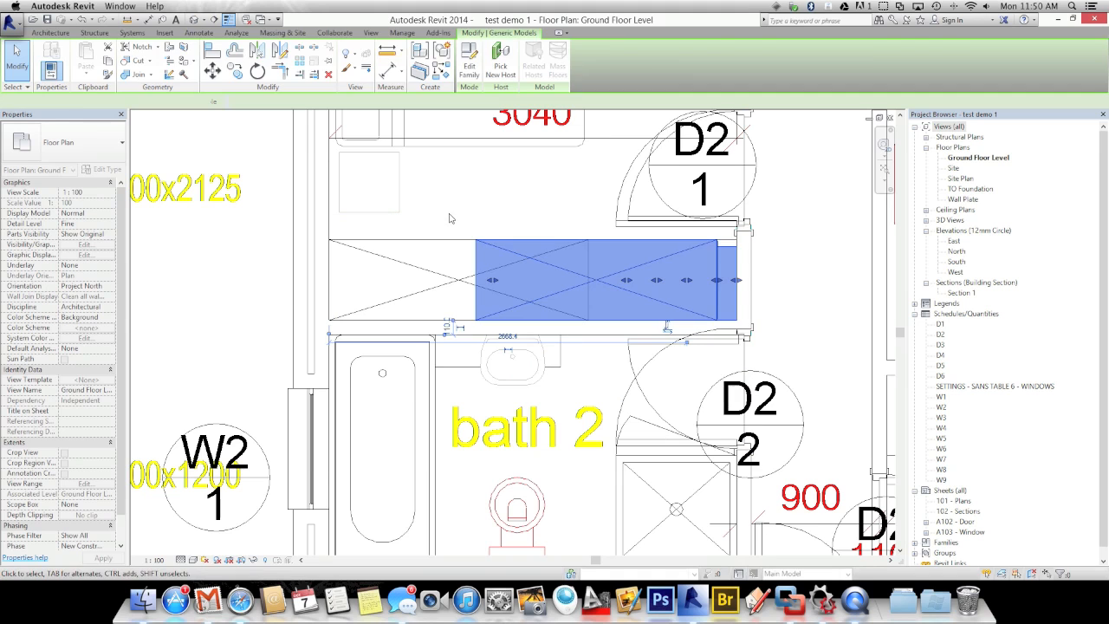
key(Escape)
Slide the BFF3 unit against the left wall and stretch its right end to the right wall (2686 long)
click(488, 279)
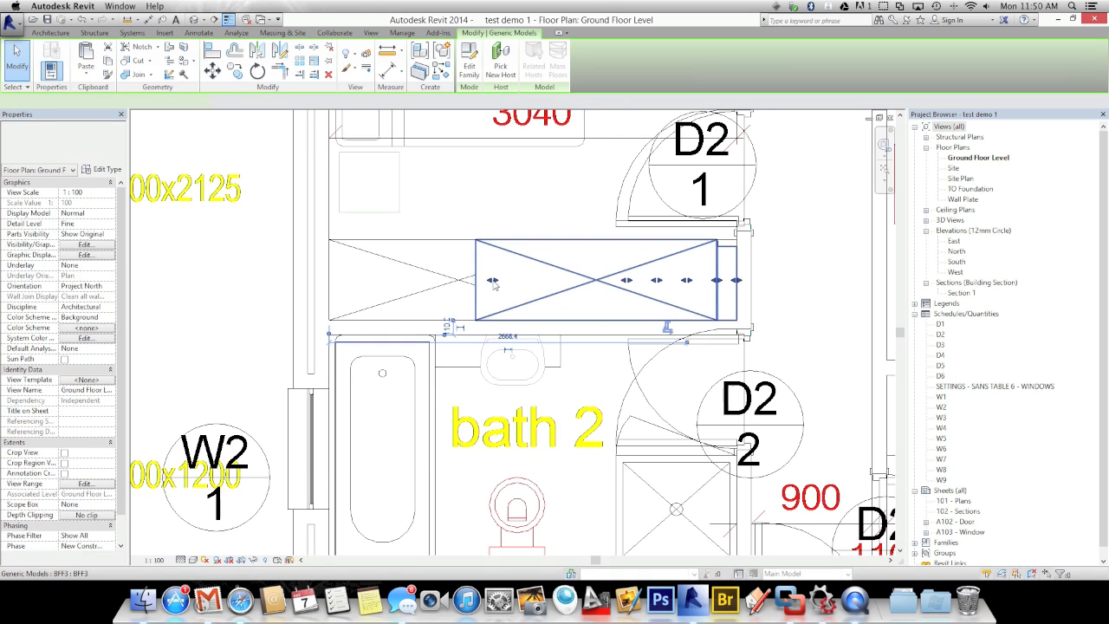
drag(488, 279, 356, 280)
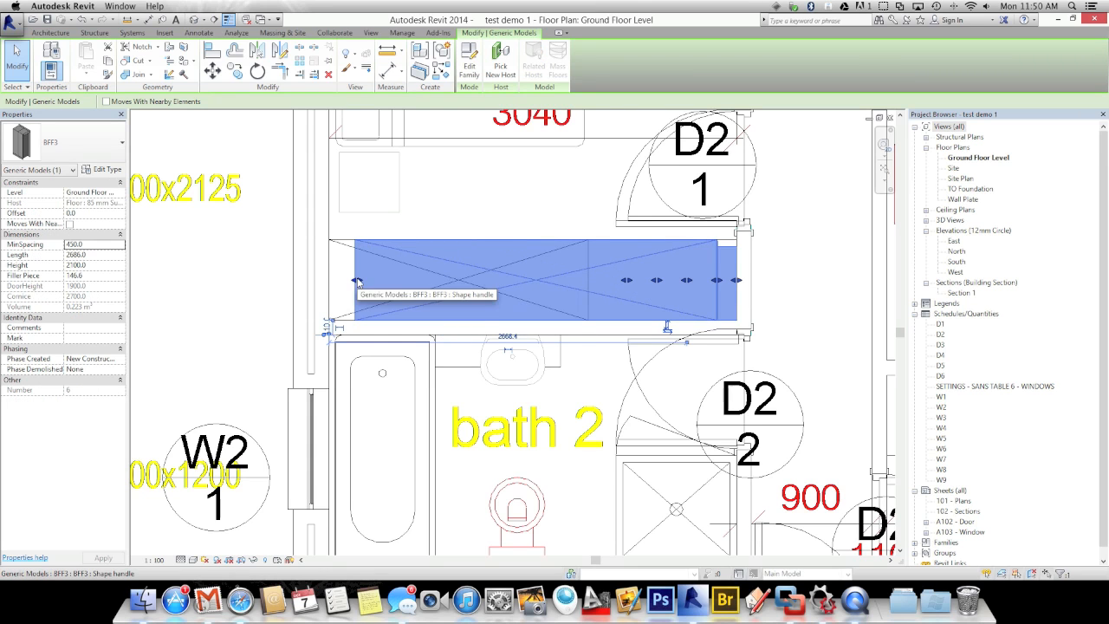
click(483, 213)
click(358, 317)
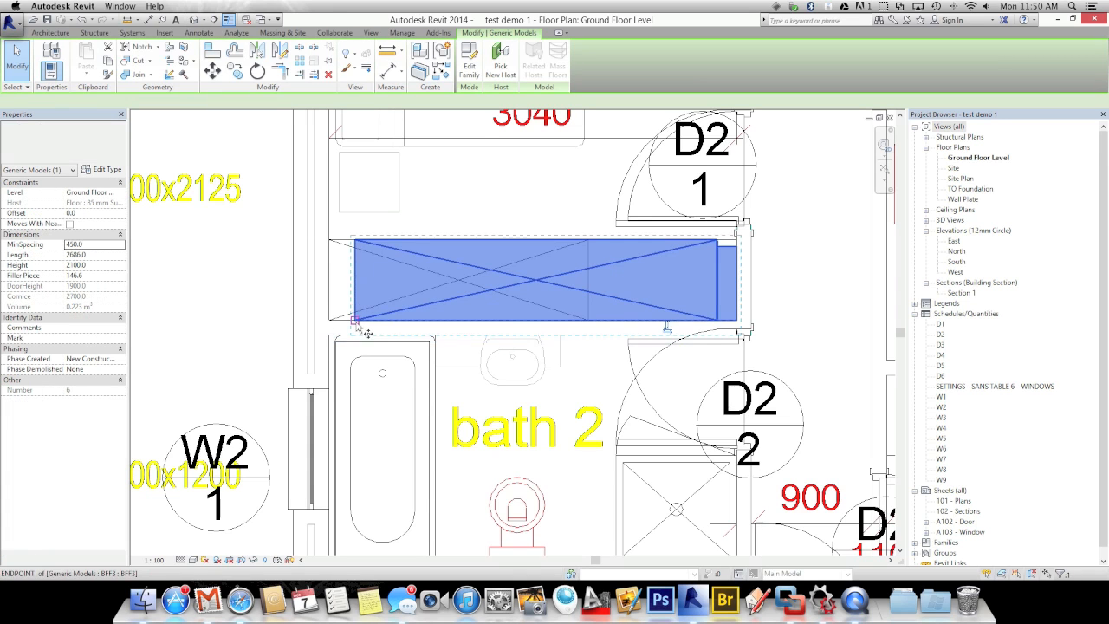
drag(359, 318, 331, 322)
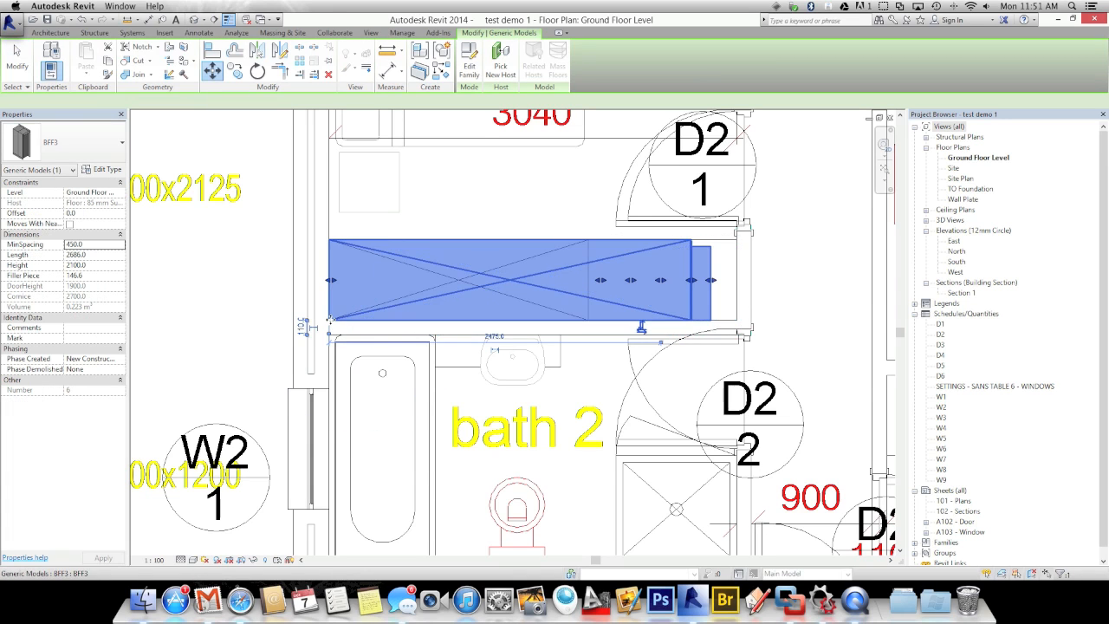
drag(713, 285, 734, 280)
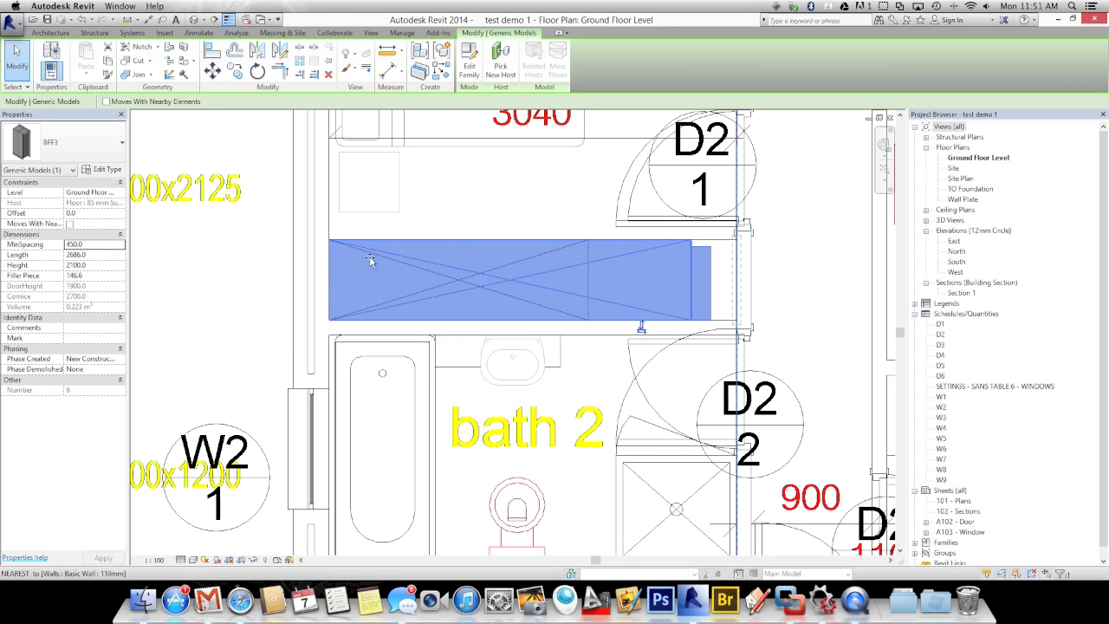
click(257, 313)
scroll(257, 313, down, 5)
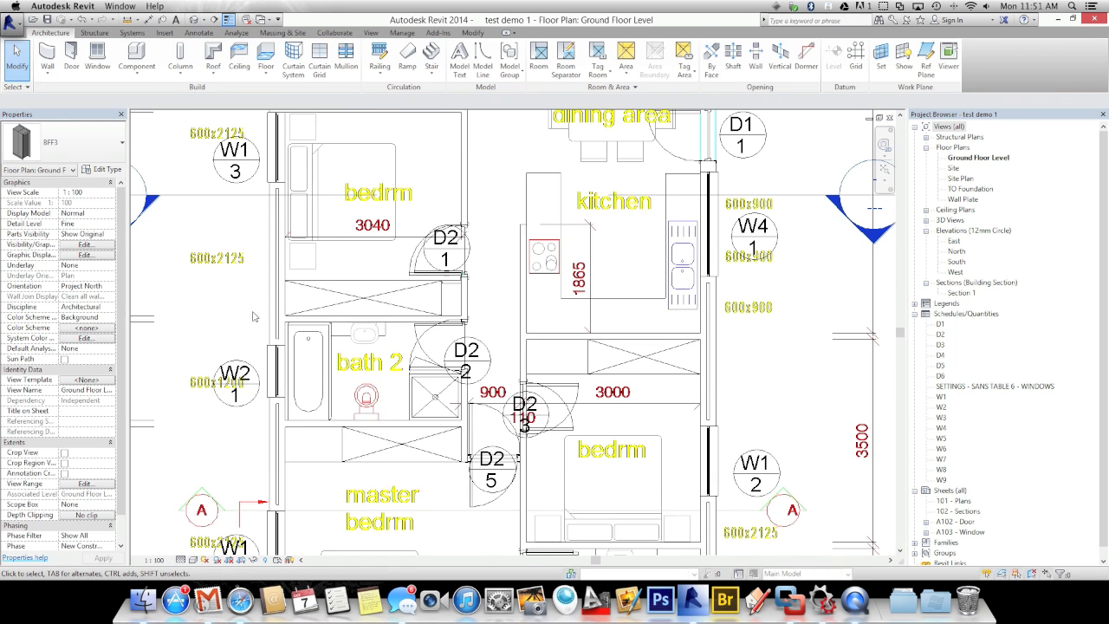
Open Section 1, zoom in on the BFF3 wardrobe and pull its right end inward
scroll(751, 270, down, 3)
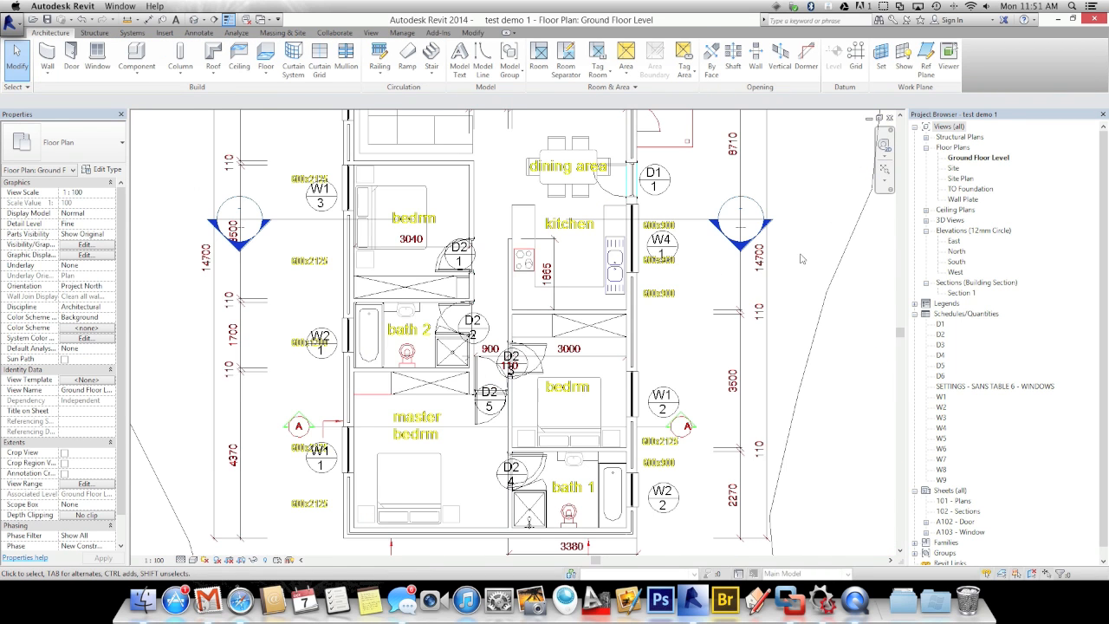
double_click(742, 251)
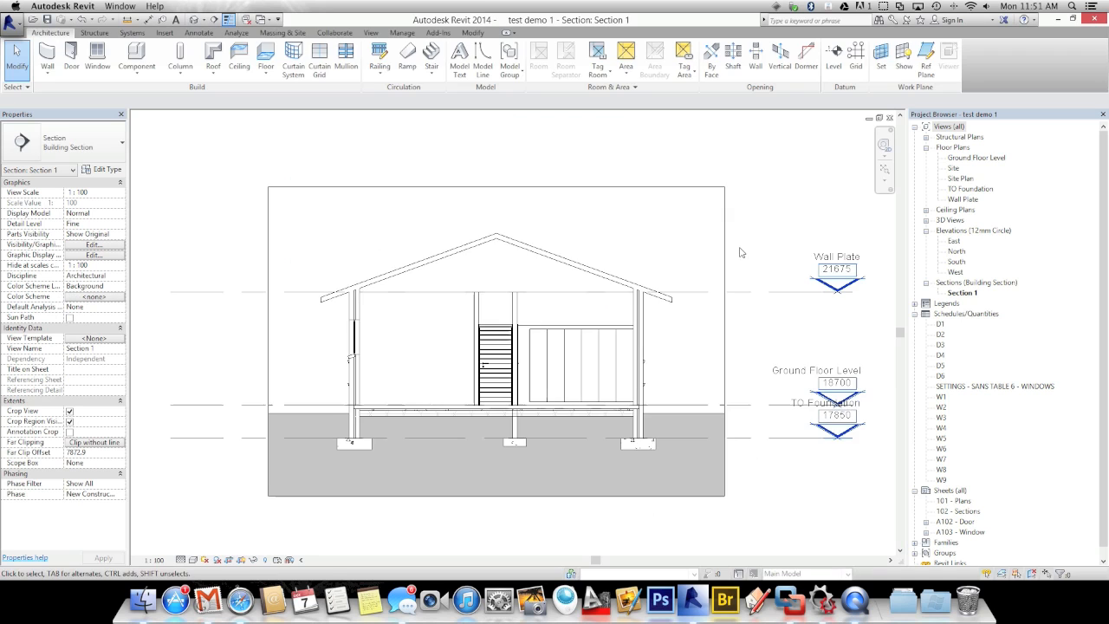
scroll(539, 392, up, 4)
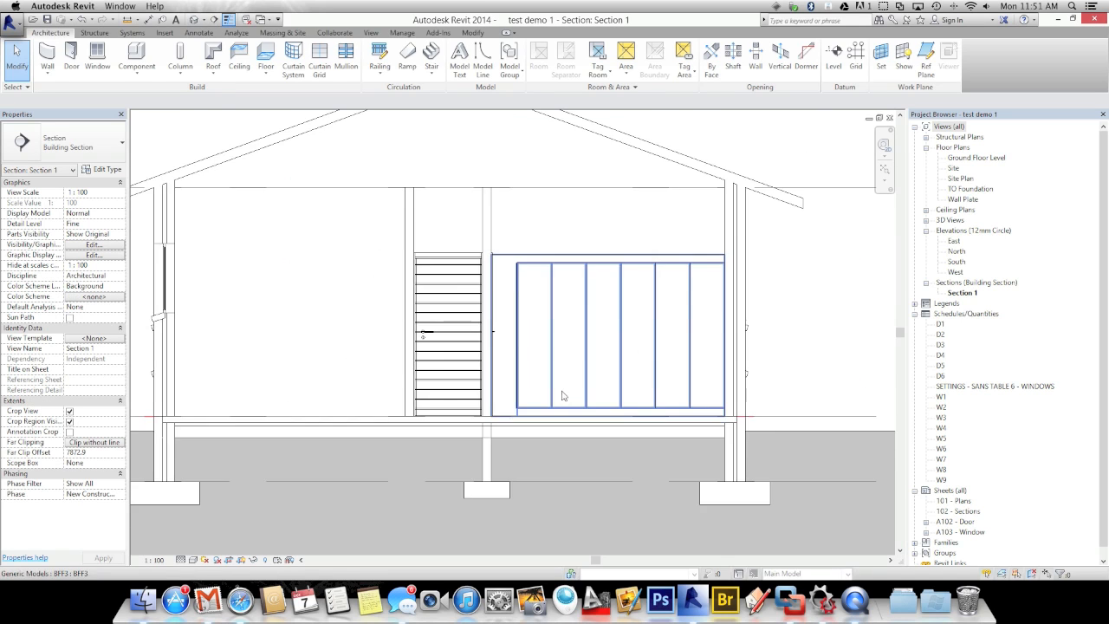
scroll(529, 381, up, 3)
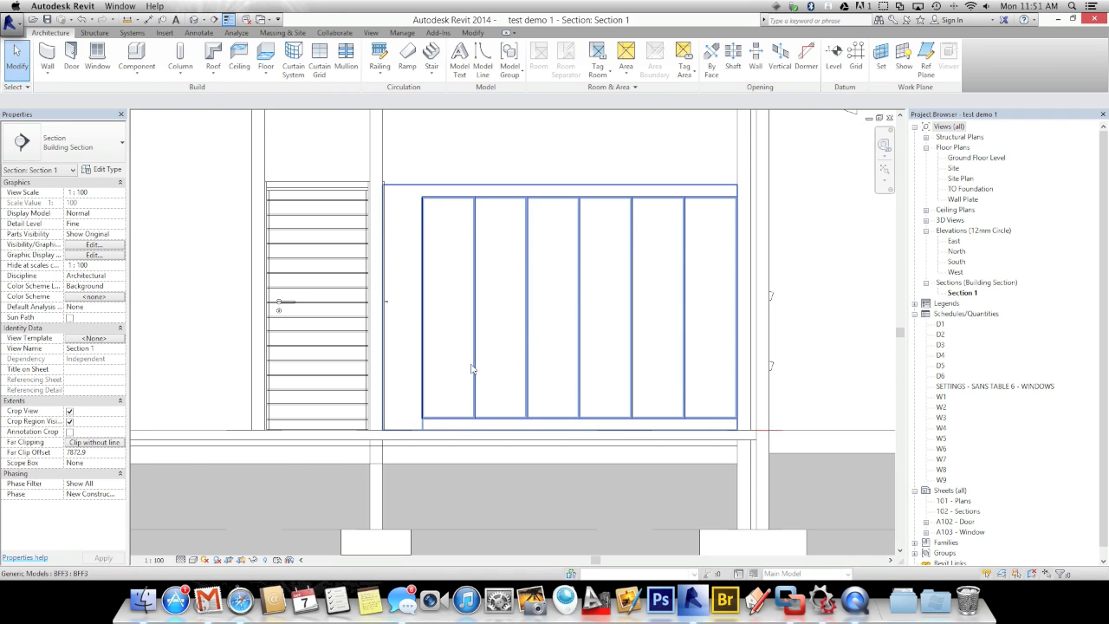
click(476, 370)
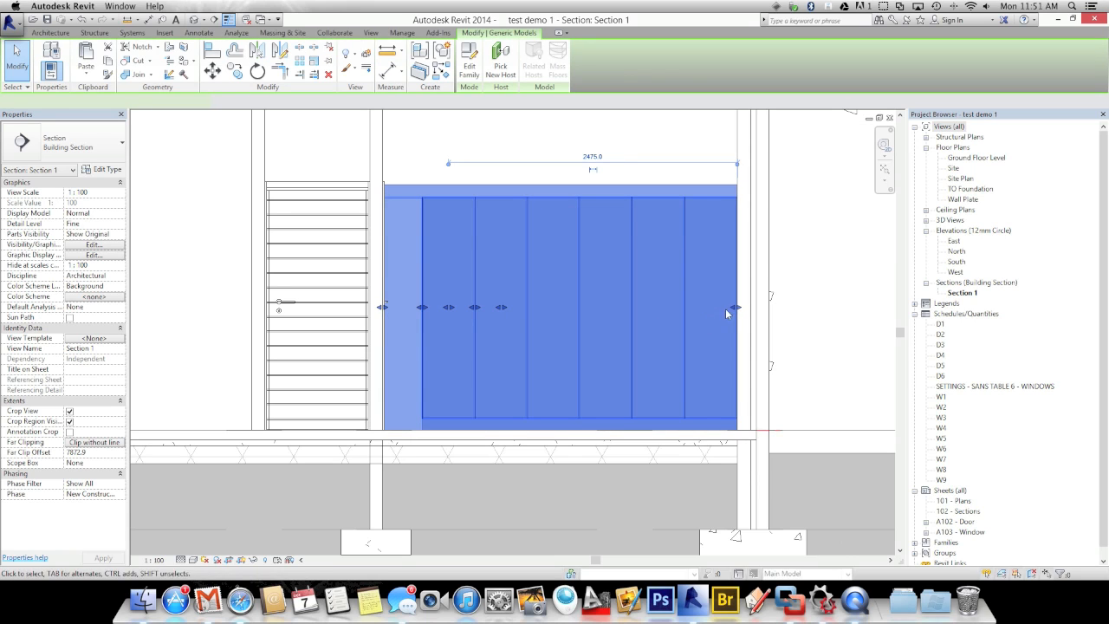
drag(726, 310, 663, 309)
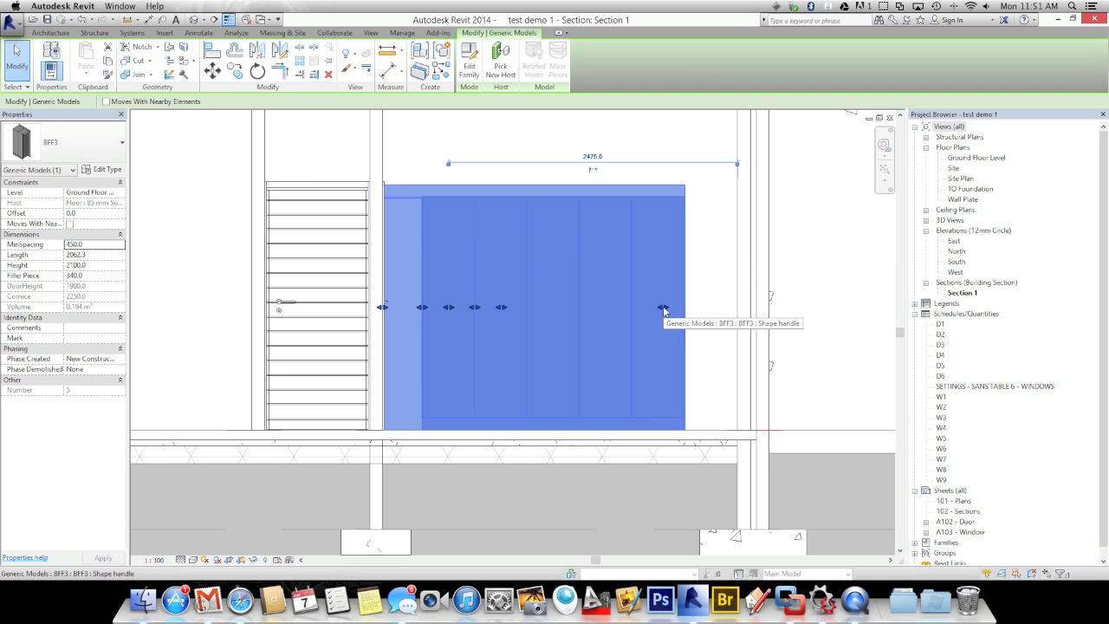
click(697, 333)
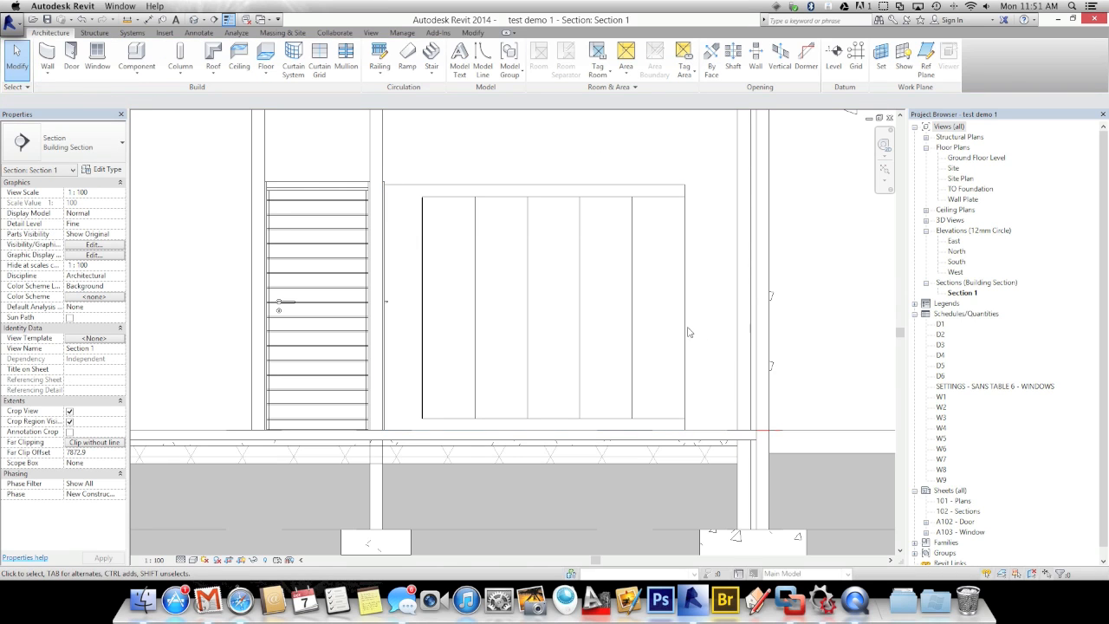
Undo the stray wardrobe move, then stretch its right end to the right-hand wall
click(684, 332)
drag(686, 309, 615, 309)
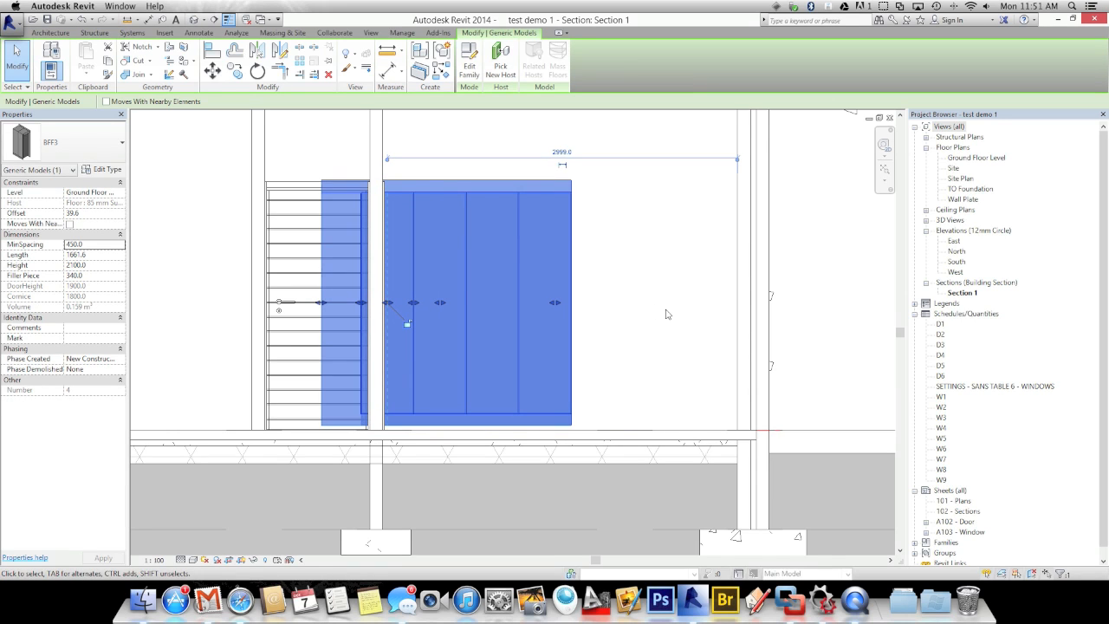
key(ctrl+z)
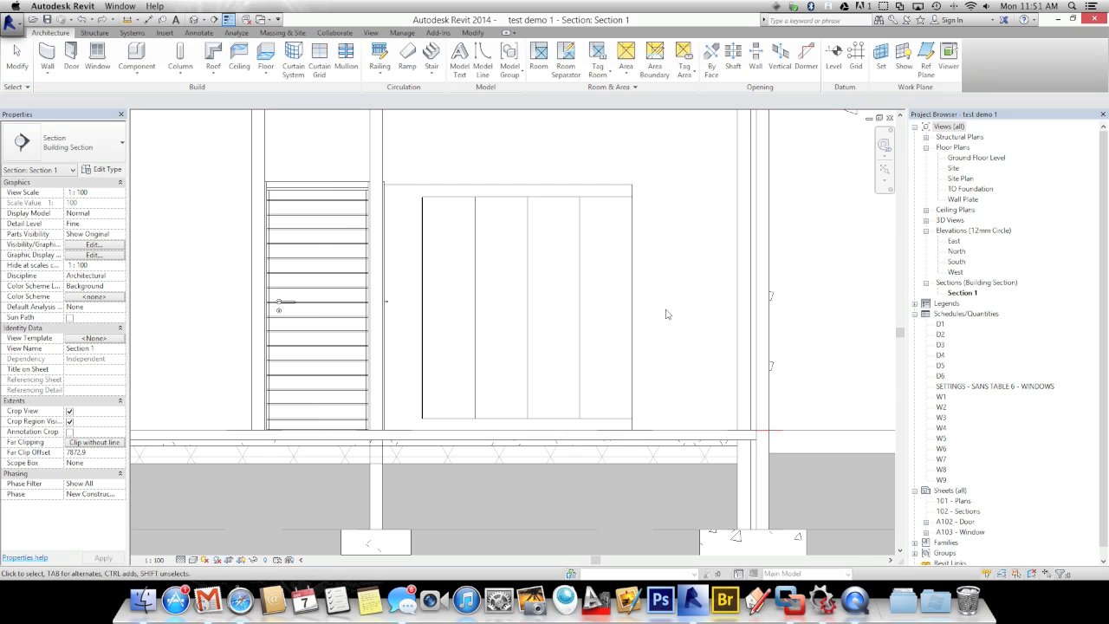
click(632, 313)
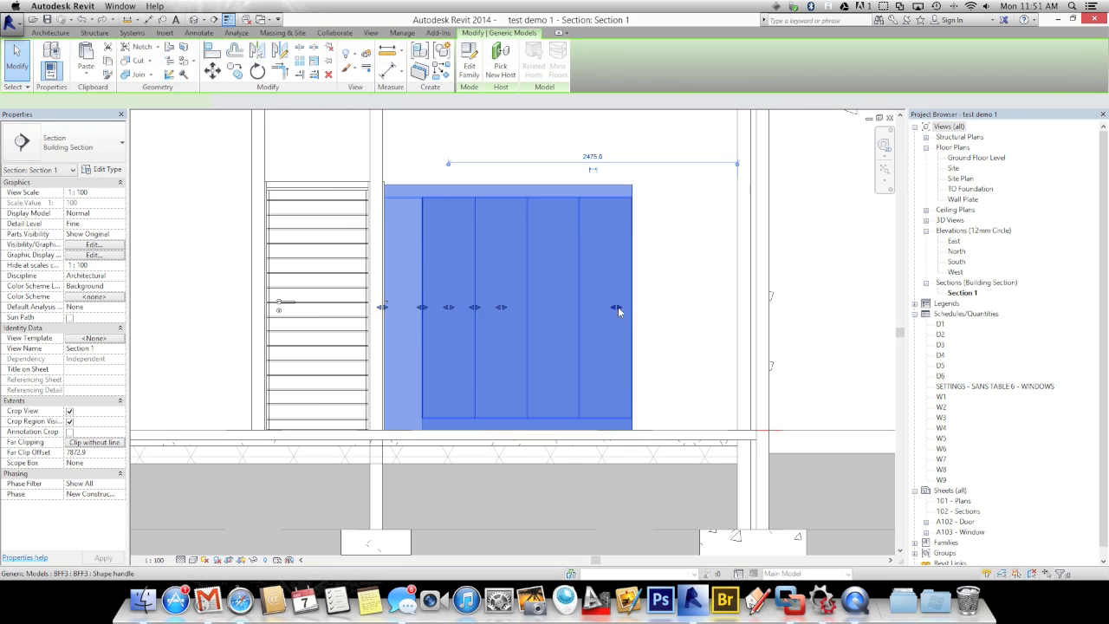
drag(662, 312, 743, 307)
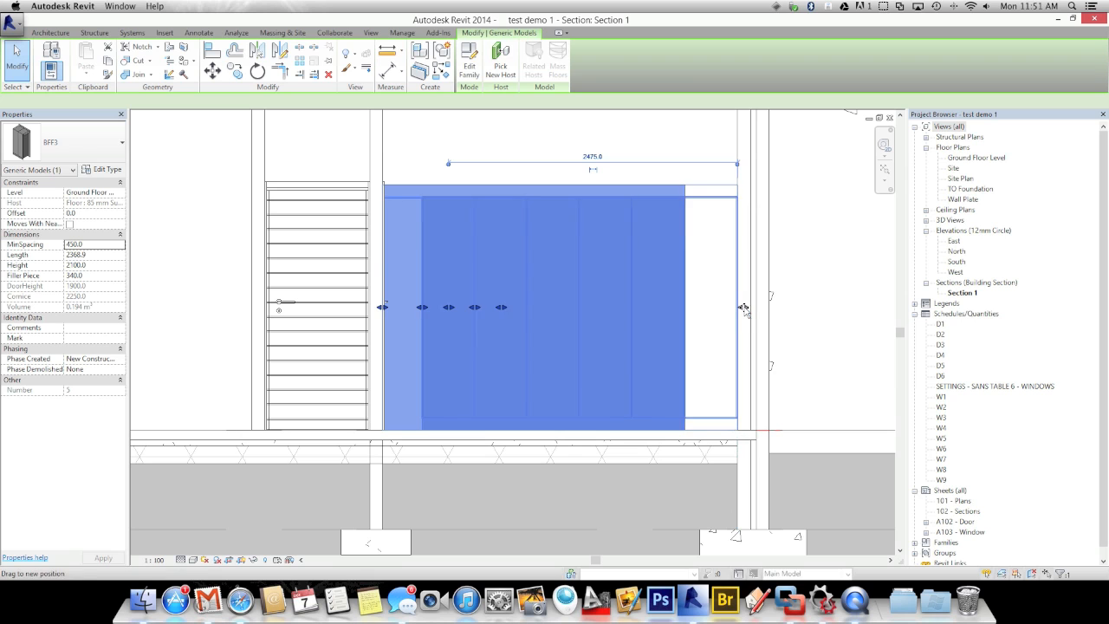
click(805, 313)
scroll(806, 313, down, 3)
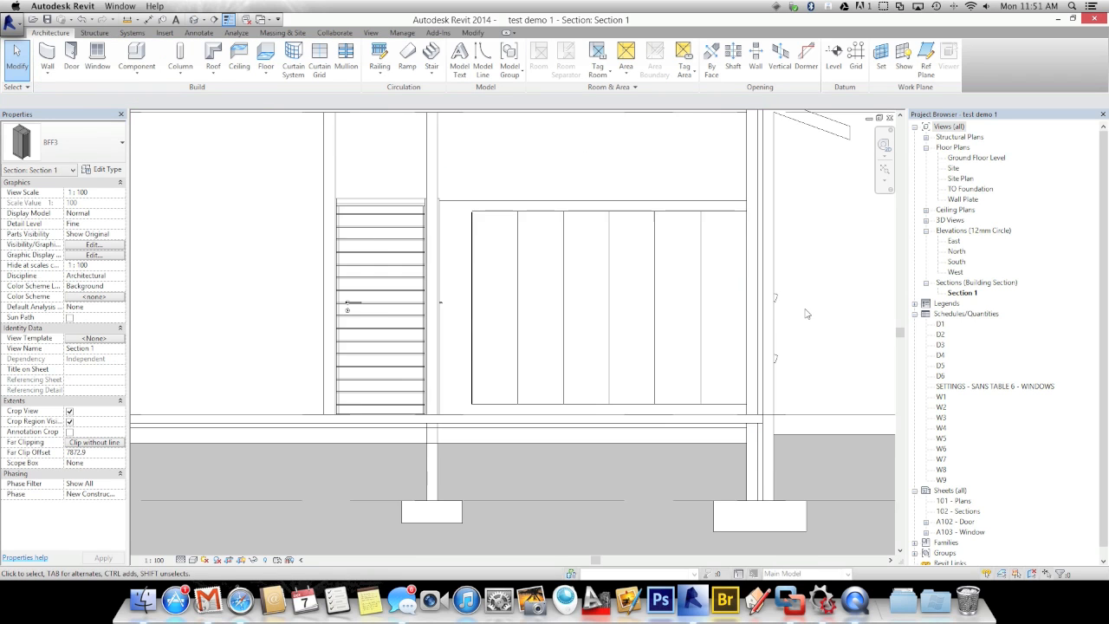
middle_drag(810, 328, 804, 342)
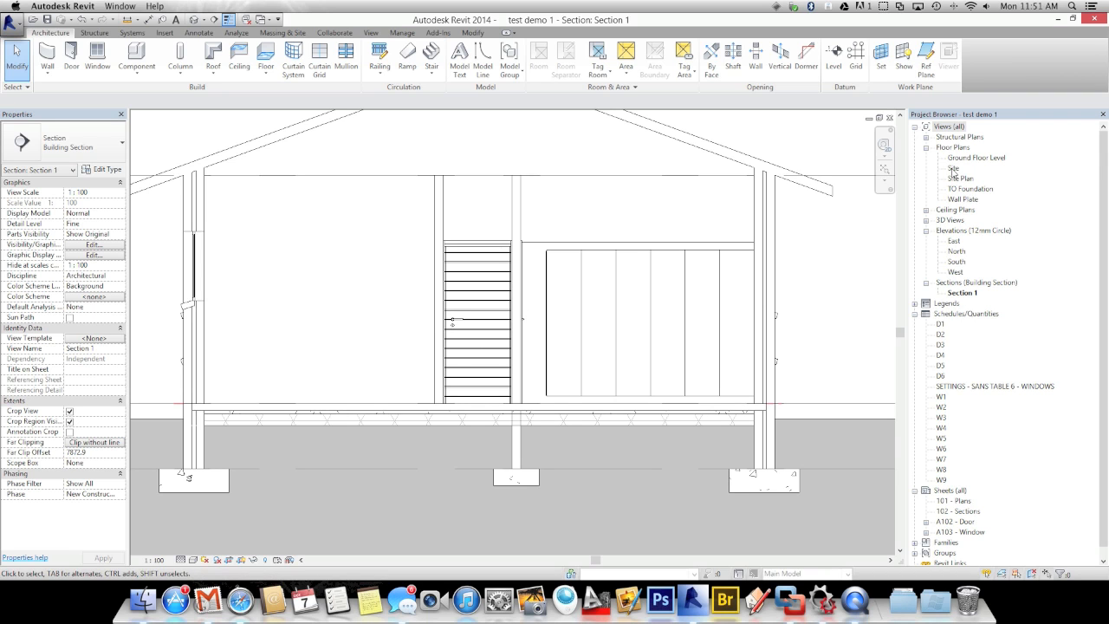
Reopen the Ground Floor Level plan from the Project Browser, showing the imported Demo Plans drawing
double_click(962, 157)
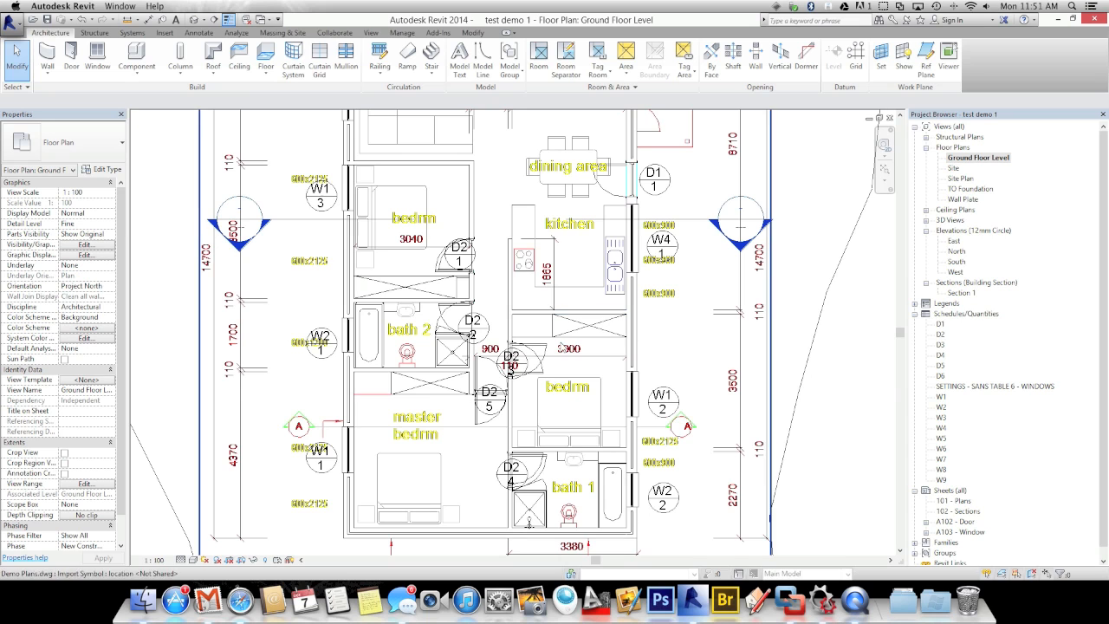
middle_drag(508, 365, 502, 365)
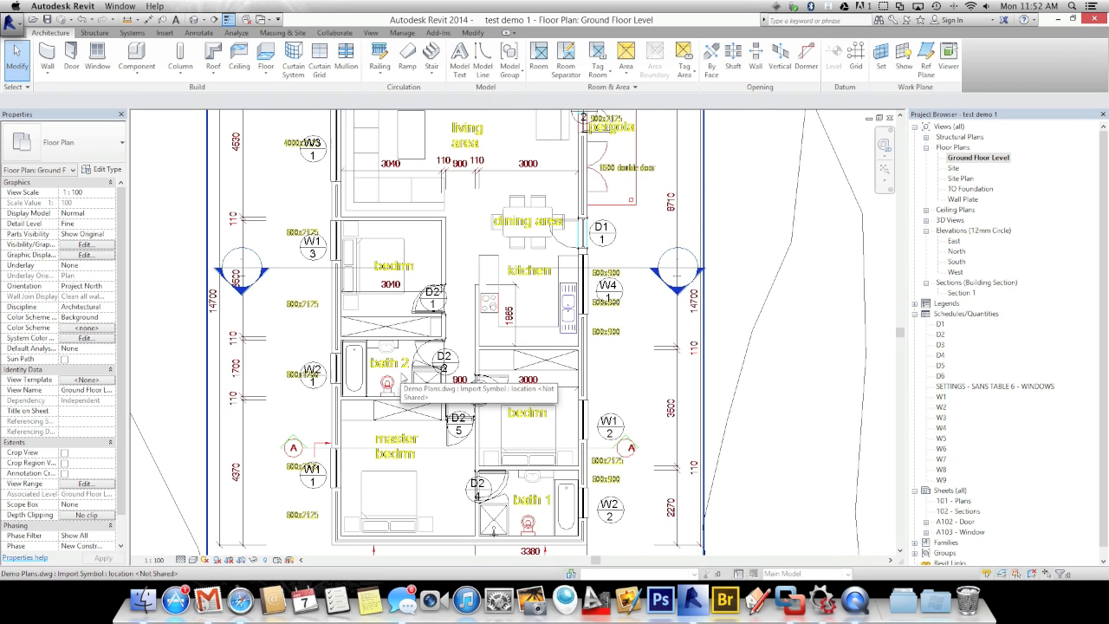
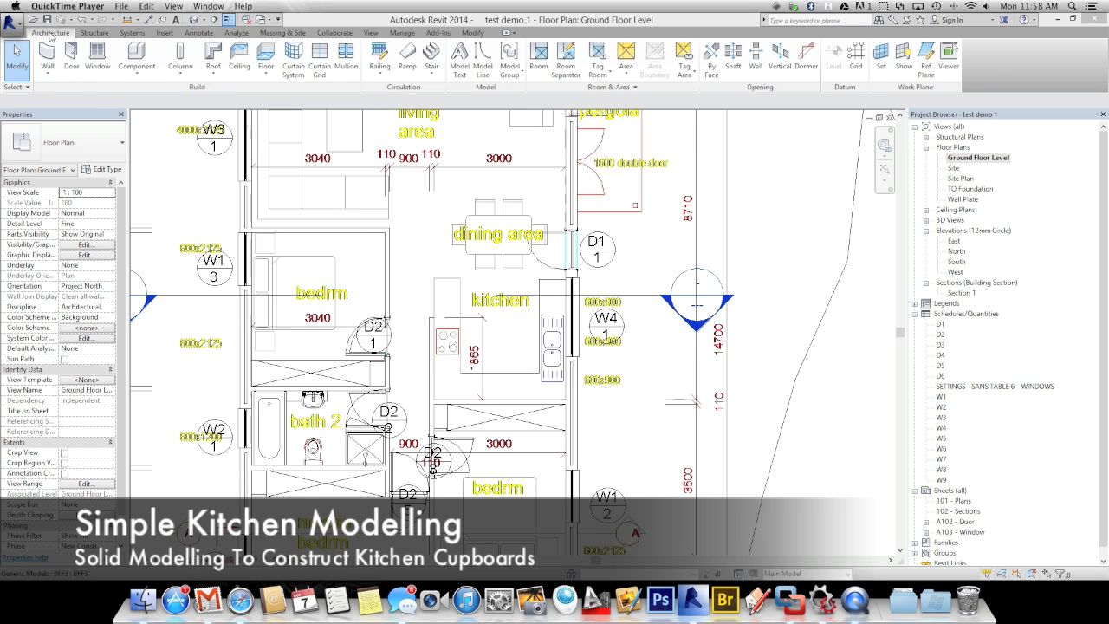
Create a Model In-Place component in the Casework category and name it Kitchen
click(136, 78)
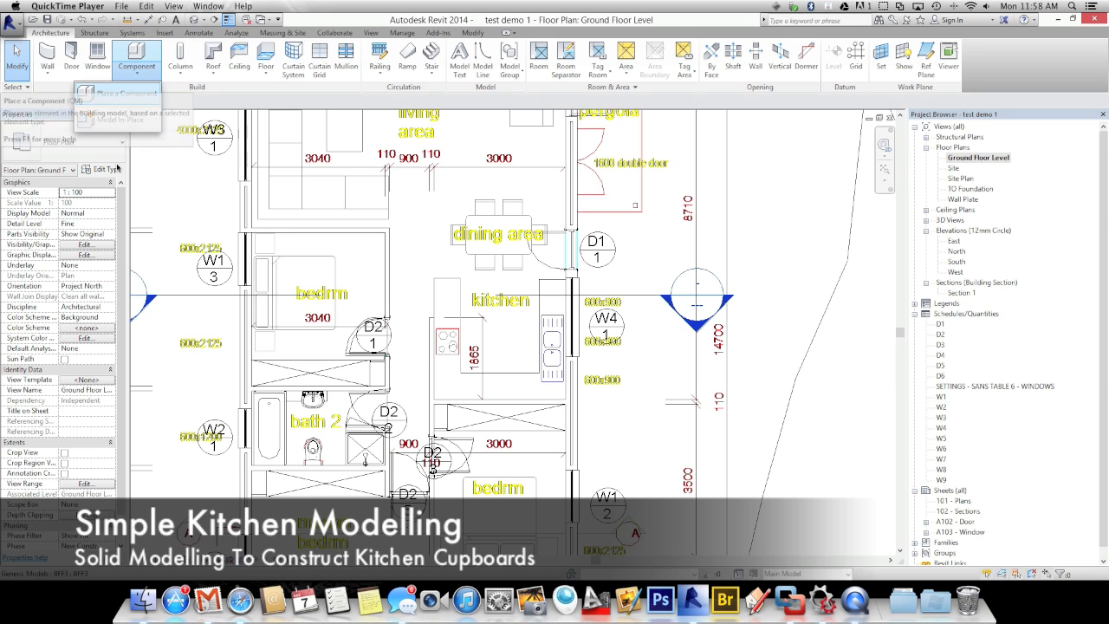
click(136, 77)
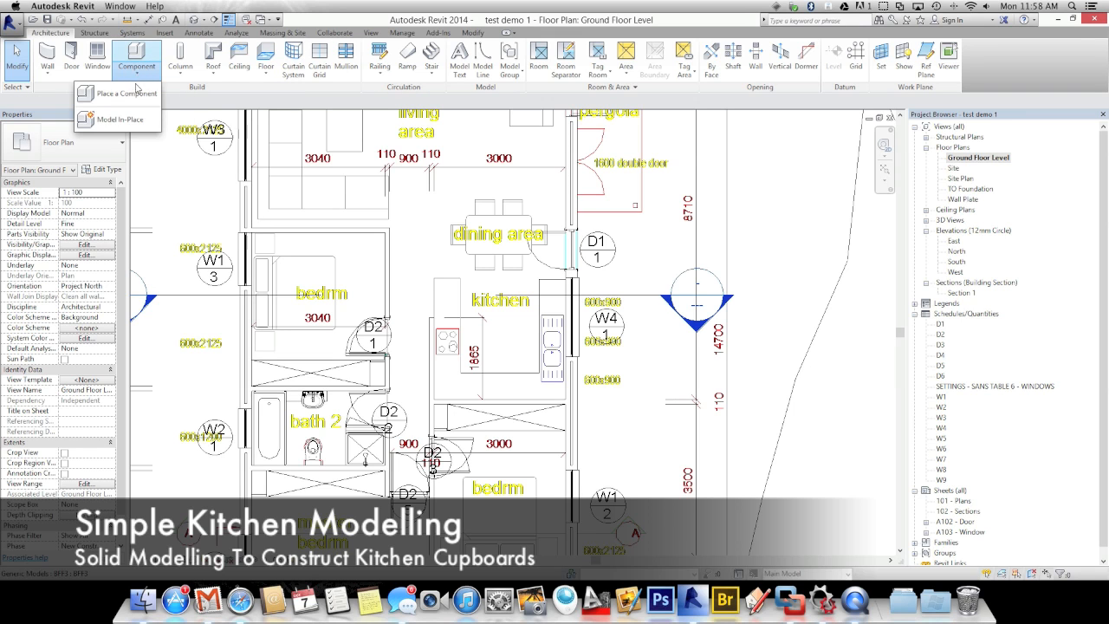
click(130, 96)
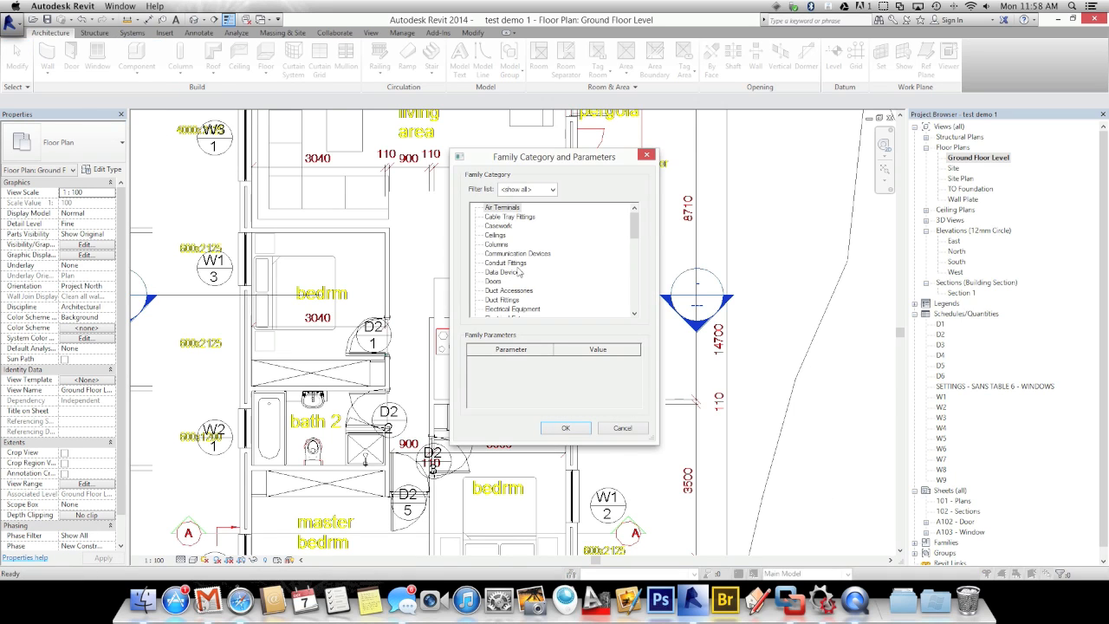
click(498, 227)
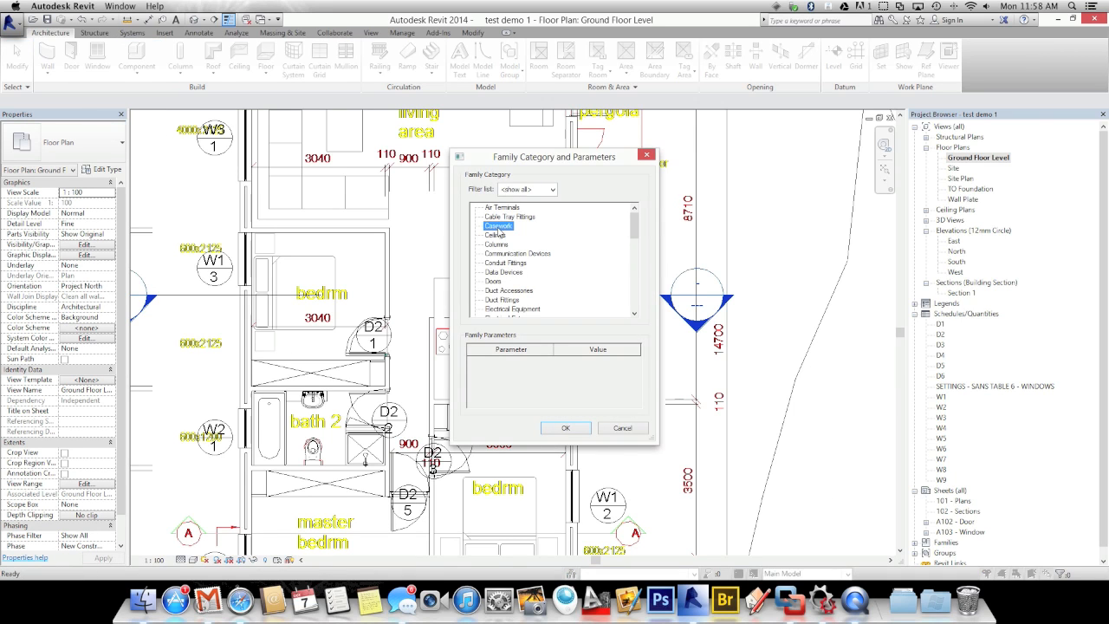
click(560, 432)
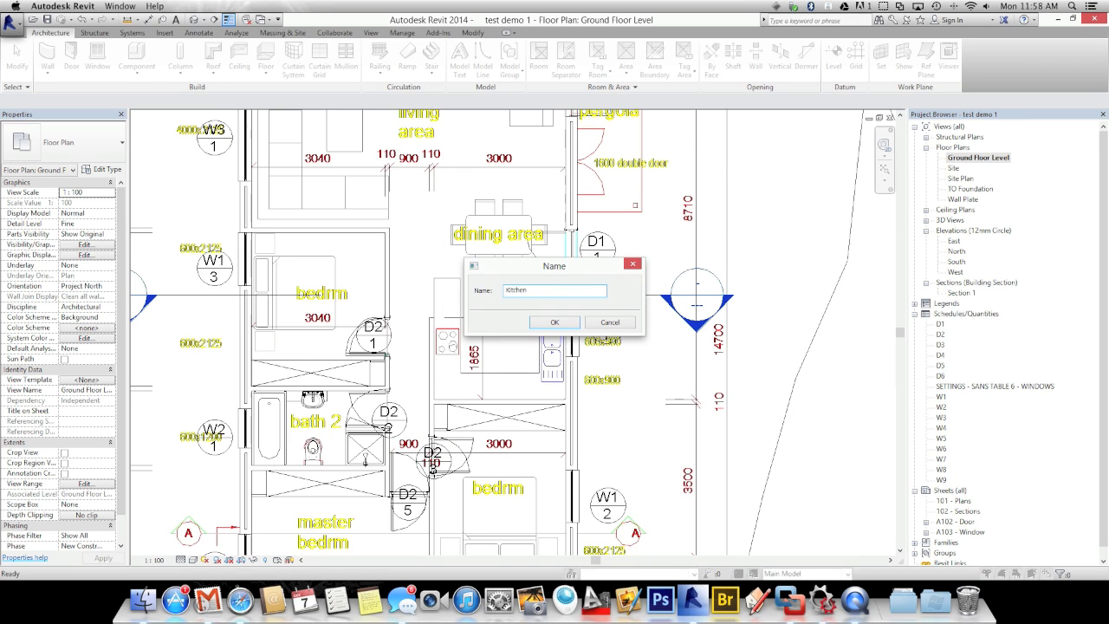
click(567, 323)
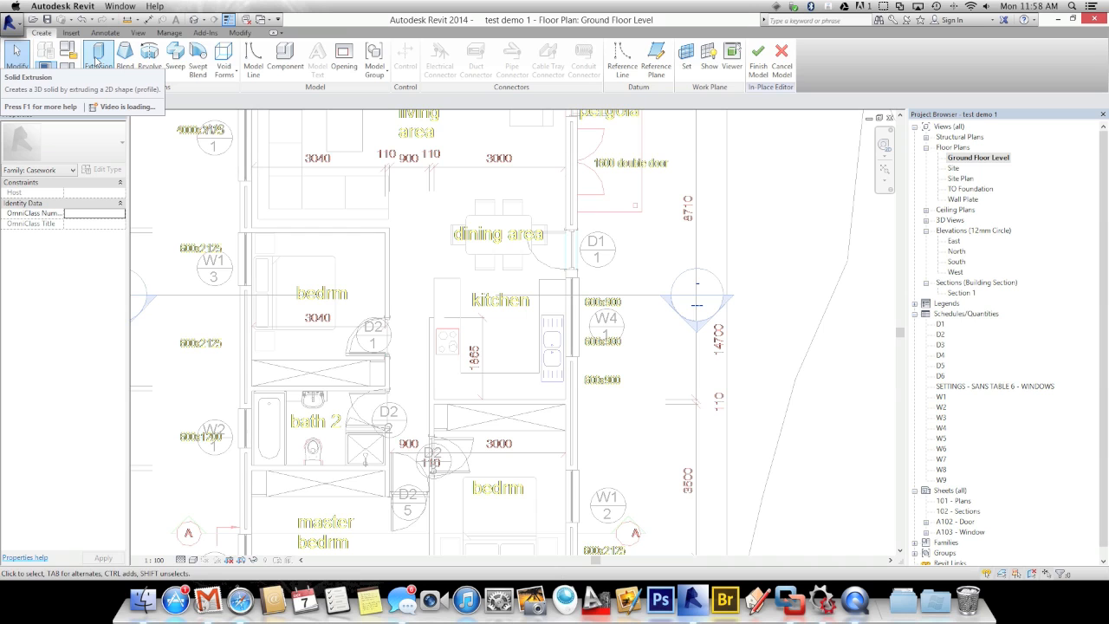
Start a line-drawn extrusion sketch and trace the first bench edges from the kitchen wall
click(98, 59)
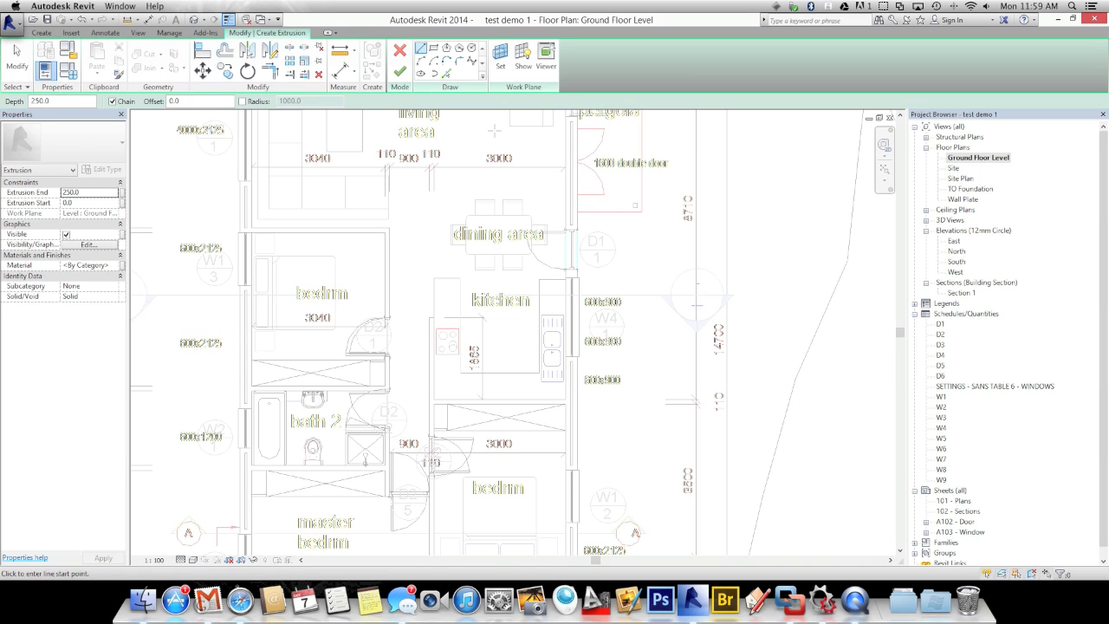
click(422, 52)
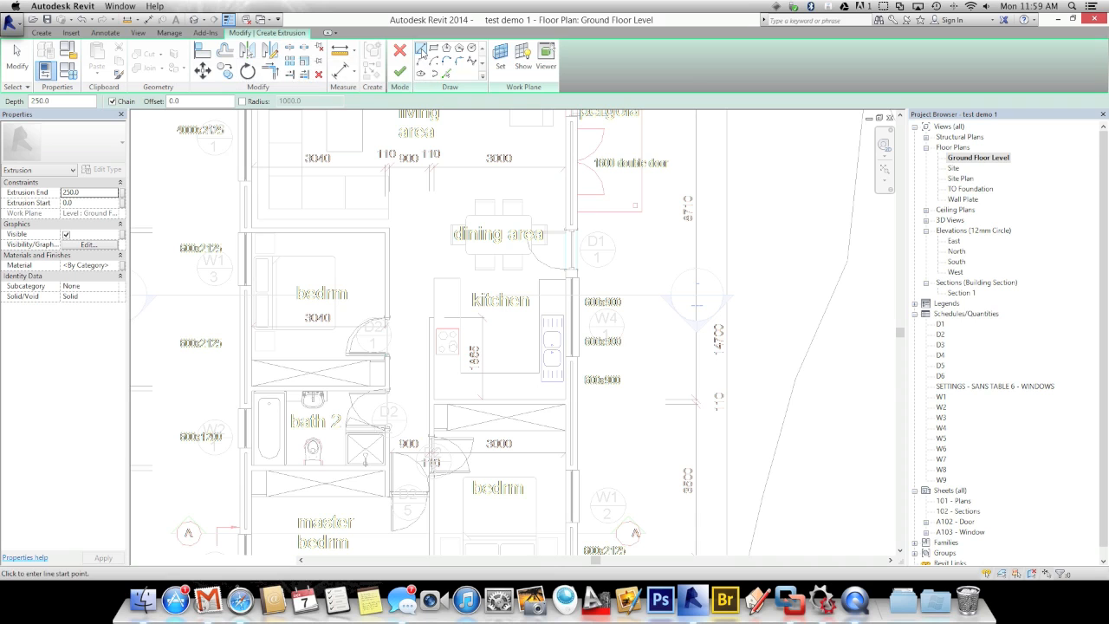
click(433, 279)
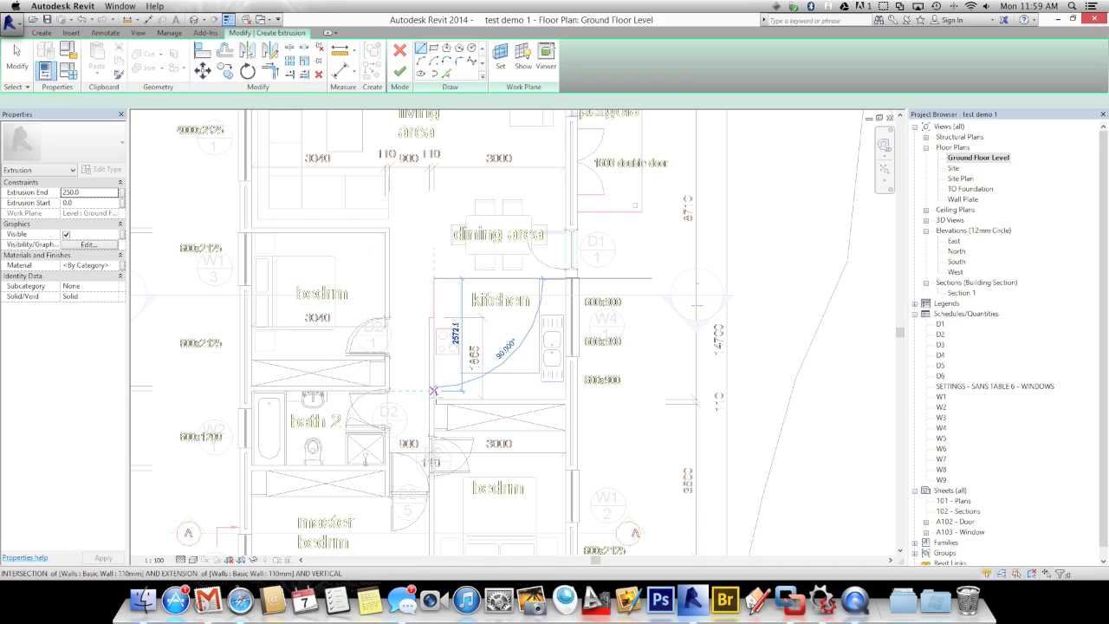
click(433, 399)
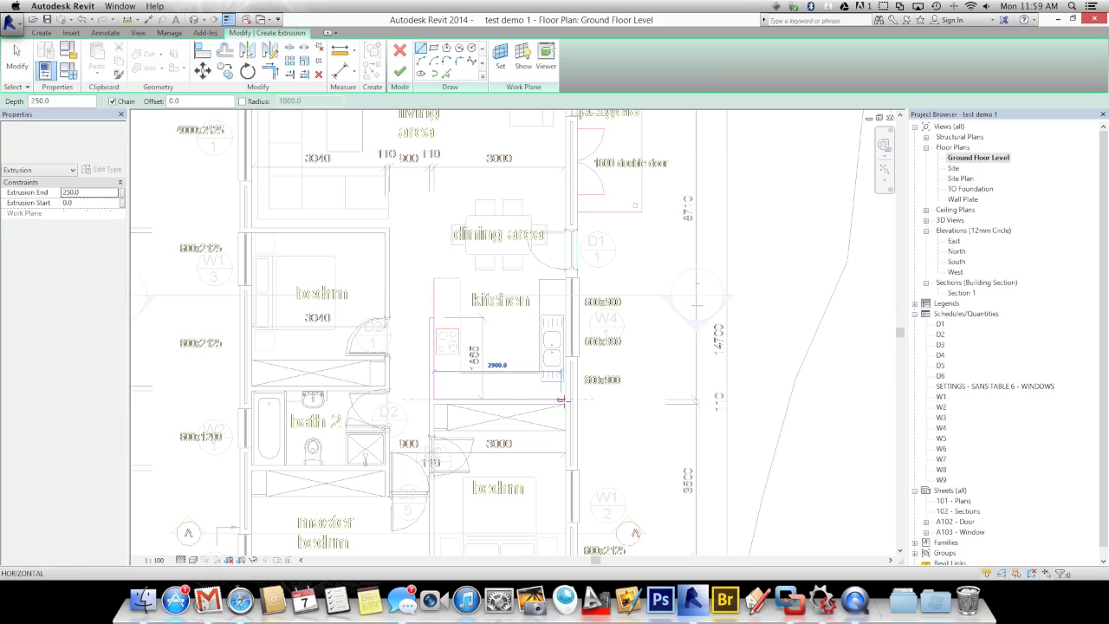
click(565, 398)
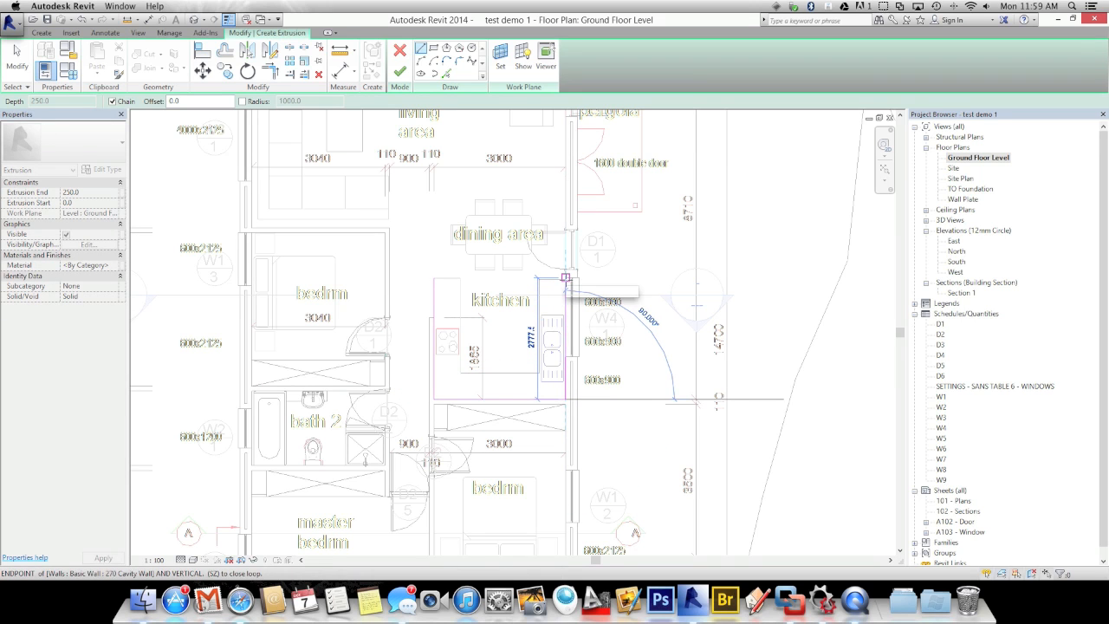
scroll(565, 278, up, 5)
click(565, 278)
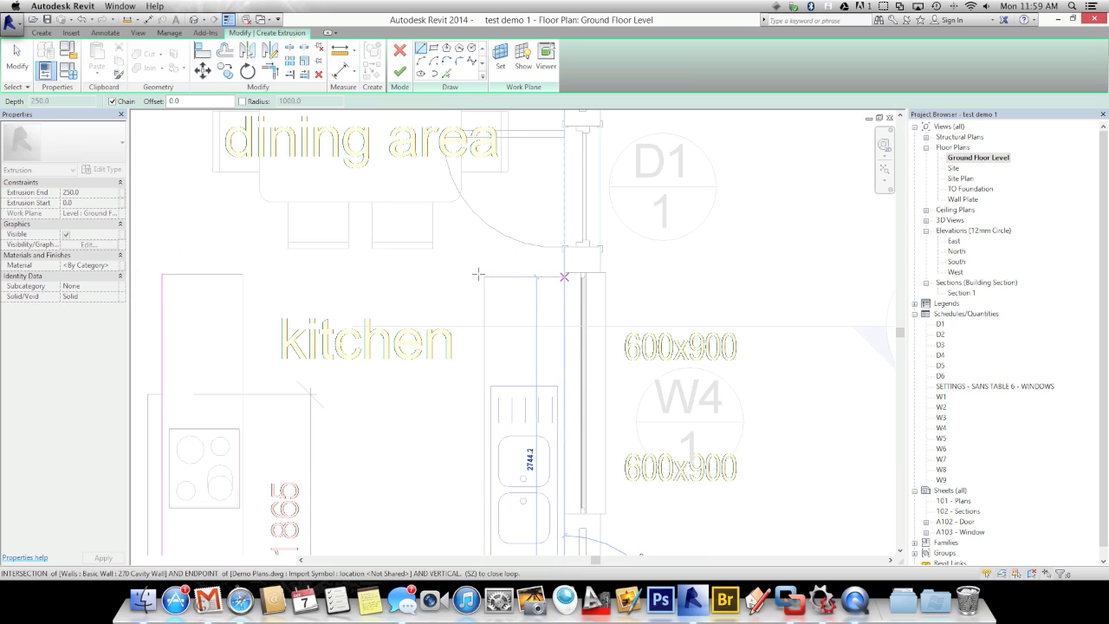
Continue the bench outline past the stove and close the loop at its start point
click(482, 278)
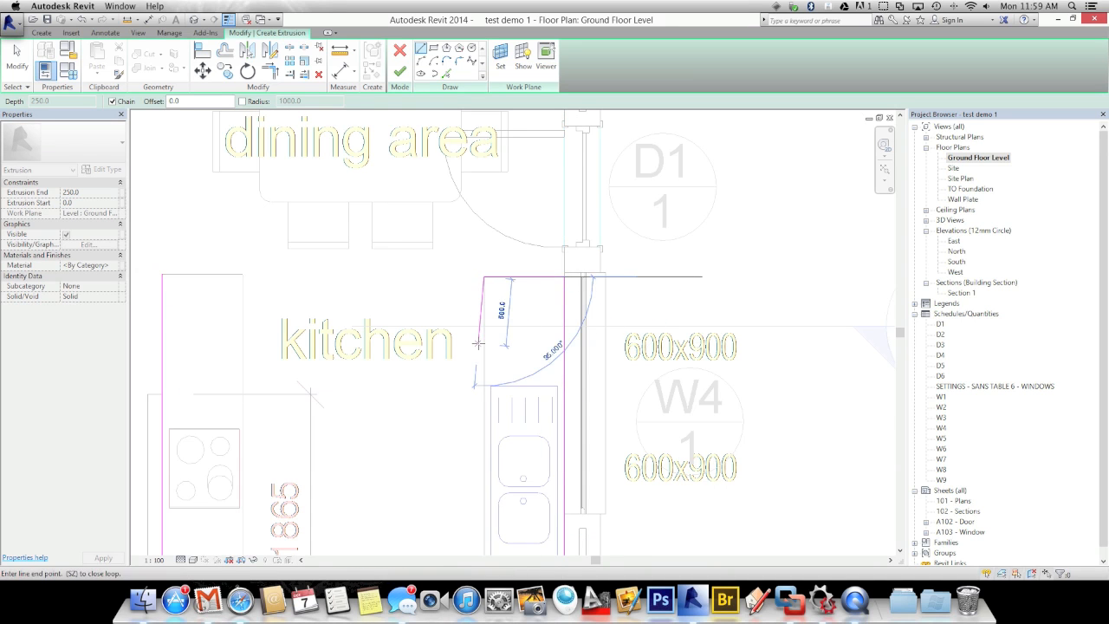
scroll(482, 372, down, 3)
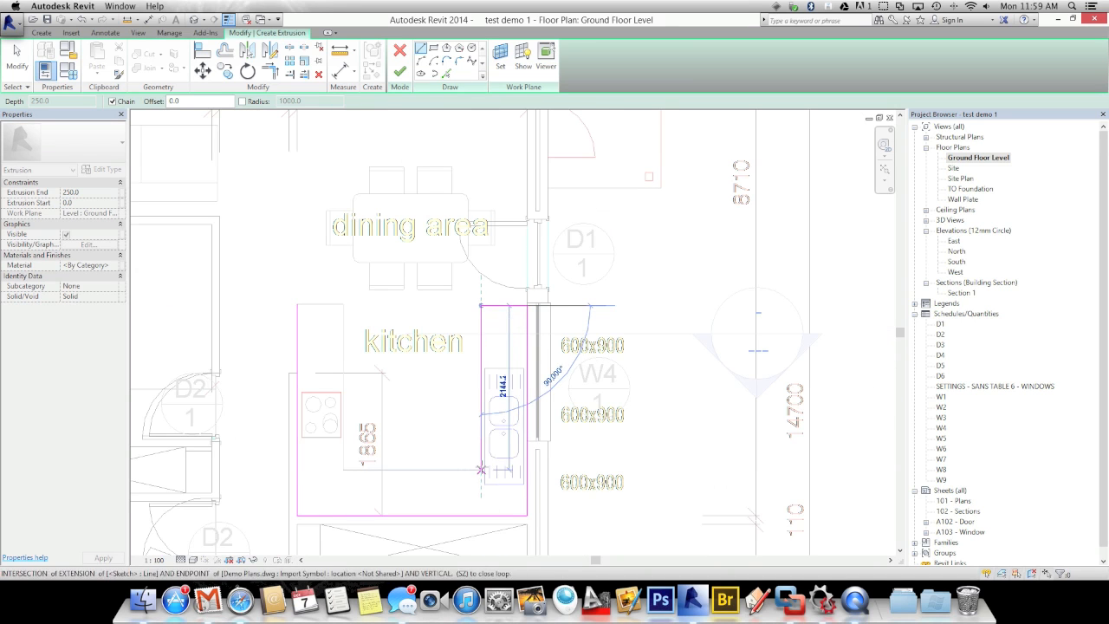
click(481, 469)
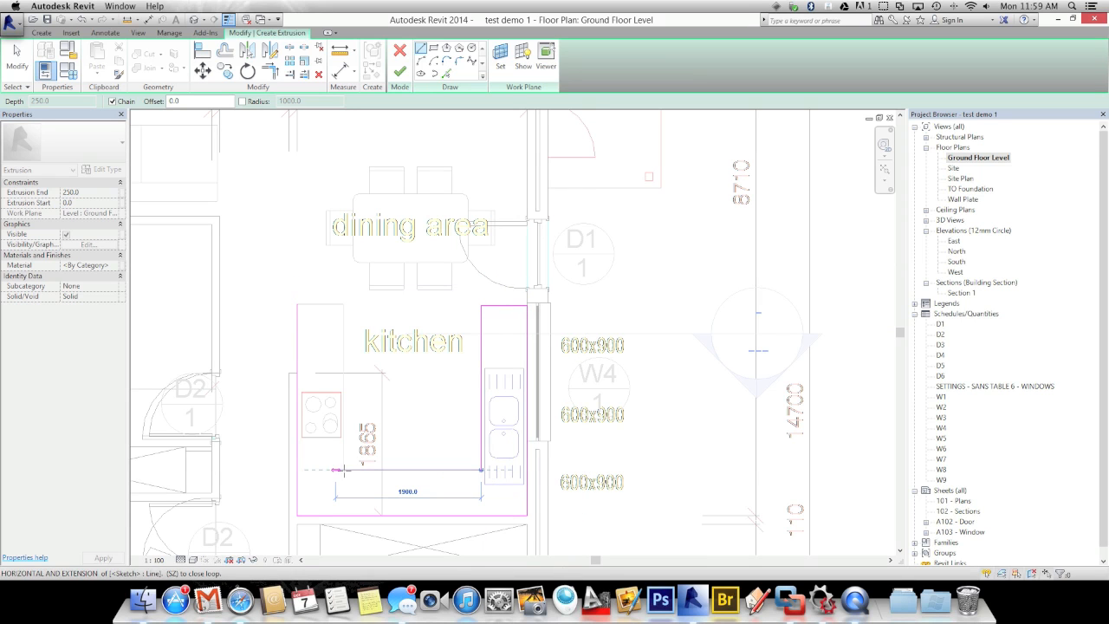
click(343, 469)
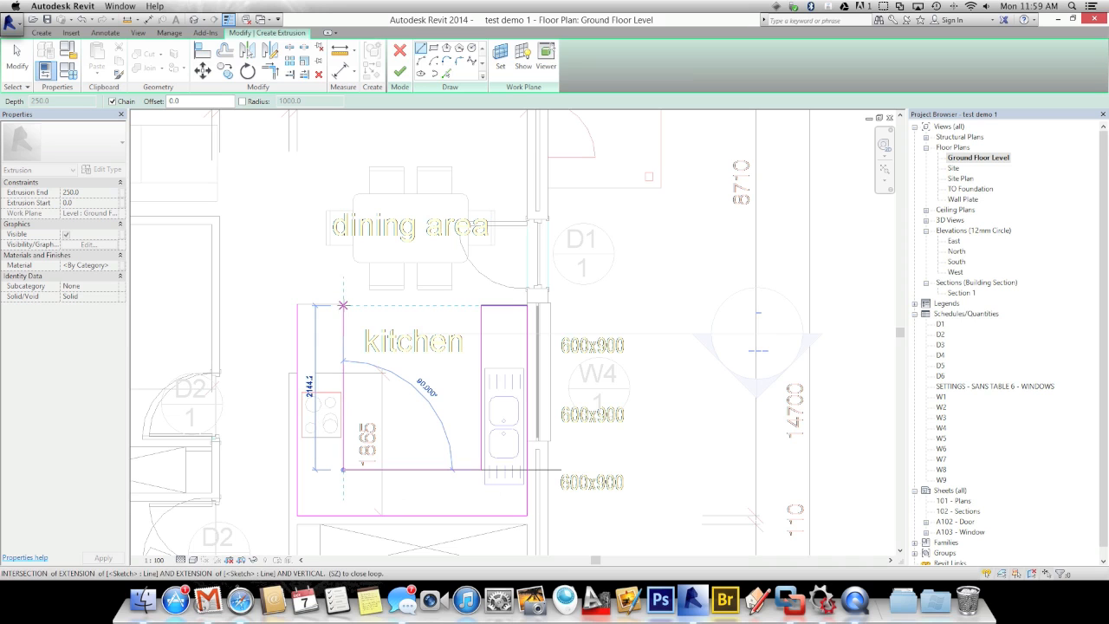
scroll(344, 304, up, 2)
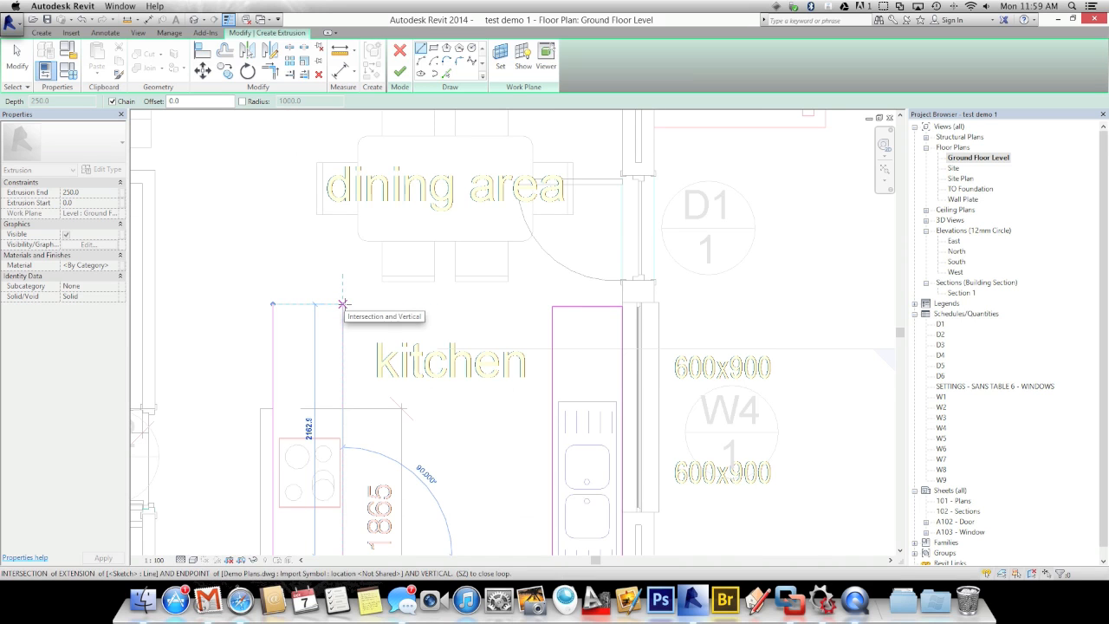
click(344, 304)
click(273, 304)
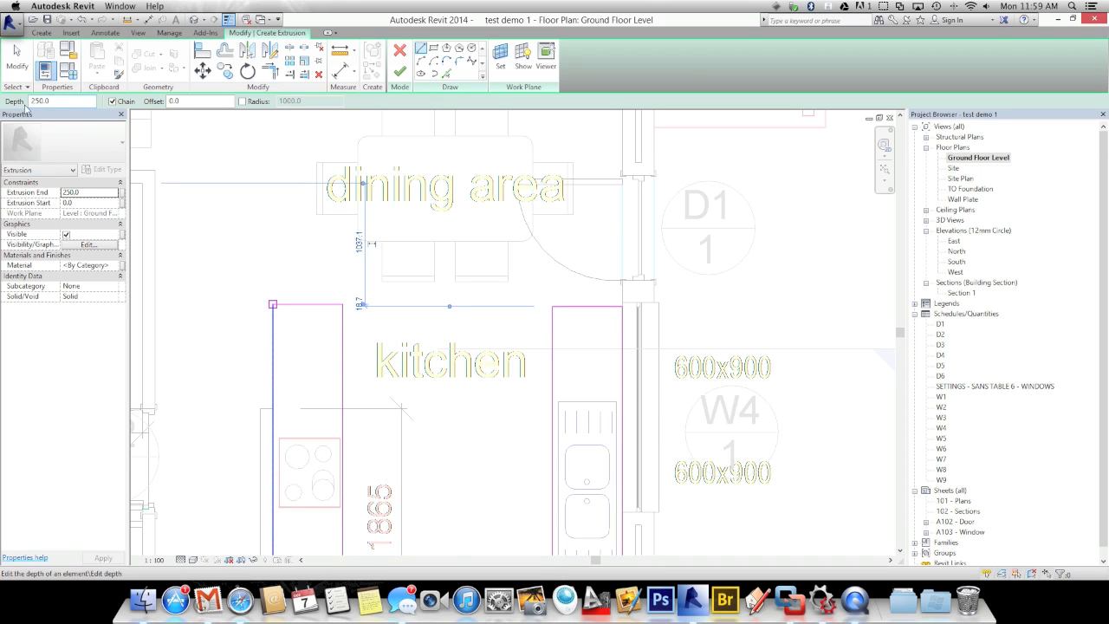
Enter 850 as the Extrusion End and choose Default in the material browser
click(88, 192)
text(850)
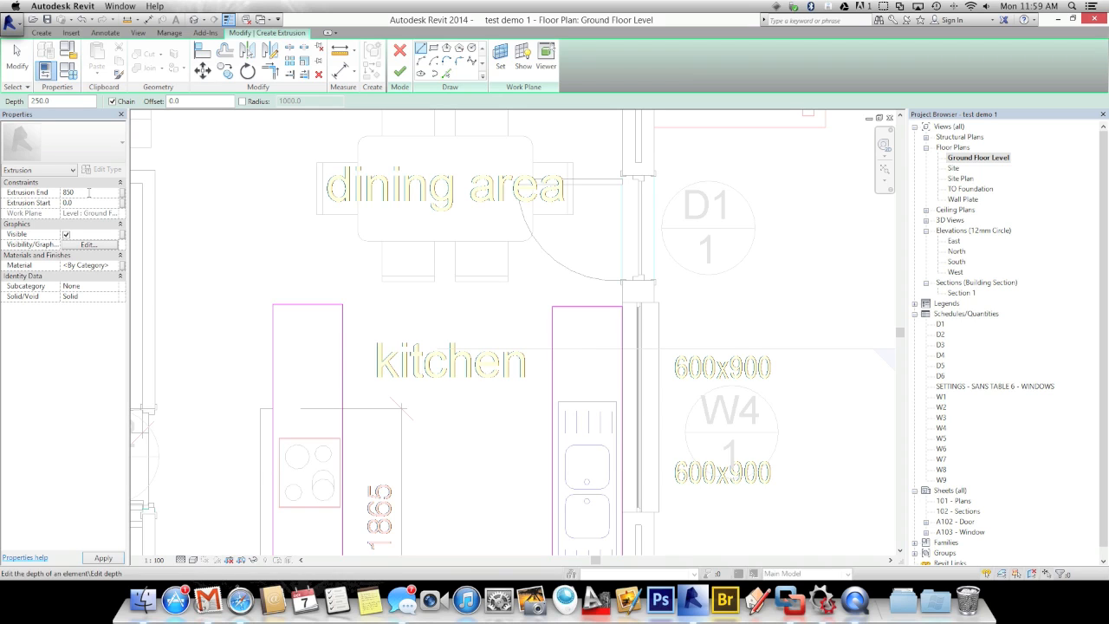
key(ctrl+super+Escape)
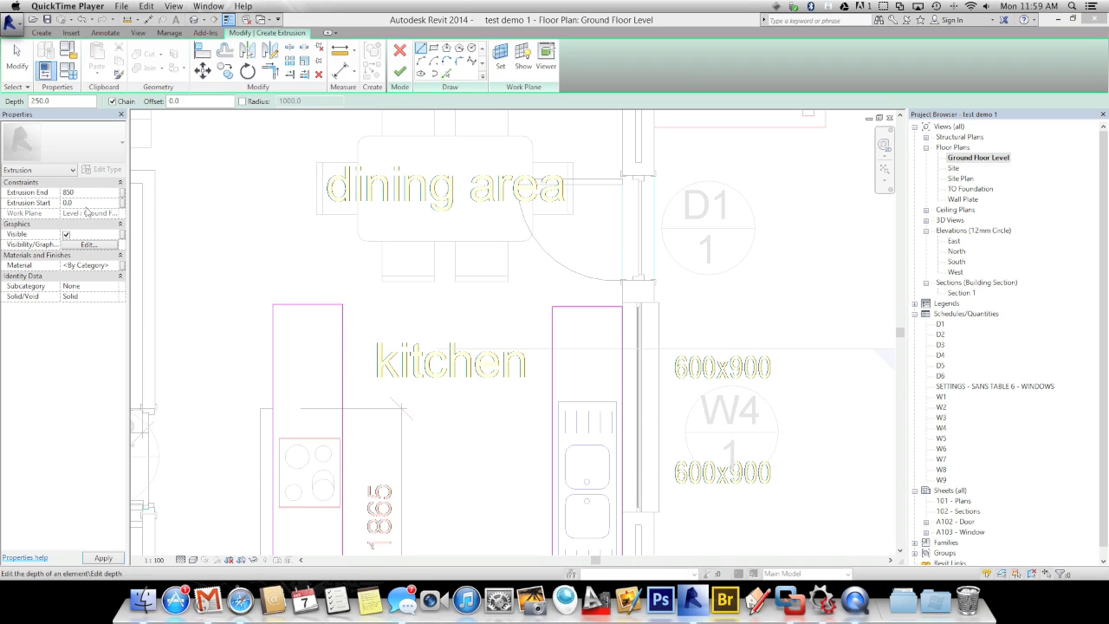
click(84, 202)
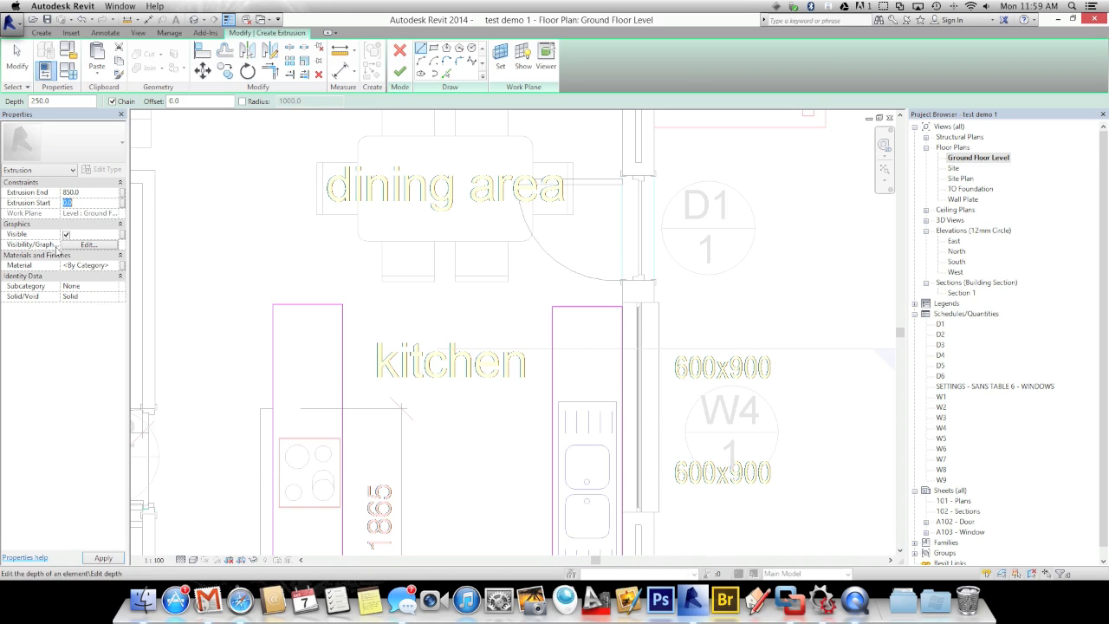
click(113, 266)
click(115, 268)
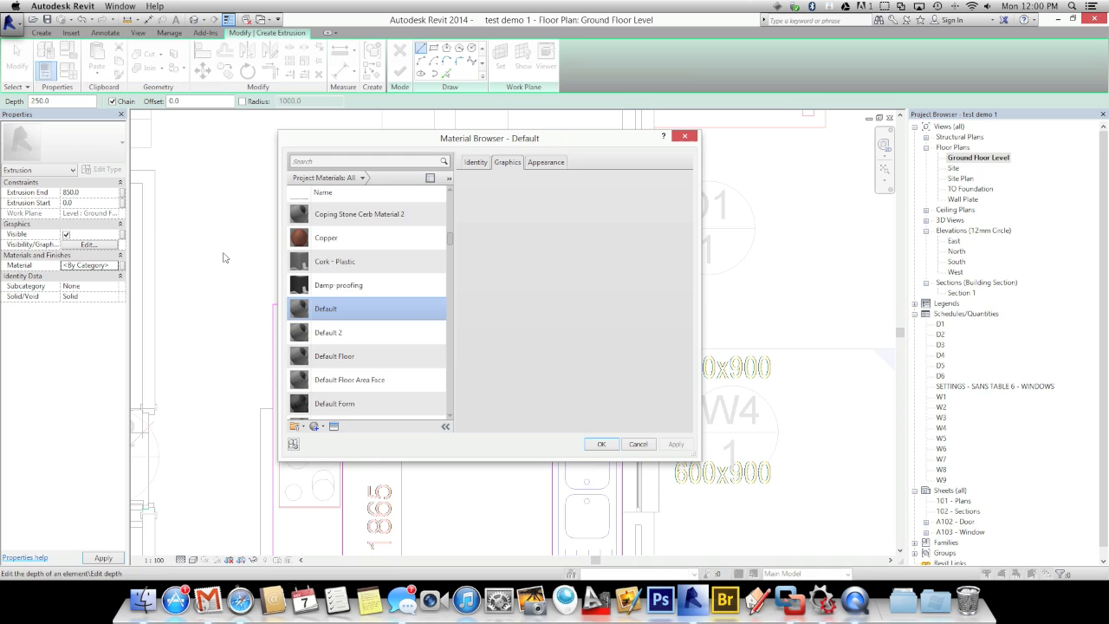
click(594, 442)
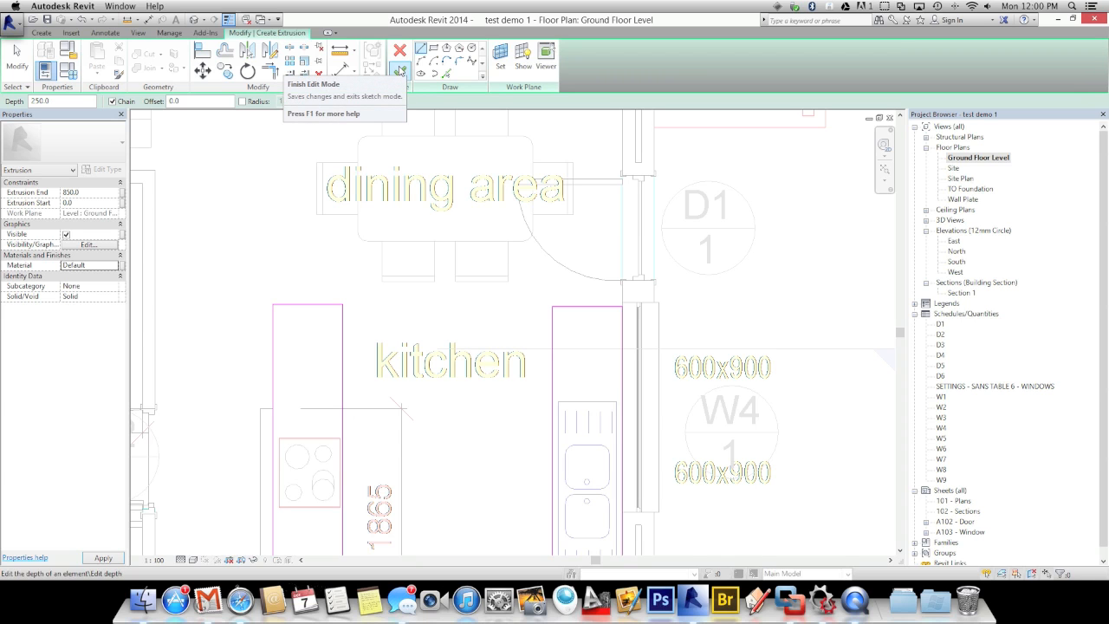
Finish the extrusion sketch and open the Section 1 view
click(400, 71)
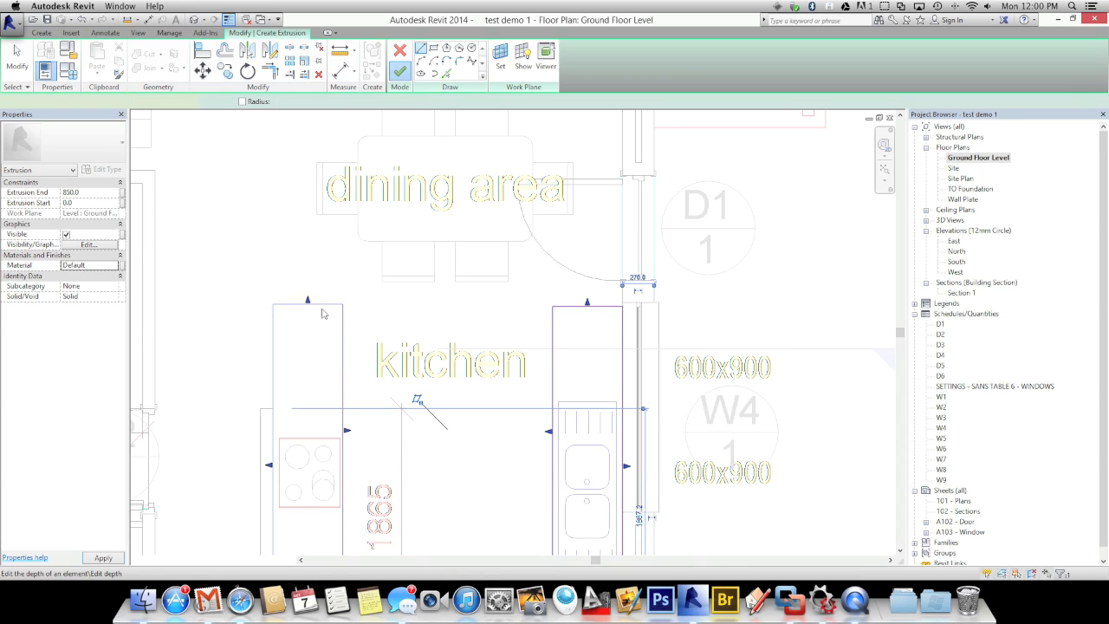
scroll(389, 321, down, 4)
middle_drag(446, 328, 509, 331)
double_click(709, 375)
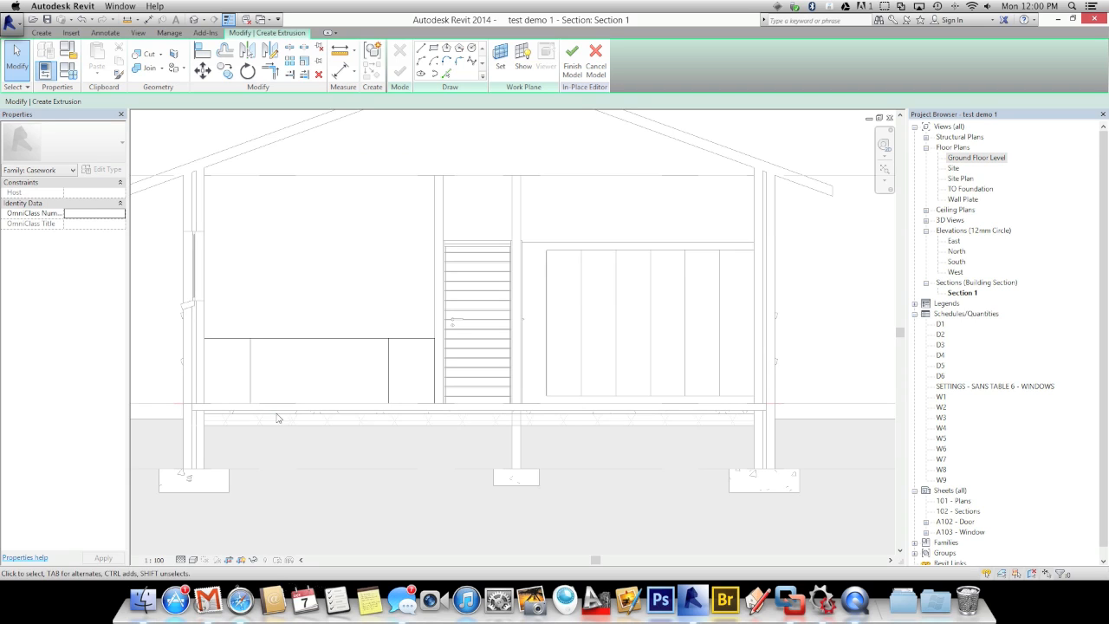
scroll(383, 408, up, 1)
scroll(359, 376, up, 3)
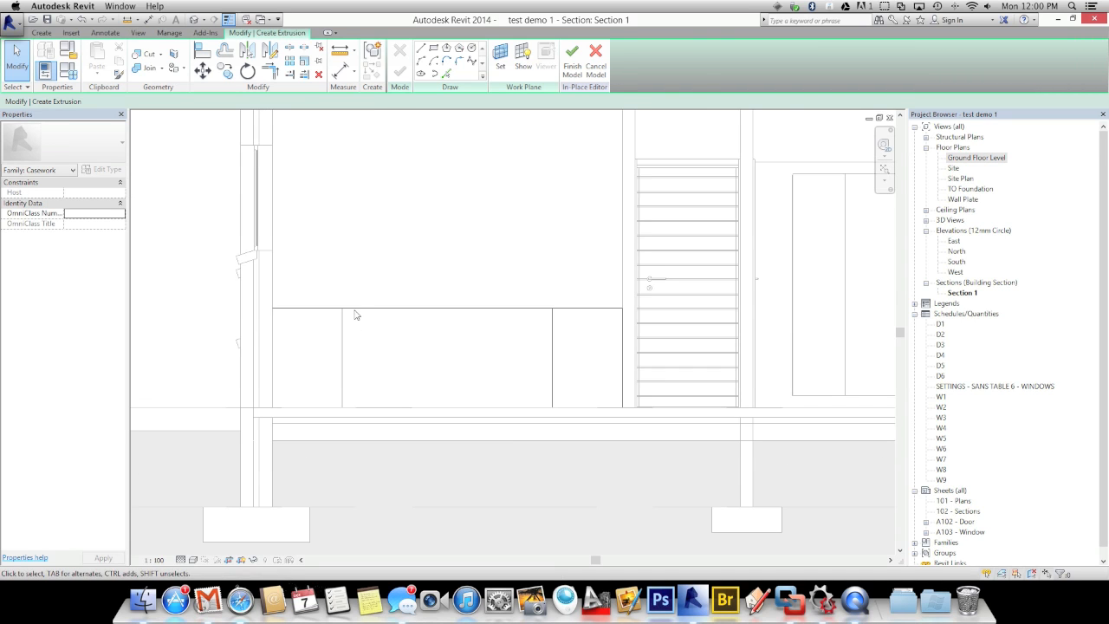
Dissociate the bench extrusion from its work plane and drag its base up to 250
click(362, 308)
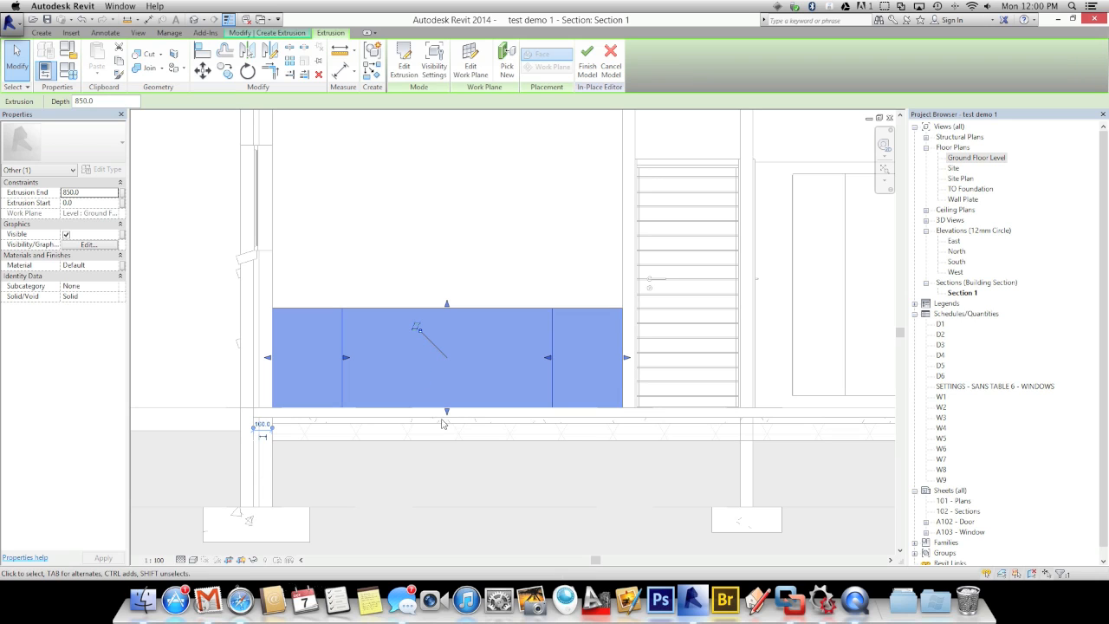
click(418, 326)
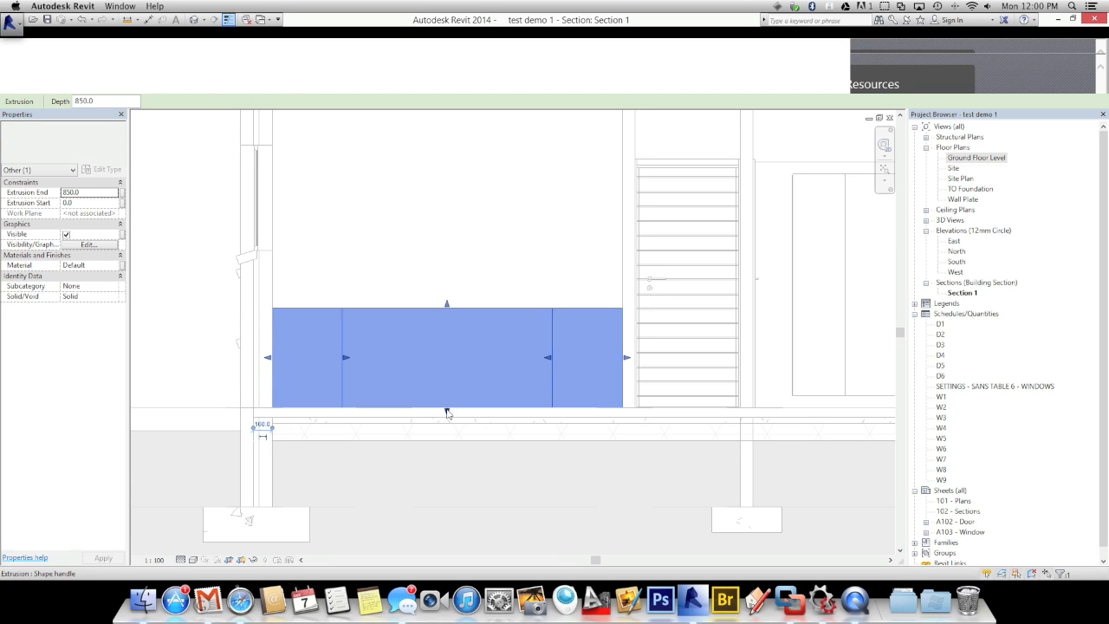
drag(447, 407, 444, 378)
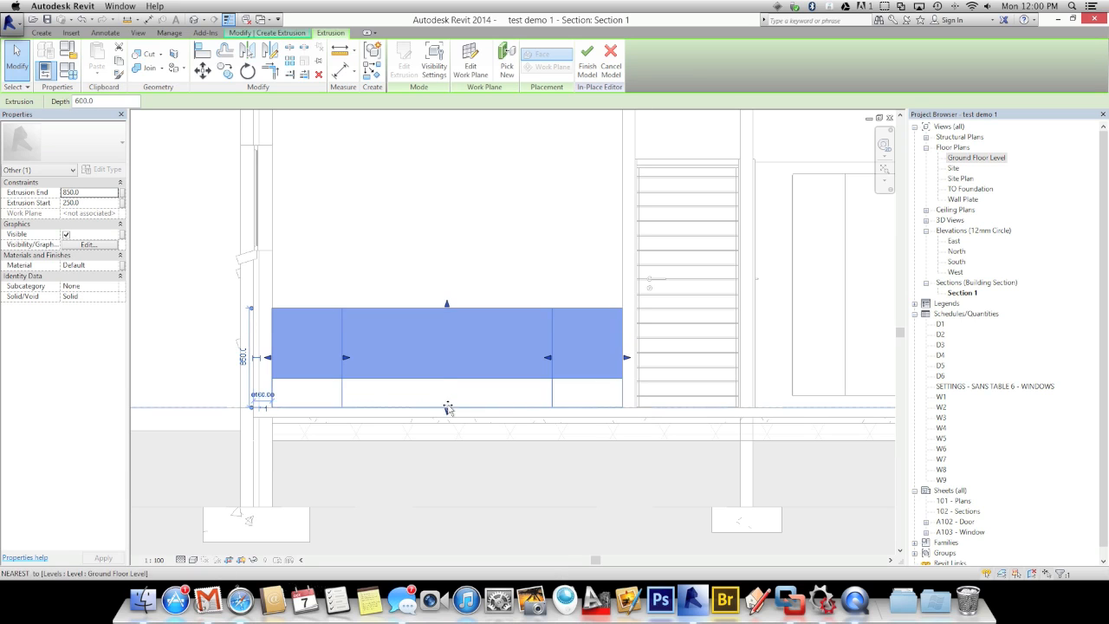
click(399, 273)
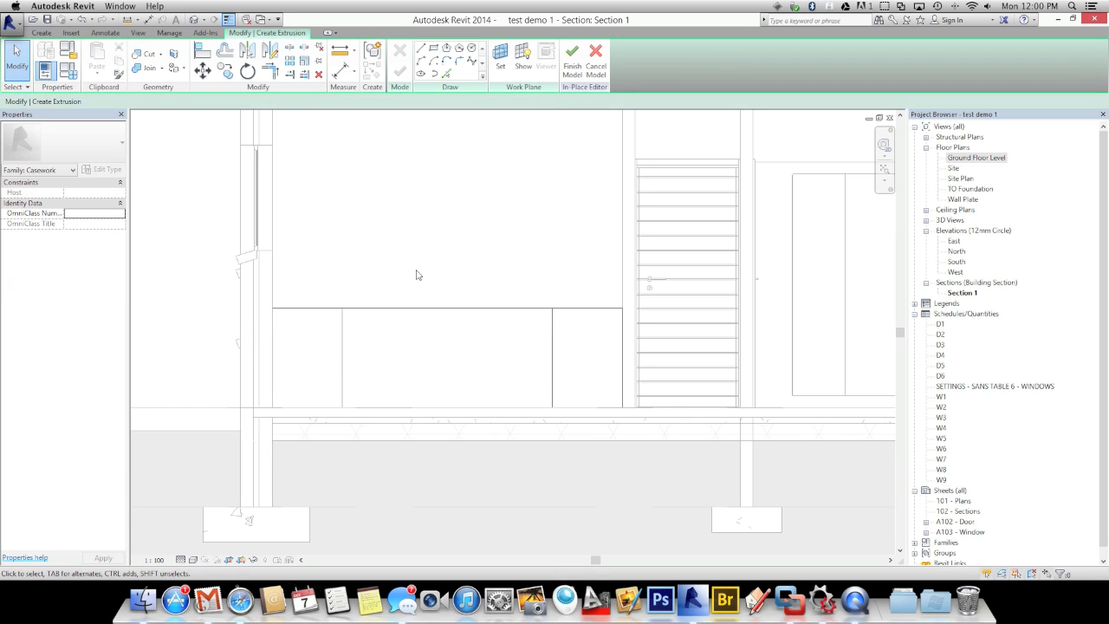
On the ground floor plan, pick the U-shaped counter edges at a 25 offset as sketch lines
double_click(967, 158)
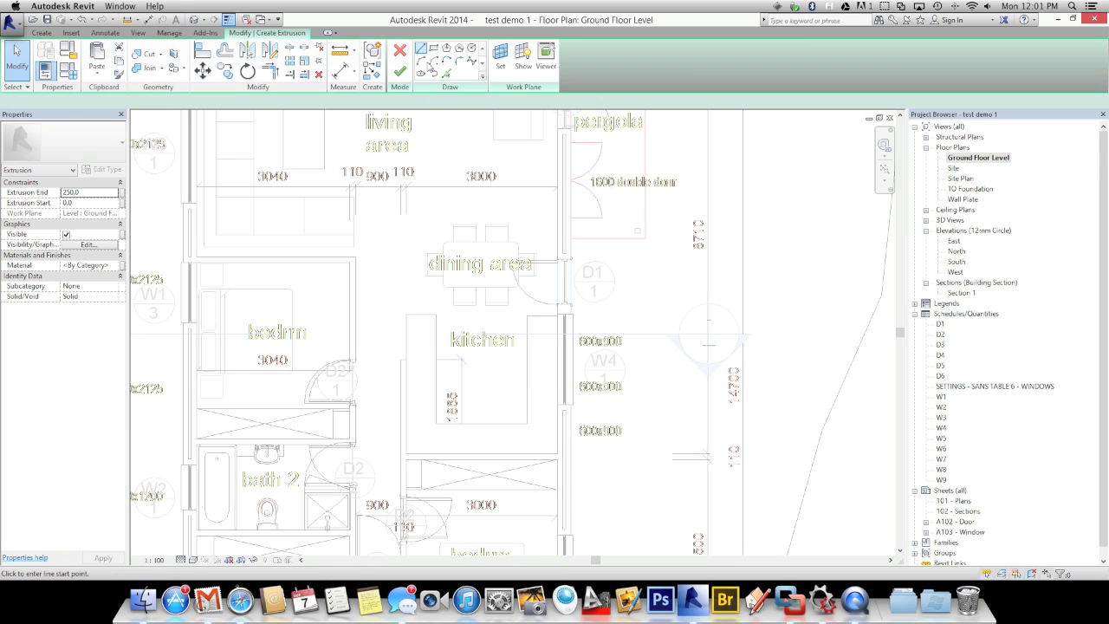
click(446, 73)
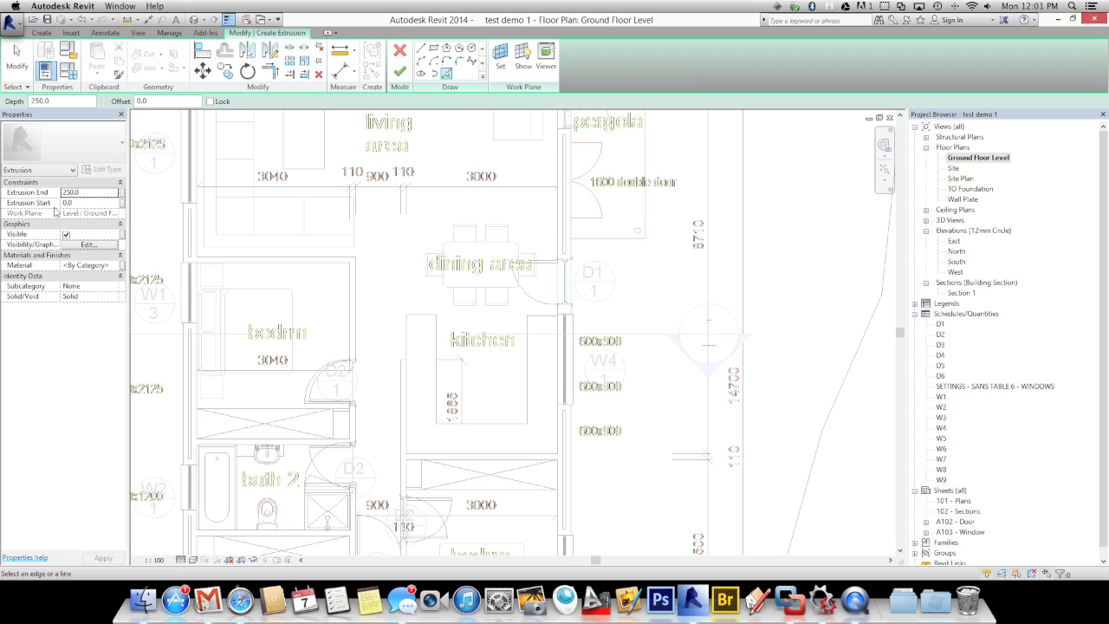
click(408, 343)
click(446, 453)
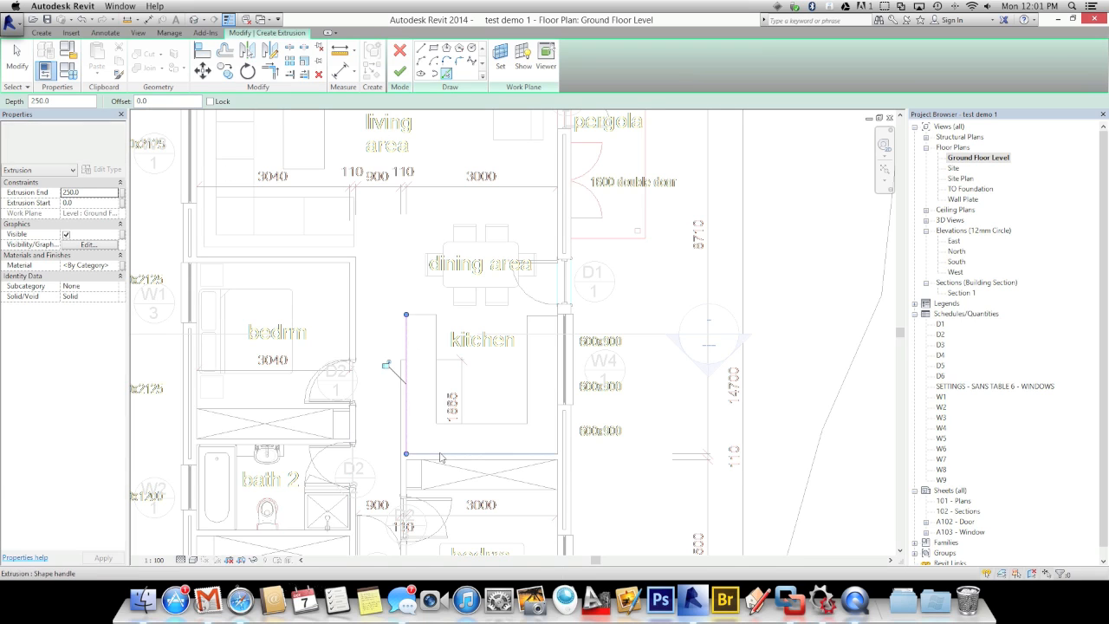
click(560, 418)
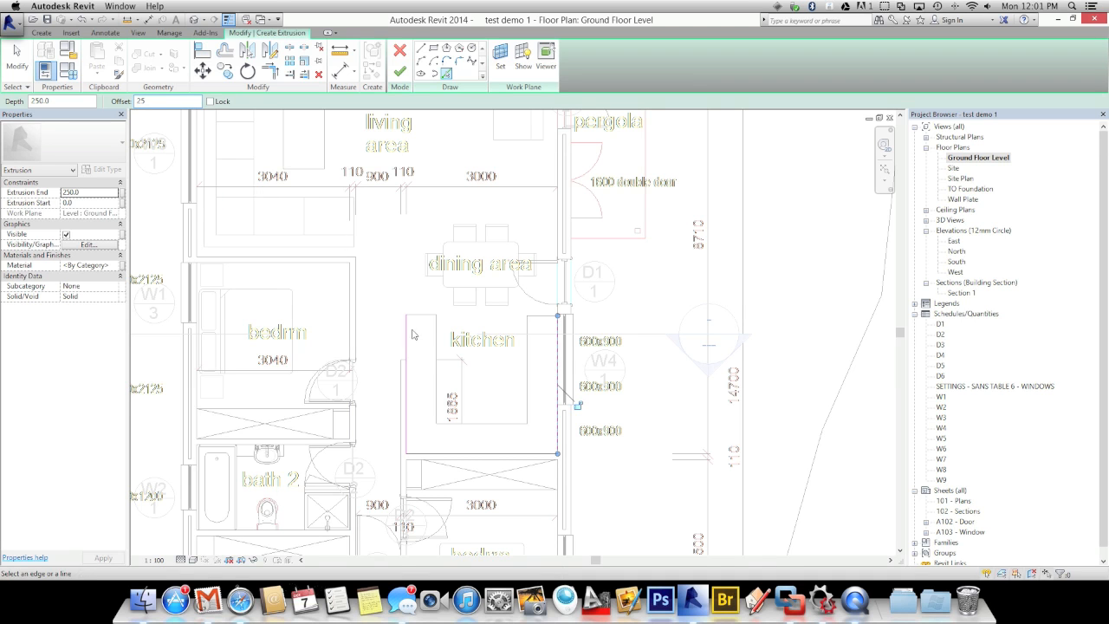
scroll(426, 322, up, 5)
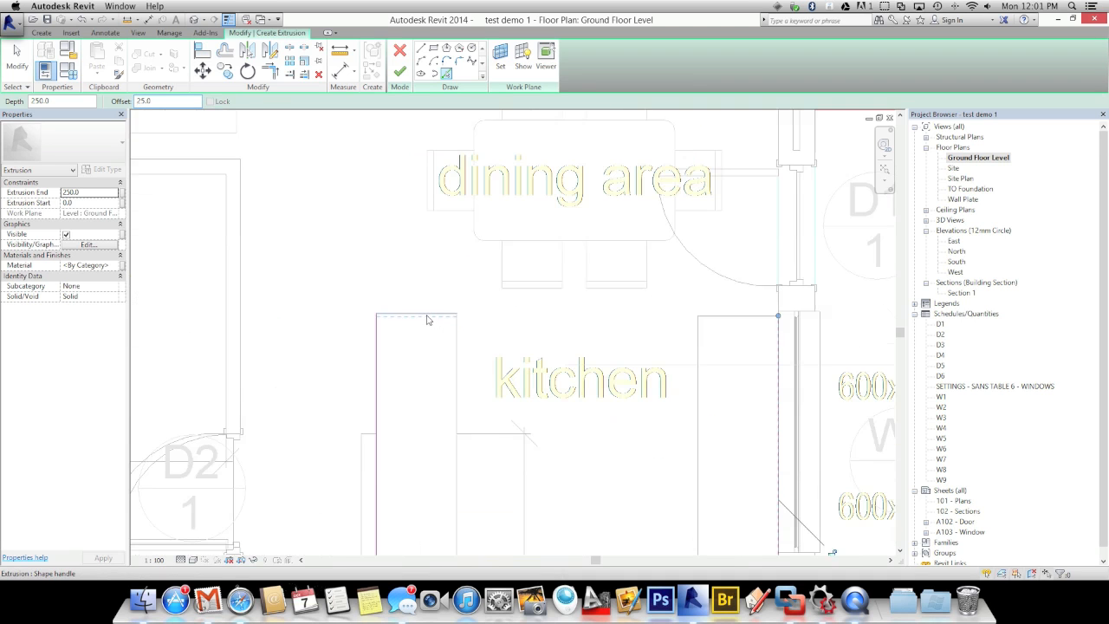
click(427, 314)
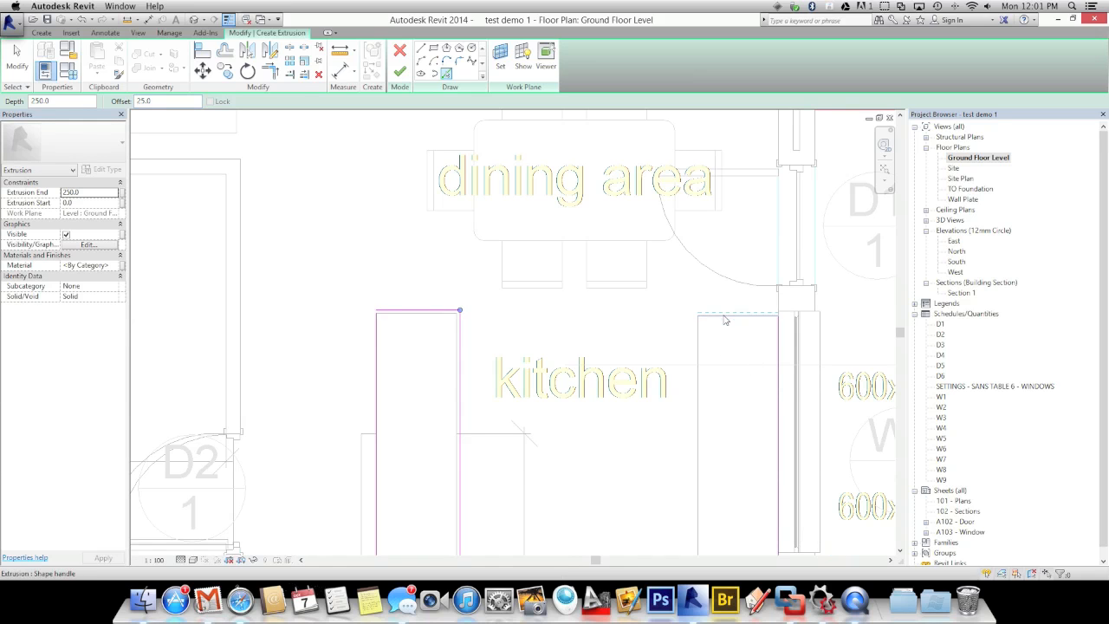
click(696, 315)
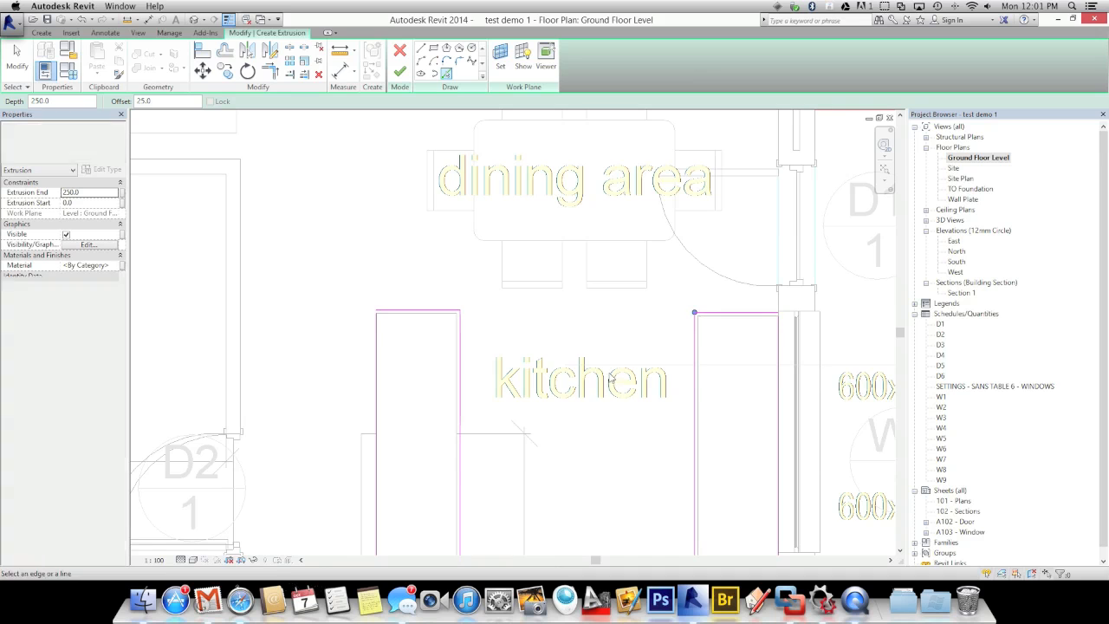
scroll(610, 379, down, 5)
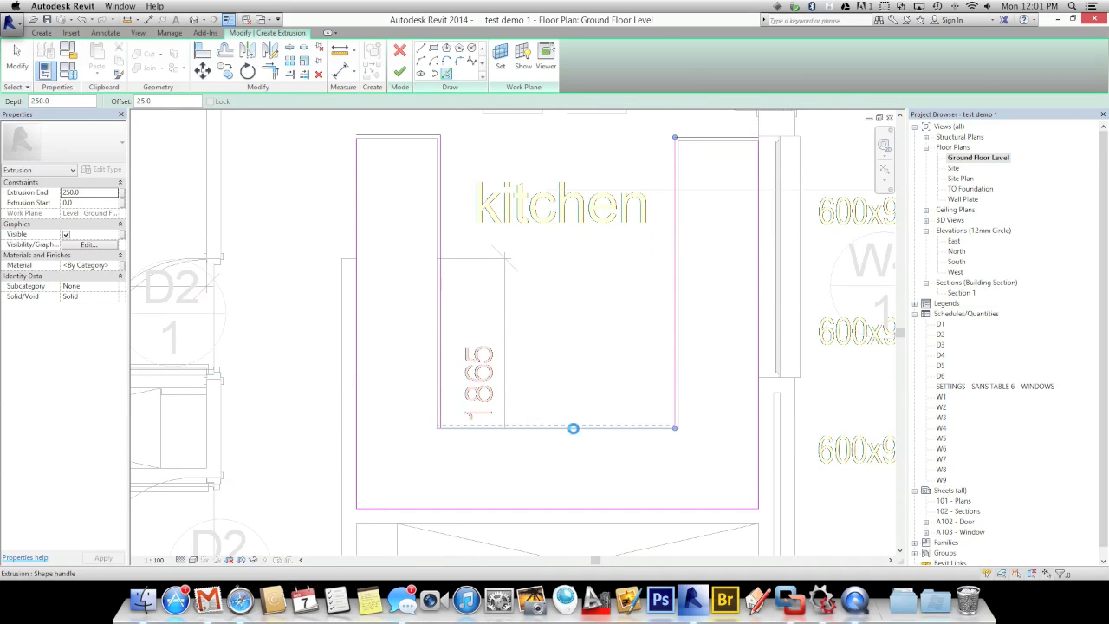
click(464, 425)
Close the open counter corner with Trim/Extend to Corner (TR)
key(Escape)
key(t)
key(r)
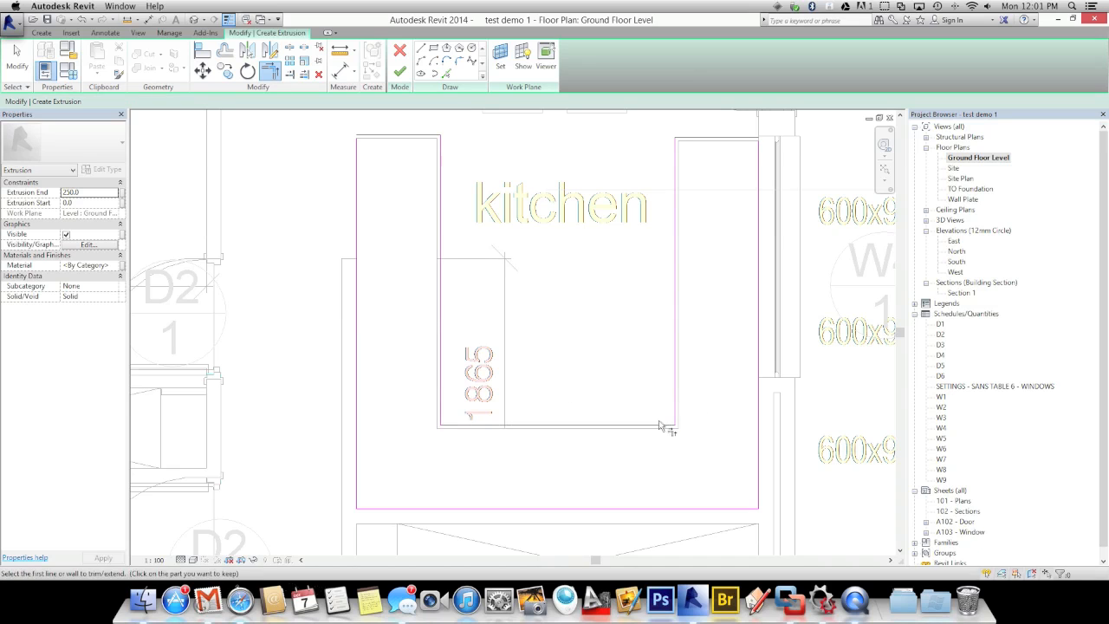
click(357, 161)
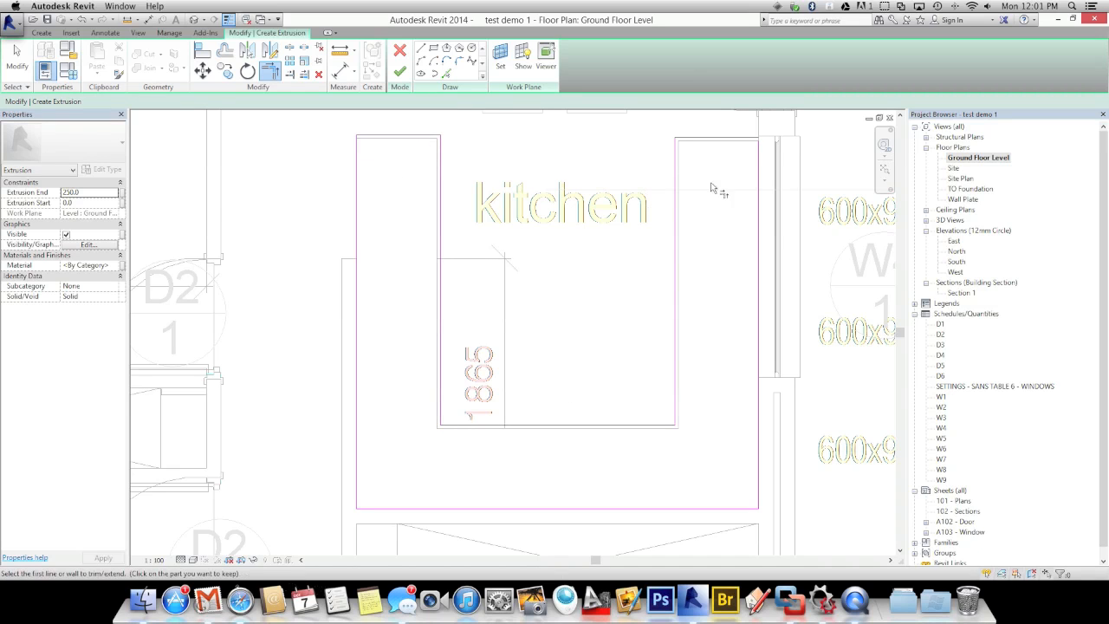
click(762, 174)
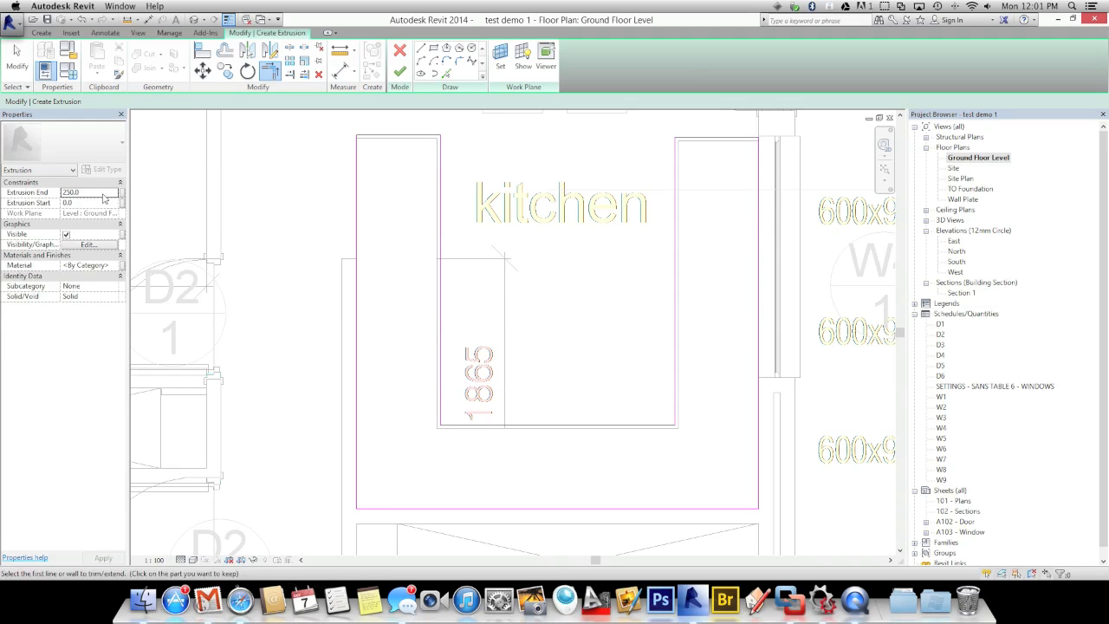
Give the benchtop an Extrusion End of 50 and the Default material, then finish the sketch
click(86, 192)
text(50)
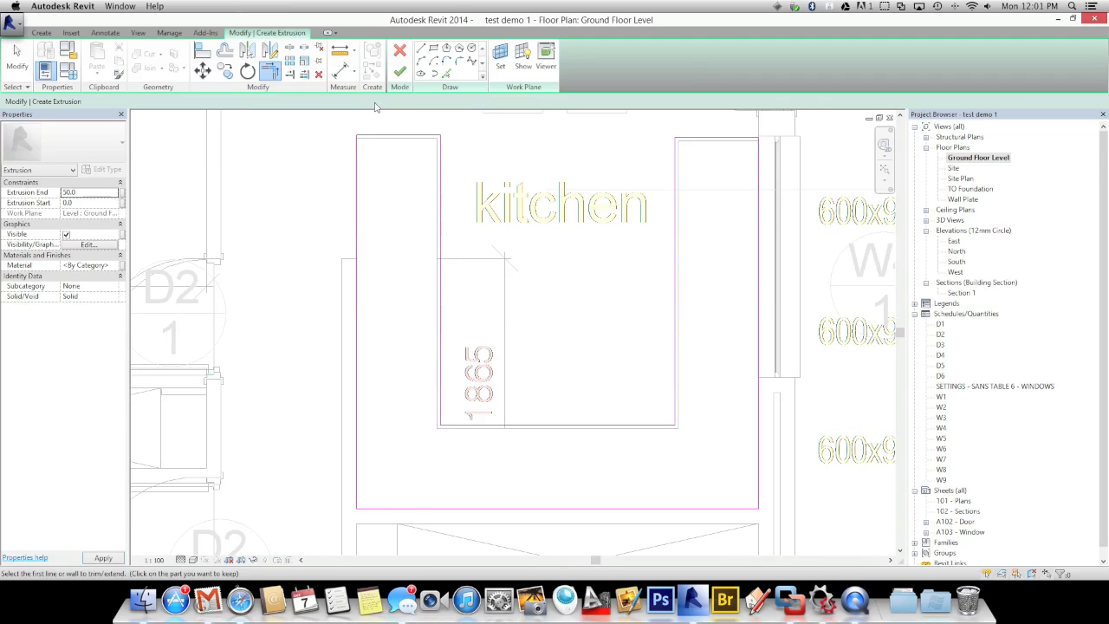
click(87, 265)
click(115, 267)
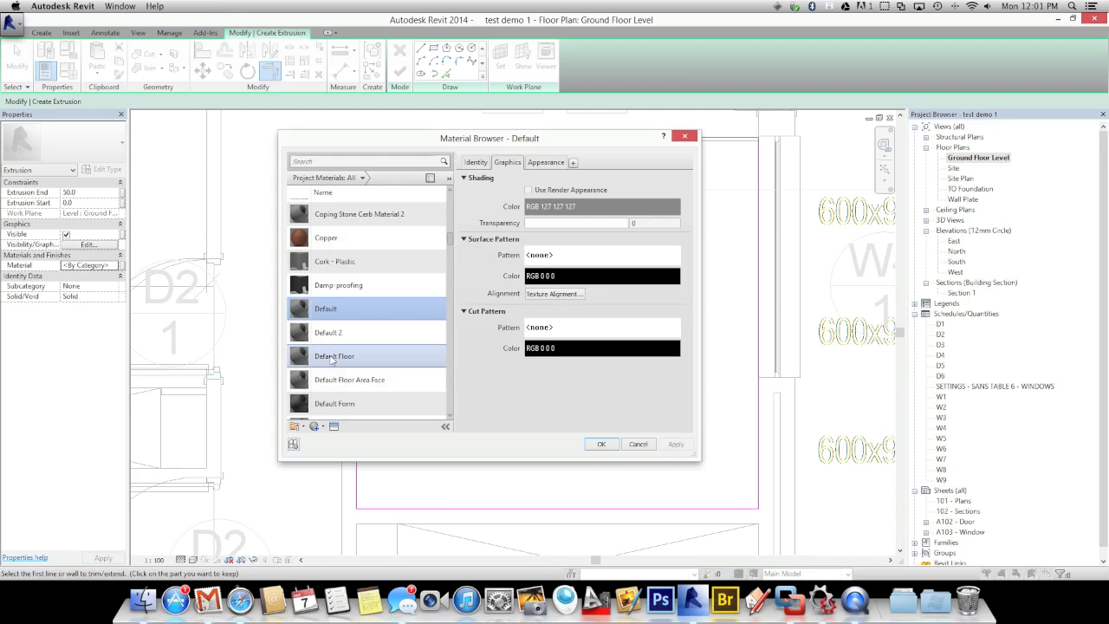
click(597, 445)
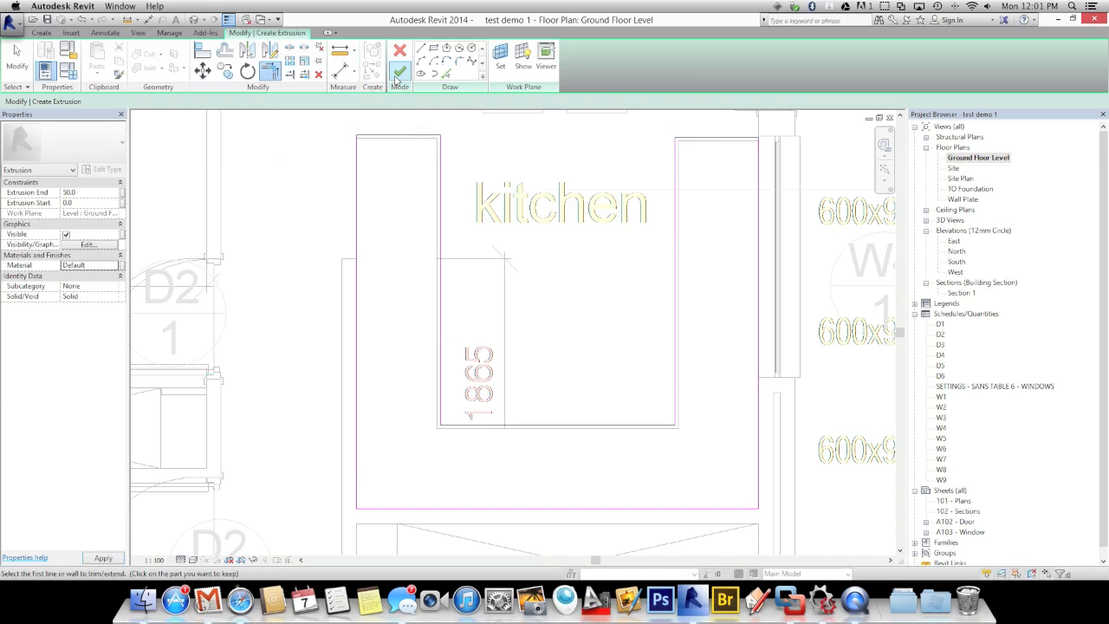
click(399, 74)
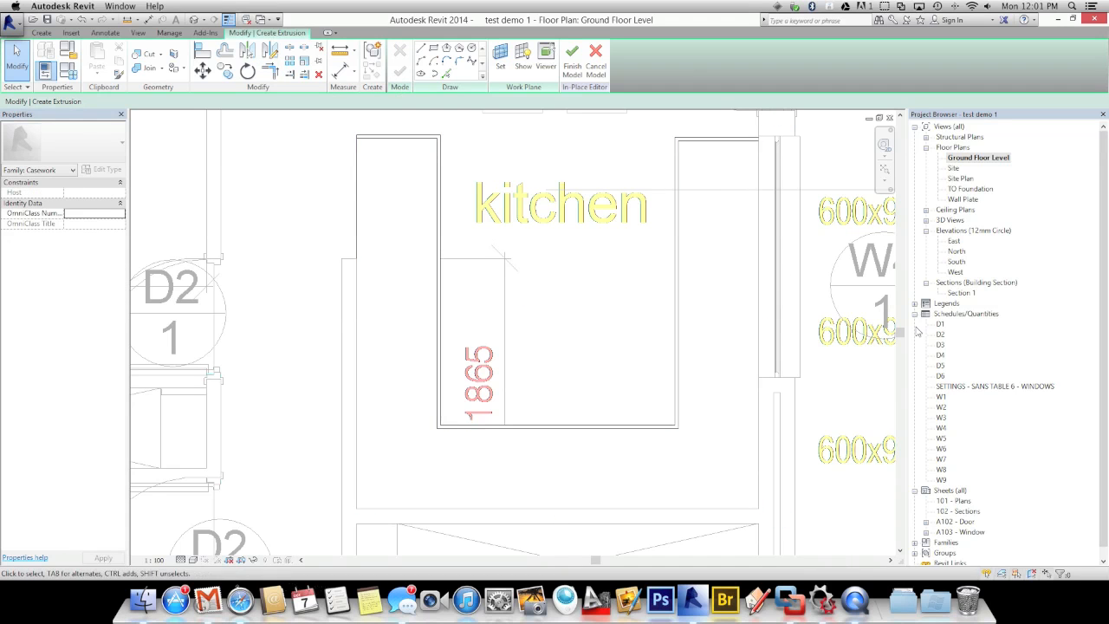
In Section 1, select the benchtop extrusion, abandoning a first attempt to drag it upward
double_click(958, 292)
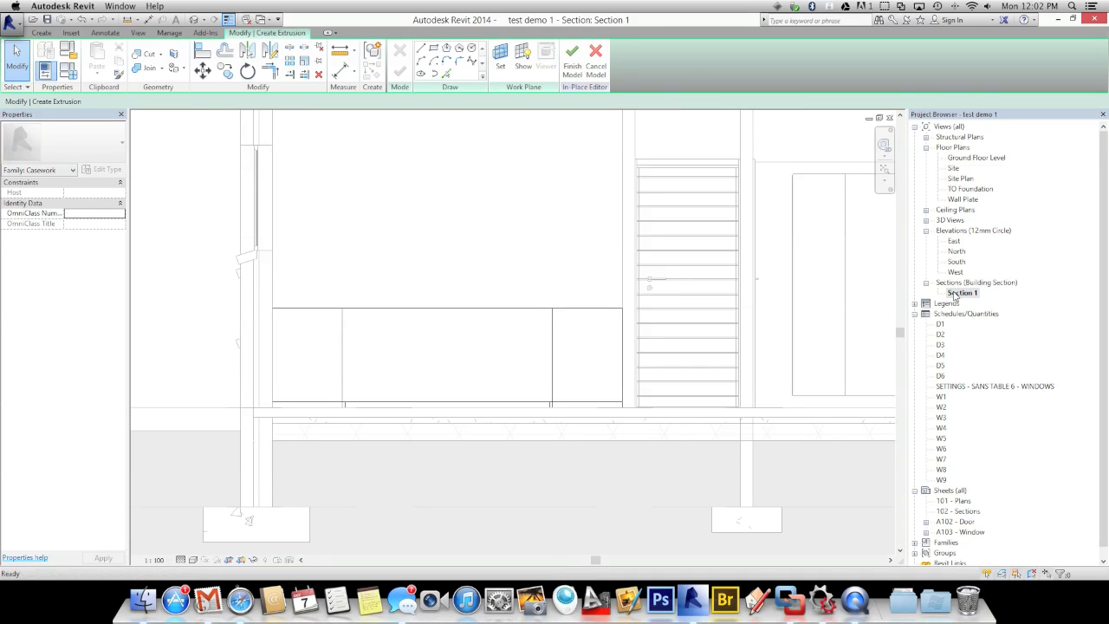
click(368, 404)
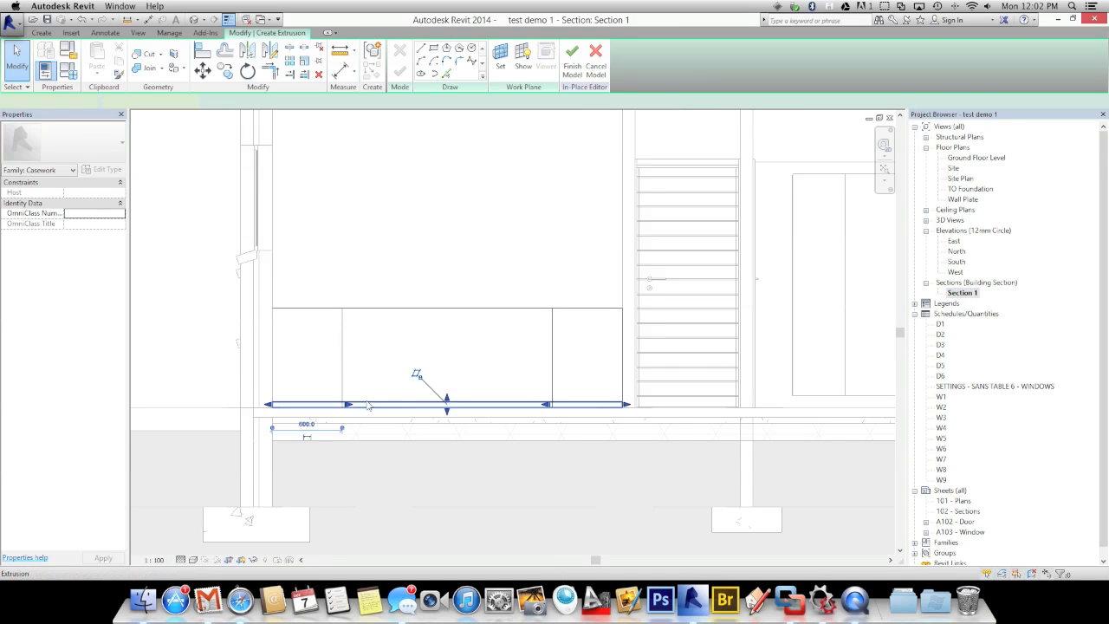
scroll(421, 377, up, 1)
scroll(421, 379, up, 1)
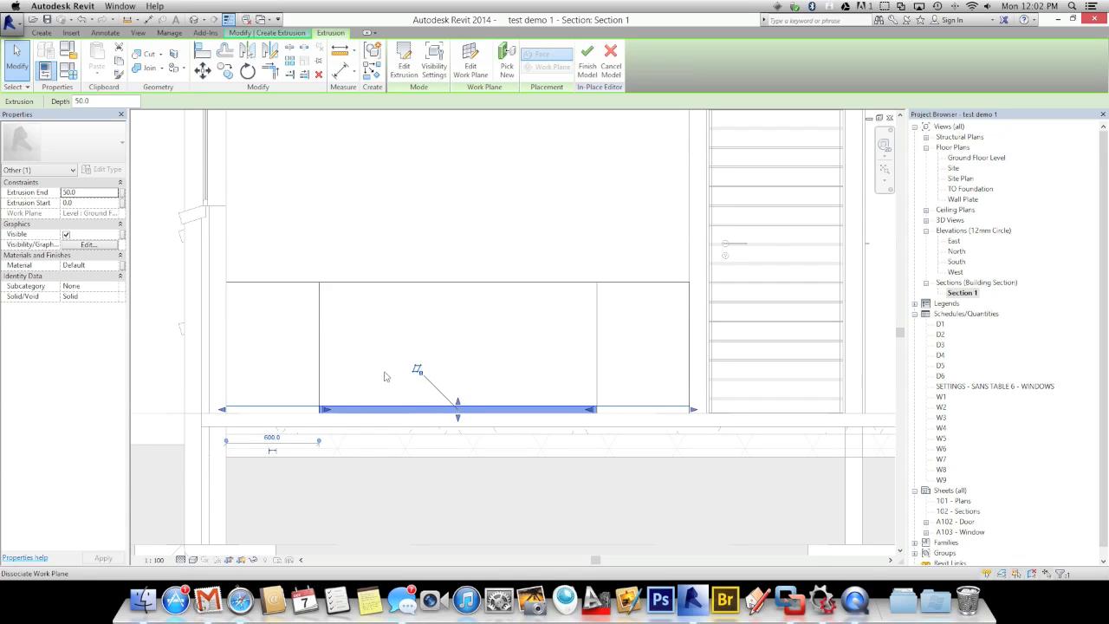
double_click(417, 371)
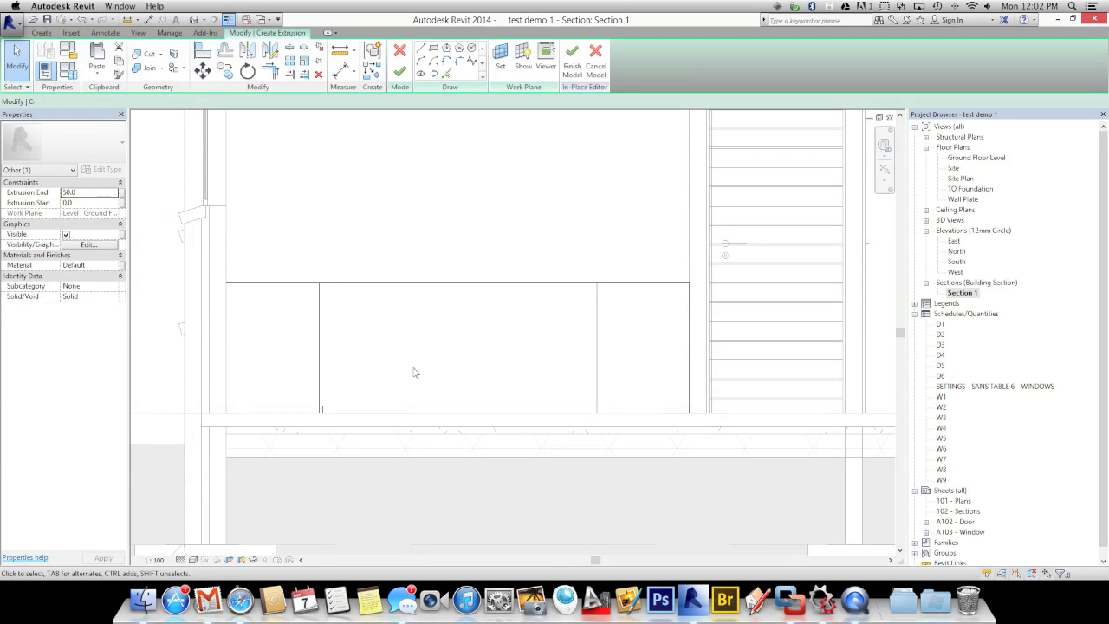
click(359, 410)
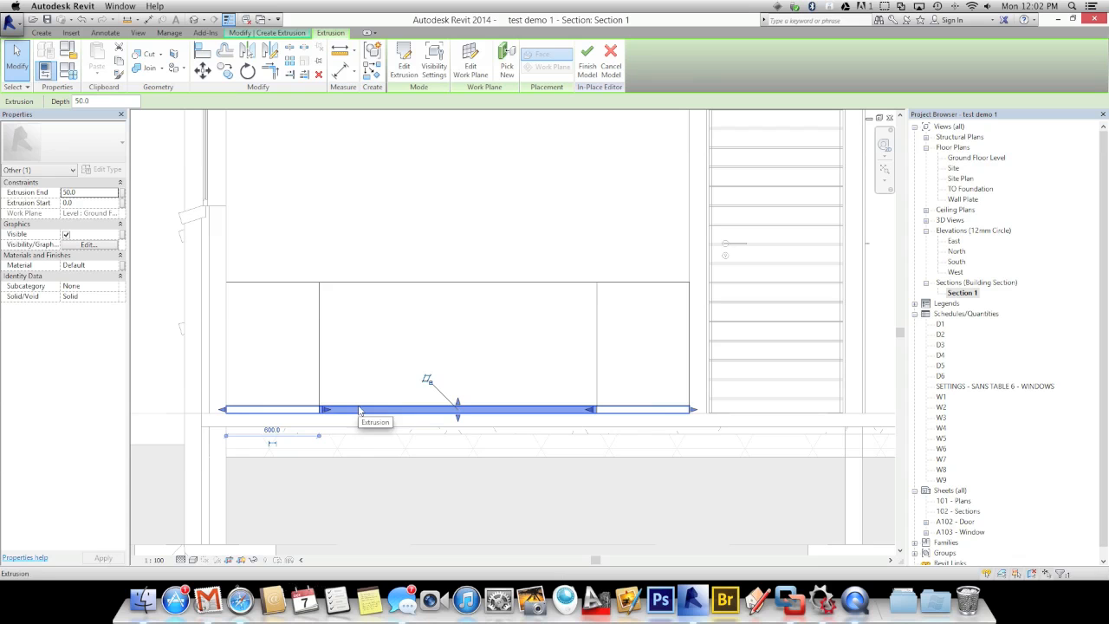
key(m)
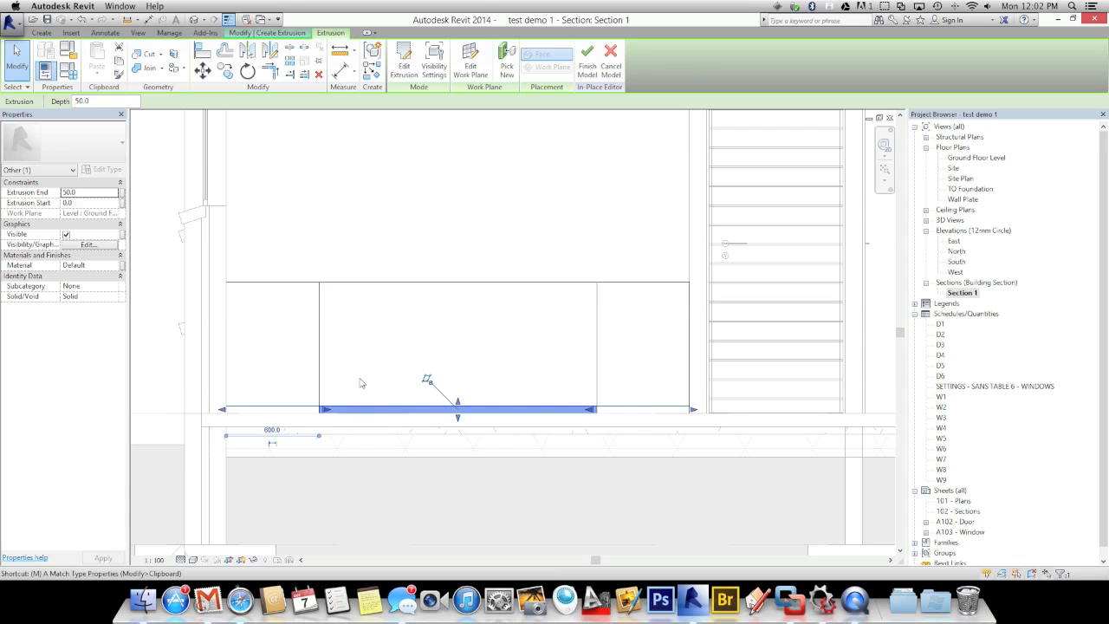
key(d)
click(359, 410)
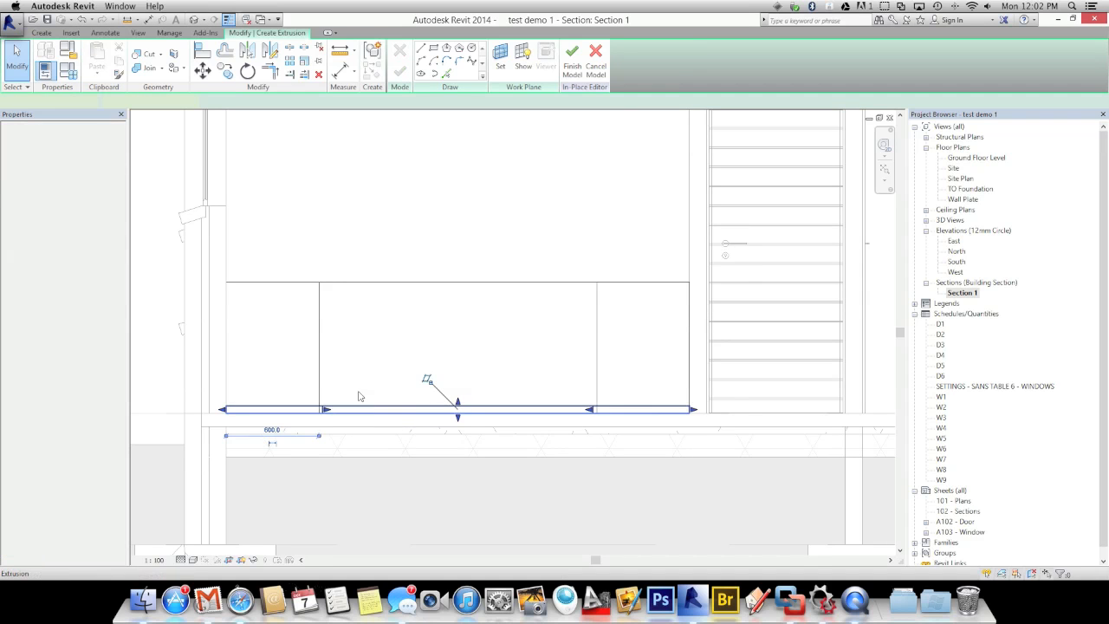
drag(367, 410, 366, 344)
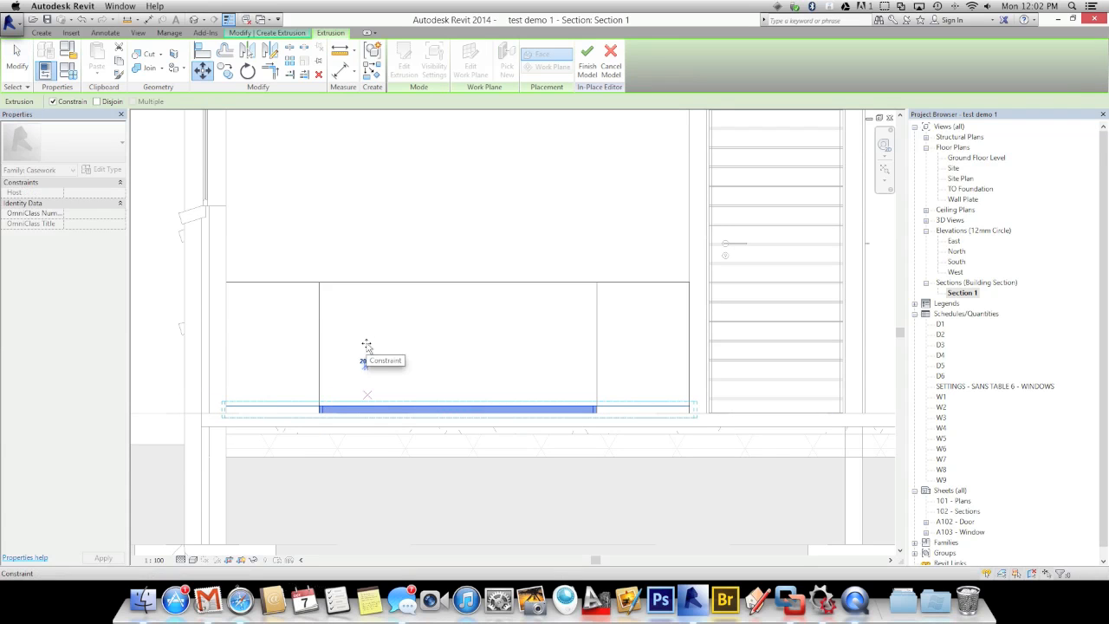
key(Escape)
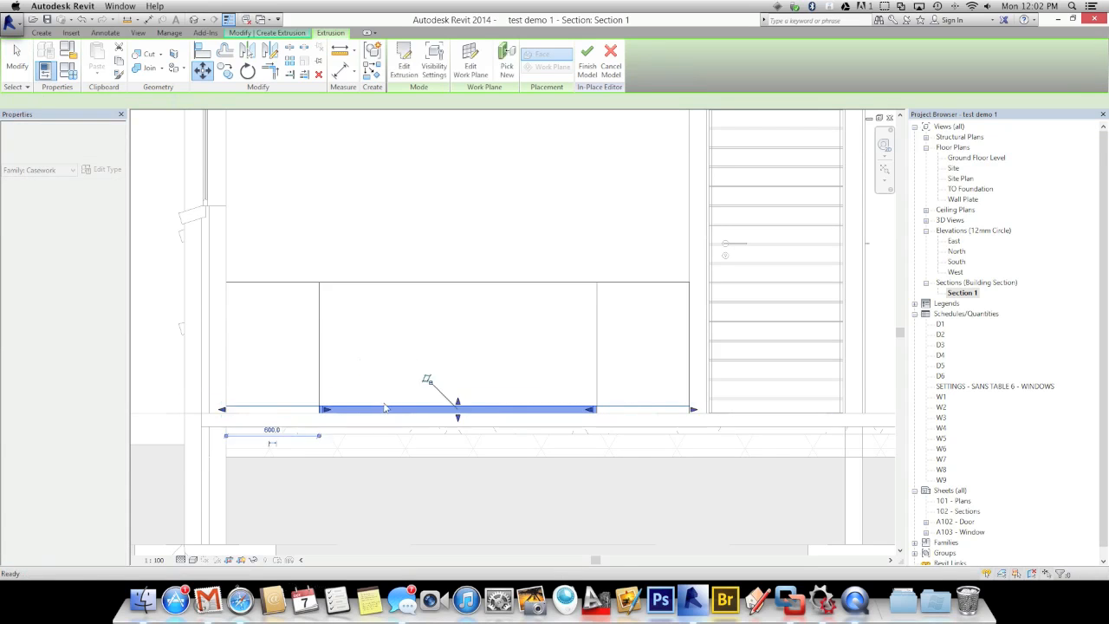
Move the benchtop up 850 with MV and finish the Kitchen in-place model
double_click(387, 409)
click(386, 409)
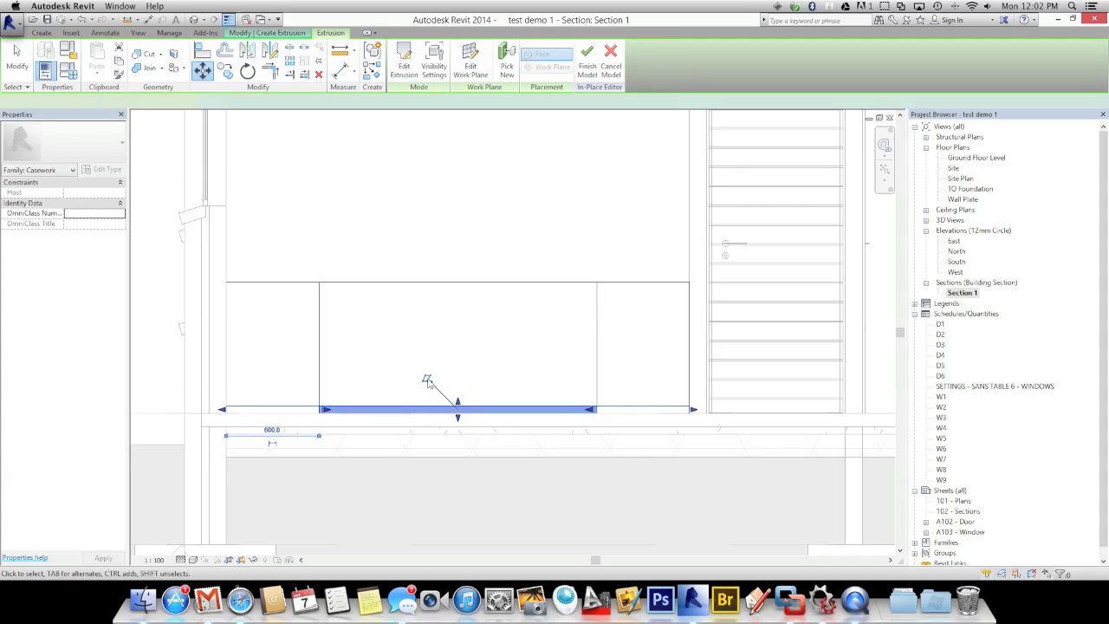
key(m)
key(v)
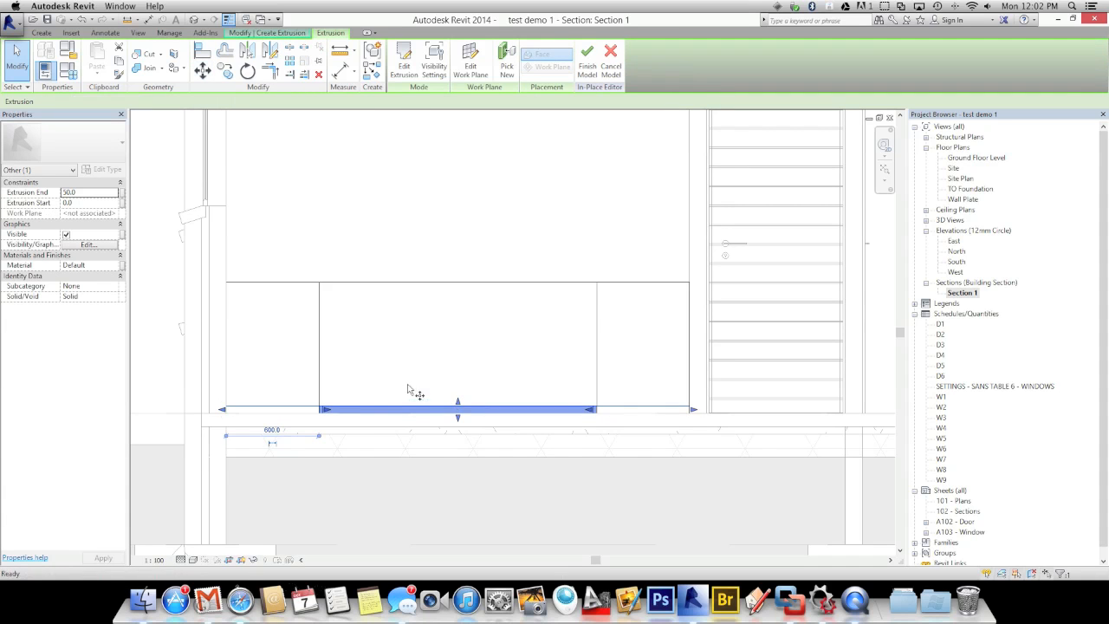
click(403, 385)
text(850)
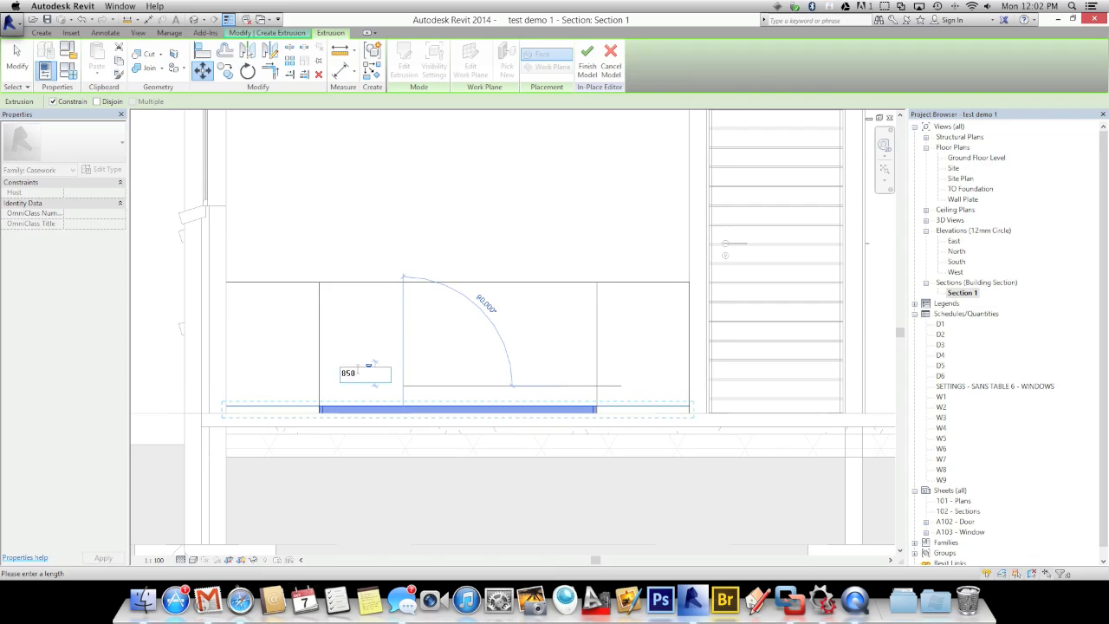
key(Return)
click(381, 317)
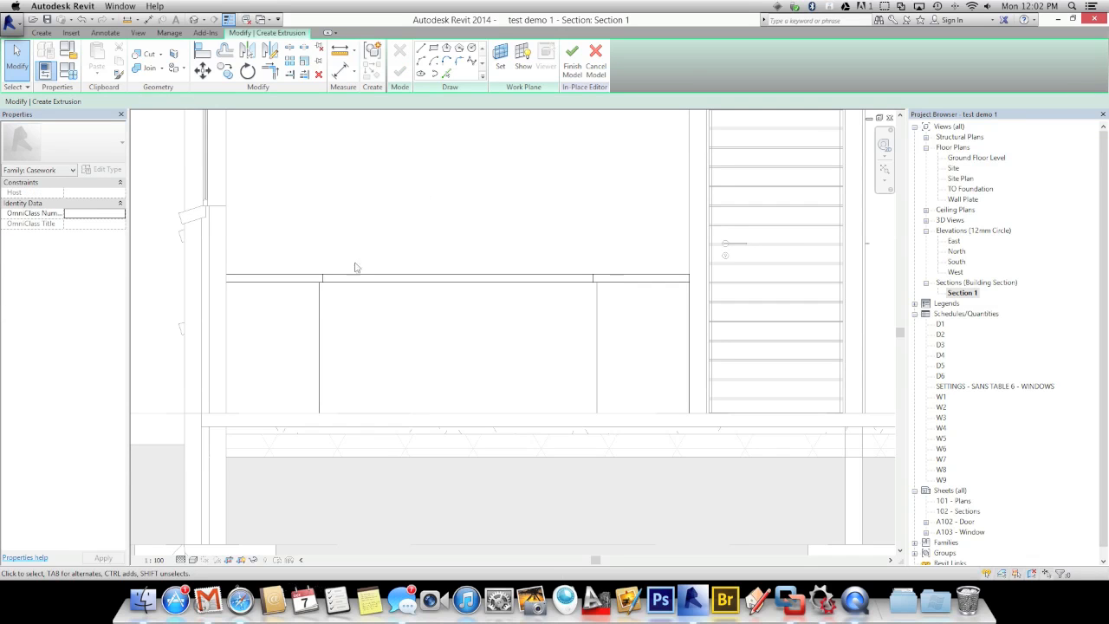
click(573, 69)
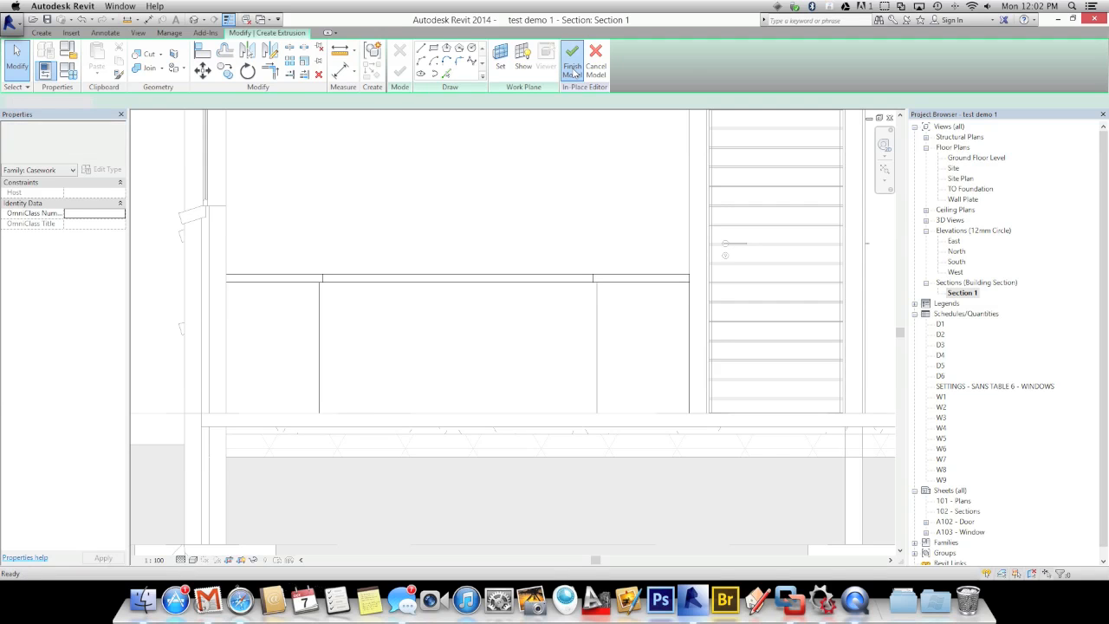
click(508, 282)
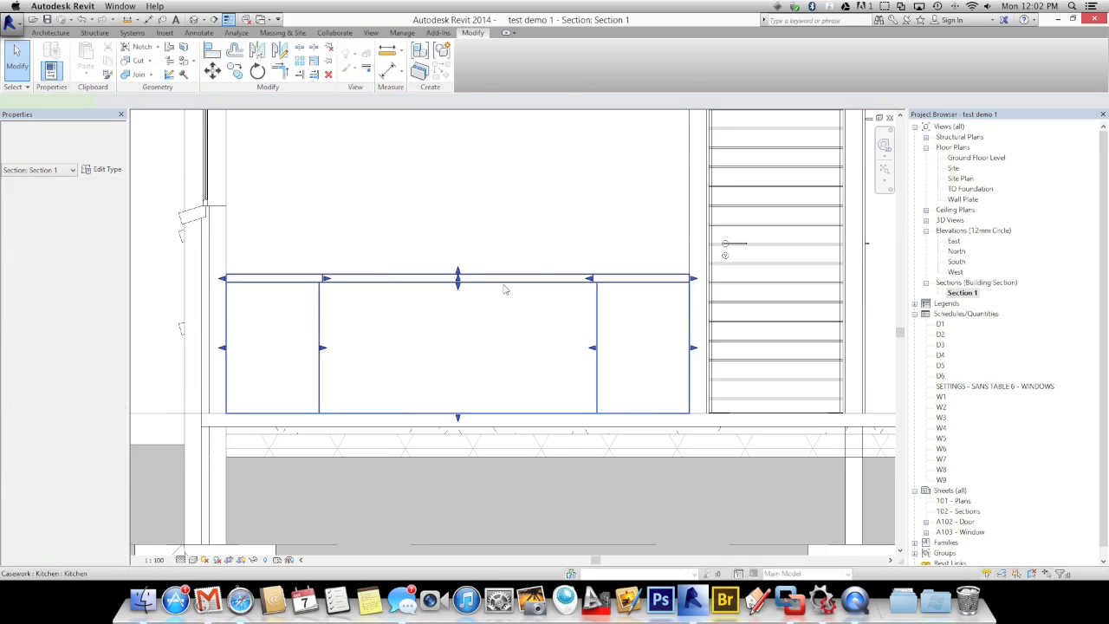
click(957, 159)
double_click(957, 159)
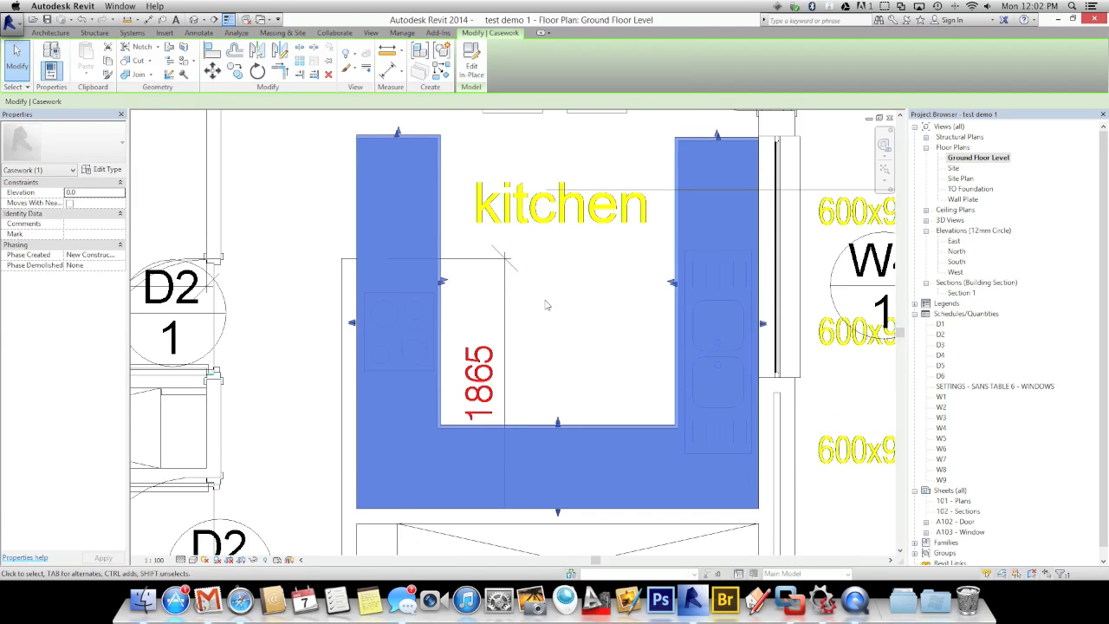
scroll(546, 305, down, 2)
key(Escape)
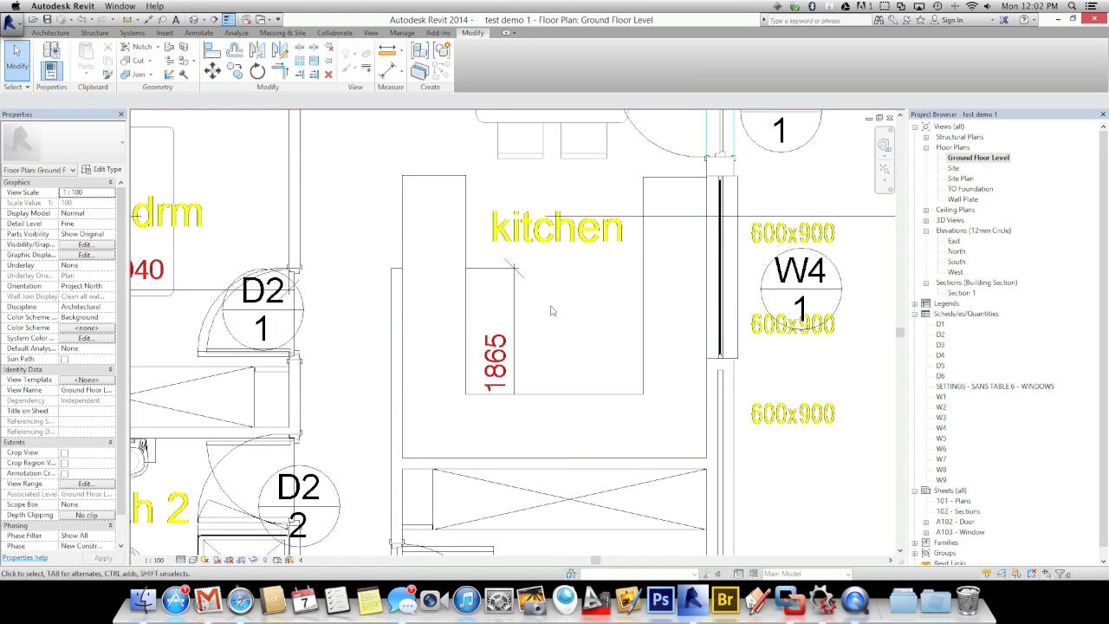
scroll(551, 310, down, 2)
scroll(551, 310, down, 3)
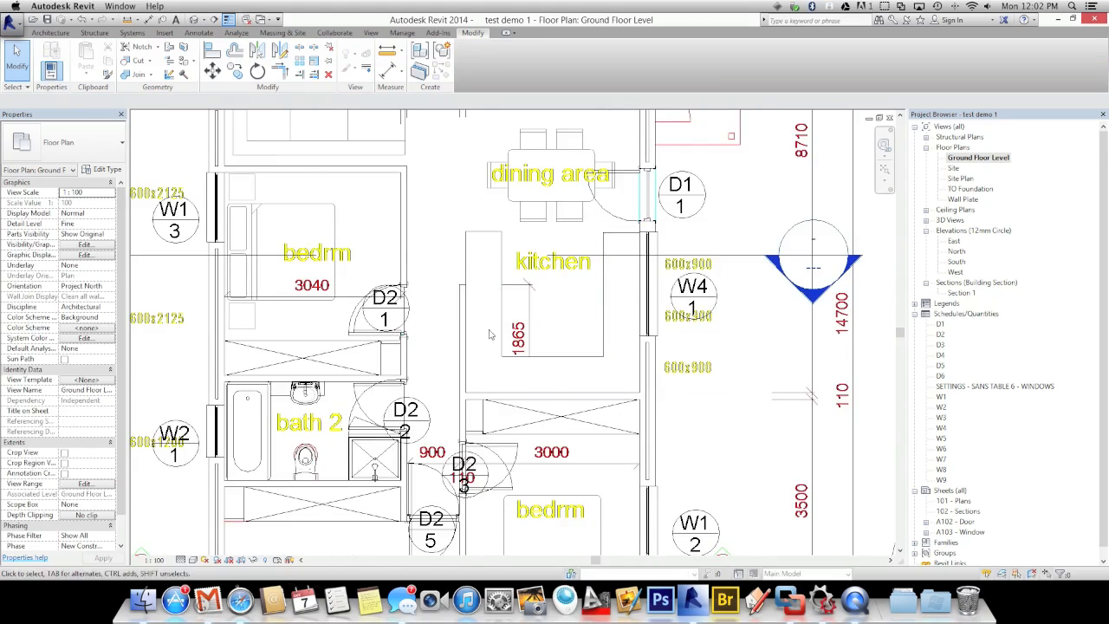
scroll(469, 248, up, 1)
middle_drag(468, 247, 497, 322)
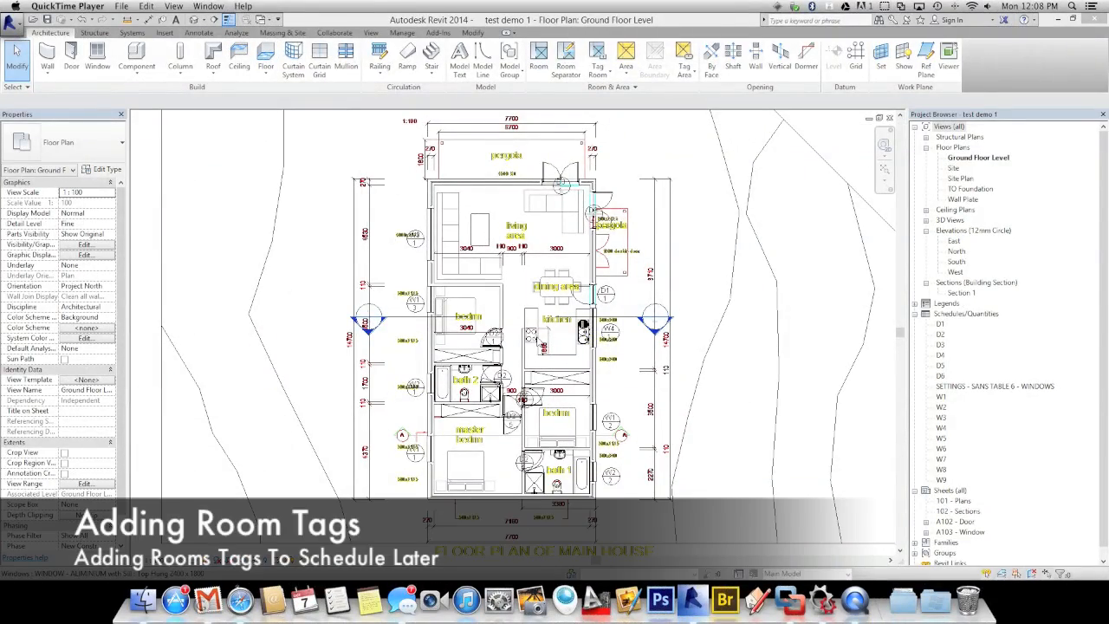
Reposition the Ground Floor plan and select the imported Demo Plans.dwg linework
scroll(583, 347, up, 5)
middle_drag(584, 350, 584, 357)
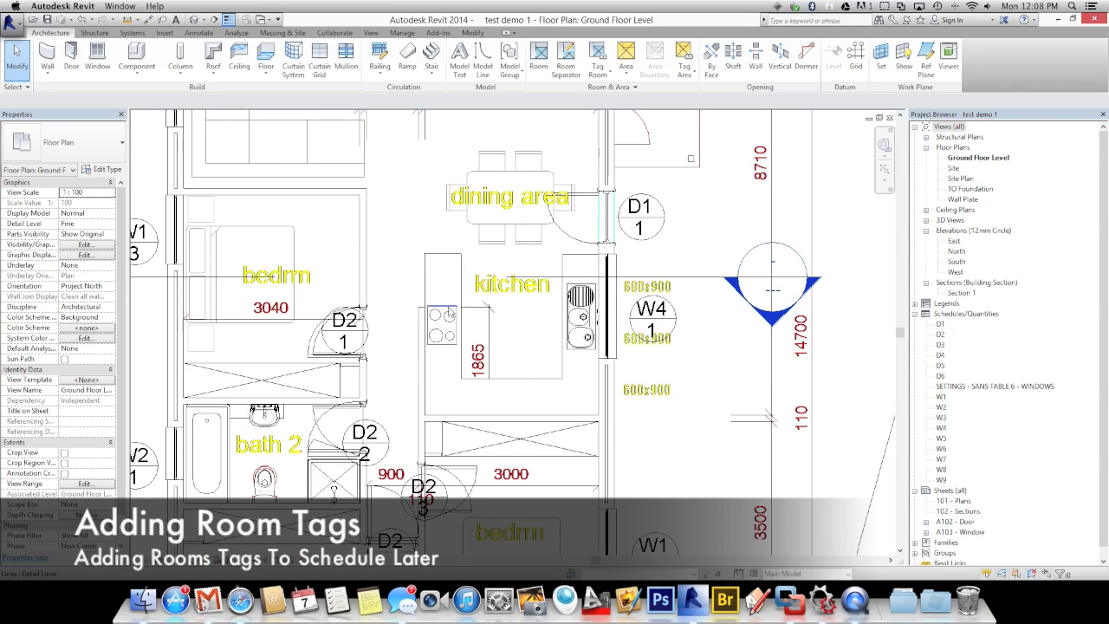
scroll(439, 350, up, 2)
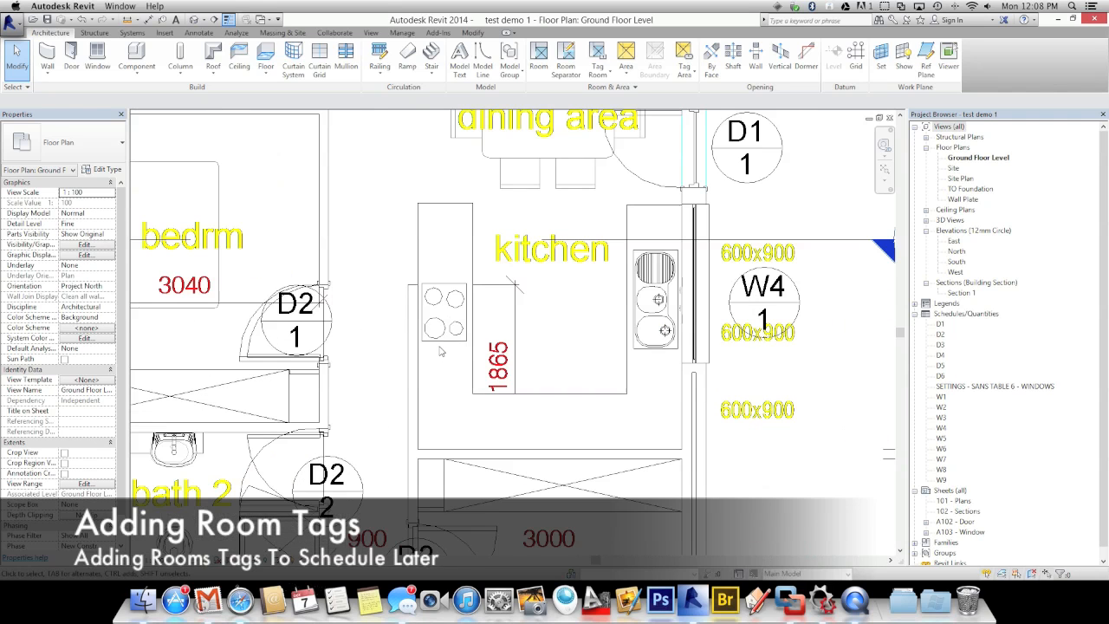
scroll(439, 347, down, 1)
scroll(438, 345, down, 4)
middle_drag(439, 335, 469, 368)
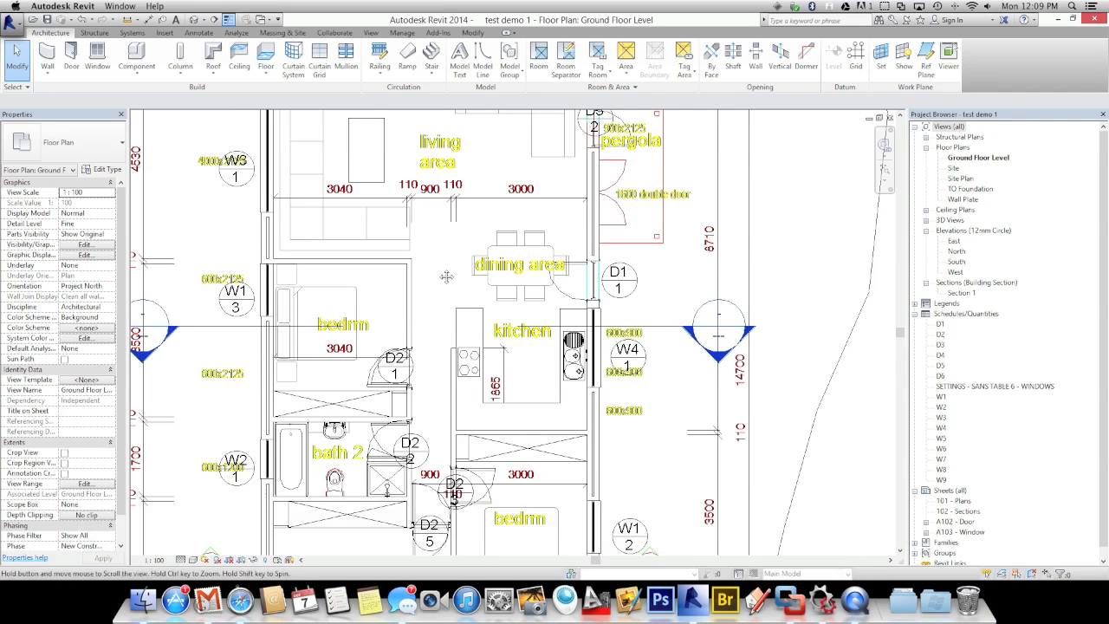
click(495, 286)
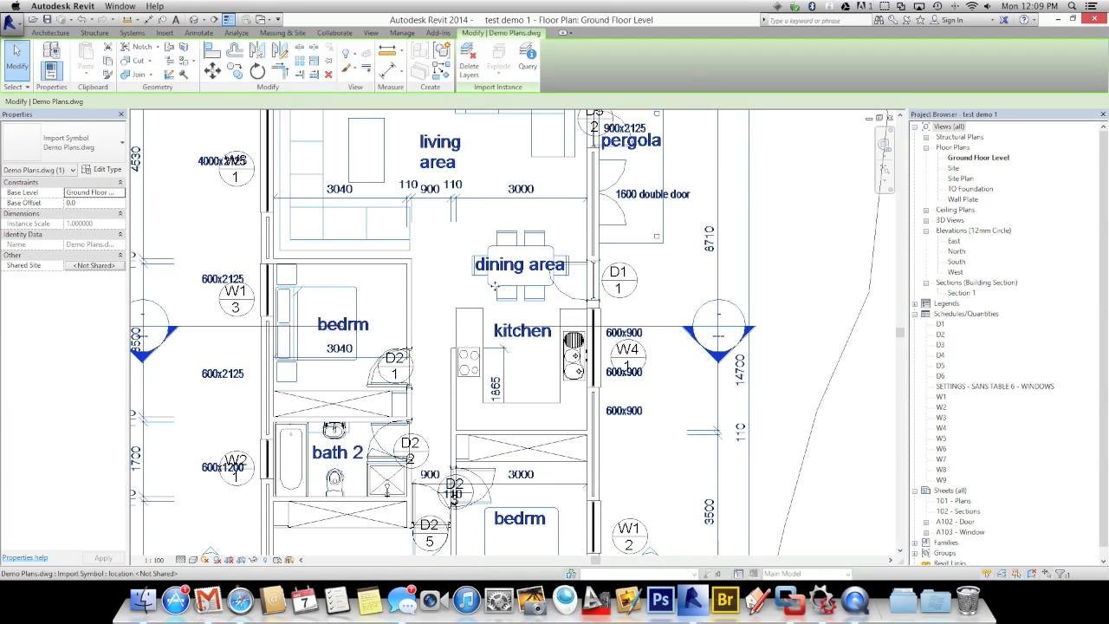
key(Delete)
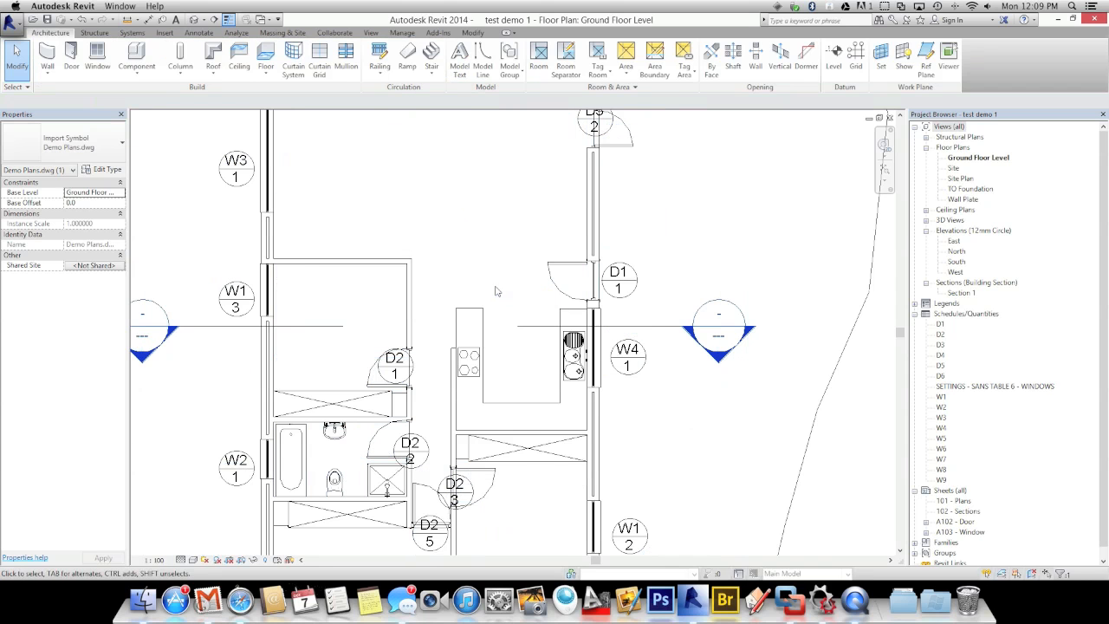
scroll(474, 282, down, 5)
middle_drag(465, 277, 538, 250)
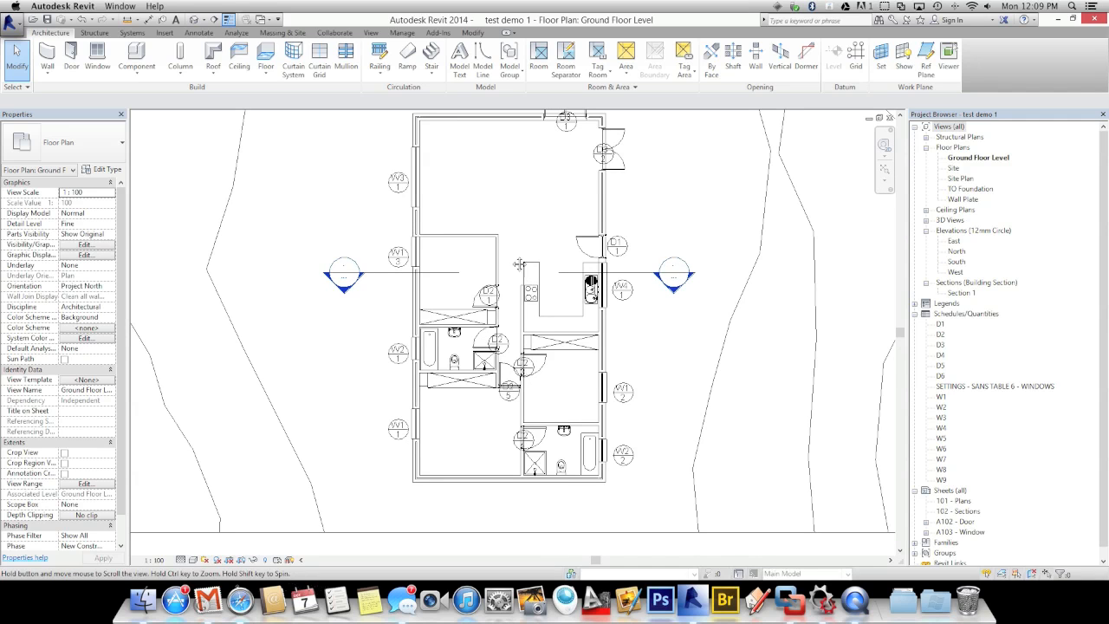
scroll(537, 240, up, 3)
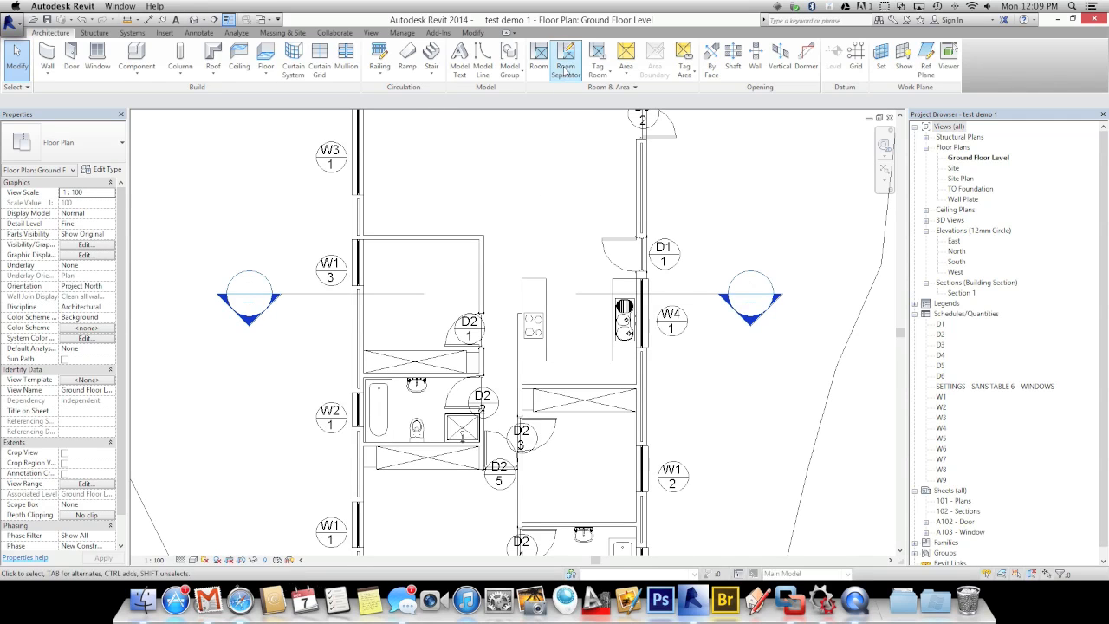
scroll(564, 216, up, 2)
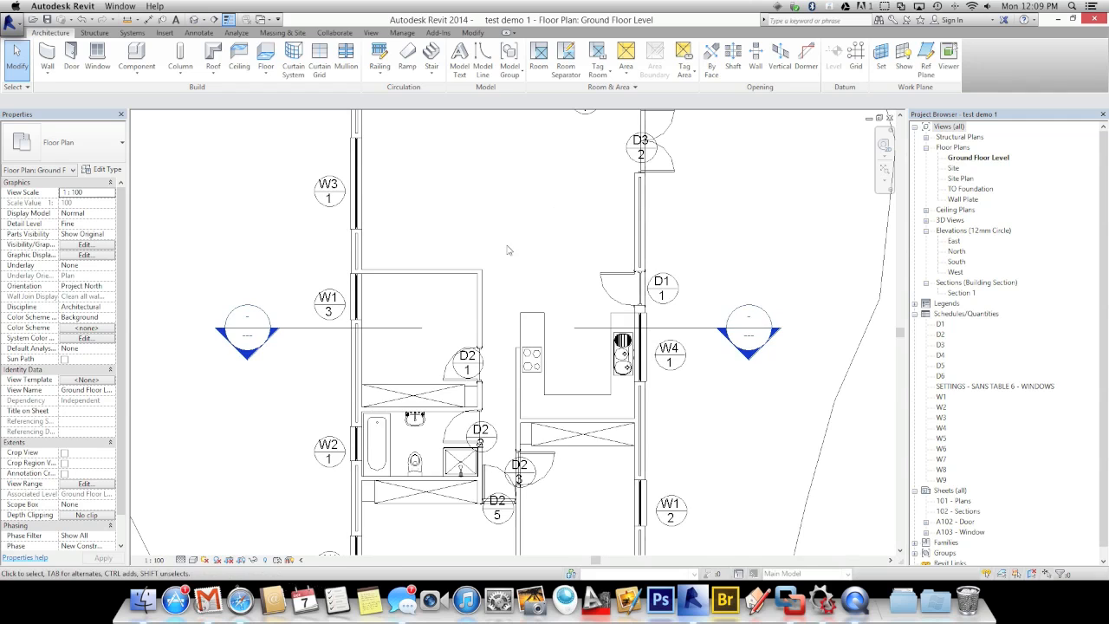
scroll(515, 271, up, 1)
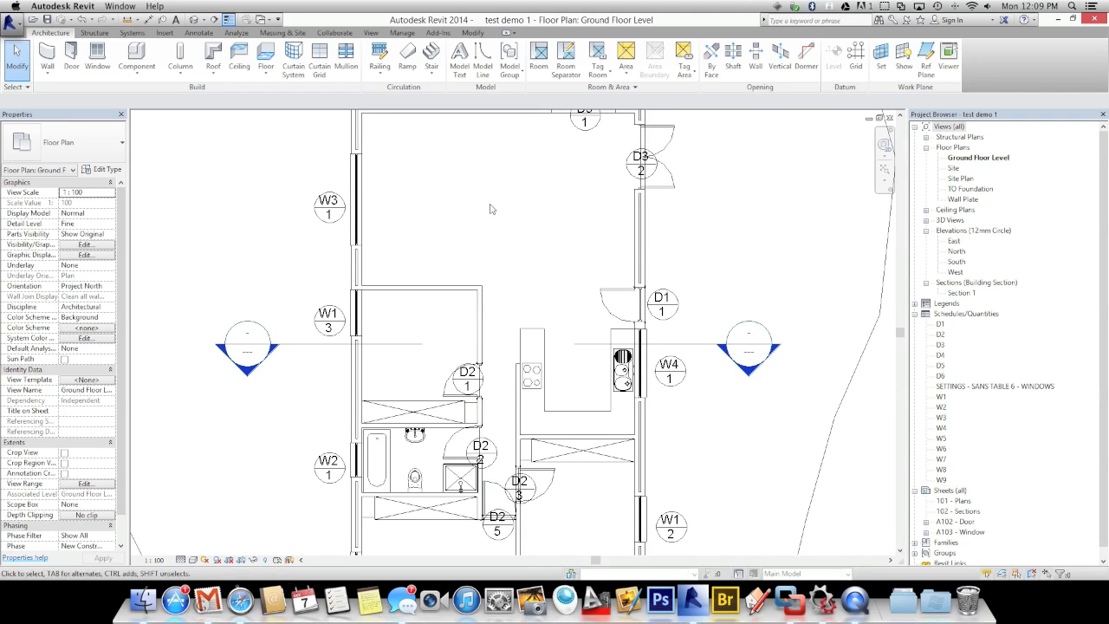
click(538, 59)
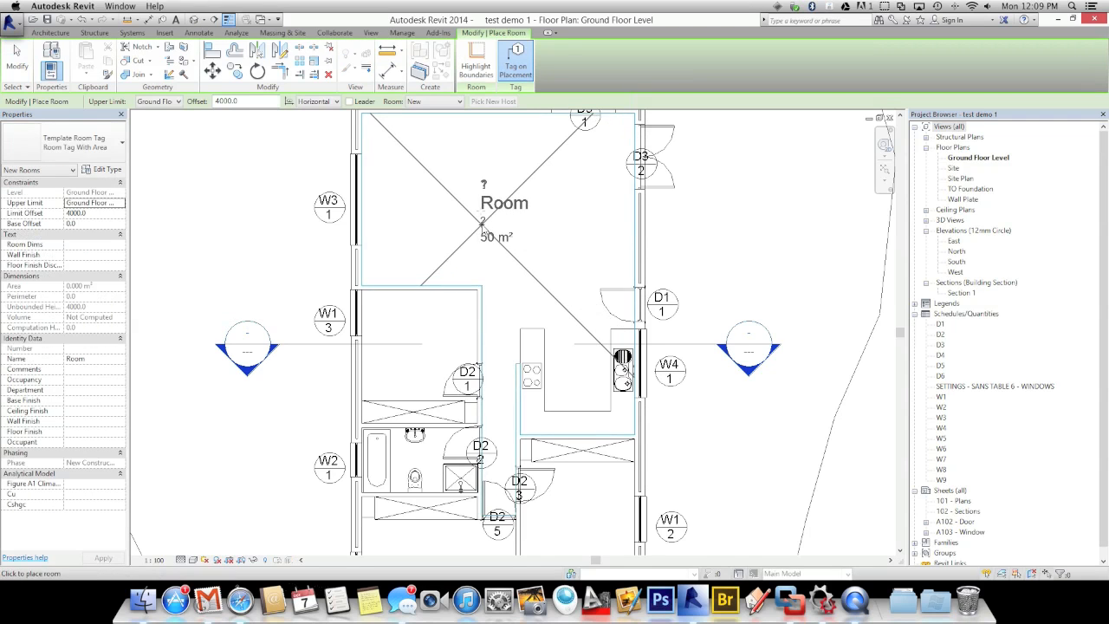
click(484, 227)
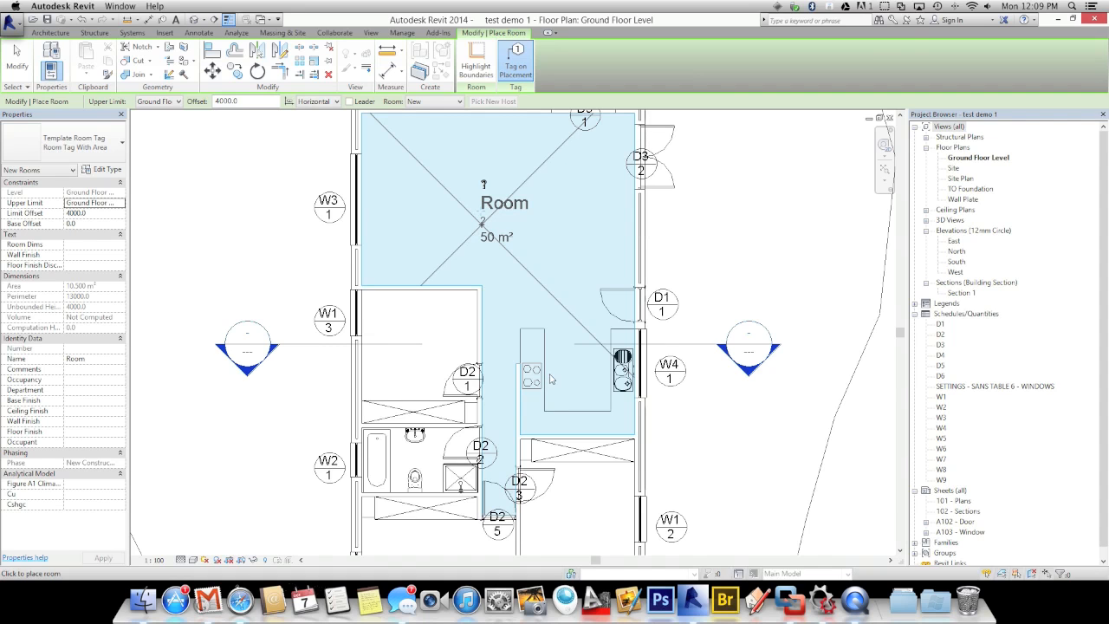
key(Escape)
key(ctrl+z)
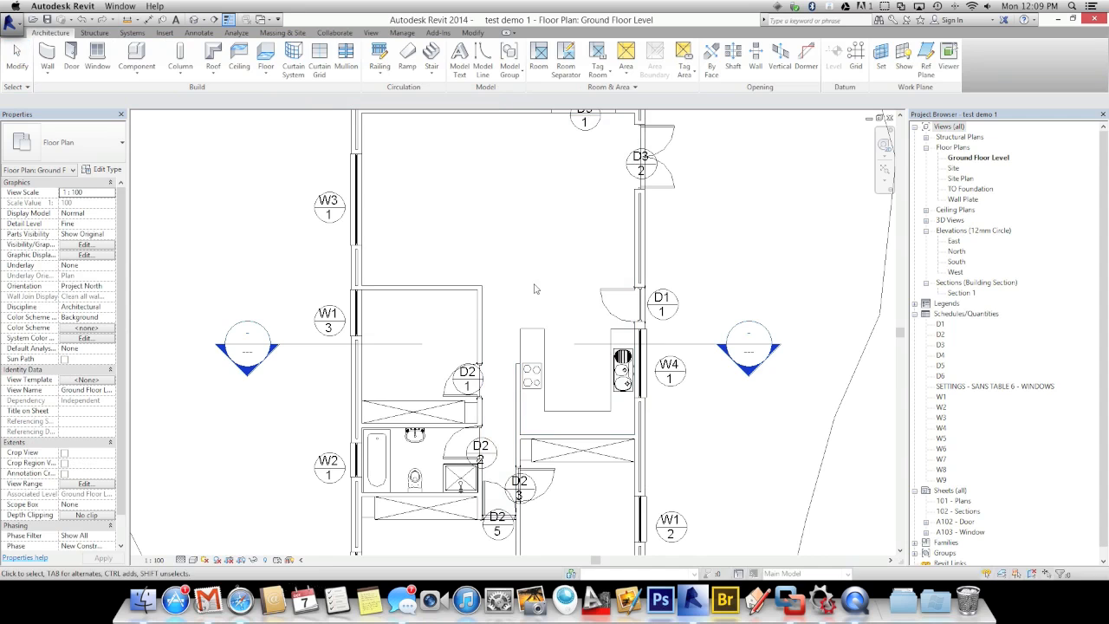
Draw room separation lines along the kitchen top and up the corridor edge to the left wall
click(566, 62)
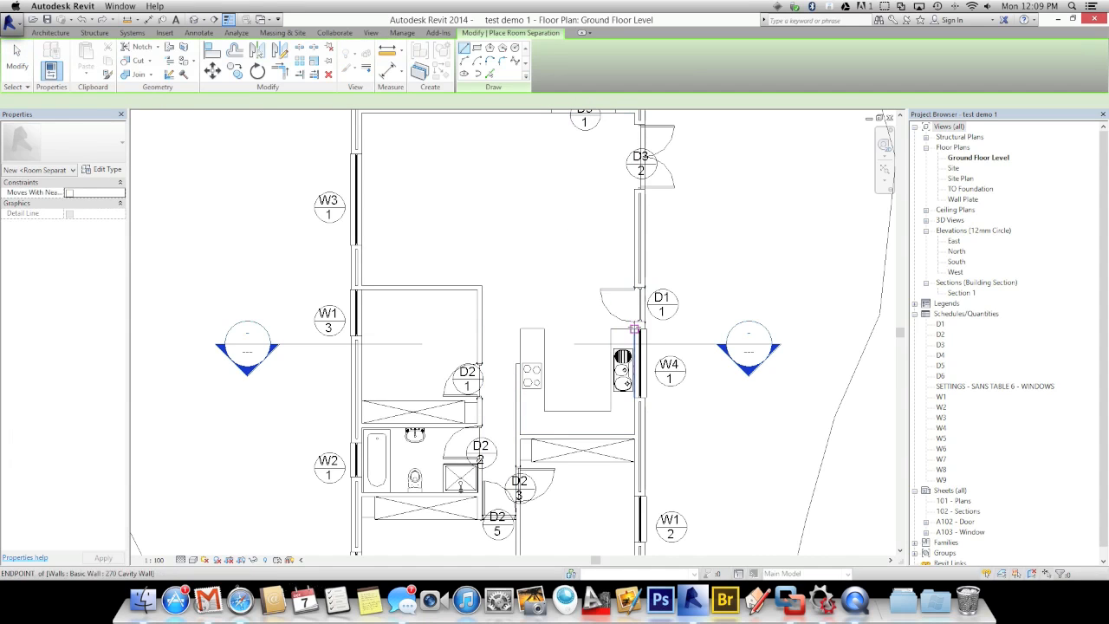
click(636, 329)
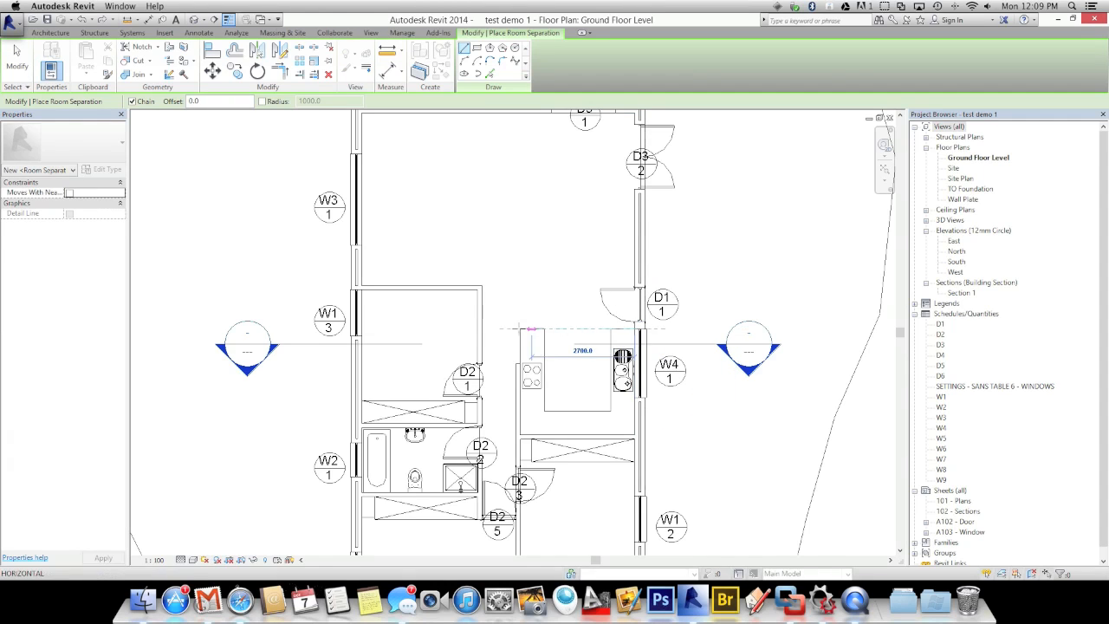
click(516, 330)
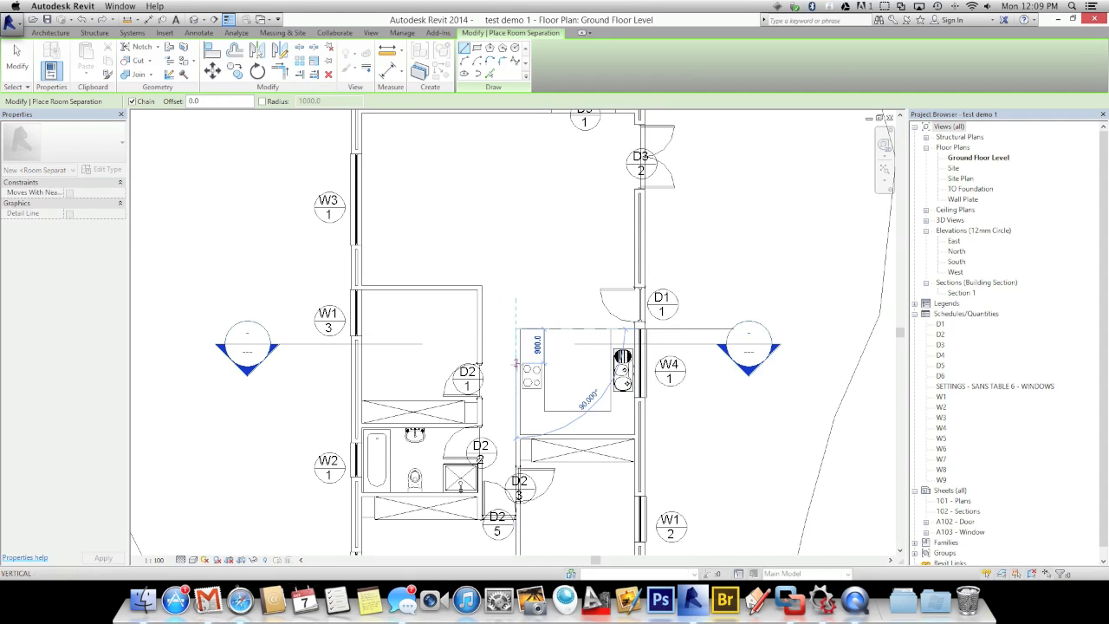
click(516, 362)
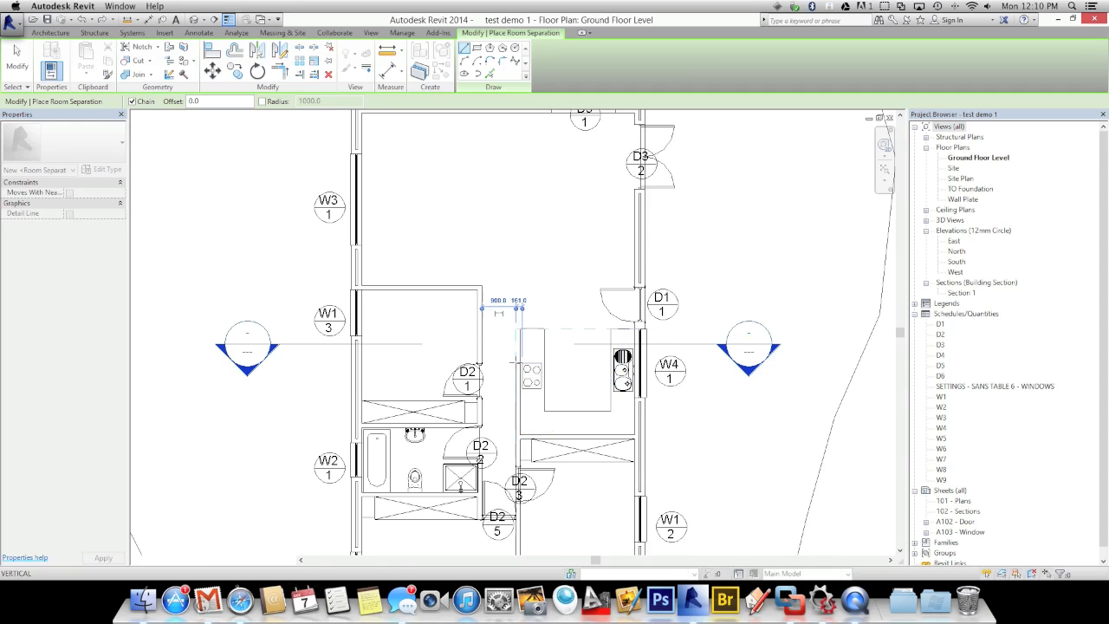
key(Escape)
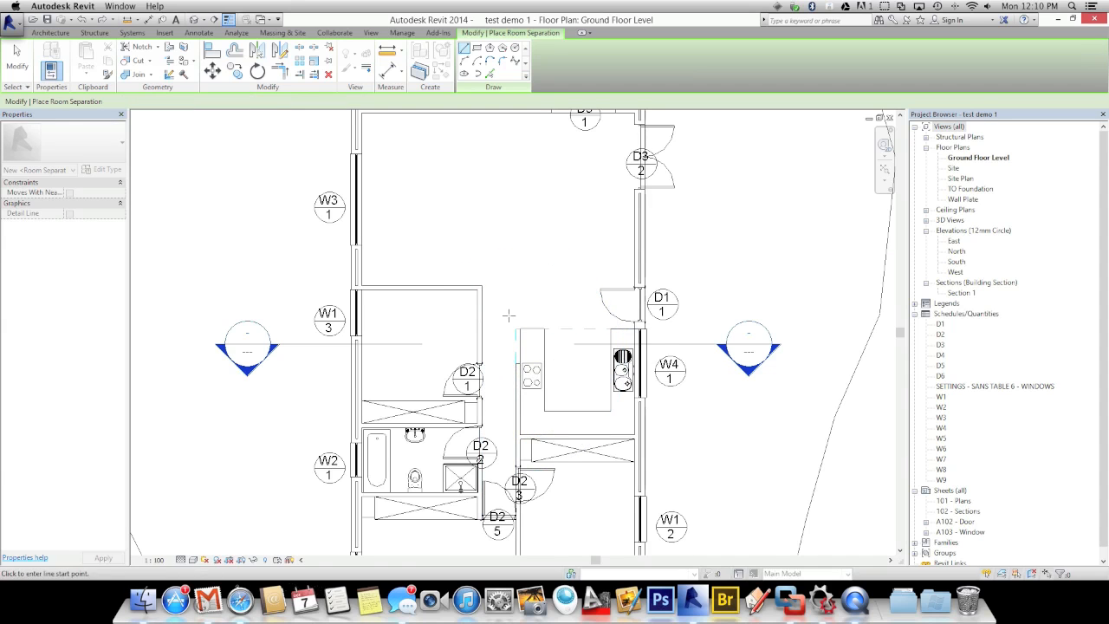
click(515, 329)
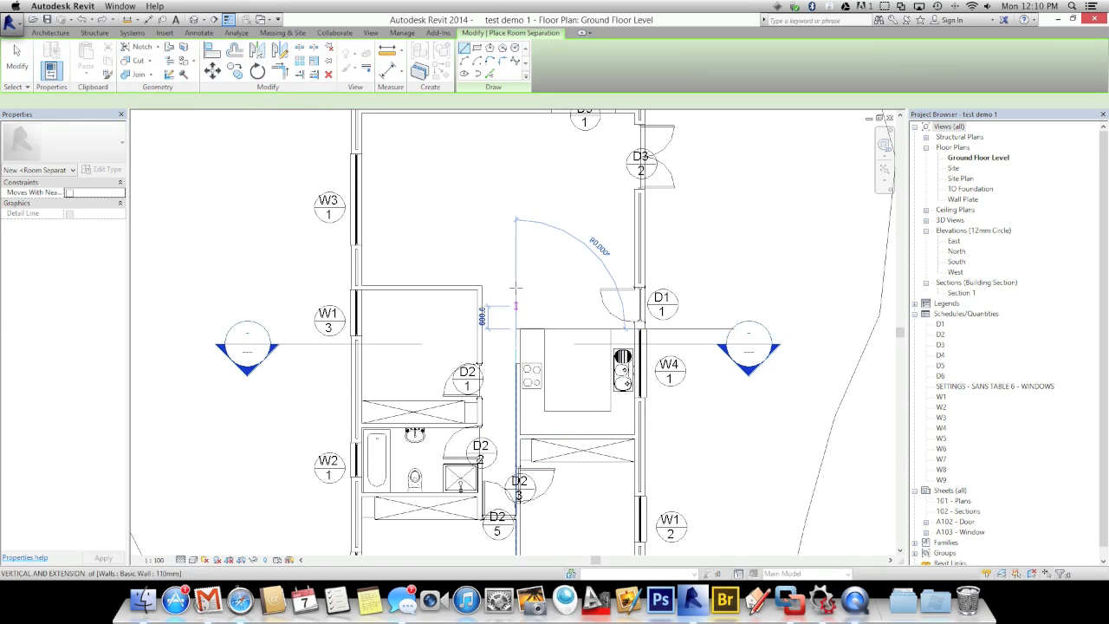
click(515, 286)
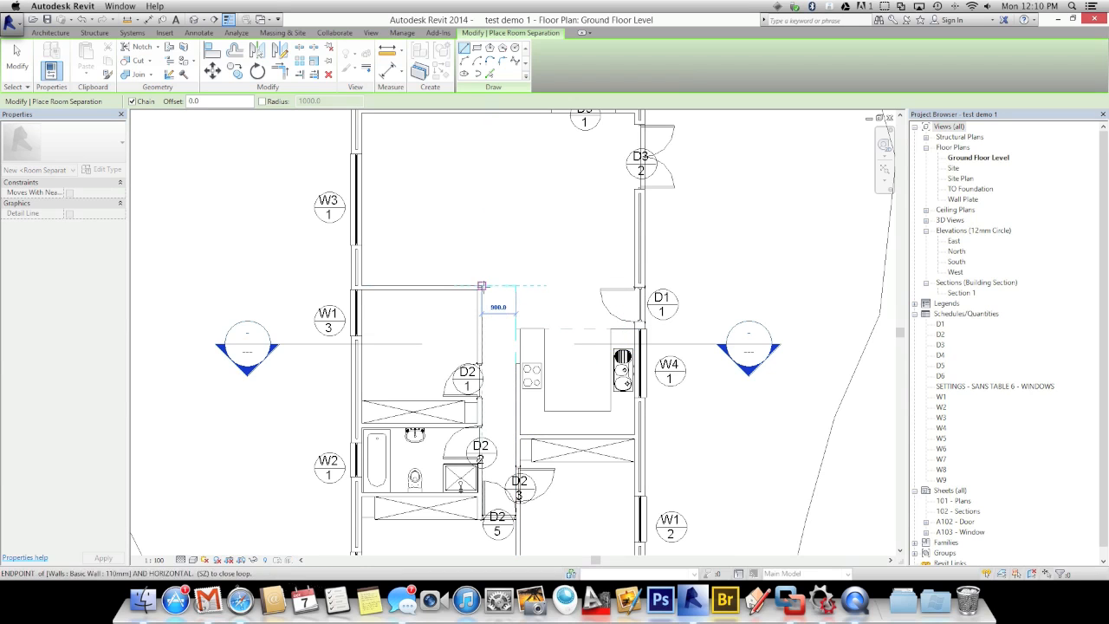
click(482, 286)
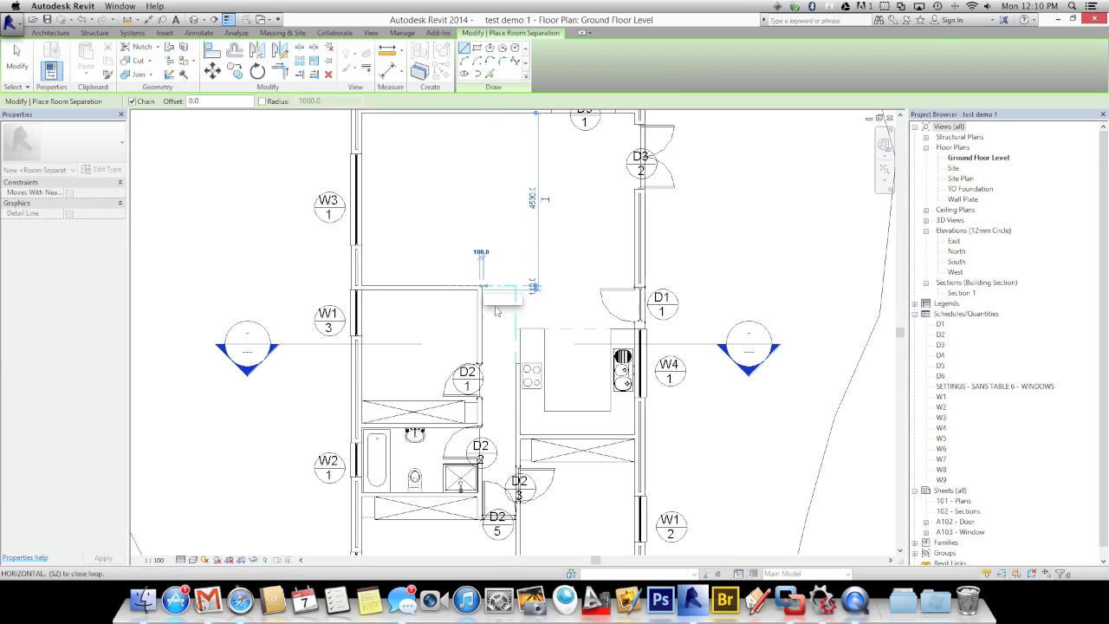
key(Escape)
key(Escape)
click(539, 56)
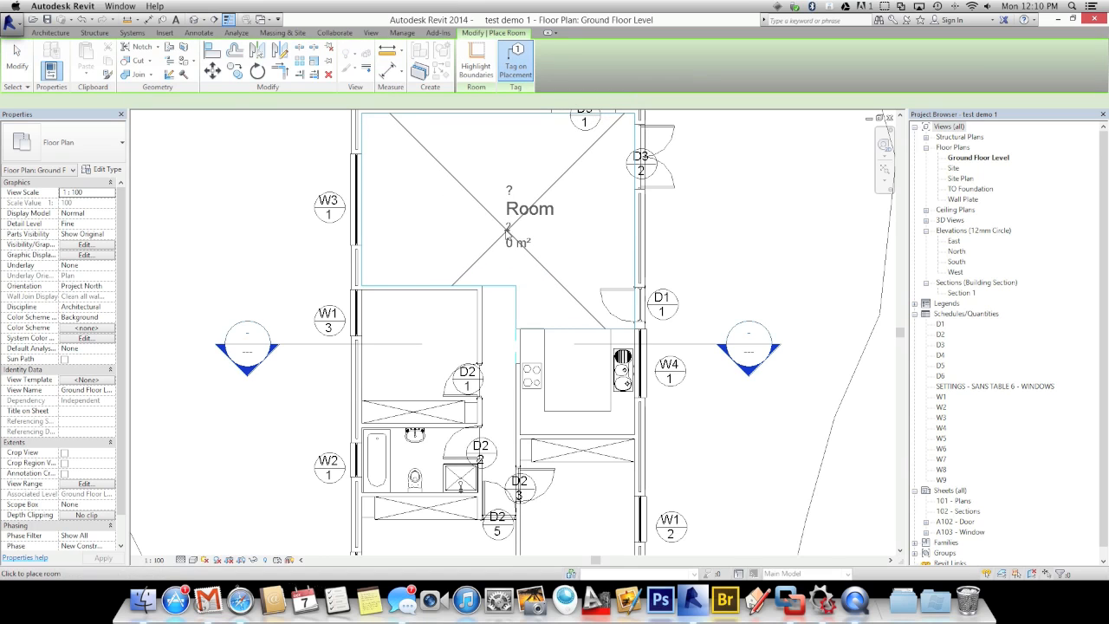
Place rooms in the living area, corridor, kitchen, three bedrooms and both bathrooms
click(496, 223)
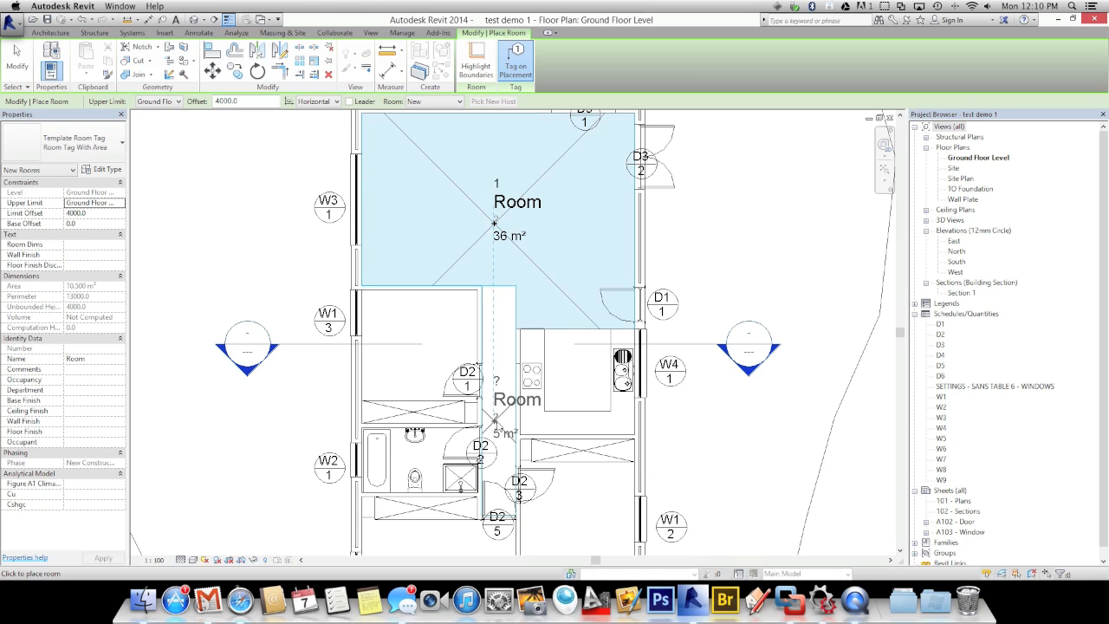
click(494, 420)
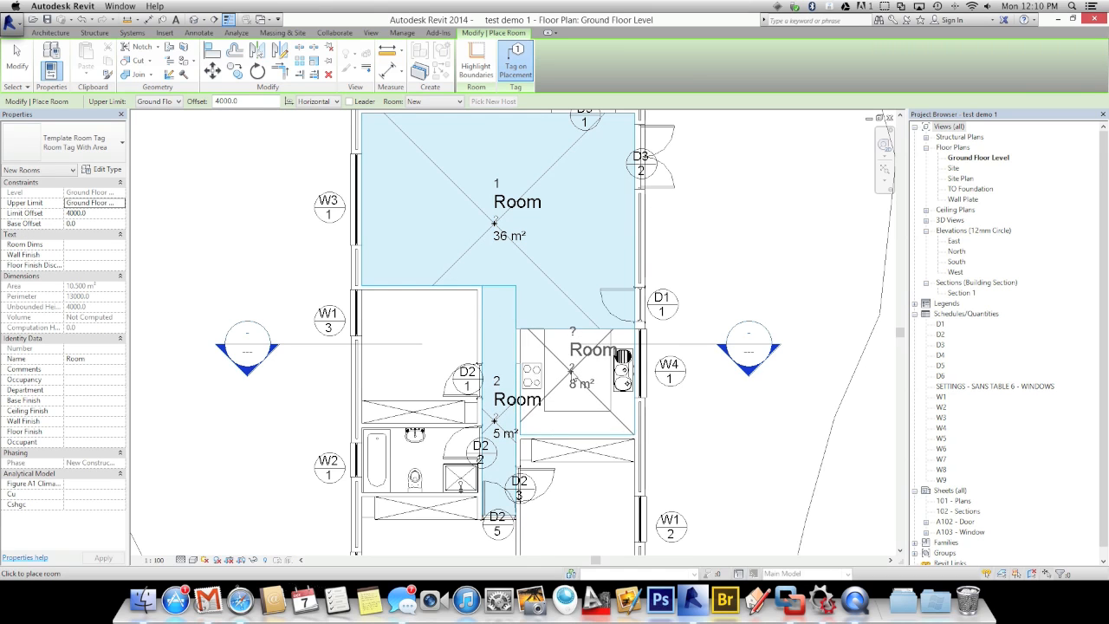
click(570, 372)
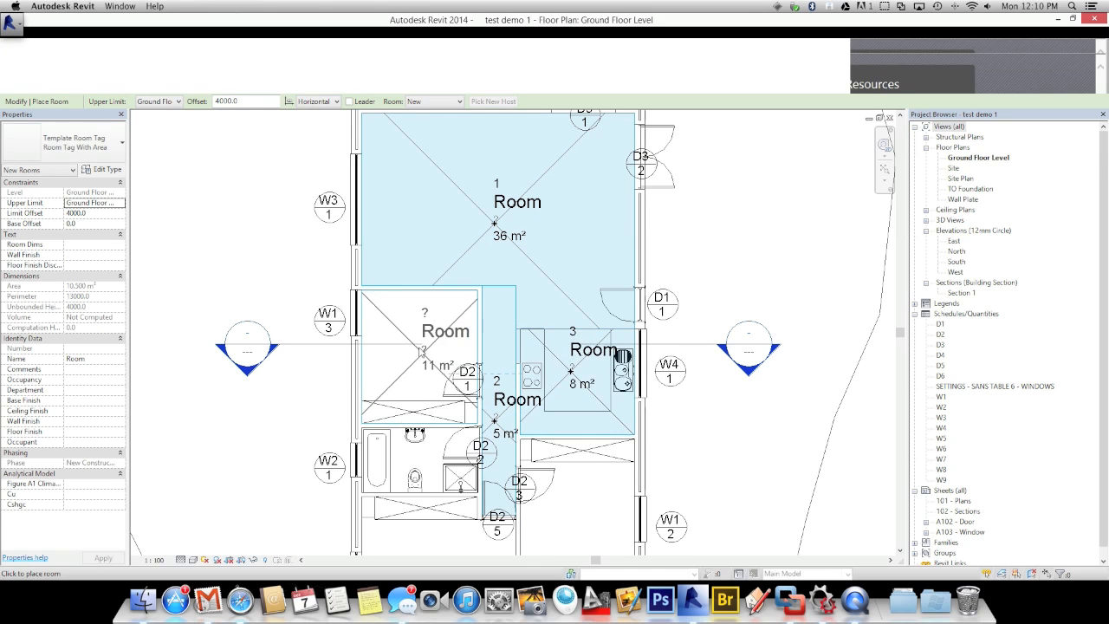
click(417, 344)
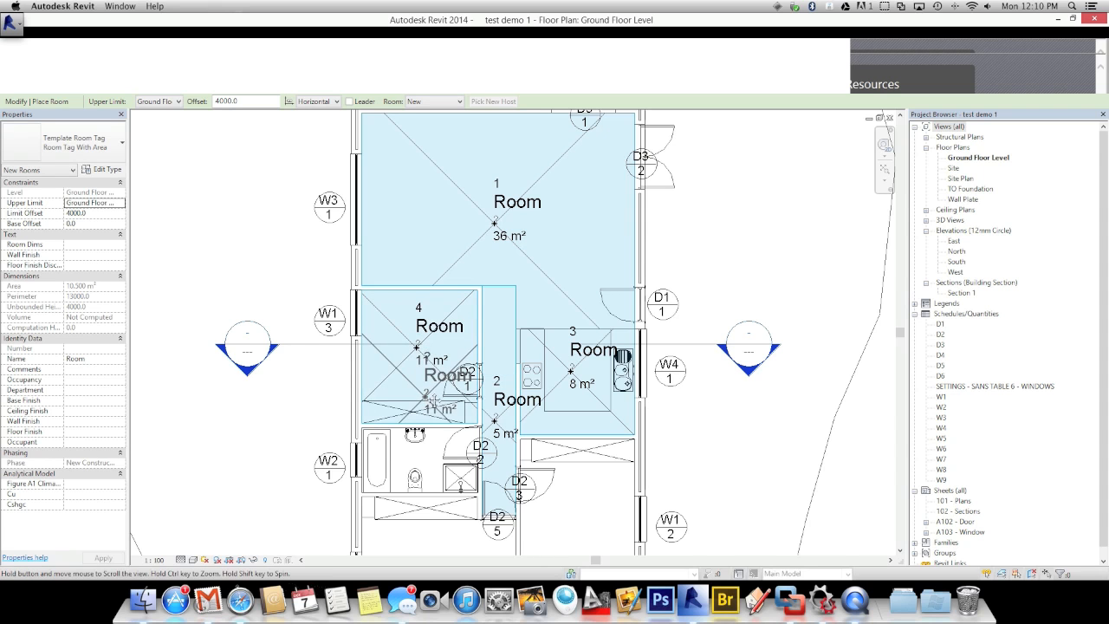
scroll(426, 398, down, 5)
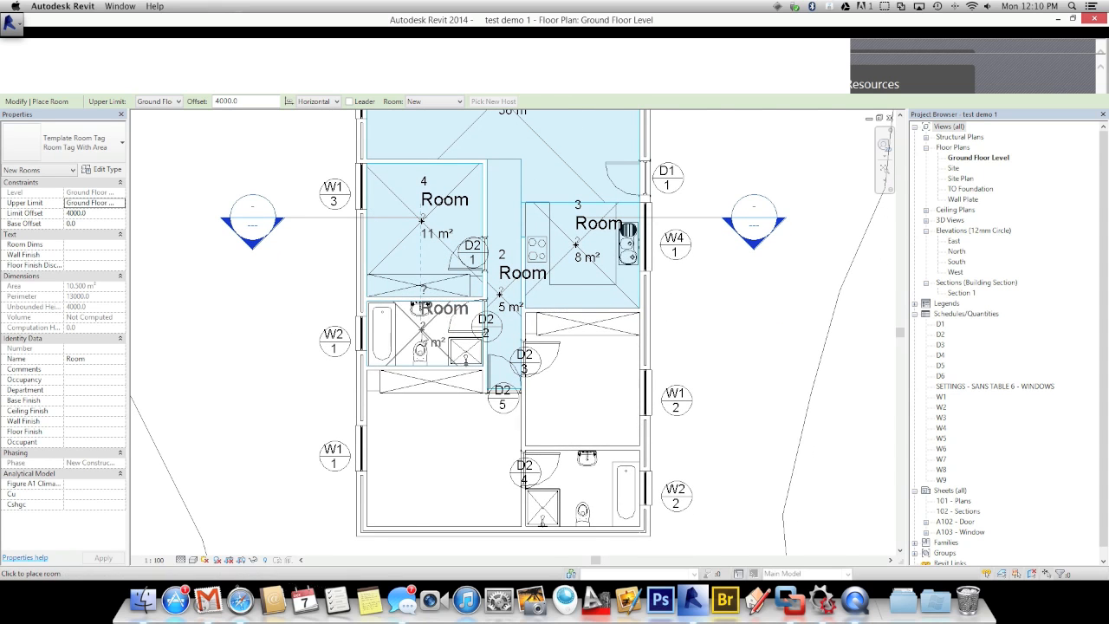
click(424, 301)
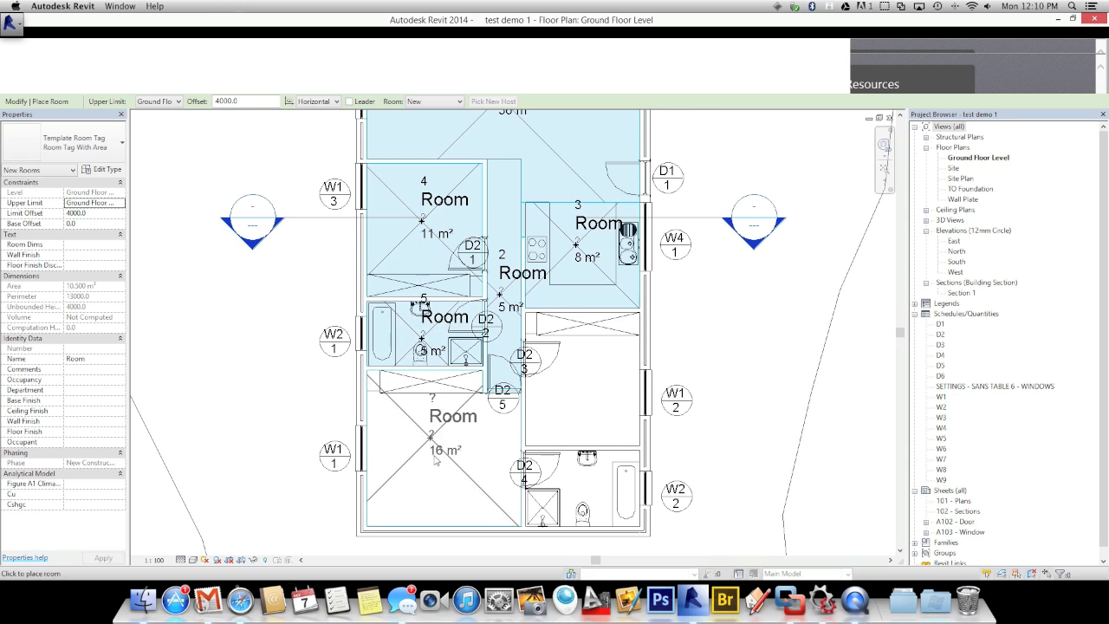
click(433, 453)
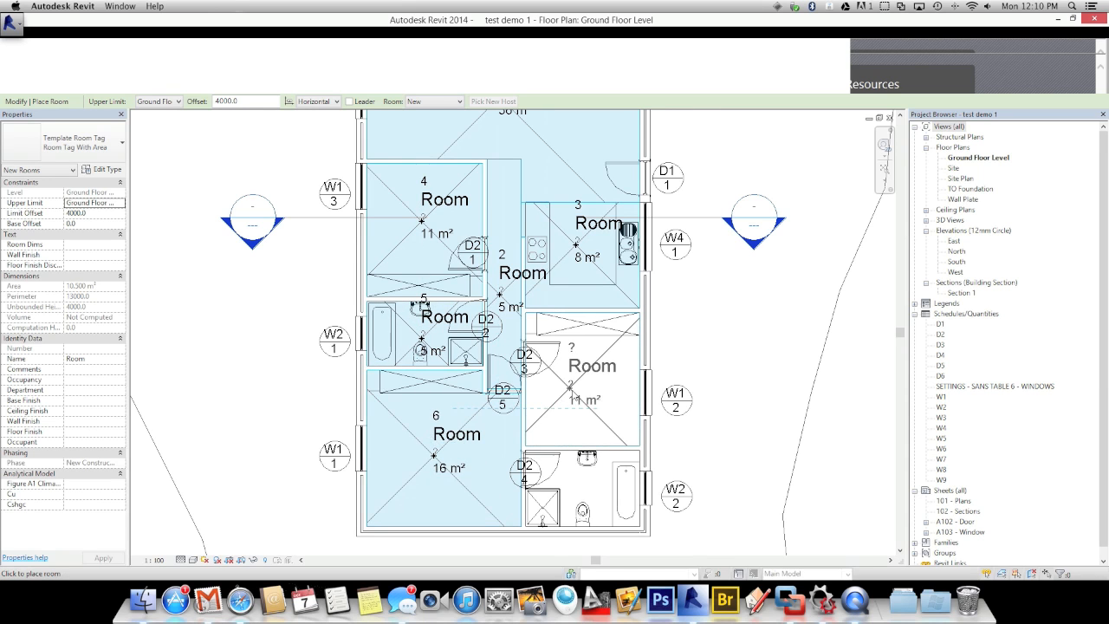
click(576, 388)
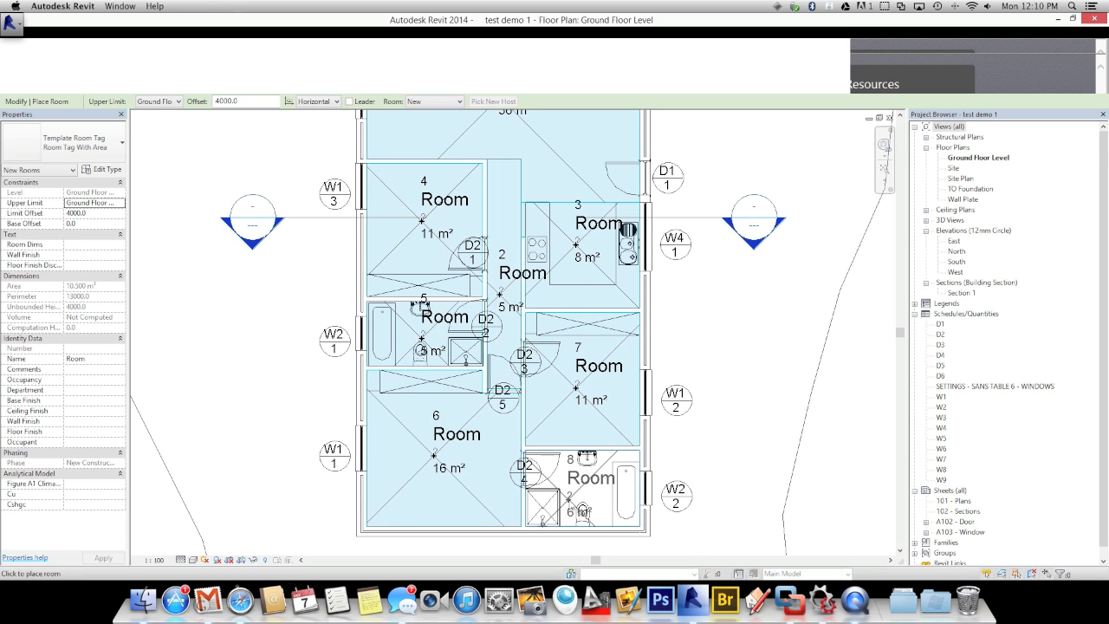
click(580, 509)
scroll(554, 485, down, 2)
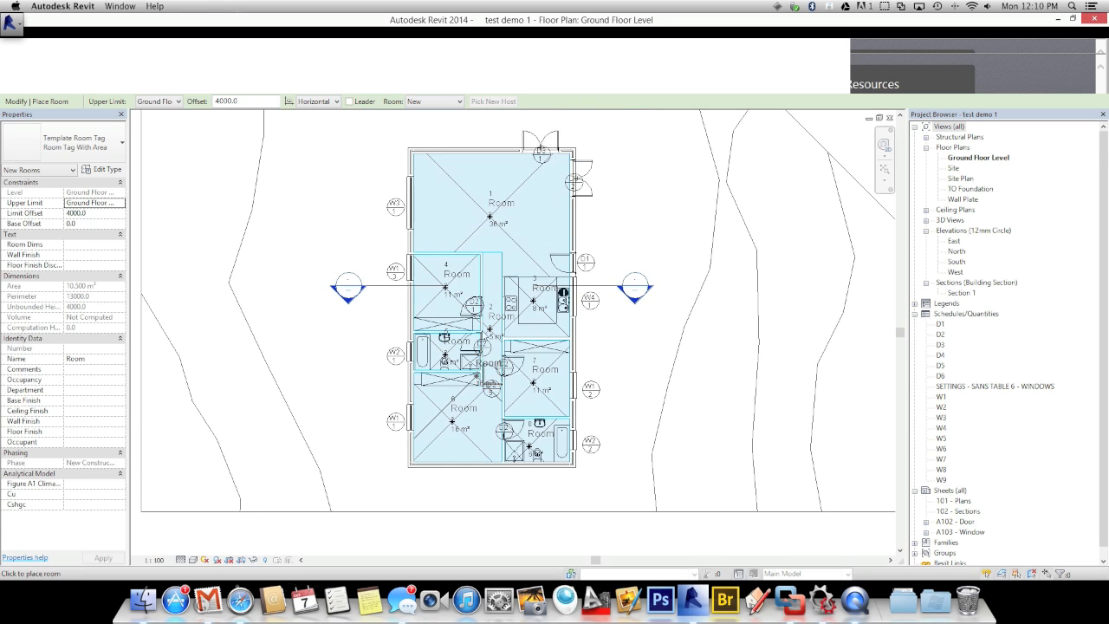
Name room 1 'Living Room' with number G1 and a Carpet floor finish
scroll(489, 216, up, 5)
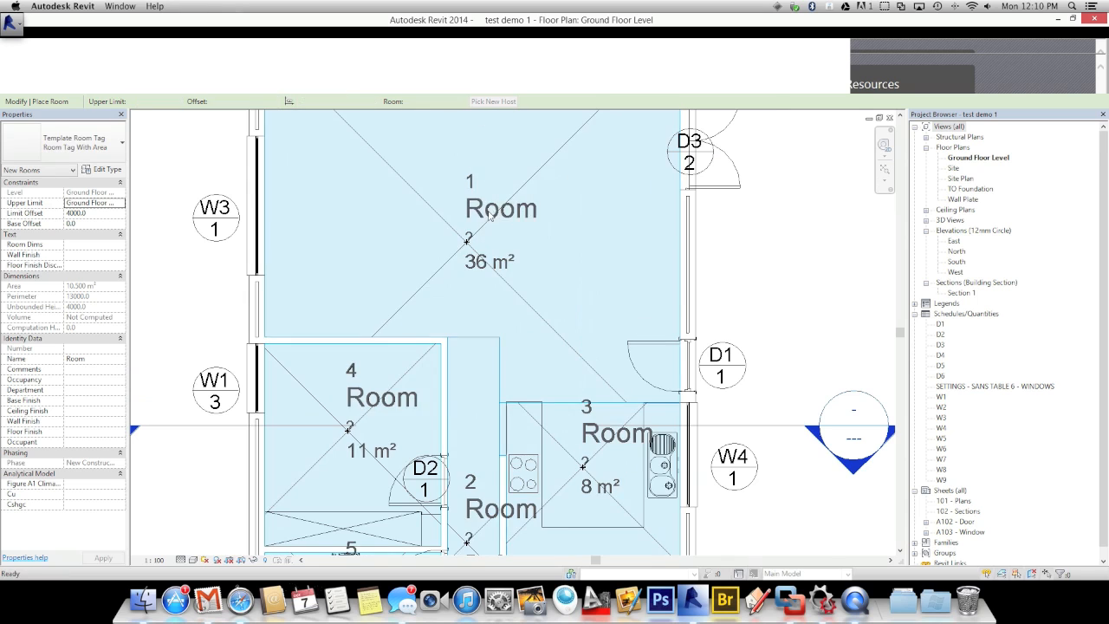
key(Escape)
key(Escape)
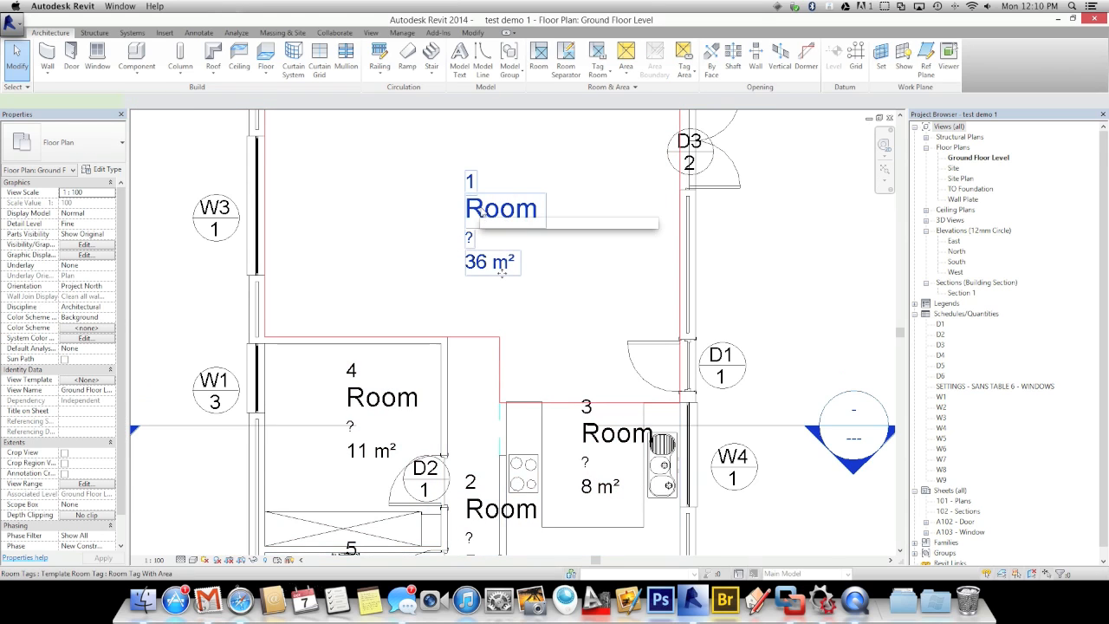
click(482, 211)
click(490, 214)
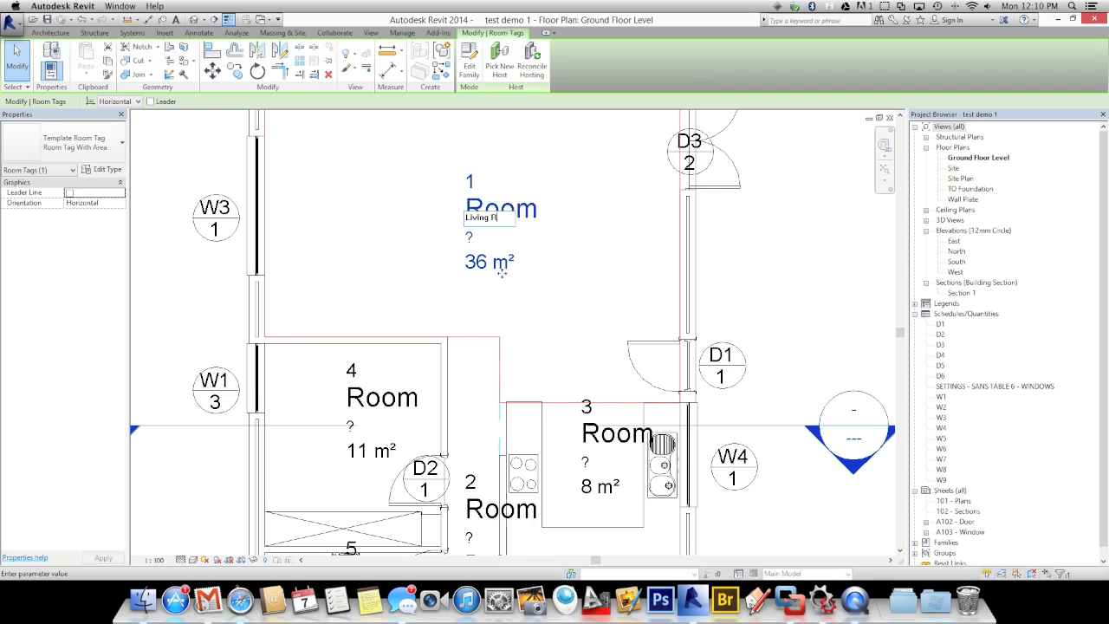
click(453, 179)
click(468, 180)
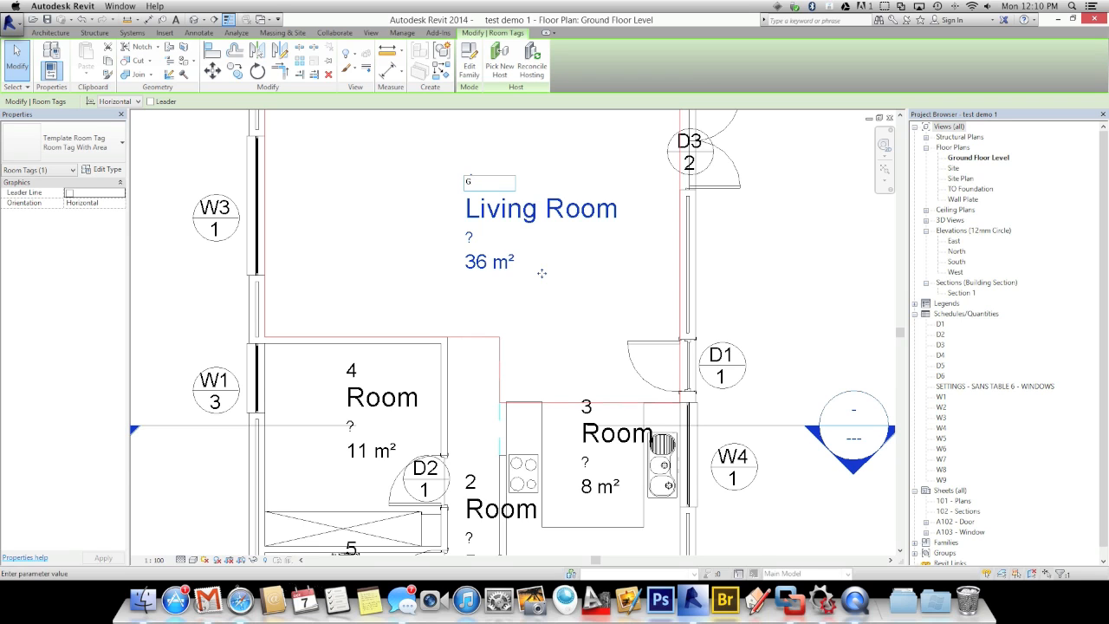
click(422, 204)
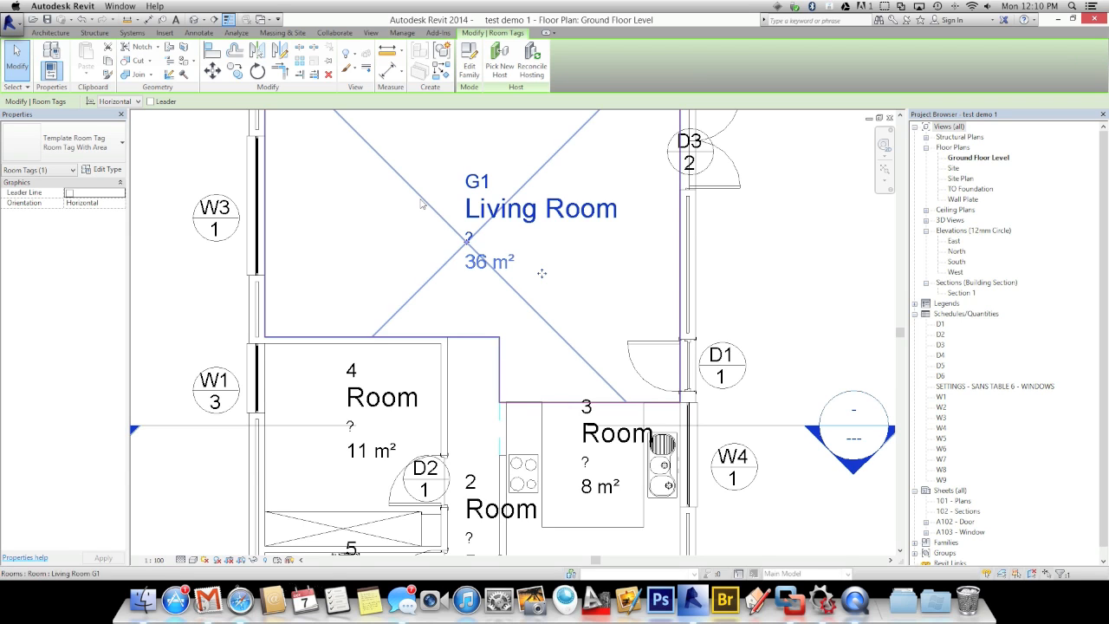
click(470, 236)
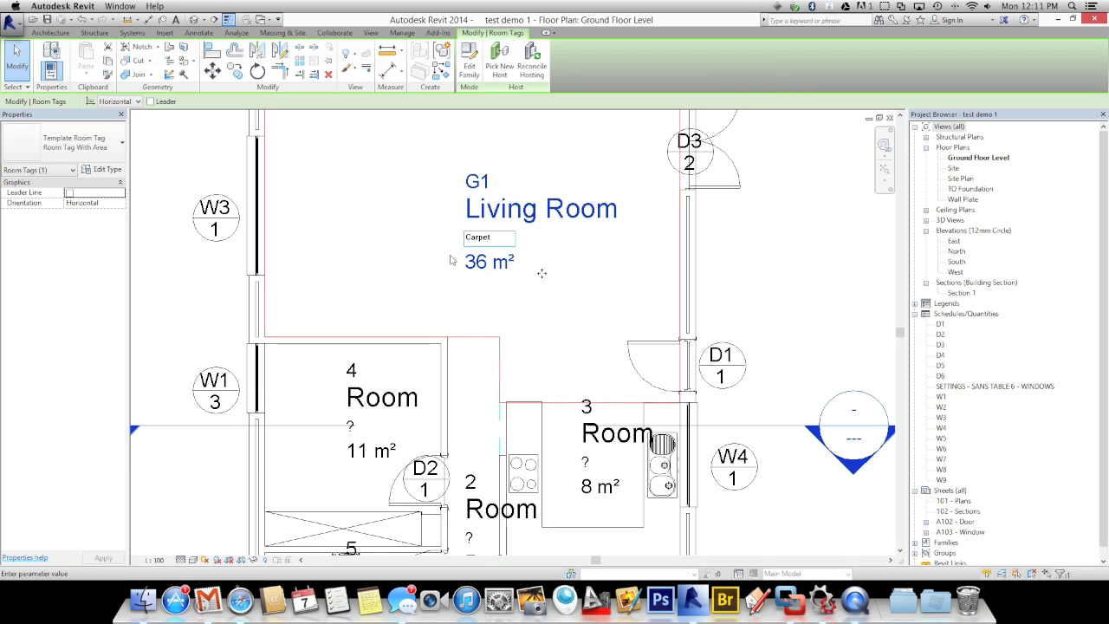
click(450, 260)
Nudge room 4's tag slightly to the left
scroll(416, 258, down, 2)
middle_drag(447, 274, 473, 238)
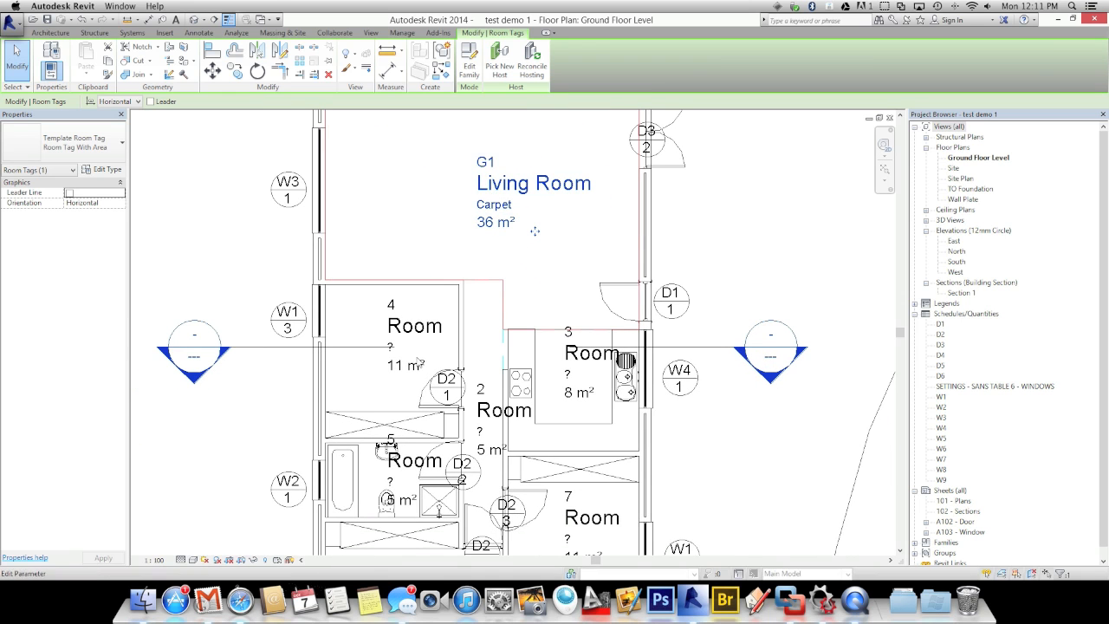
middle_drag(353, 251, 440, 261)
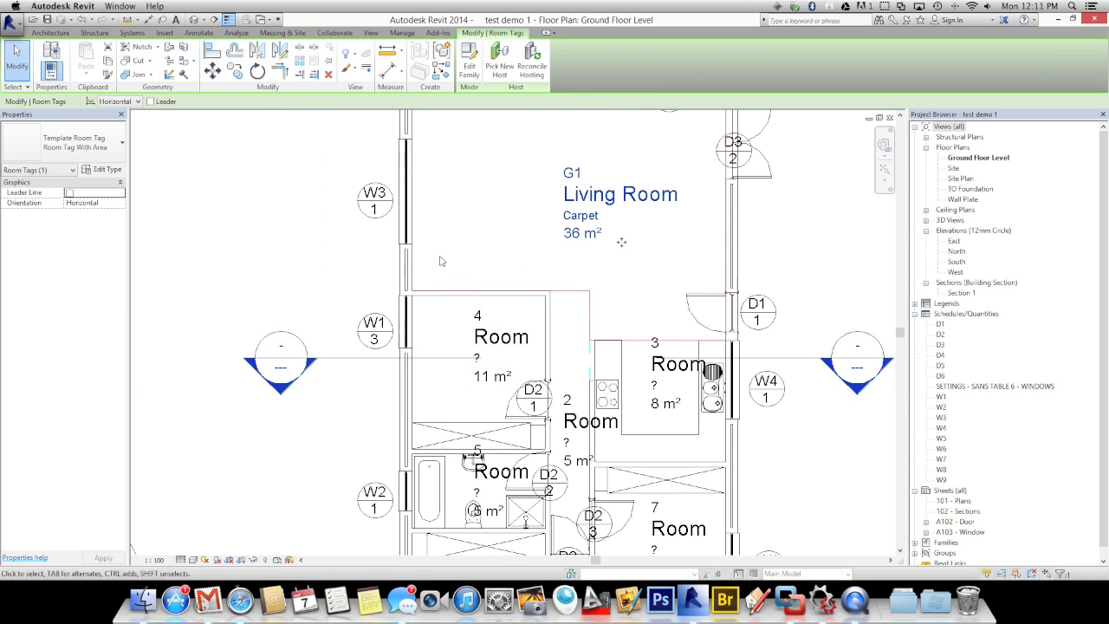
click(489, 377)
key(Left)
key(Left)
key(Left)
key(Left)
key(Left)
key(Left)
key(Left)
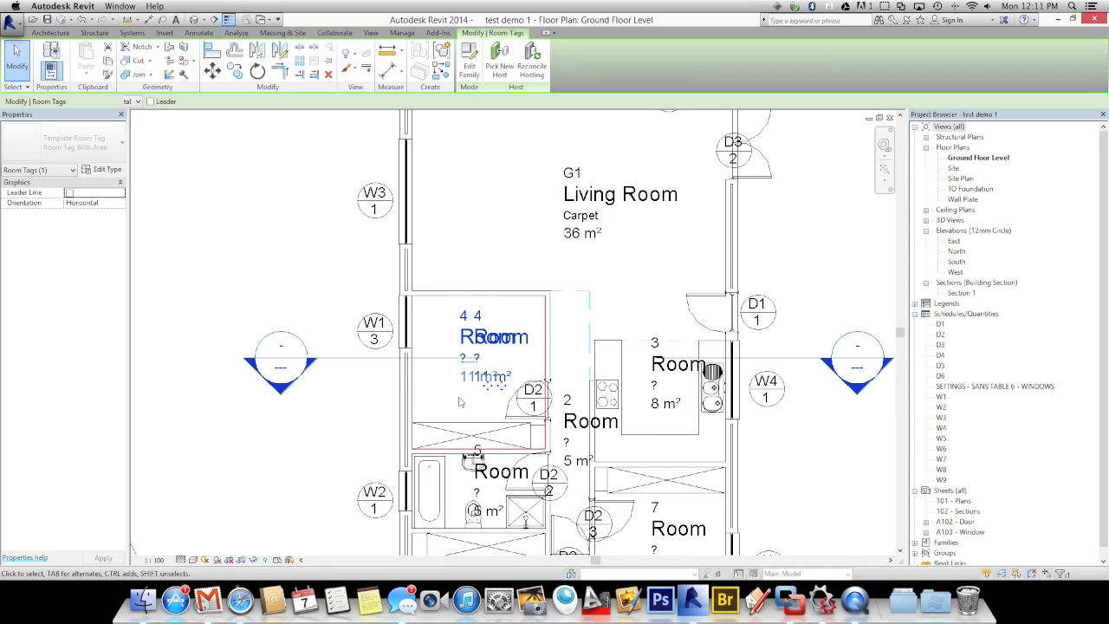
key(Escape)
middle_drag(459, 390, 432, 322)
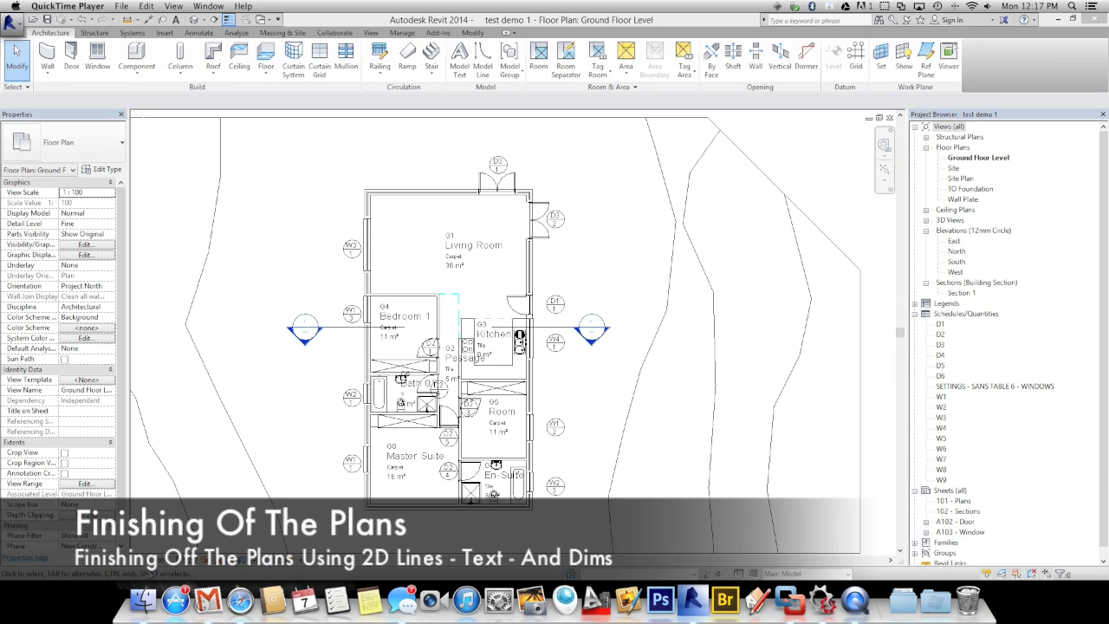
Set the ground floor plan's view scale to 1 : 50
click(147, 560)
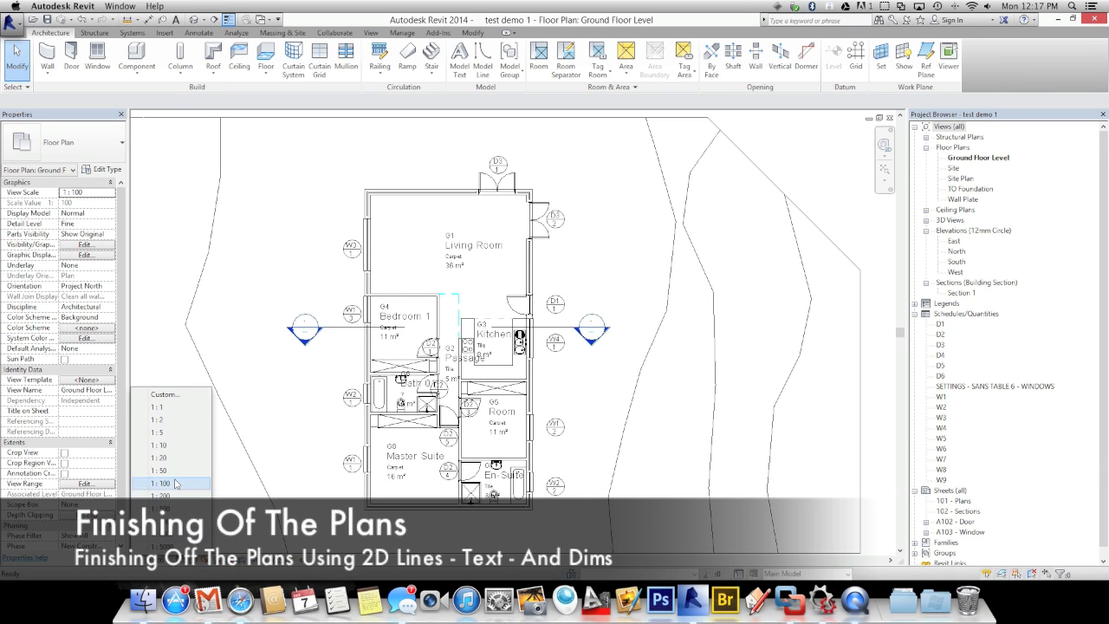
click(171, 470)
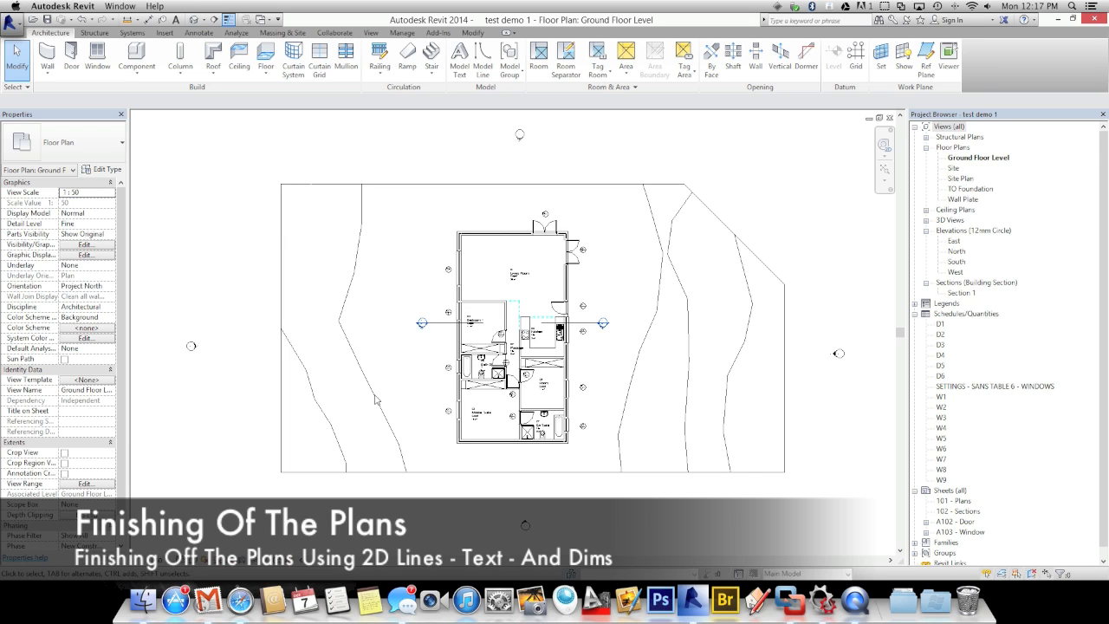
scroll(526, 346, up, 4)
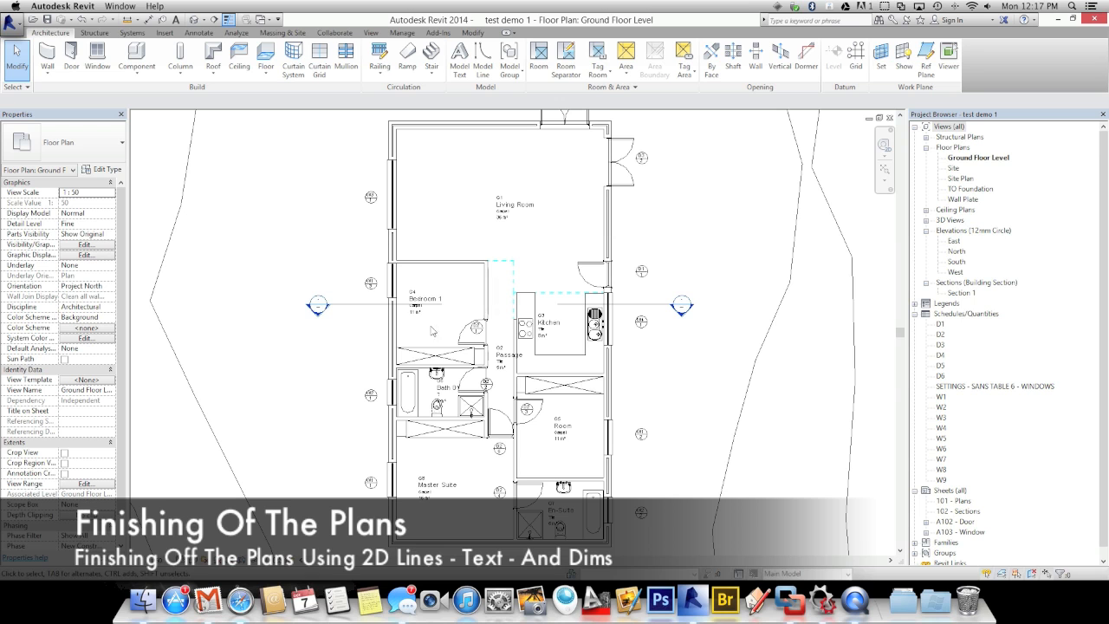
scroll(451, 473, up, 5)
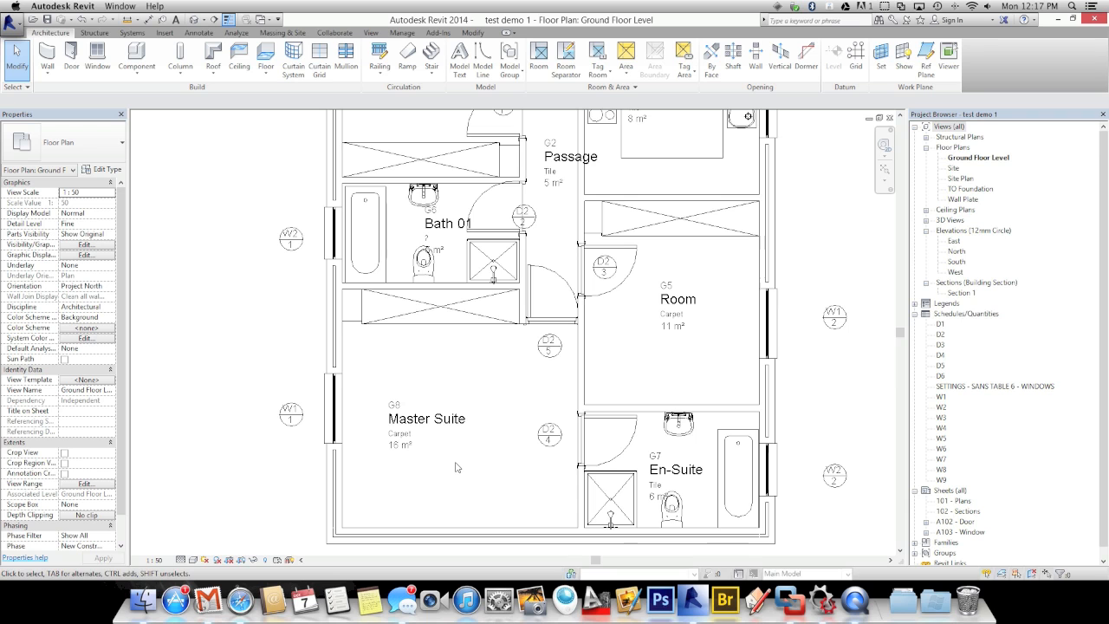
scroll(456, 468, down, 3)
Frame the Living Room, Bedroom and Kitchen and start the Detail Line tool
middle_drag(458, 447, 468, 463)
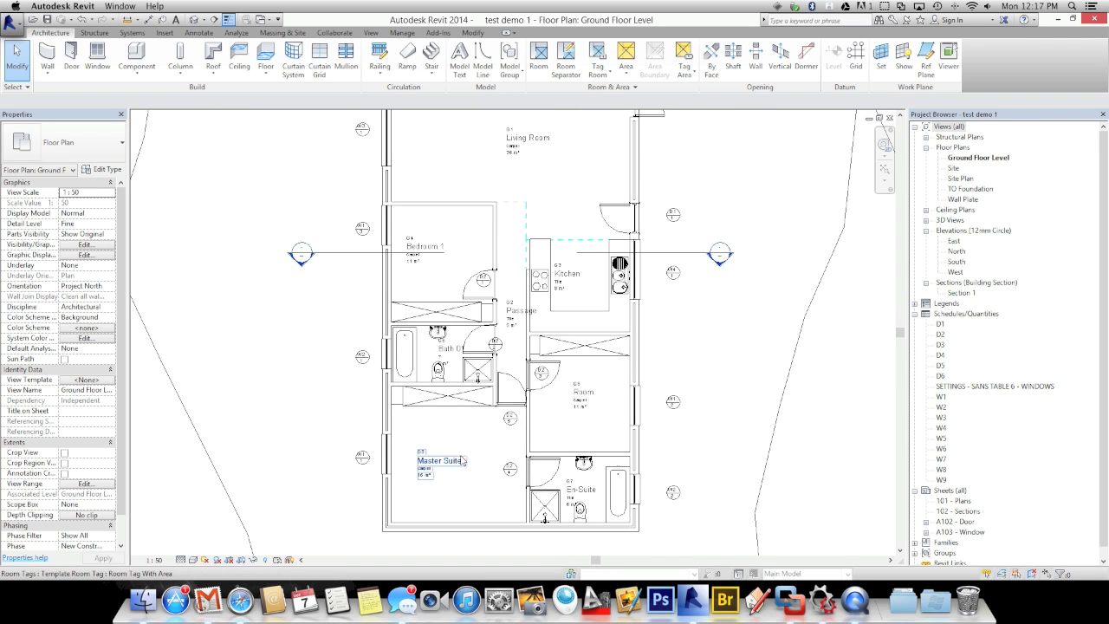
scroll(464, 460, down, 2)
middle_drag(468, 230, 469, 262)
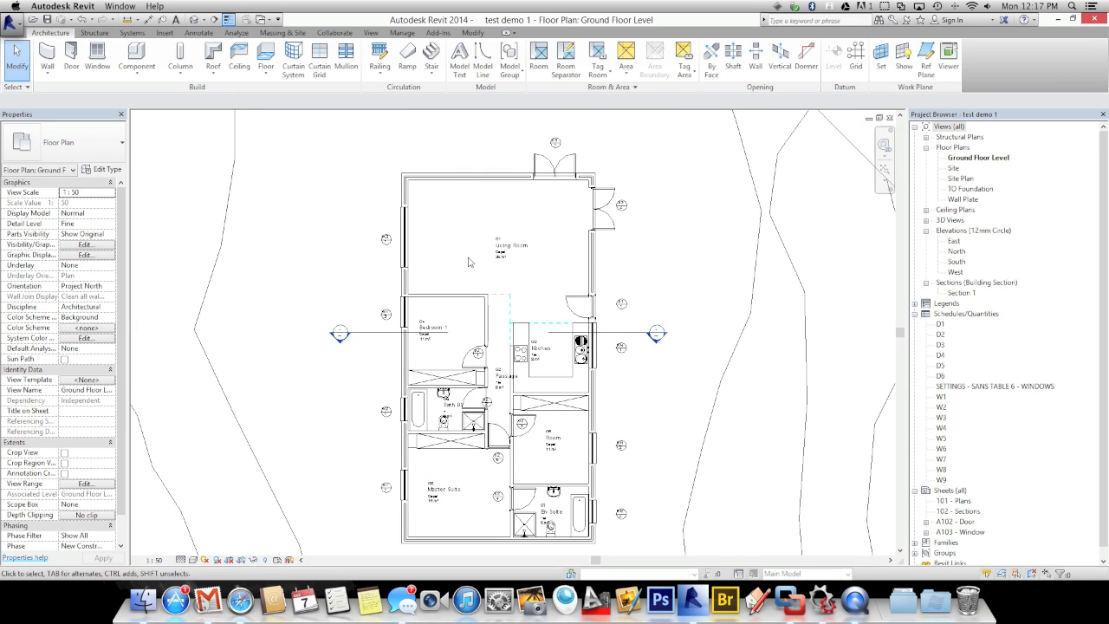
scroll(469, 261, up, 1)
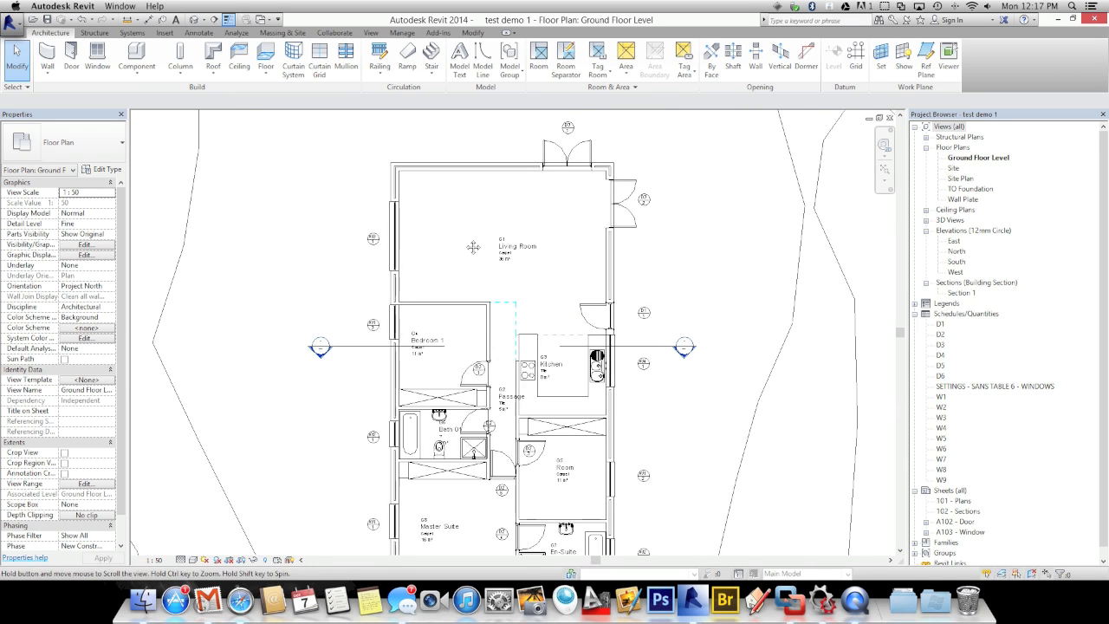
middle_drag(503, 324, 500, 306)
scroll(500, 306, up, 1)
scroll(500, 306, up, 1)
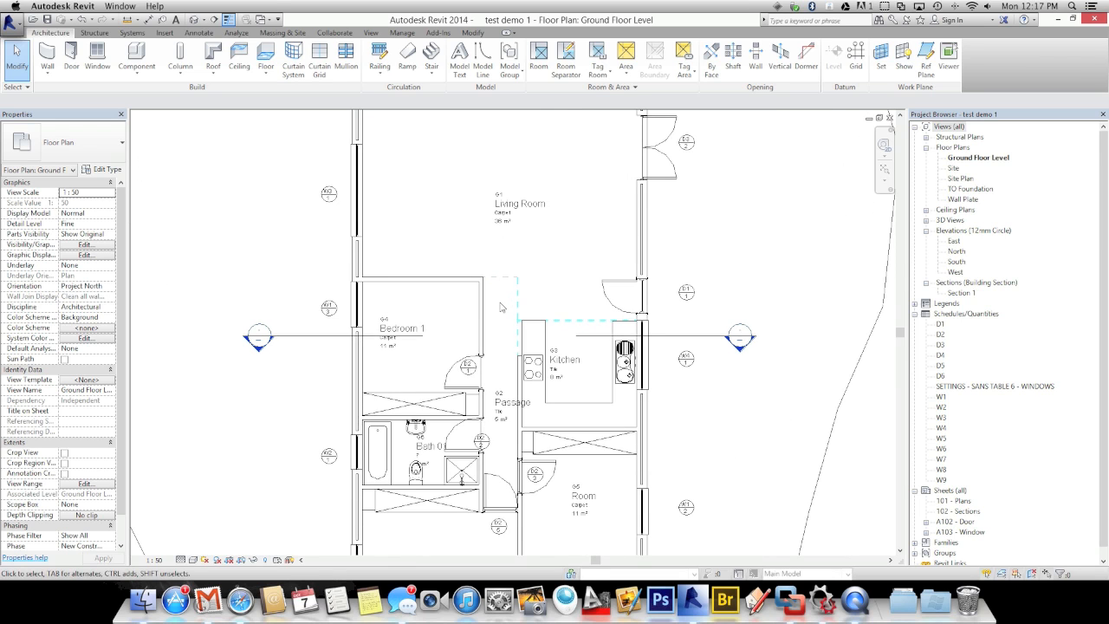
key(w)
key(a)
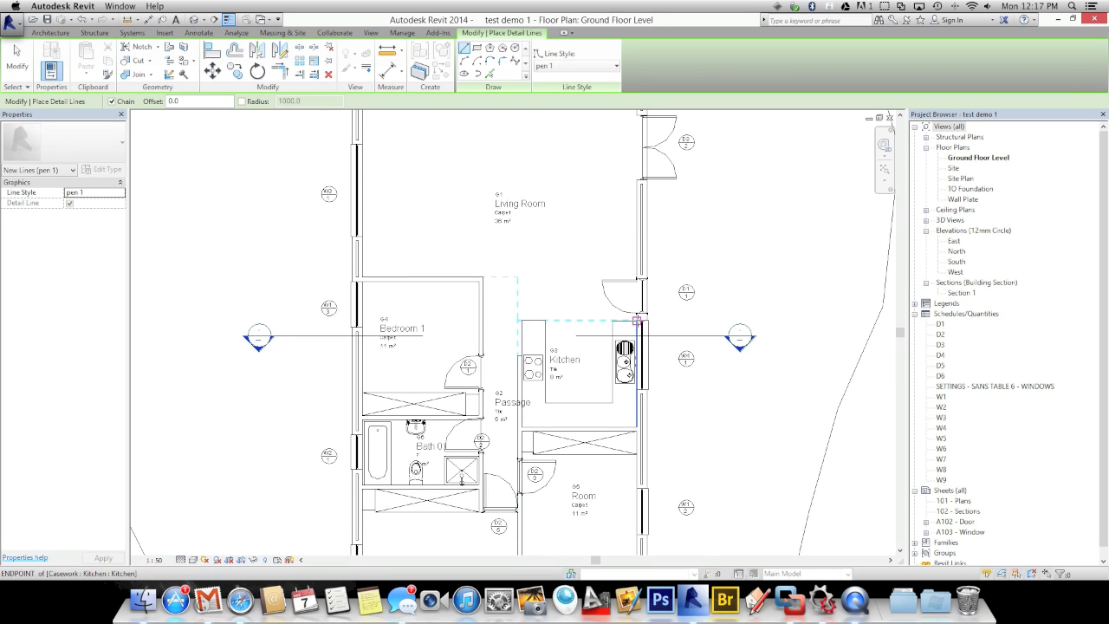
Draw a horizontal detail line from the kitchen's top corner
click(636, 321)
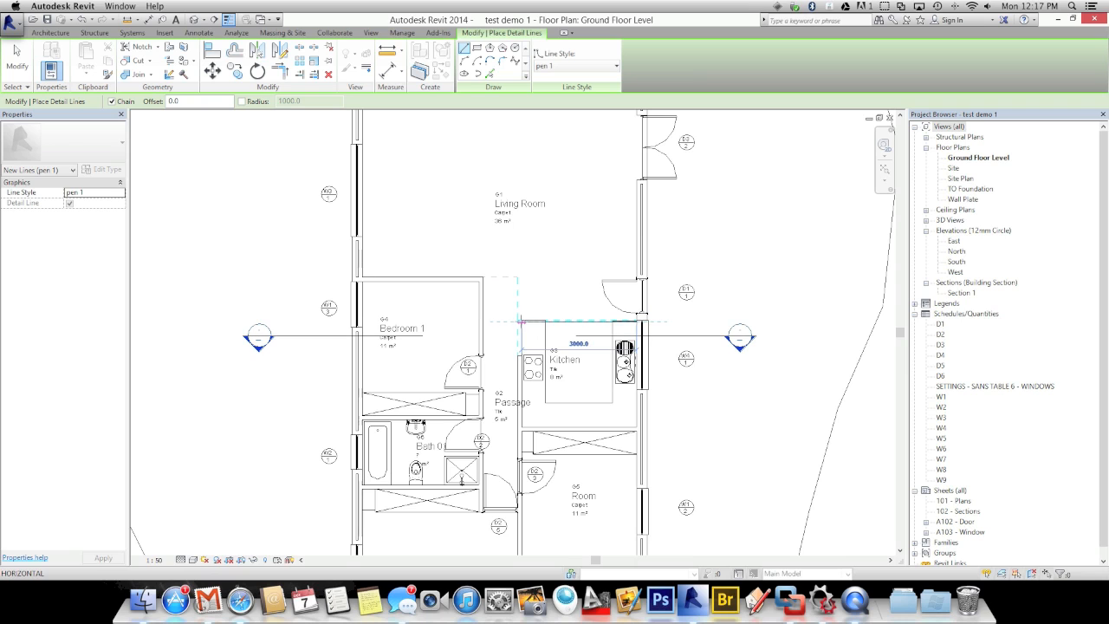
click(520, 321)
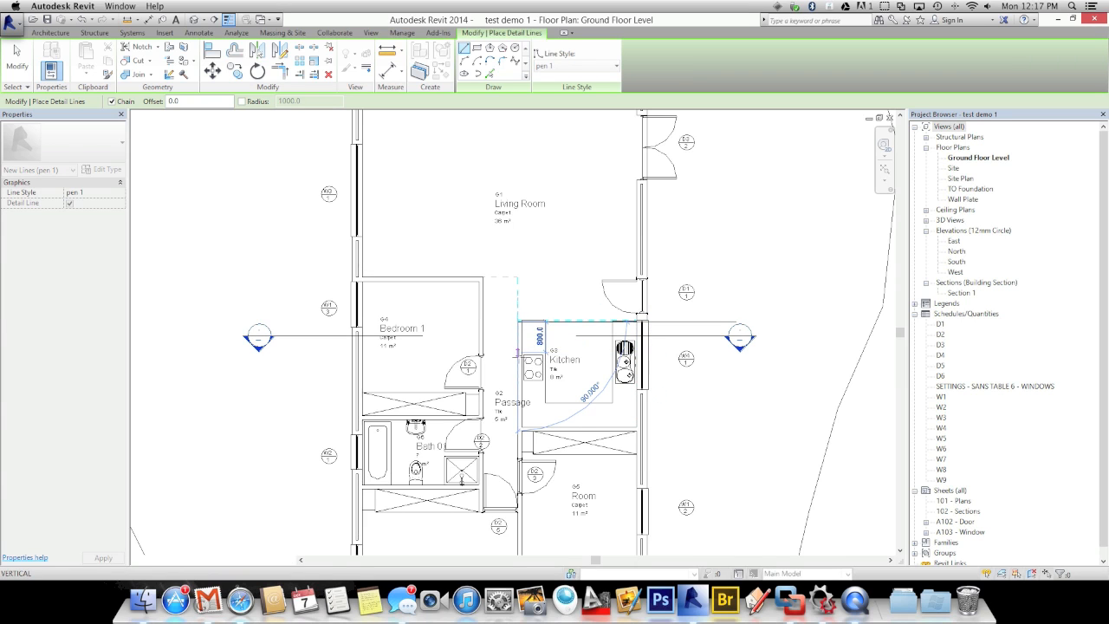
key(Escape)
key(Escape)
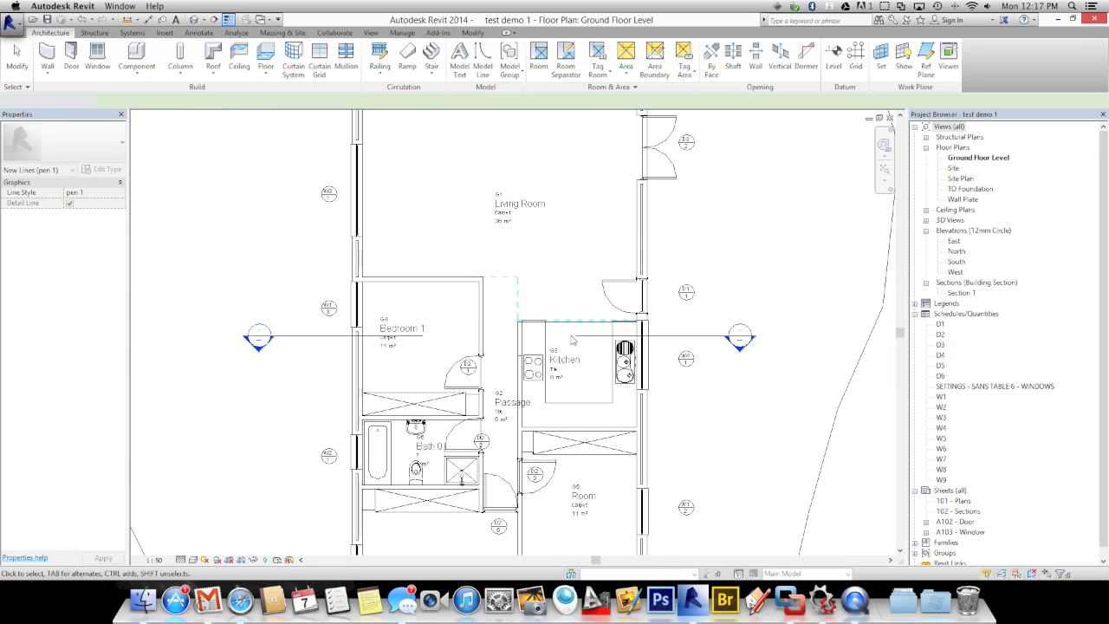
scroll(574, 336, up, 5)
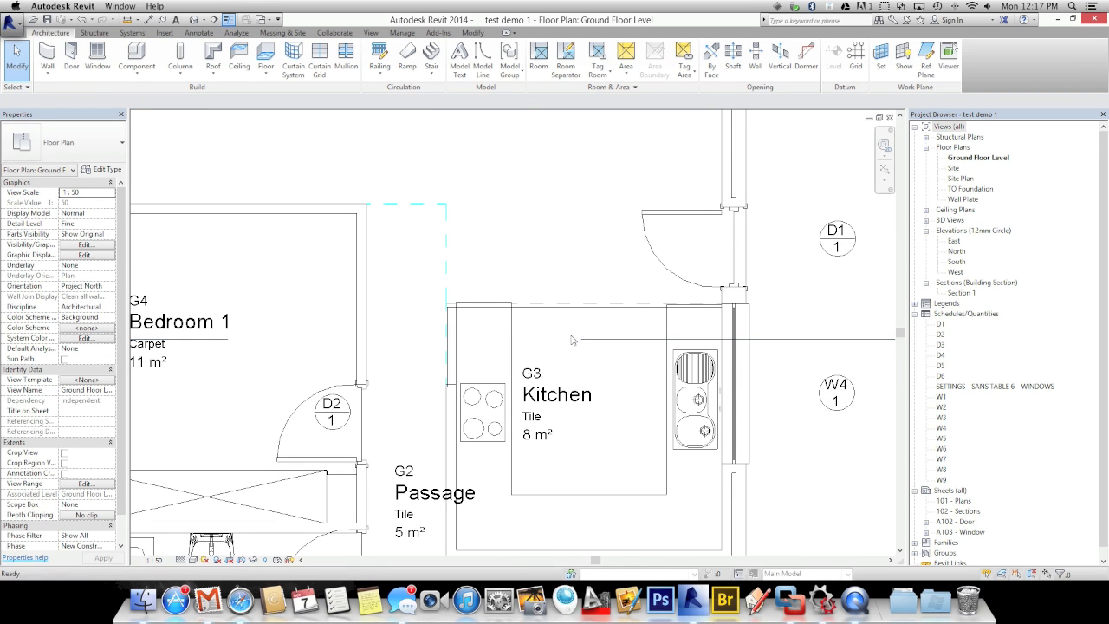
Align the kitchen's top edge to the detail line and lock it
key(a)
key(l)
click(520, 312)
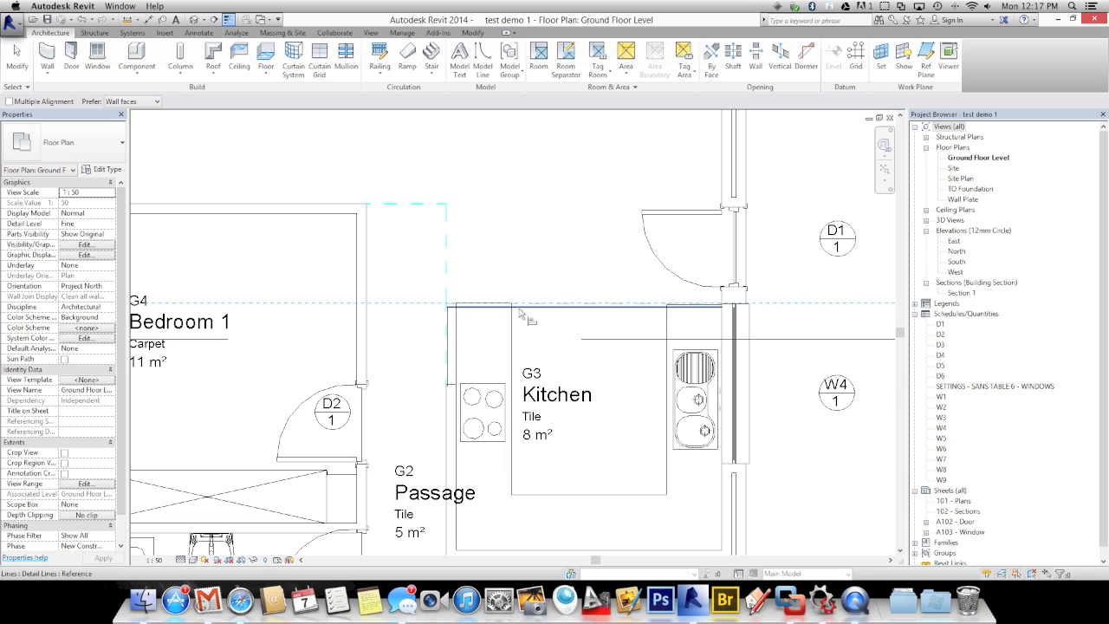
click(522, 308)
scroll(571, 385, down, 4)
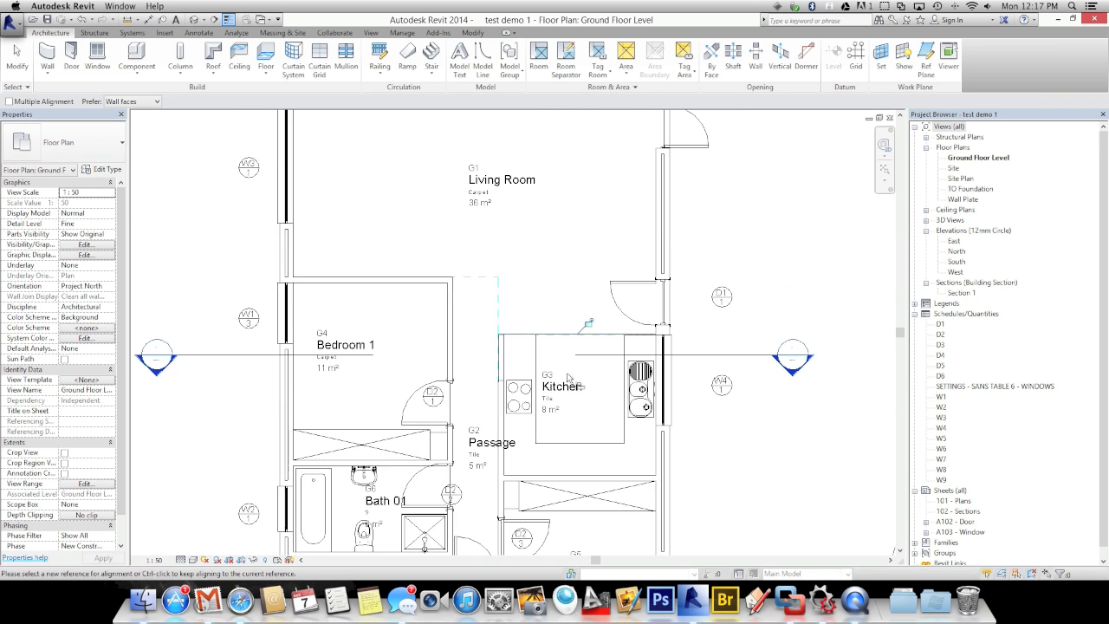
middle_drag(502, 374, 492, 225)
middle_drag(441, 489, 432, 388)
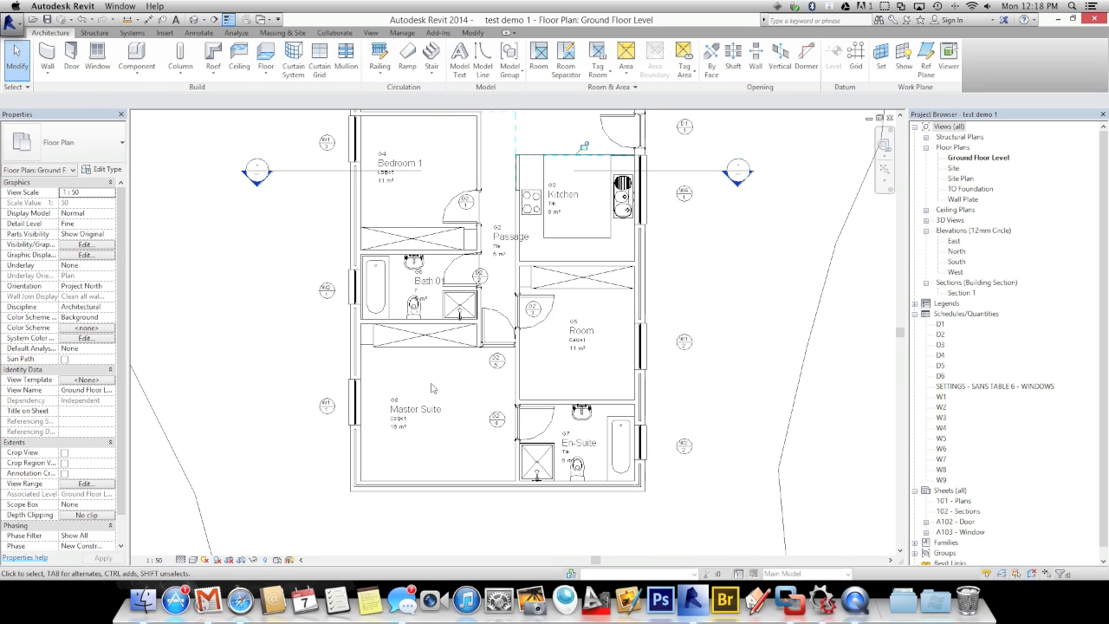
Add a BIC text note left of Bath 01 and move it toward the bathroom
key(t)
key(x)
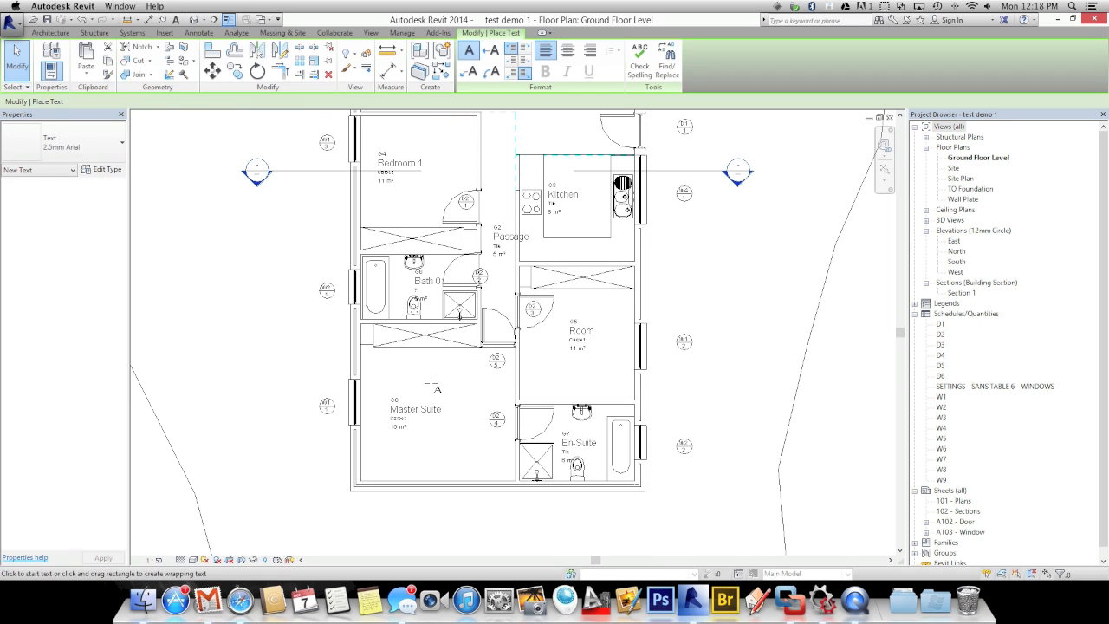
drag(389, 338, 255, 302)
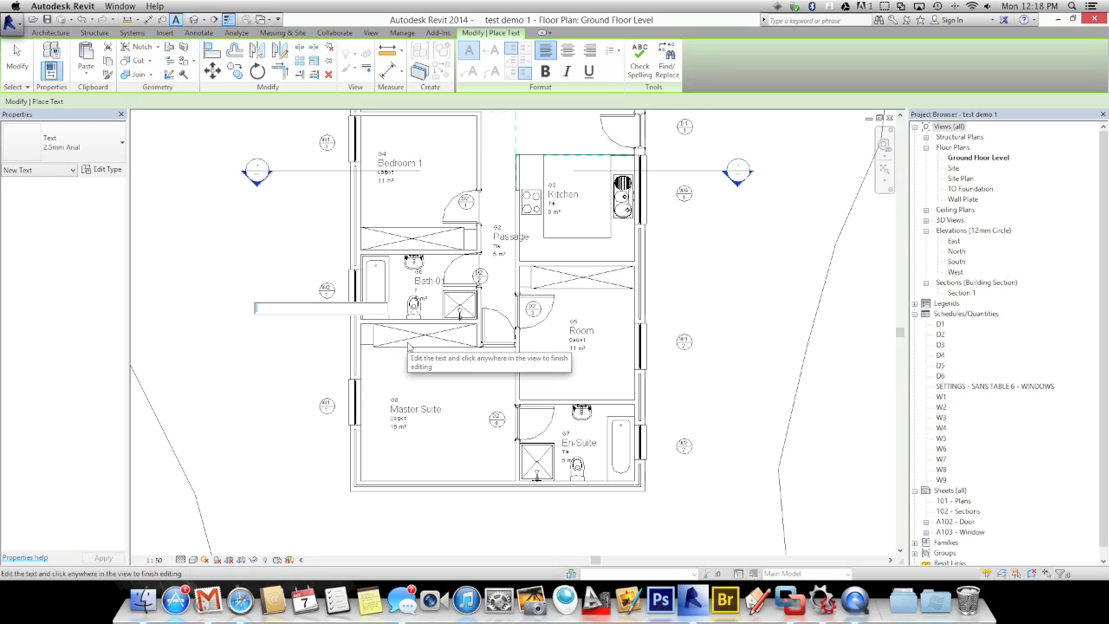
text(BIC)
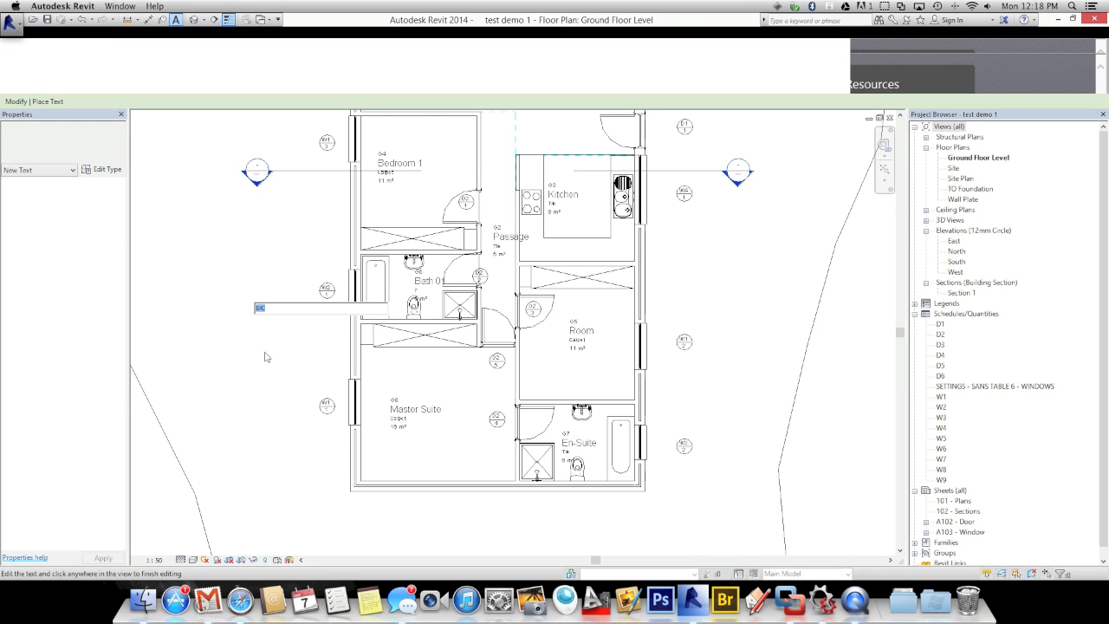
click(266, 356)
drag(253, 300, 381, 328)
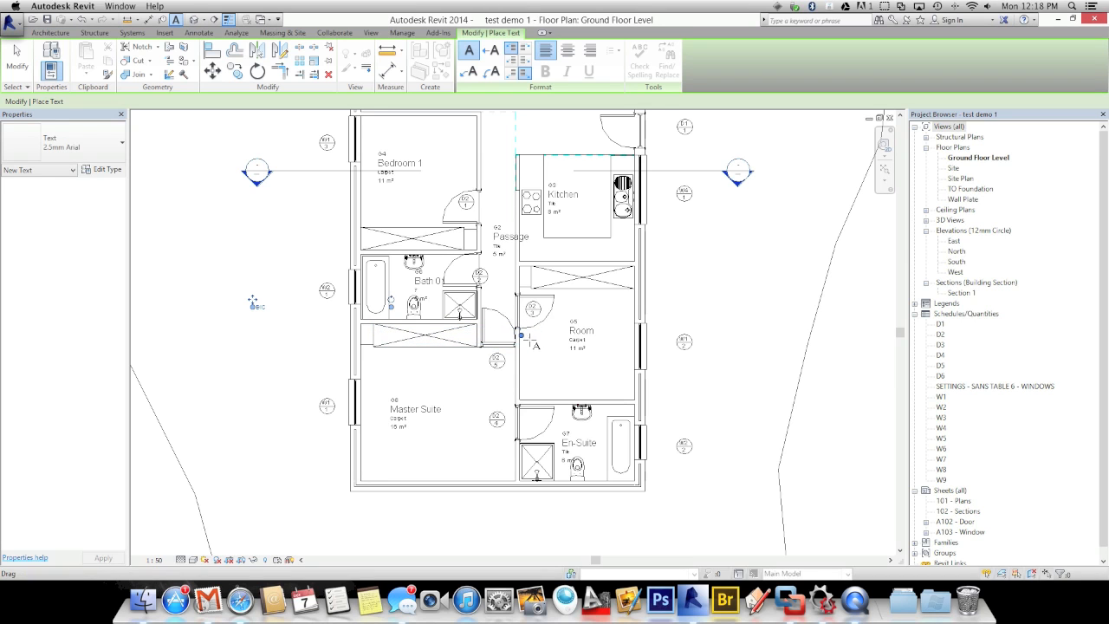
Narrow the BIC text box and return to a view of the whole floor plan
drag(520, 335, 403, 335)
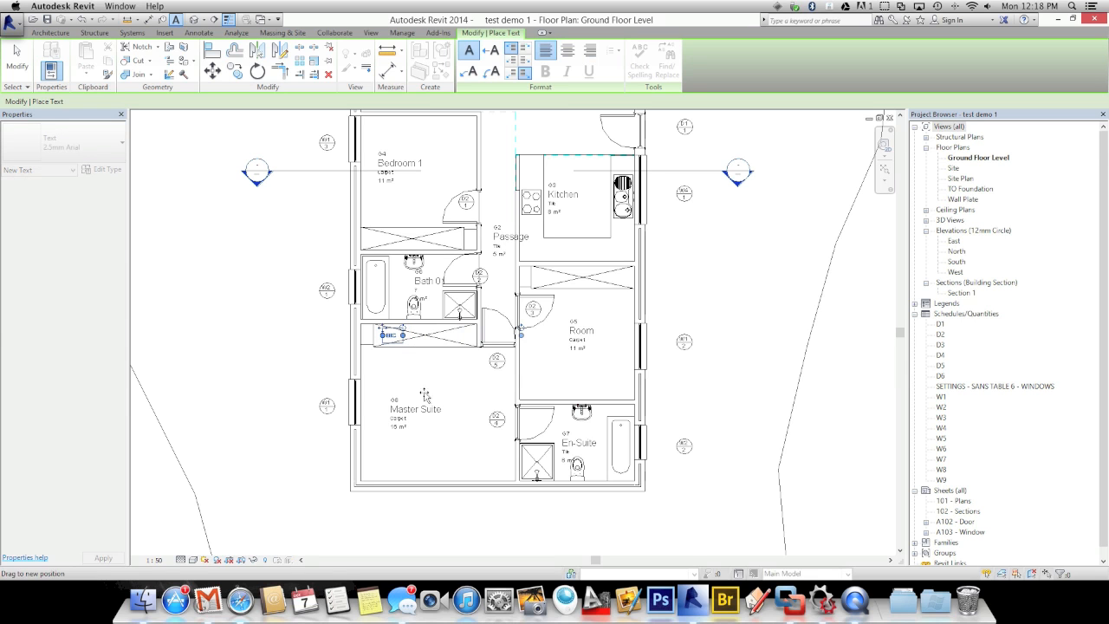
key(Escape)
scroll(423, 426, down, 3)
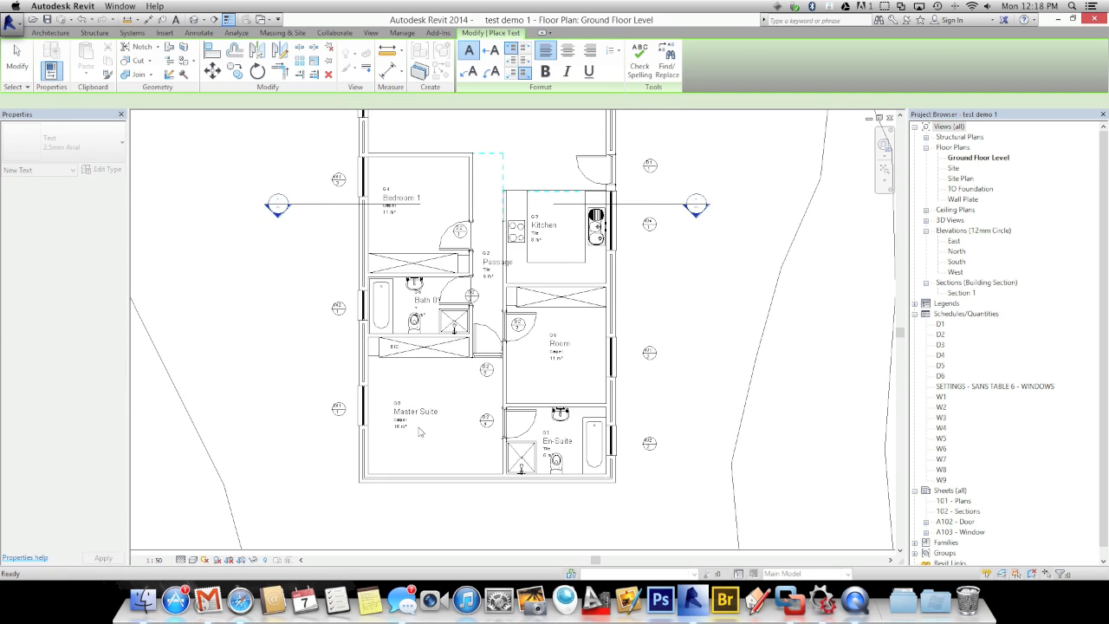
key(Escape)
scroll(419, 432, down, 2)
middle_drag(333, 416, 372, 414)
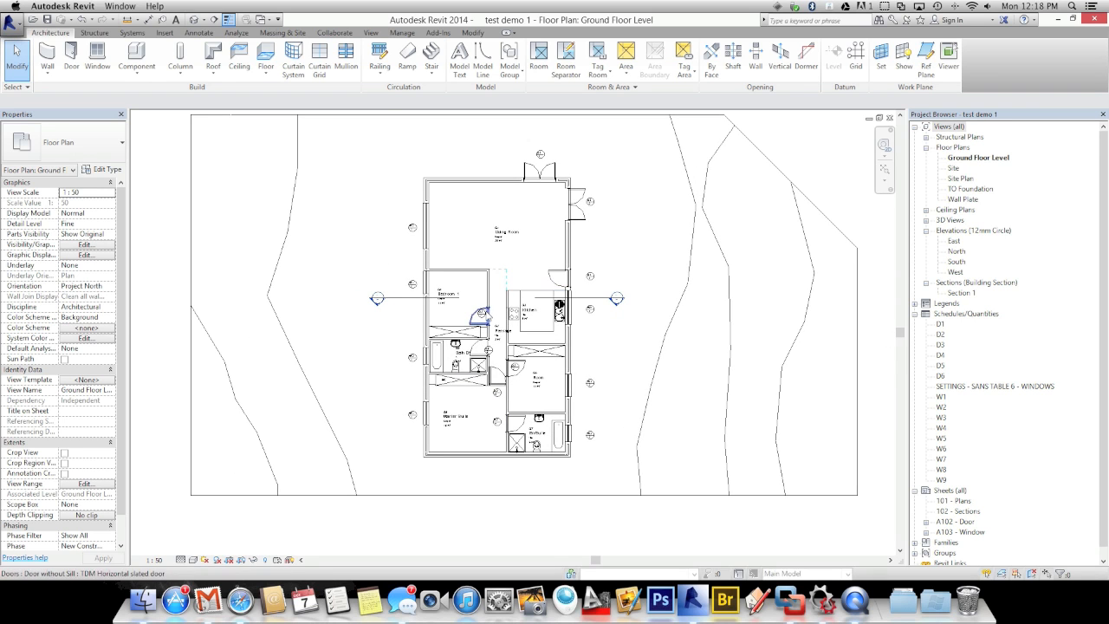
scroll(485, 312, up, 2)
scroll(483, 312, up, 1)
scroll(502, 357, down, 3)
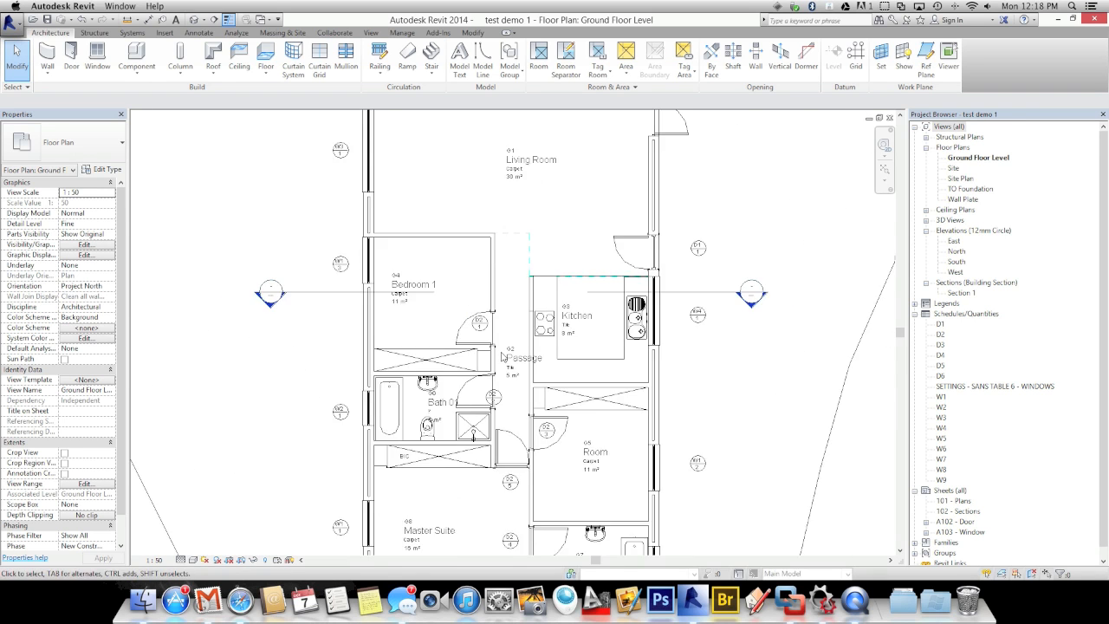
middle_drag(387, 398, 395, 393)
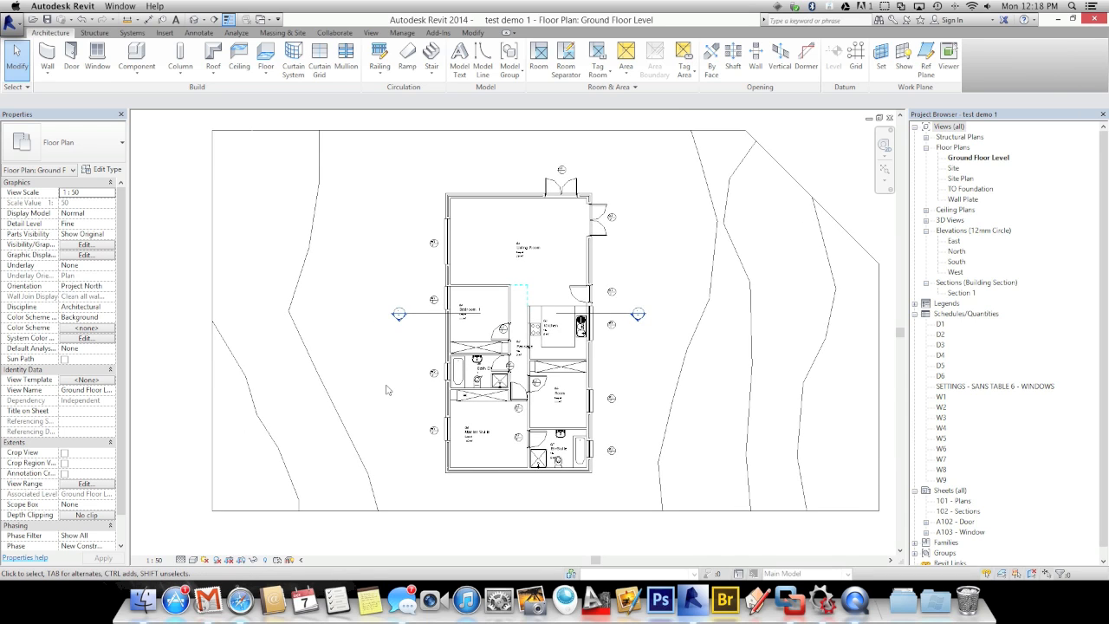
scroll(390, 392, up, 1)
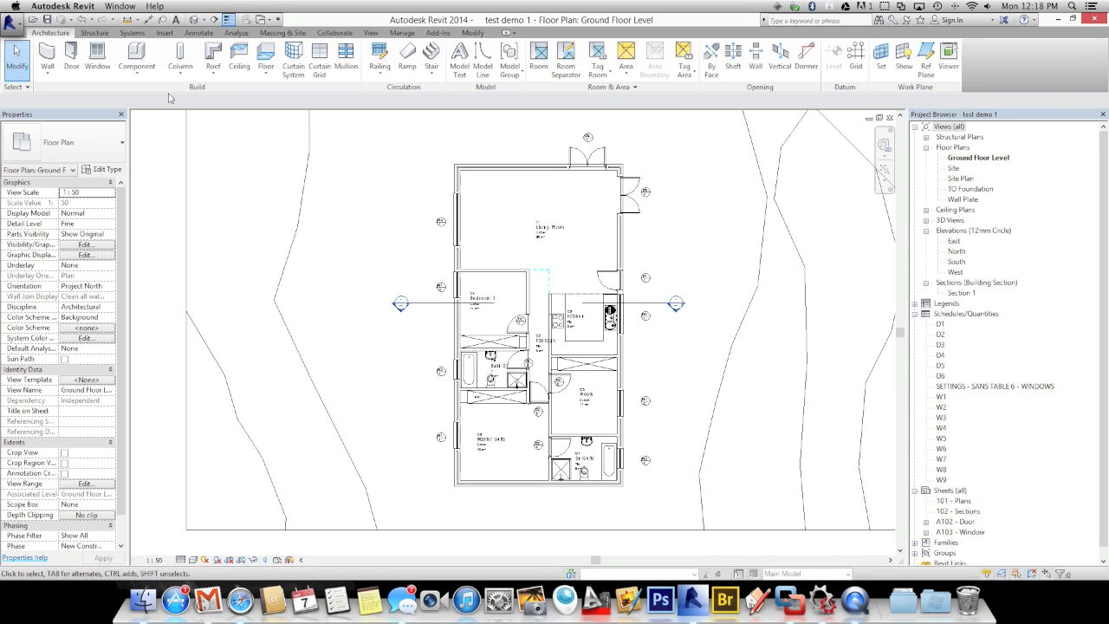
Add an overall aligned wall-face dimension along the left side of the house
click(189, 36)
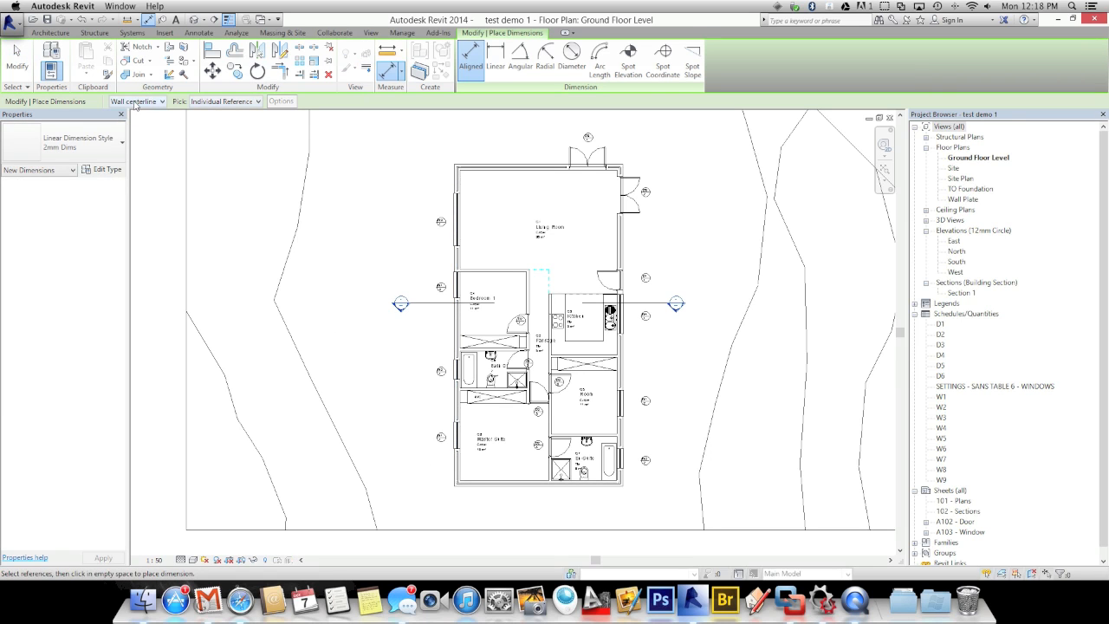
click(127, 101)
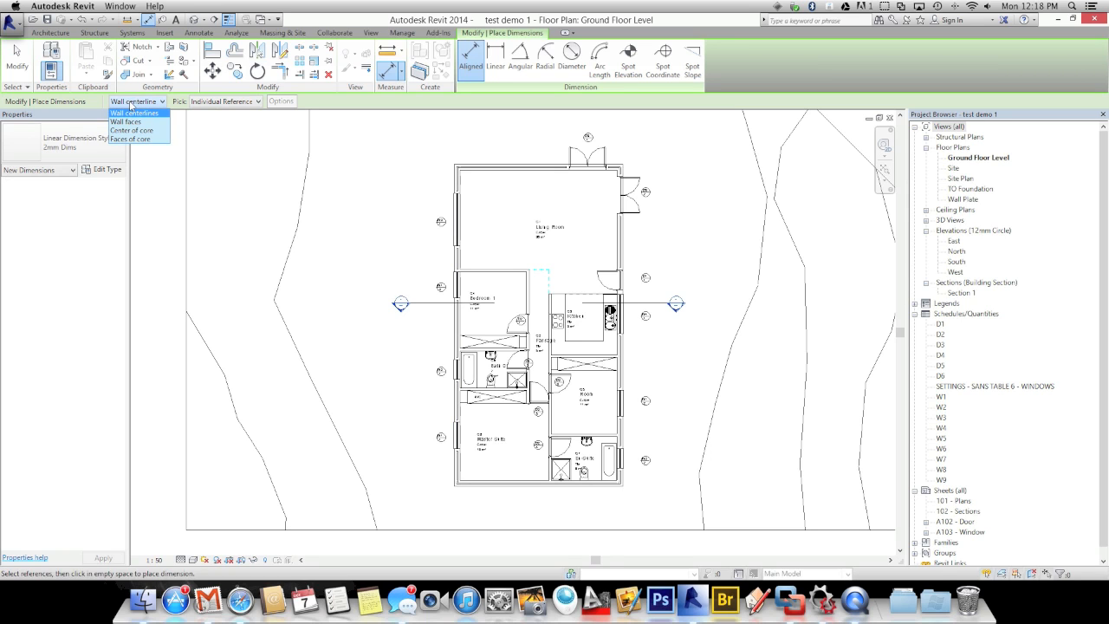
click(127, 122)
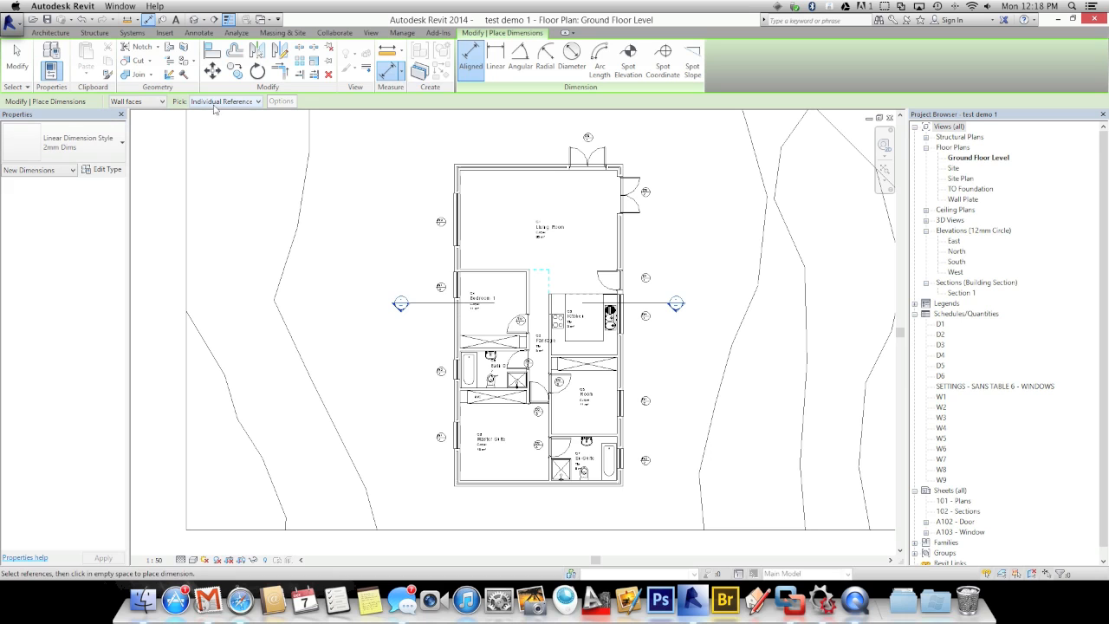
click(469, 488)
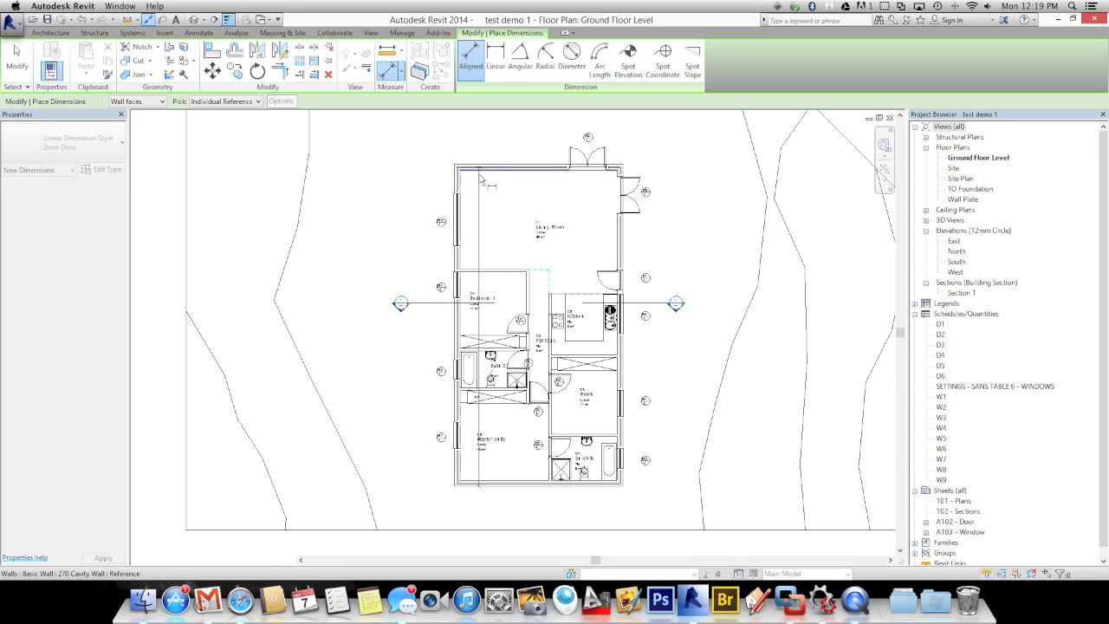
scroll(473, 169, up, 4)
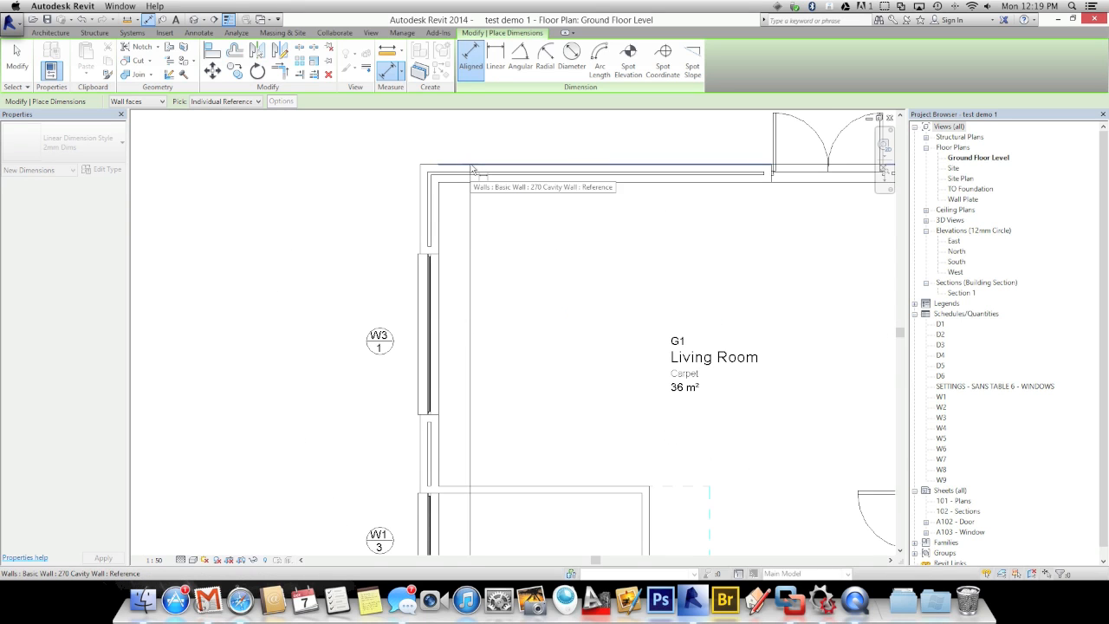
scroll(396, 208, down, 1)
scroll(397, 208, down, 5)
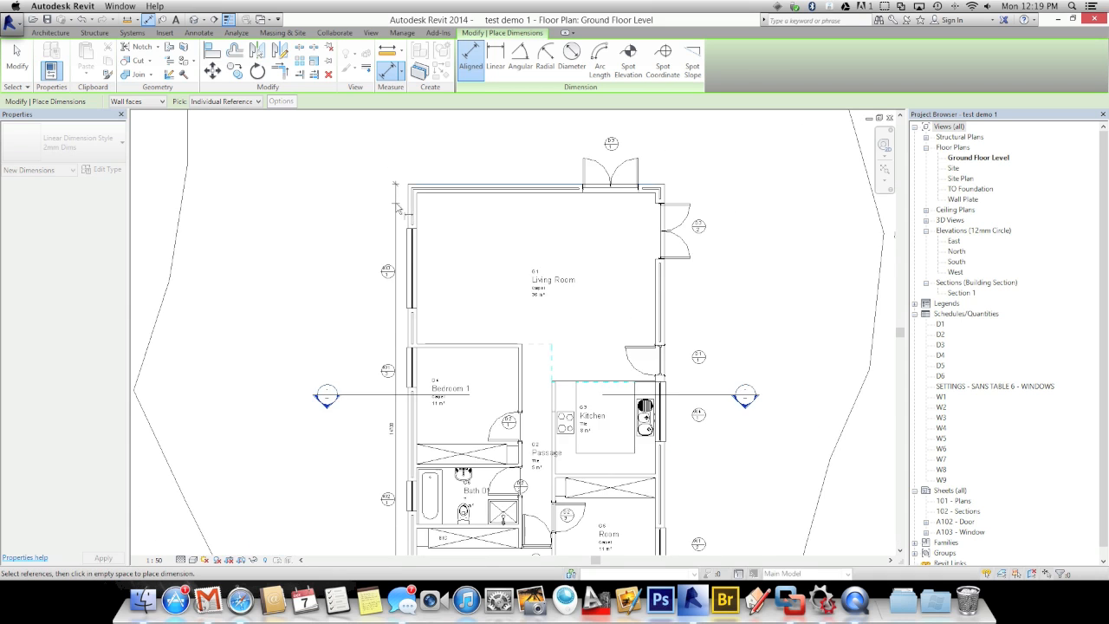
scroll(362, 260, down, 1)
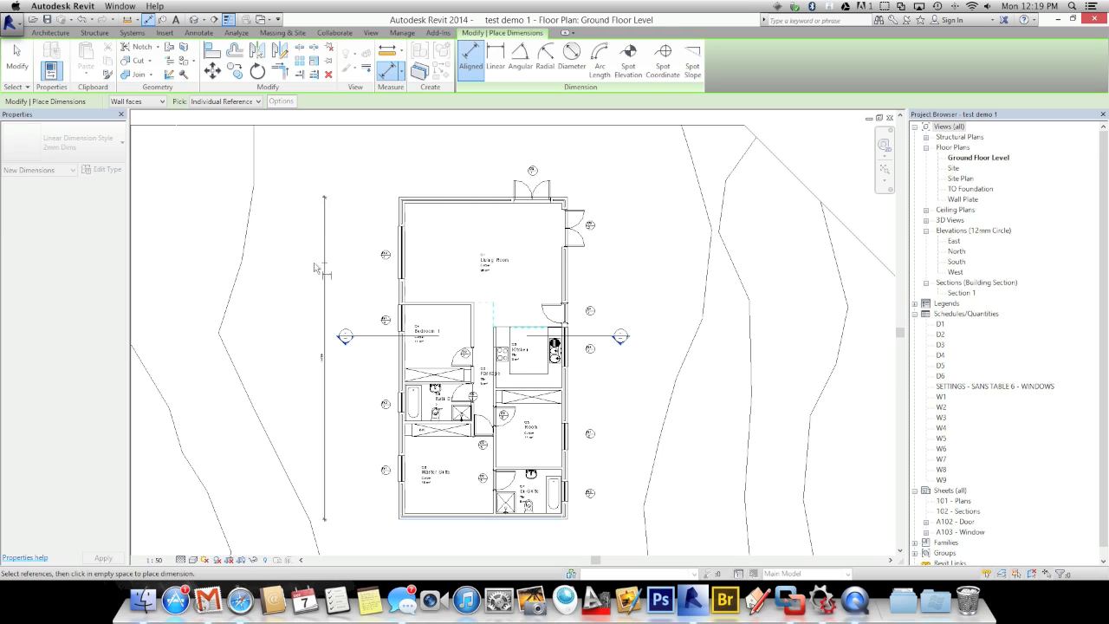
click(309, 271)
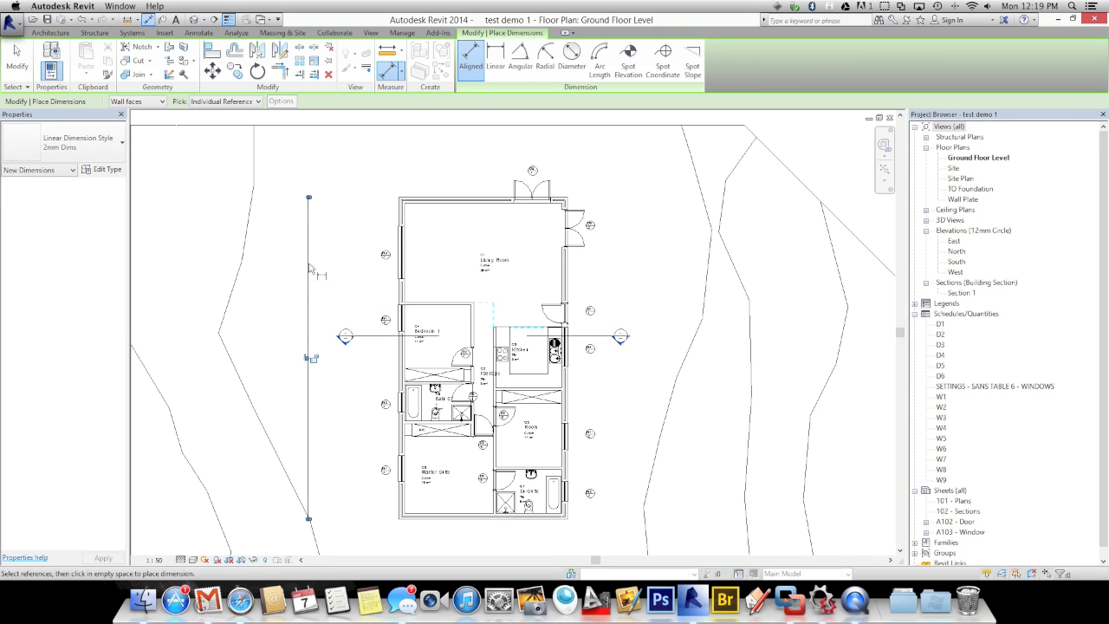
scroll(387, 526, up, 3)
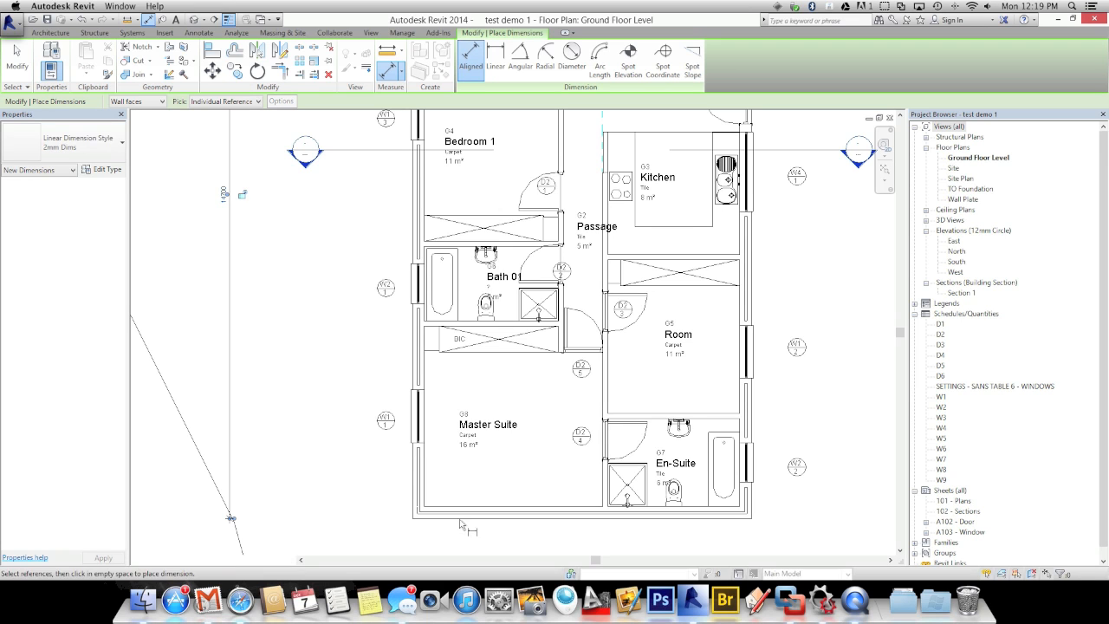
Add a room-by-room dimension chain from the bottom wall to the top wall
click(459, 515)
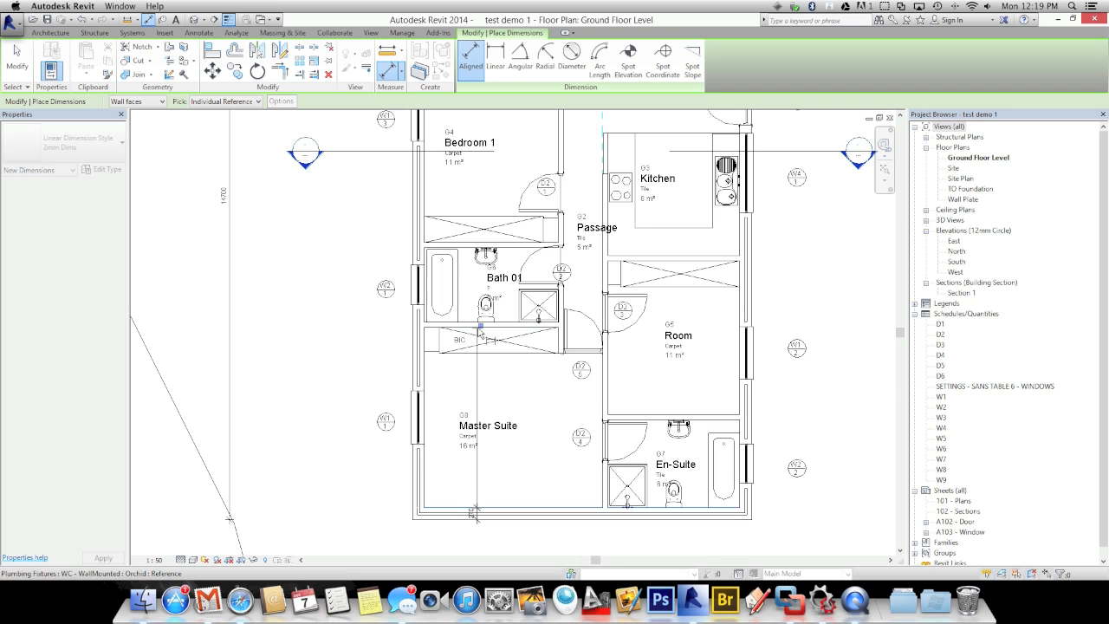
scroll(472, 332, up, 4)
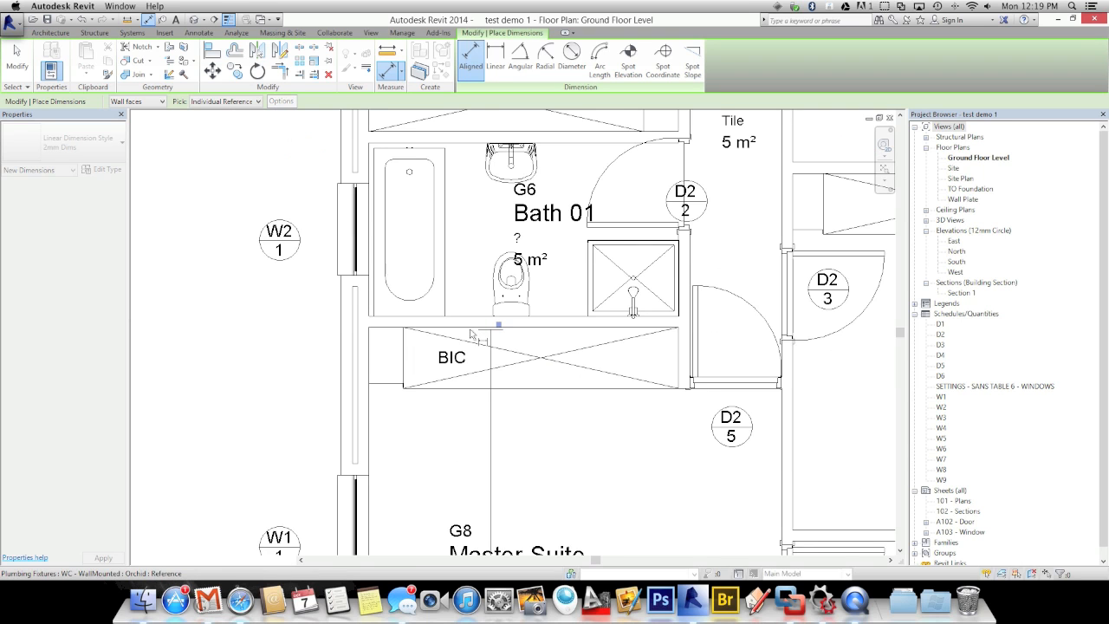
scroll(470, 334, up, 3)
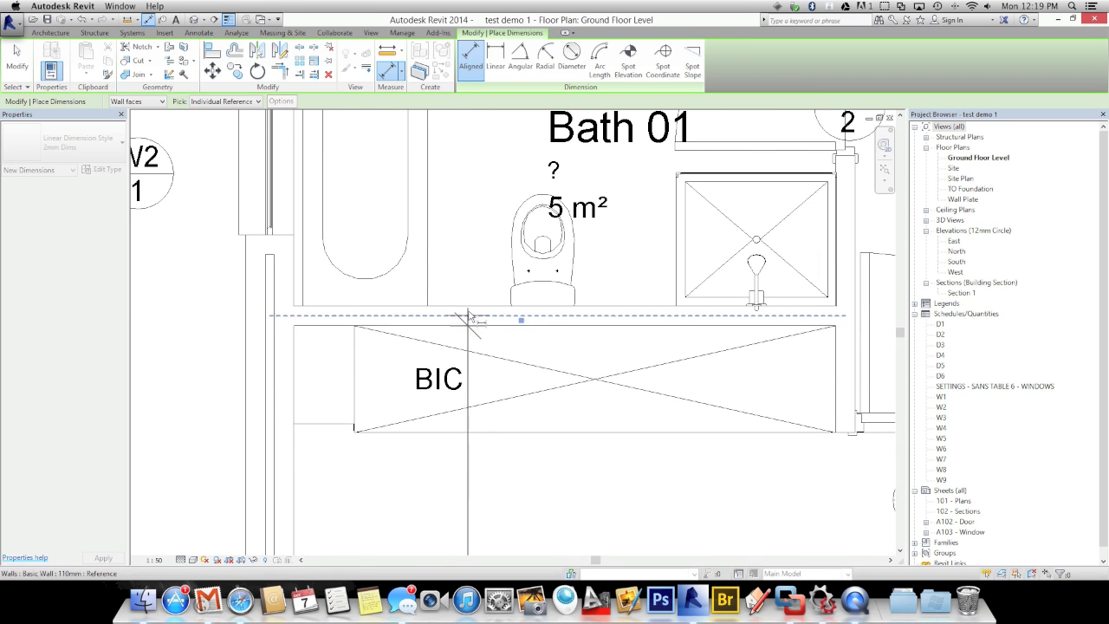
scroll(469, 310, down, 4)
middle_drag(475, 300, 478, 498)
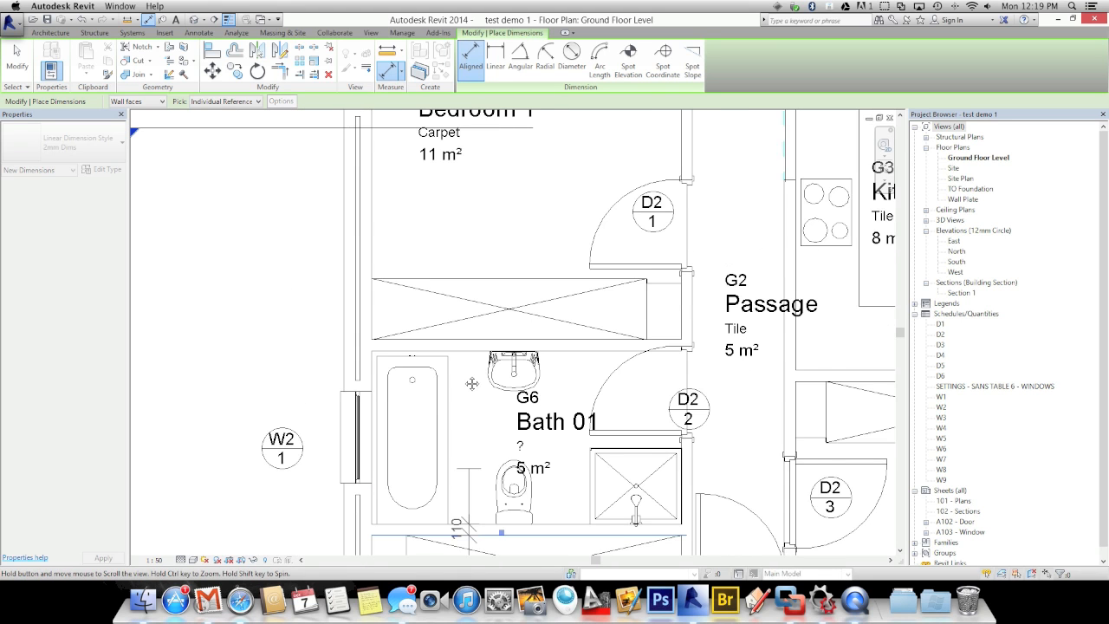
click(465, 356)
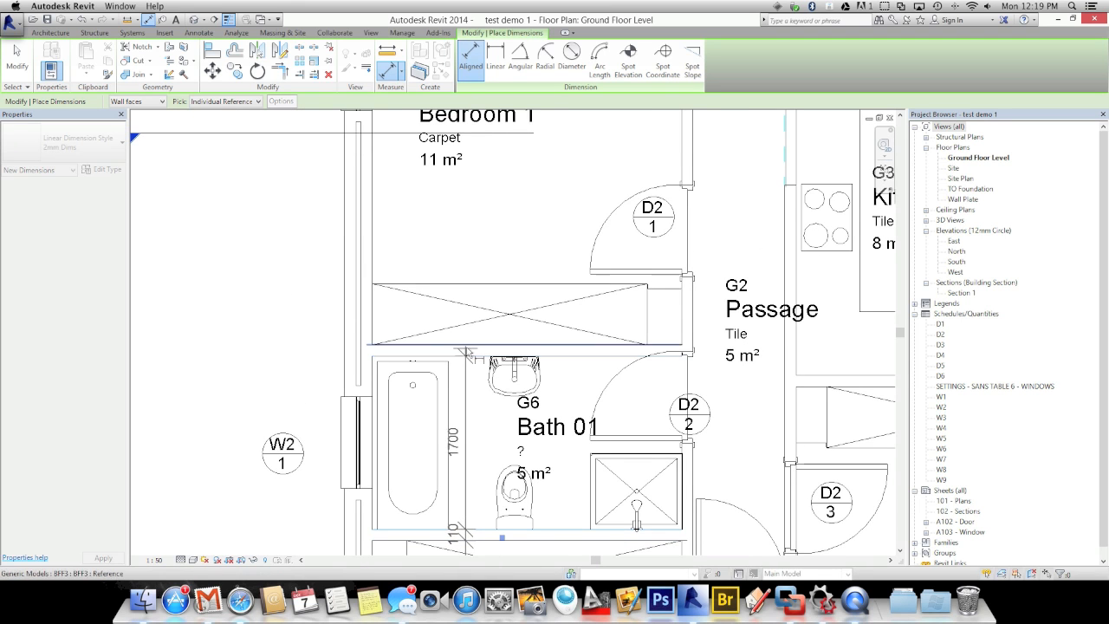
click(463, 347)
scroll(472, 303, down, 4)
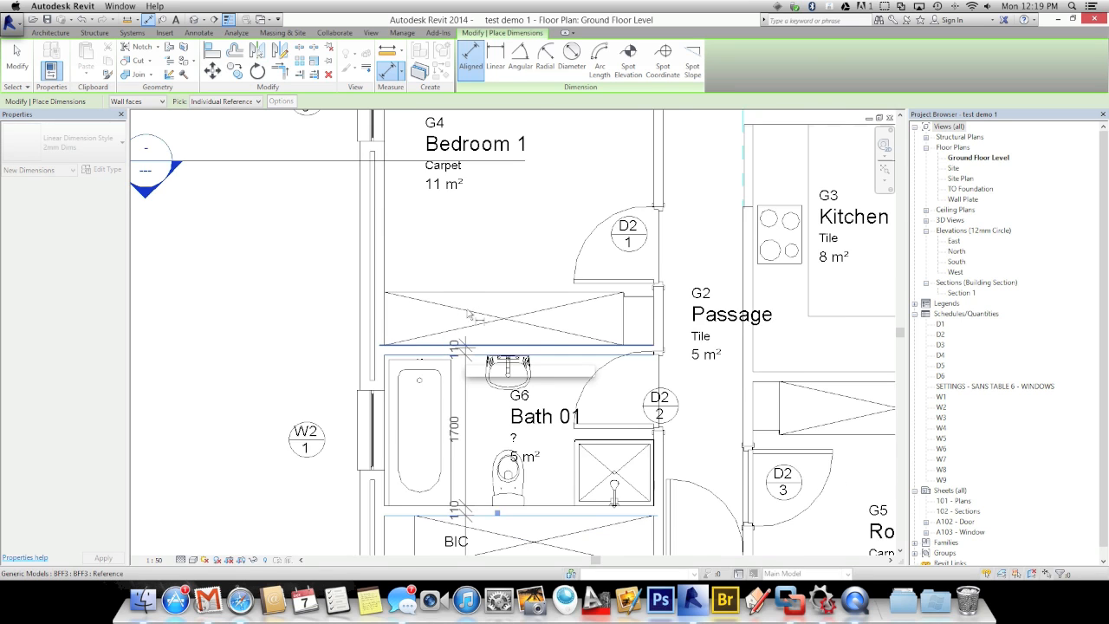
middle_drag(474, 277, 475, 374)
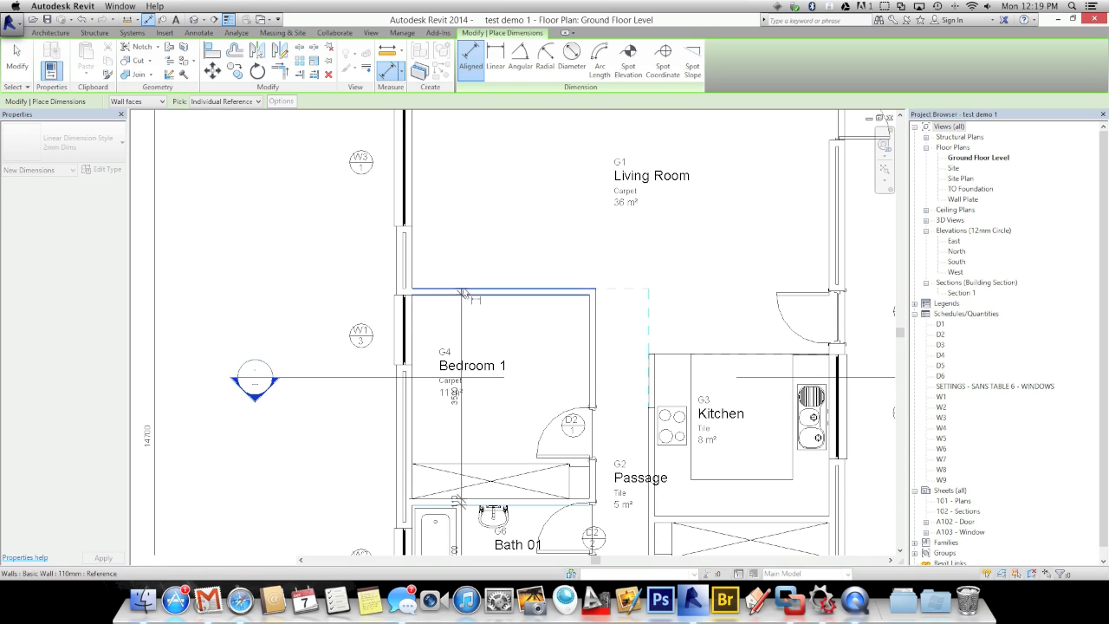
middle_drag(470, 250, 479, 439)
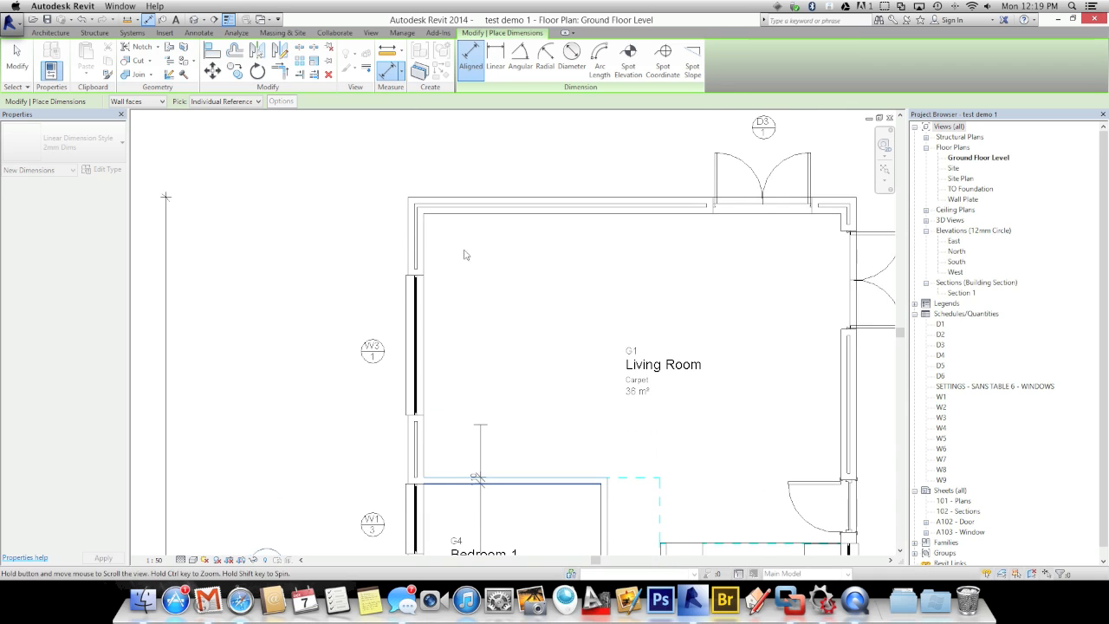
click(467, 204)
scroll(467, 205, down, 3)
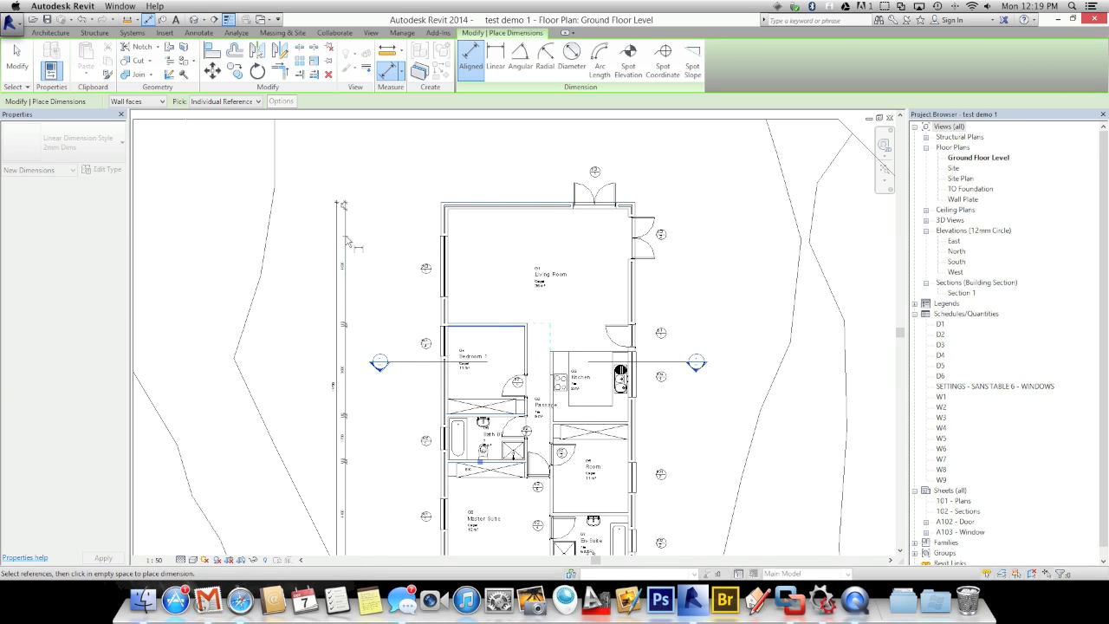
click(346, 241)
middle_drag(324, 418, 343, 318)
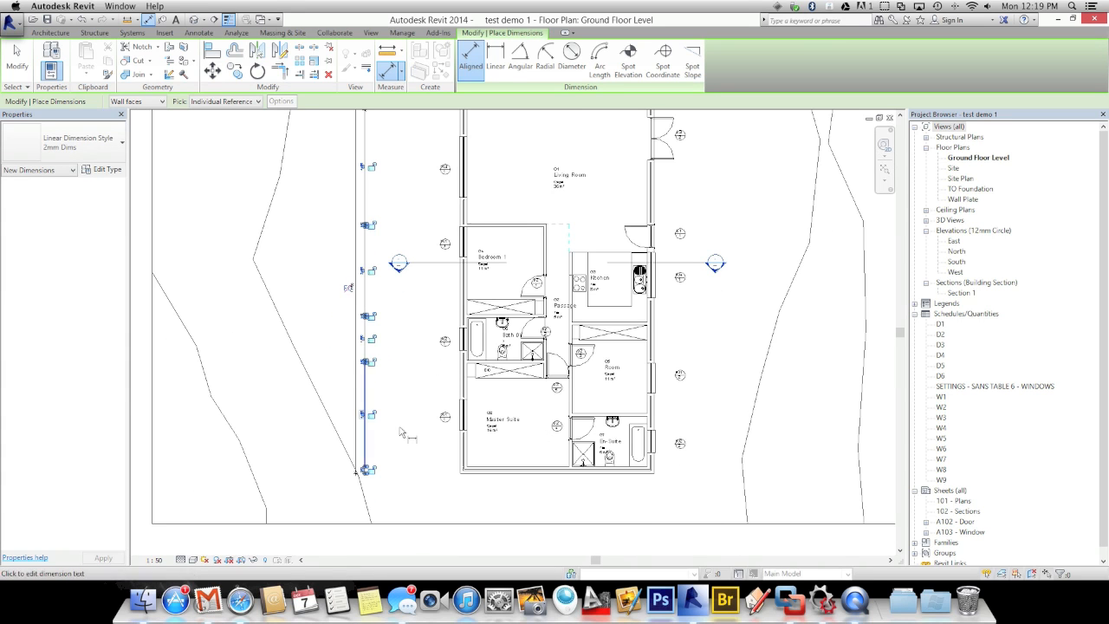
scroll(401, 432, down, 2)
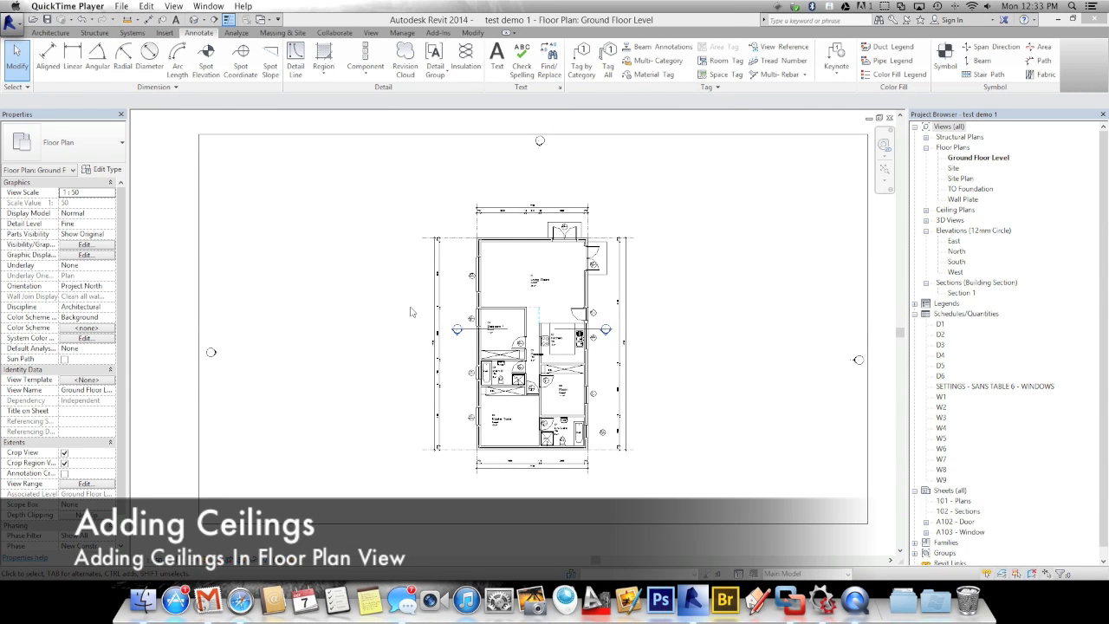
Switch the ribbon from Annotate to the Architecture tab
click(461, 354)
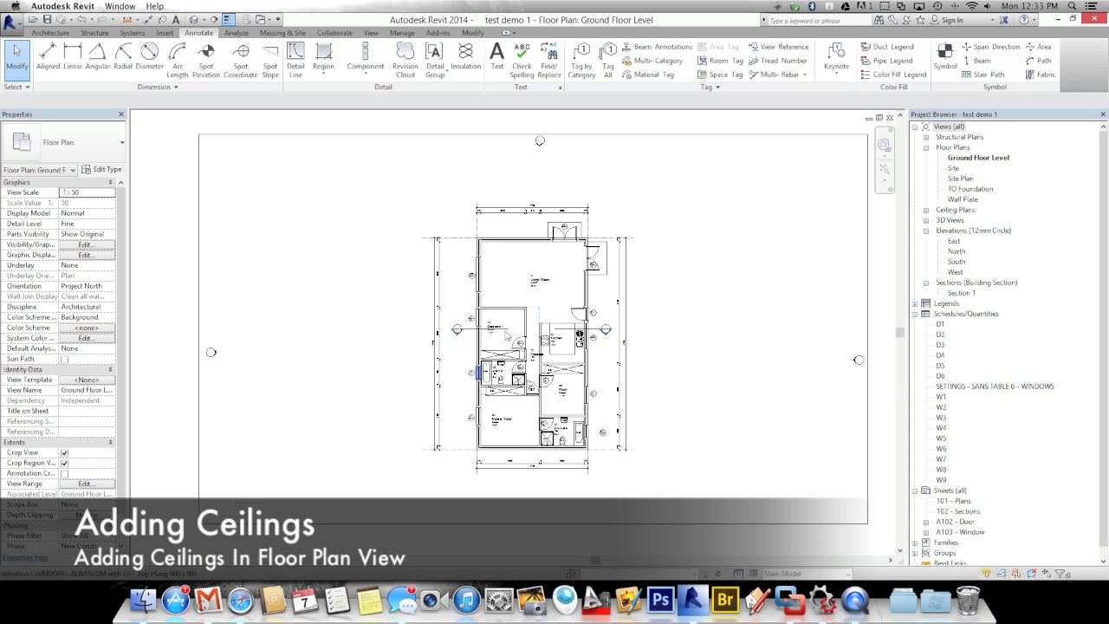
scroll(510, 338, up, 3)
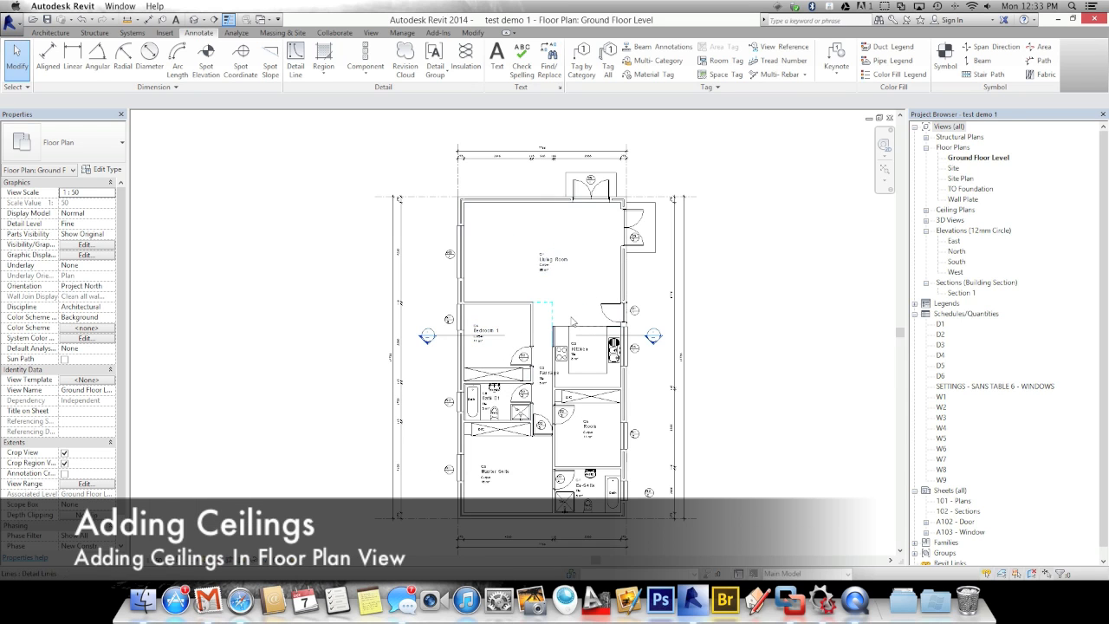
scroll(563, 316, down, 1)
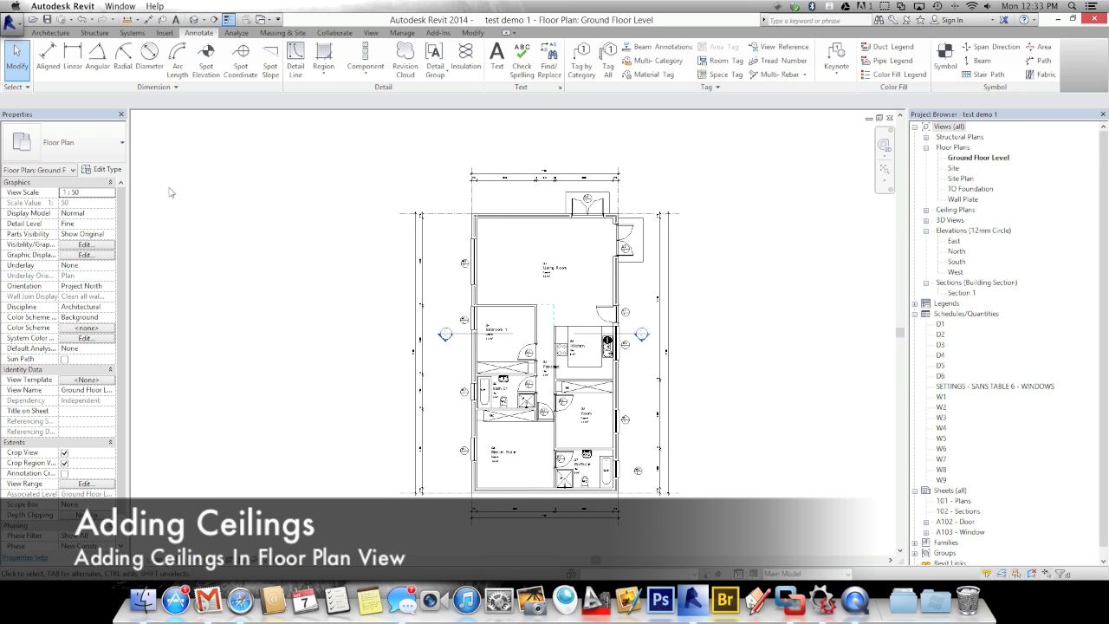
click(51, 32)
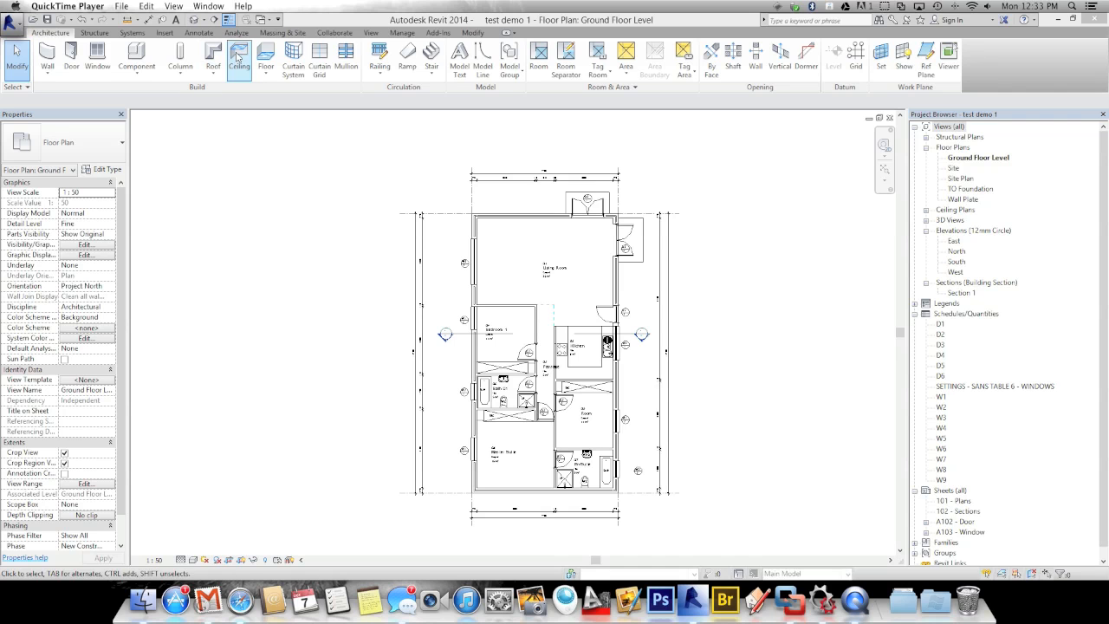
Start a ceiling using the Basic Ceiling Generic type
click(239, 57)
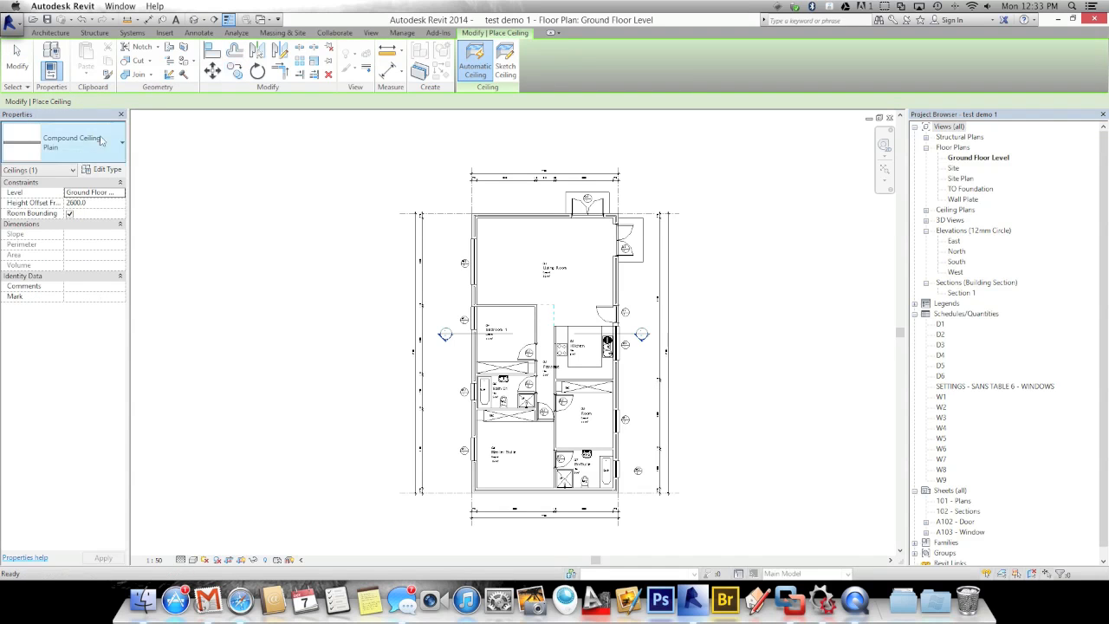
click(83, 151)
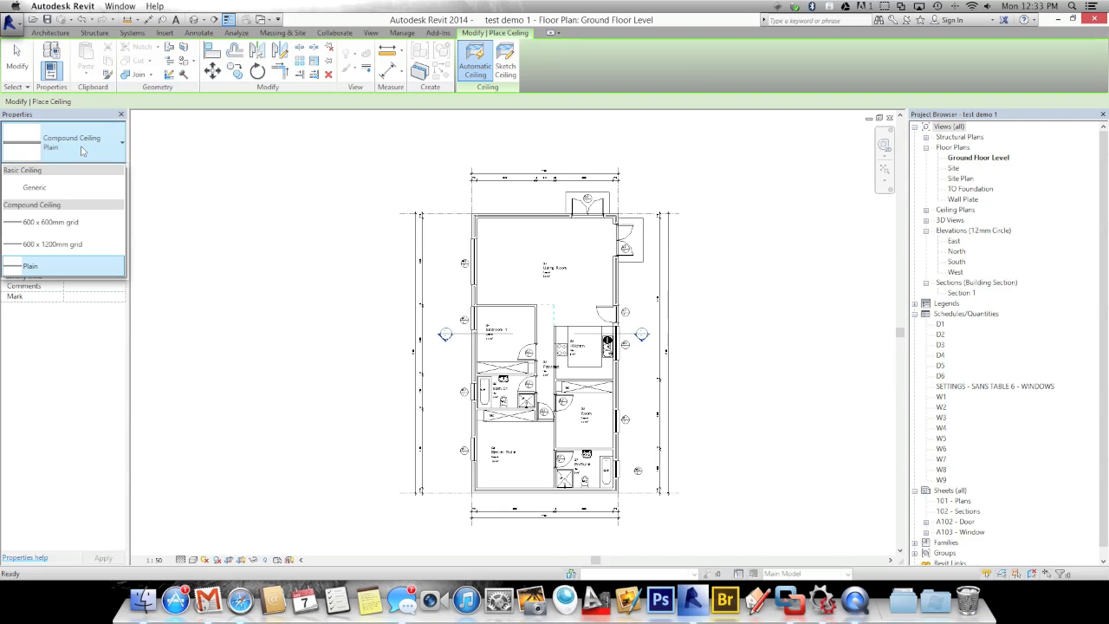
click(45, 190)
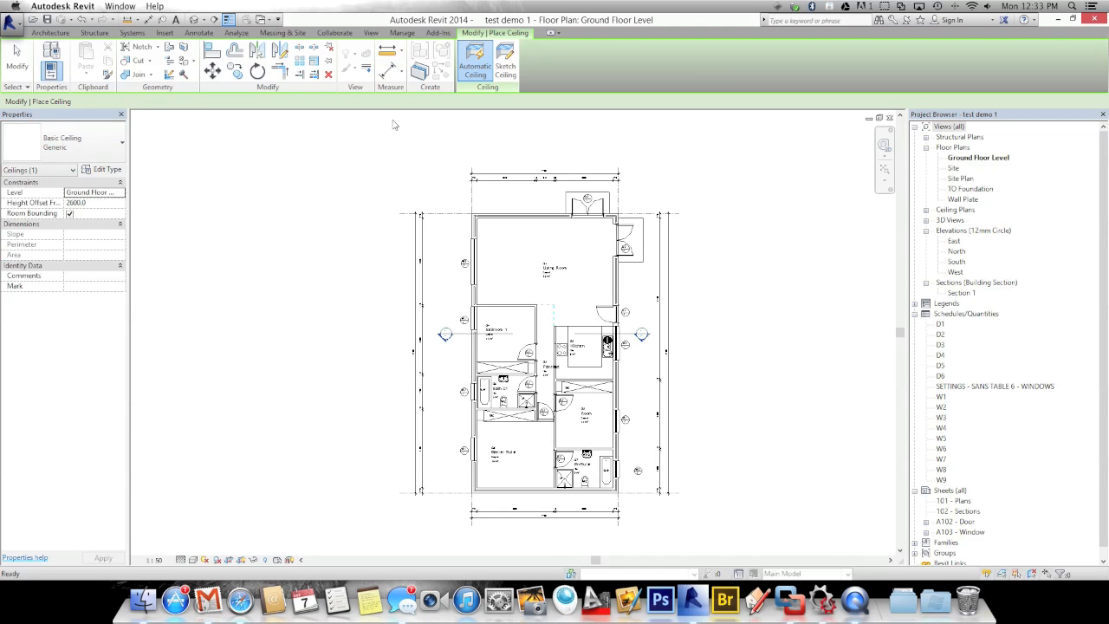
Sketch a rectangular ceiling boundary between the top-left and bottom-right wall corners, then finish
click(506, 67)
click(552, 49)
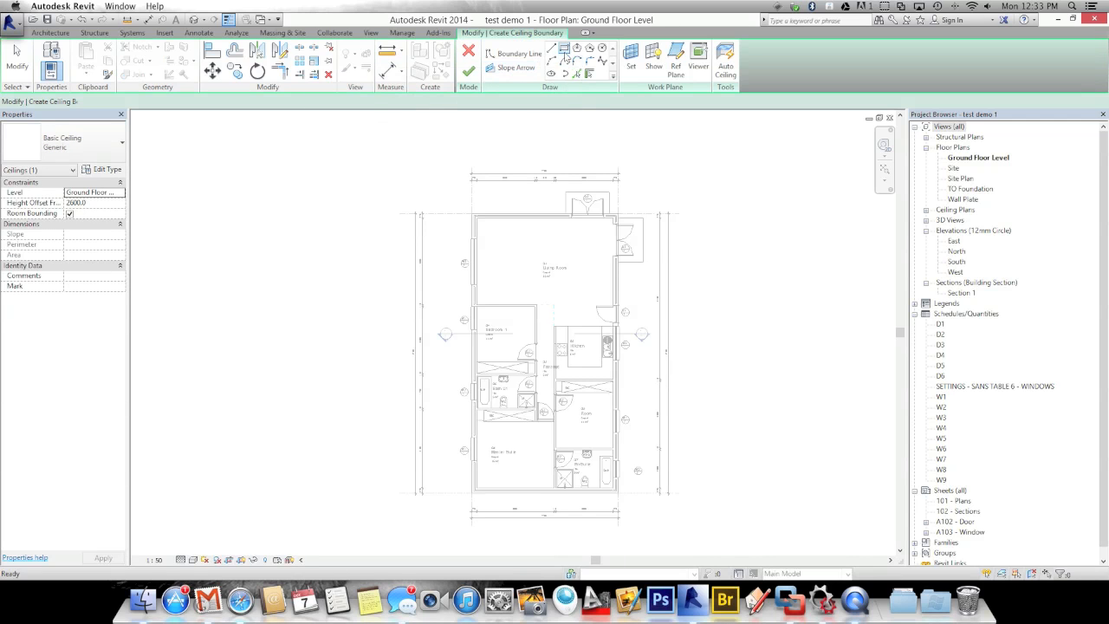
click(564, 49)
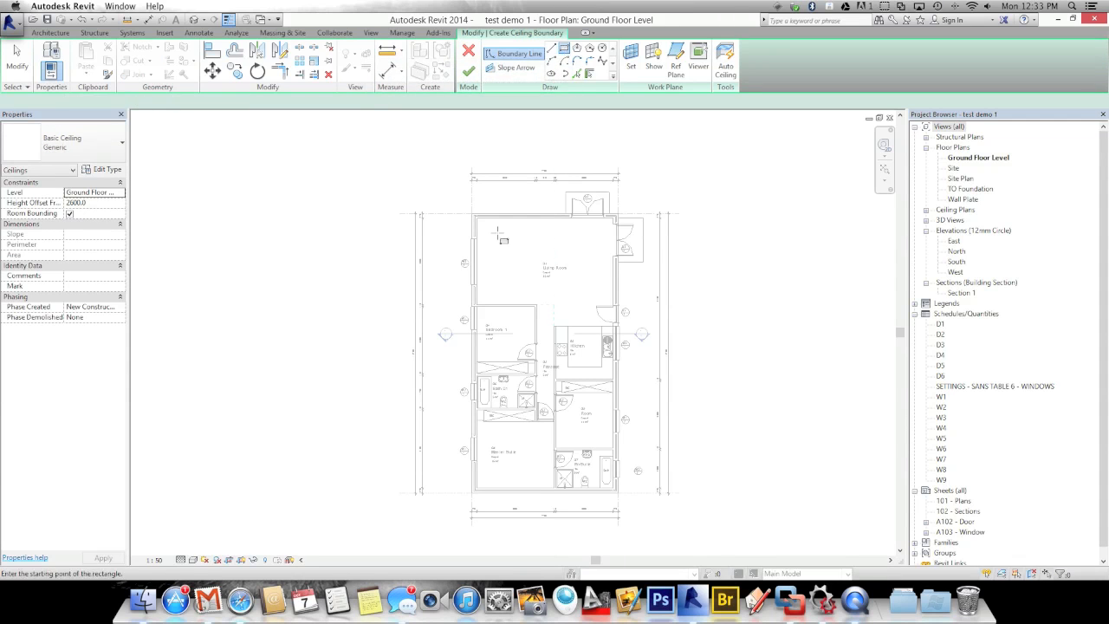
click(475, 217)
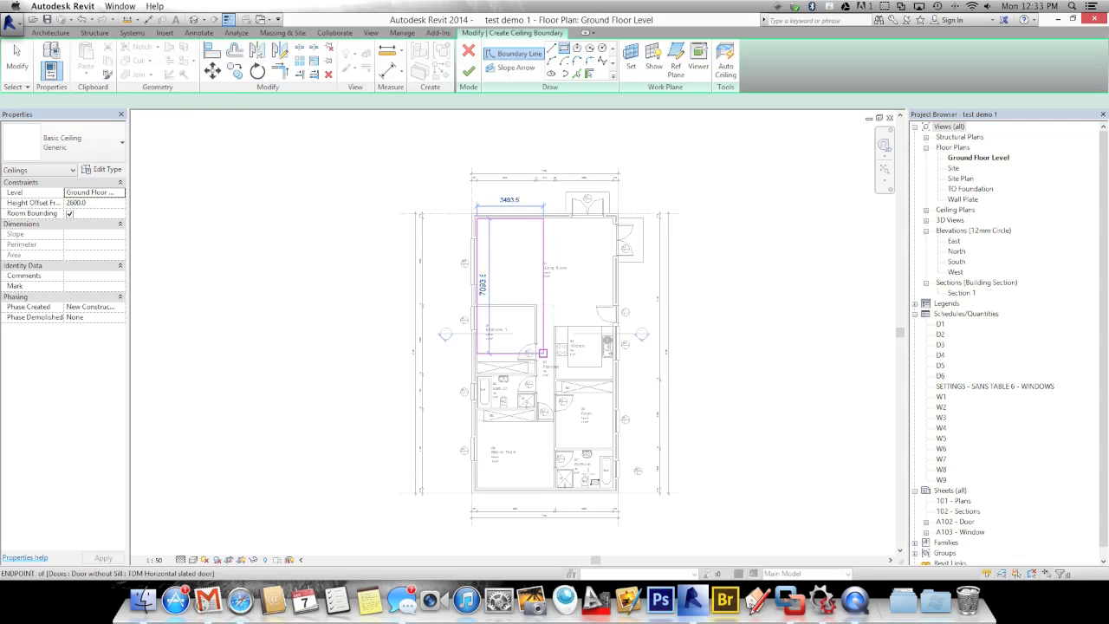
click(614, 489)
click(468, 73)
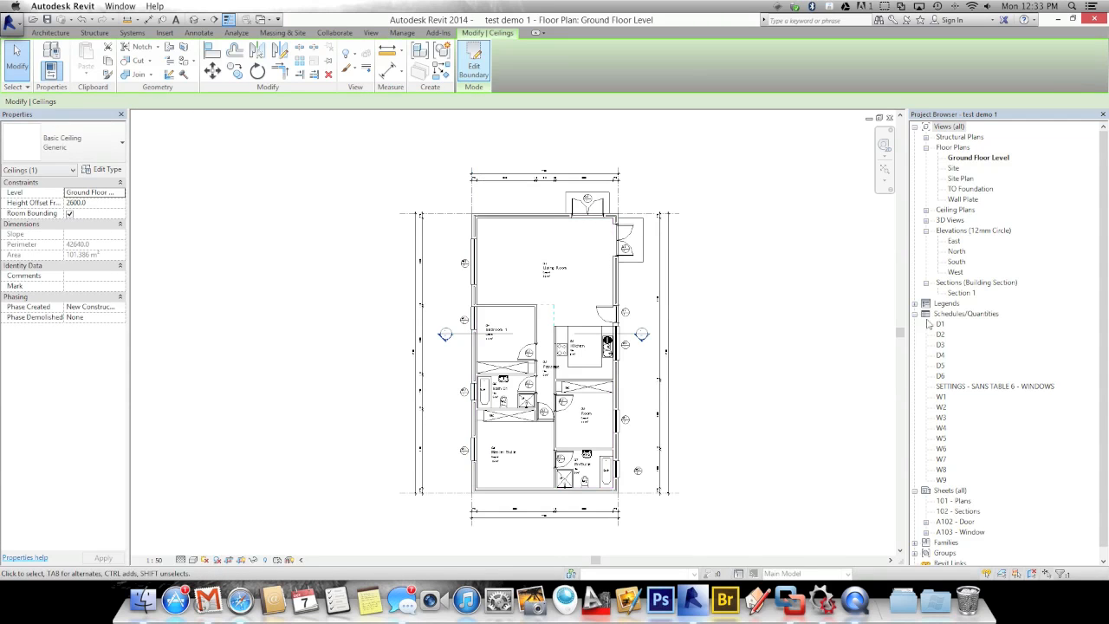
double_click(958, 294)
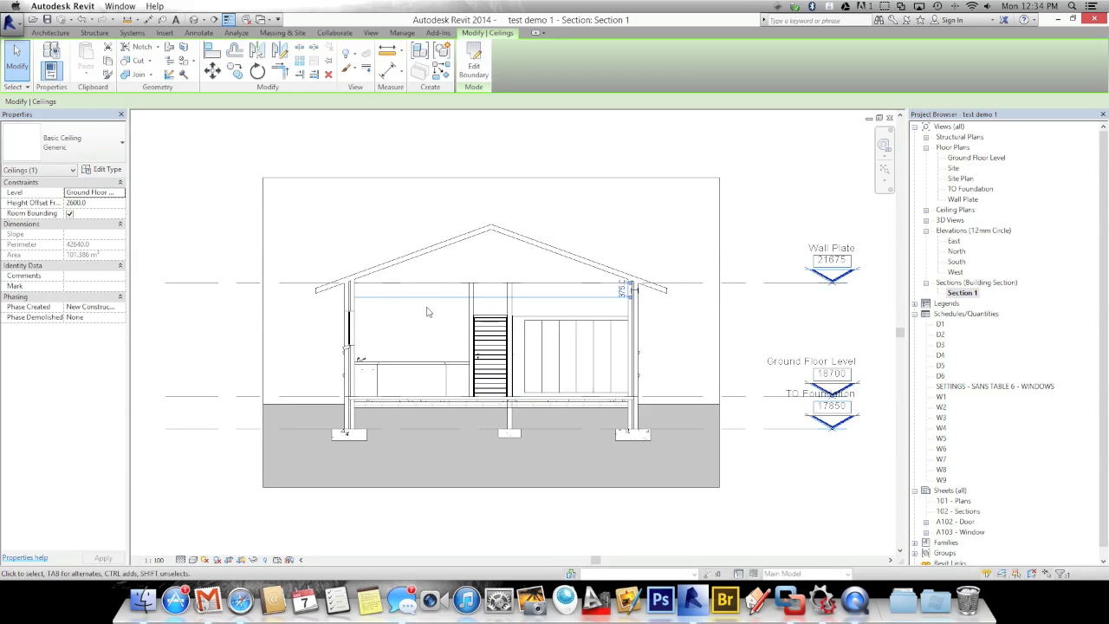
Change the ceiling's type to Compound Ceiling Plain in Section 1
click(398, 308)
scroll(447, 310, up, 2)
scroll(521, 314, up, 1)
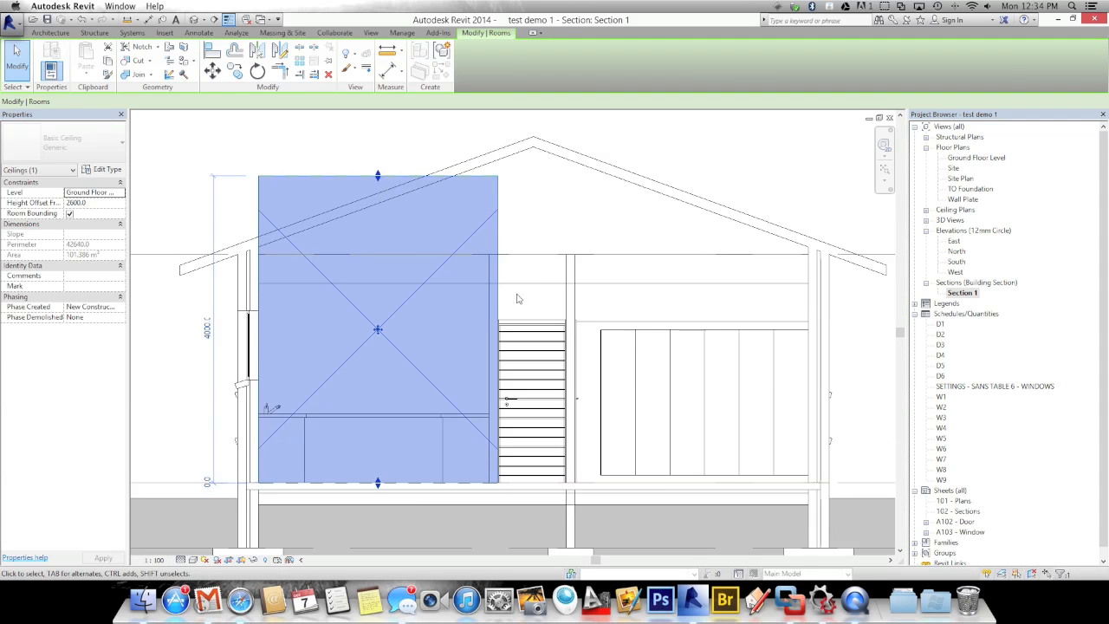
scroll(532, 286, up, 3)
key(Escape)
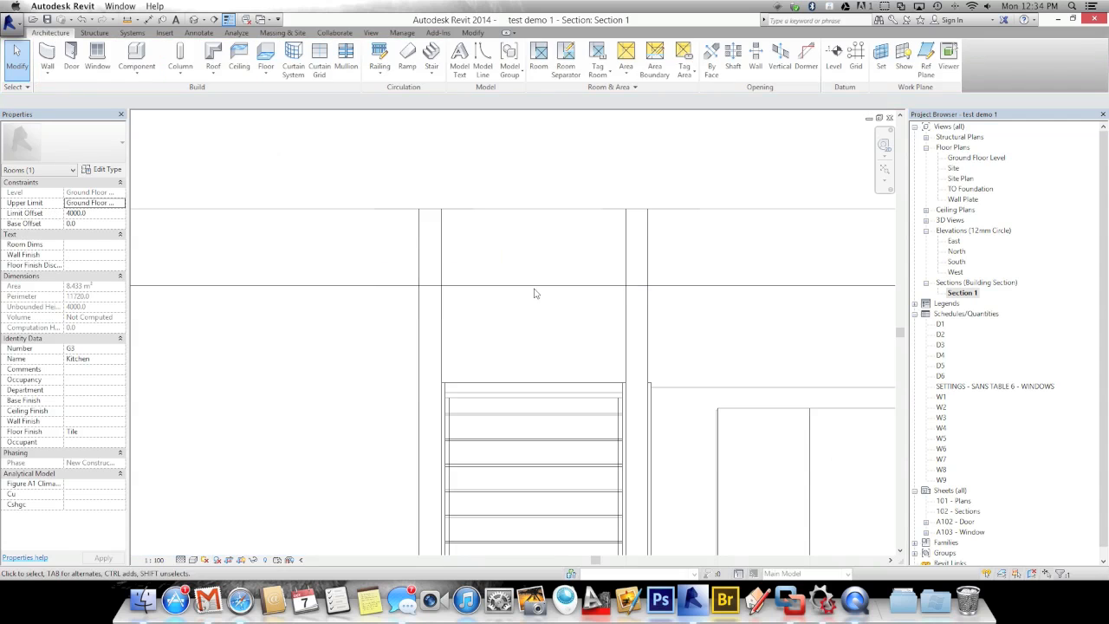
click(90, 153)
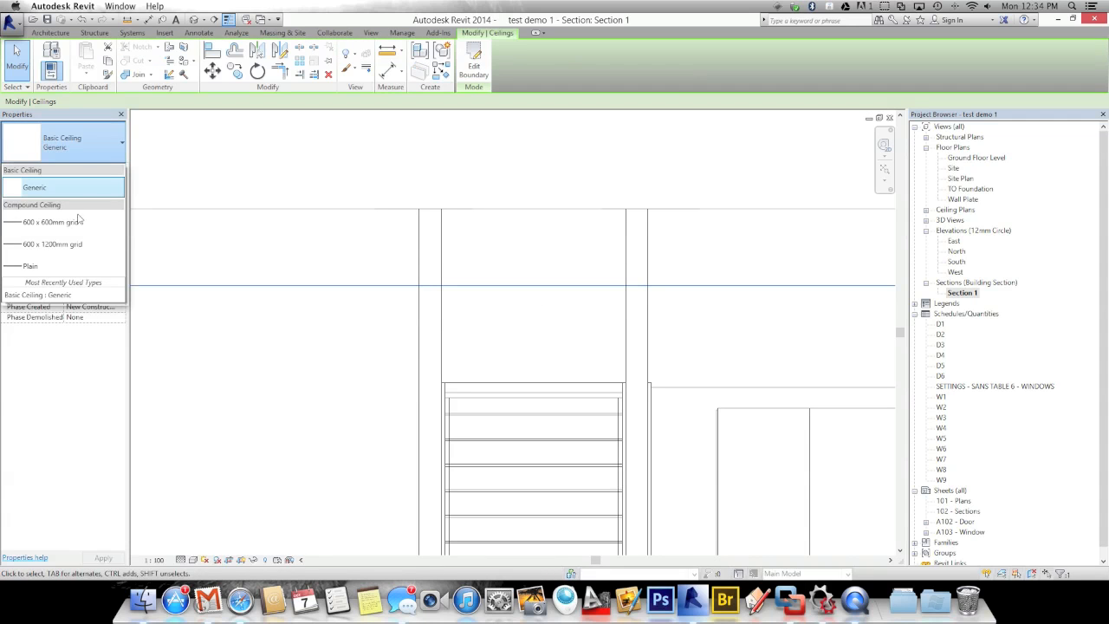
click(50, 266)
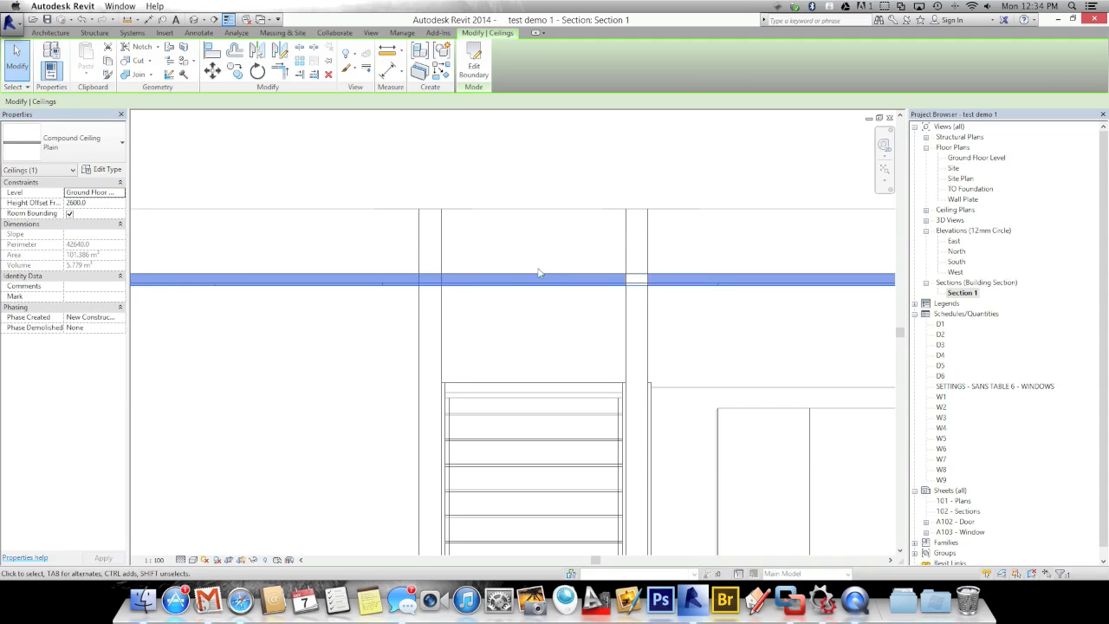
scroll(529, 254, down, 1)
scroll(530, 254, down, 2)
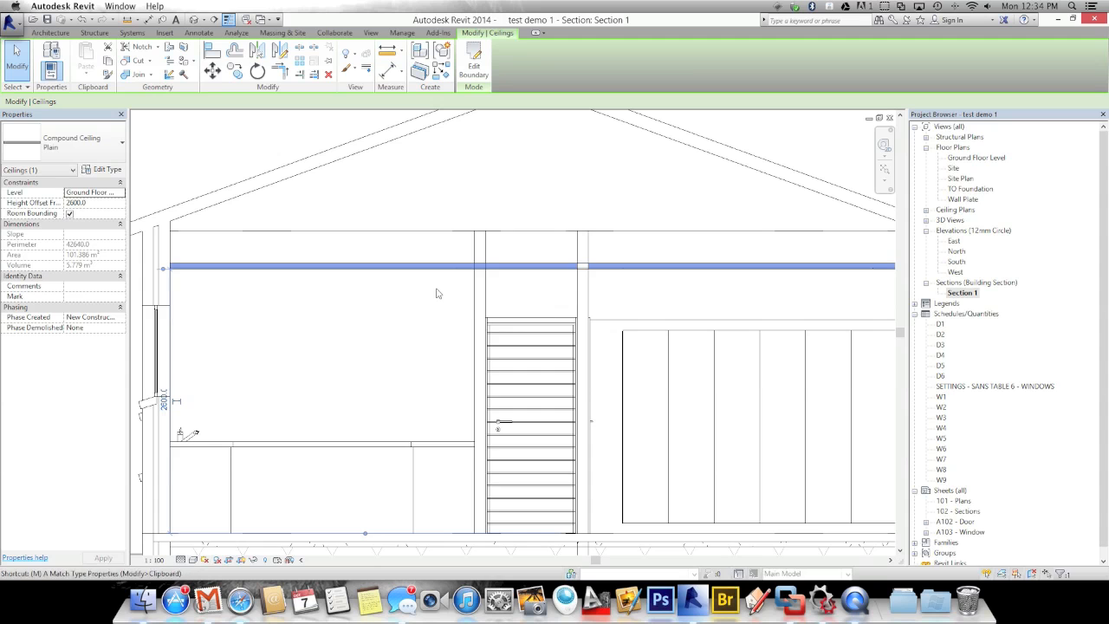
Move the ceiling up 375 to a 2975 height offset
key(m)
key(v)
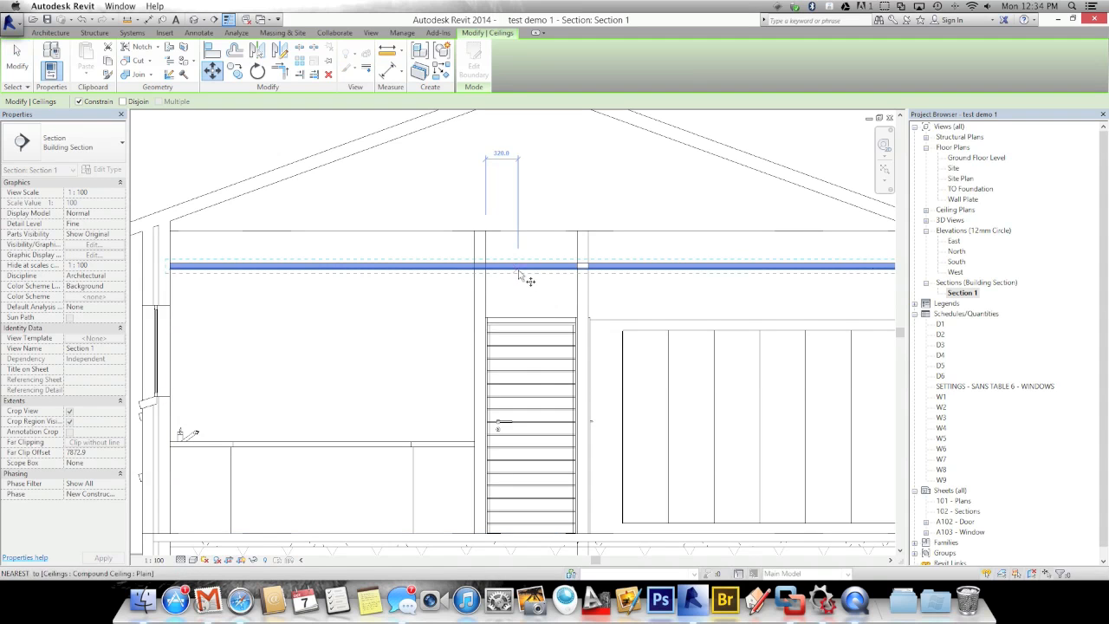
click(520, 265)
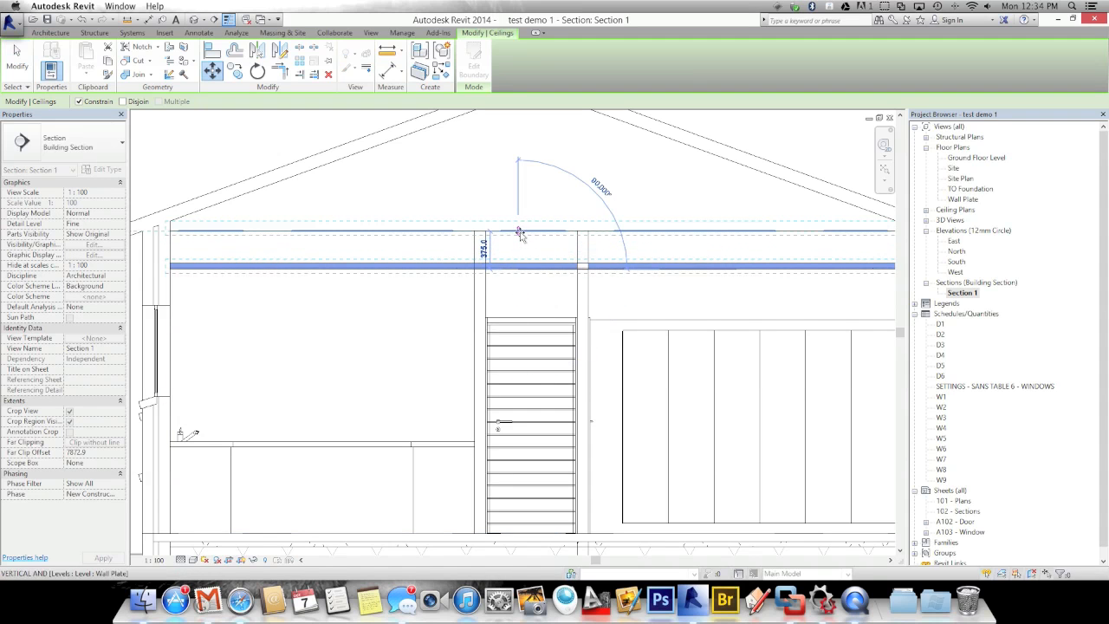
click(519, 231)
key(Escape)
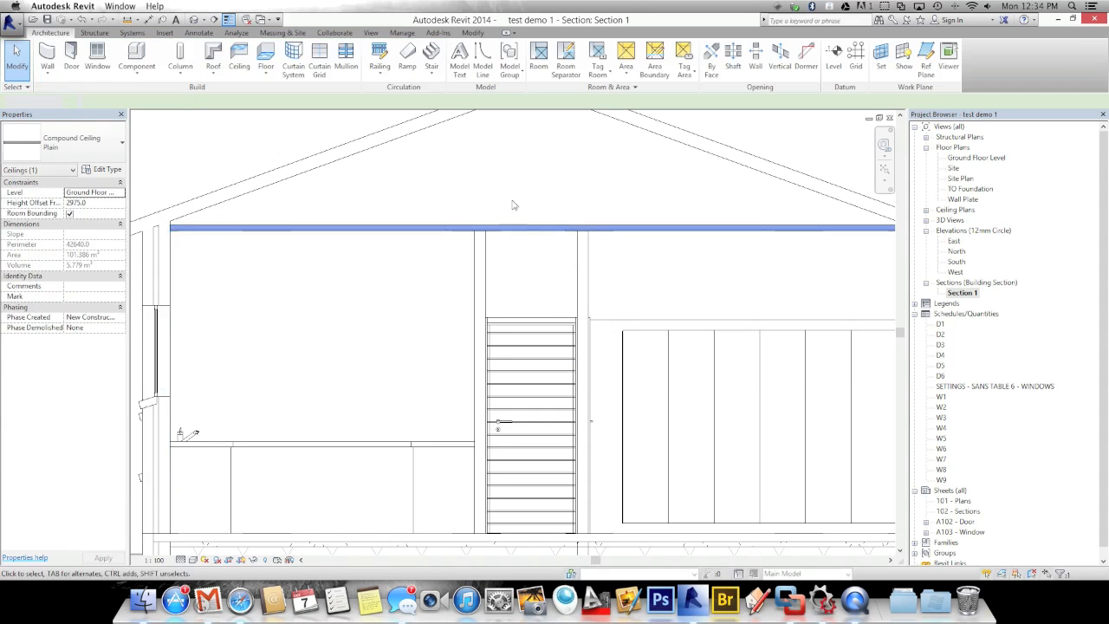
scroll(515, 206, down, 3)
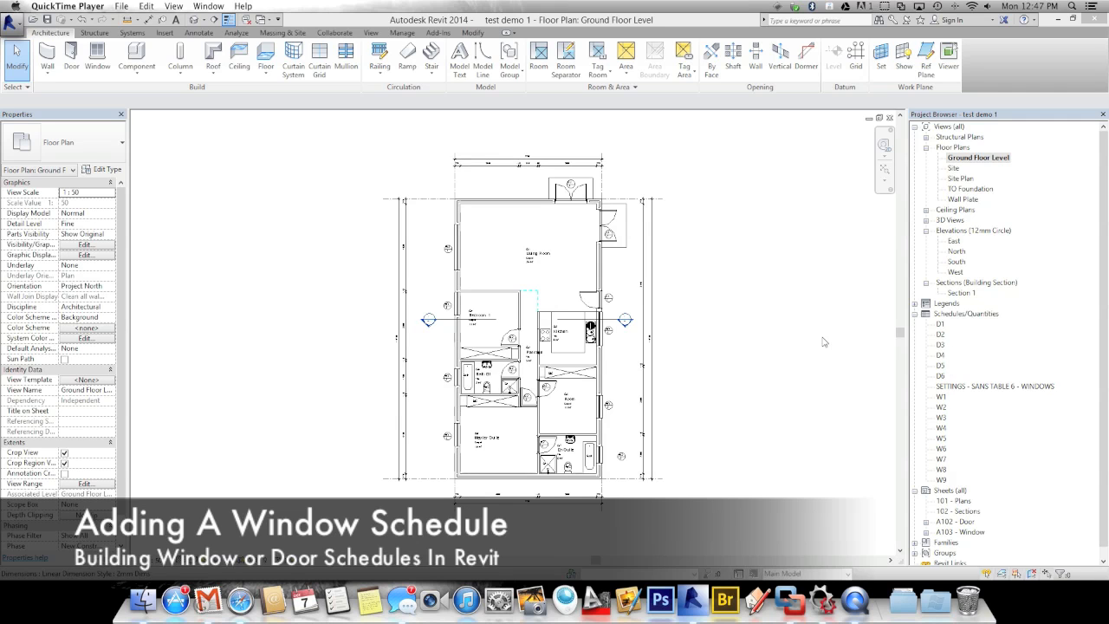
click(539, 230)
scroll(570, 180, up, 1)
scroll(576, 149, up, 3)
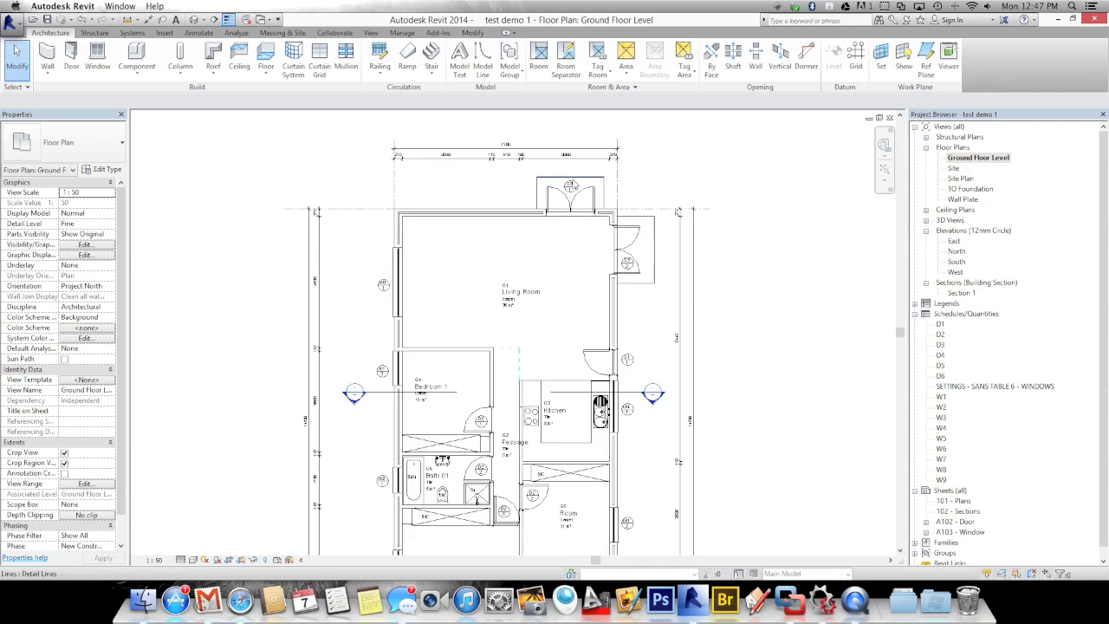
scroll(567, 213, up, 5)
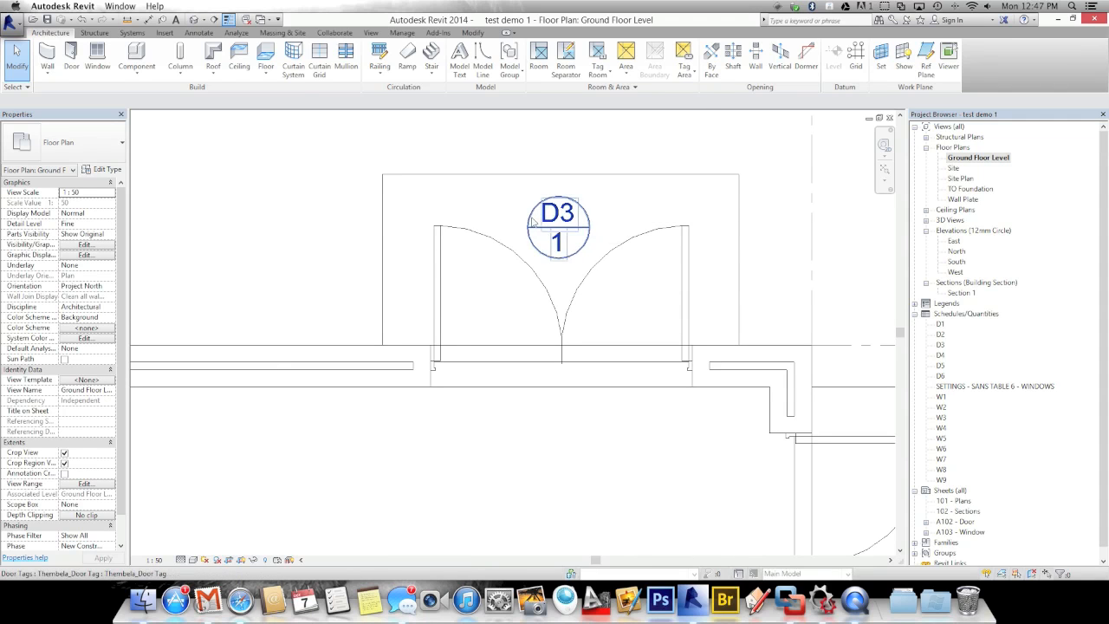
scroll(540, 216, down, 5)
middle_drag(496, 222, 467, 103)
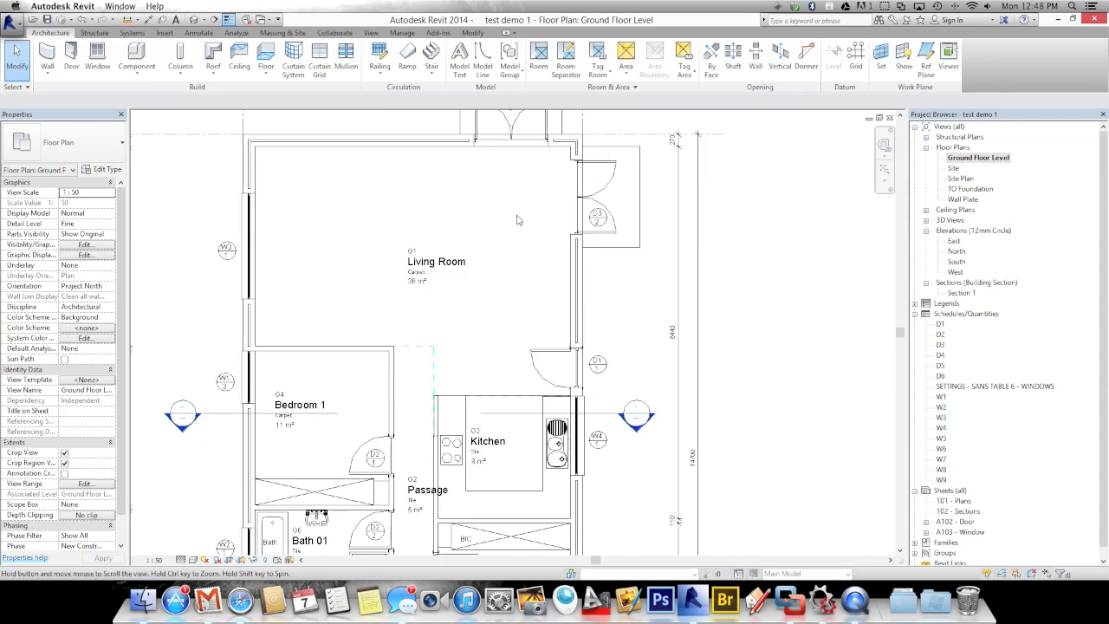
middle_drag(593, 395, 581, 337)
scroll(596, 416, up, 5)
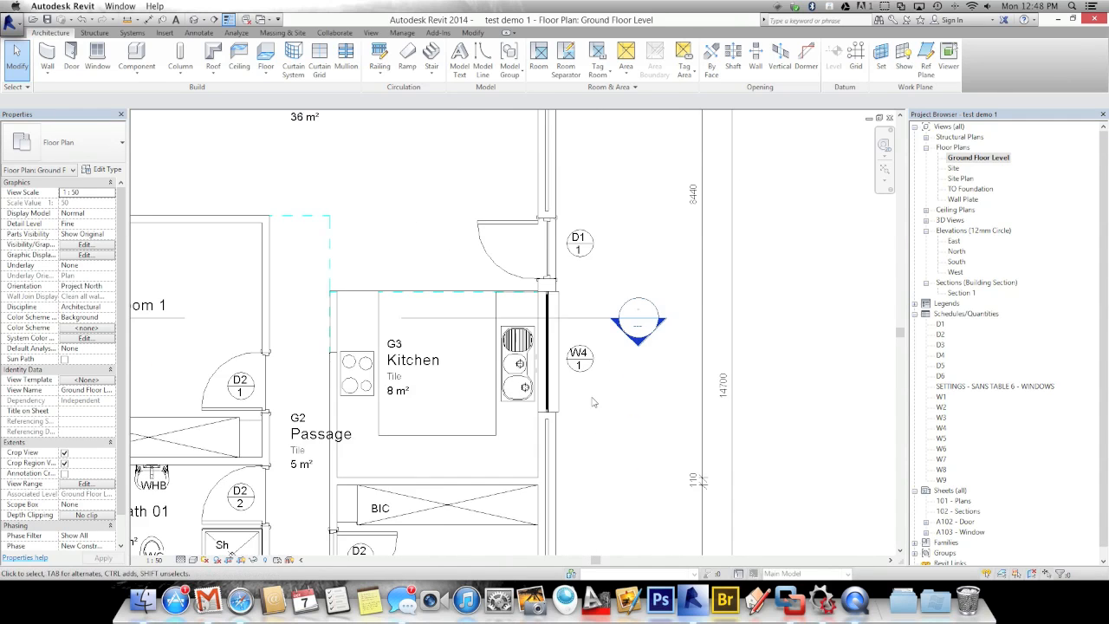
click(581, 328)
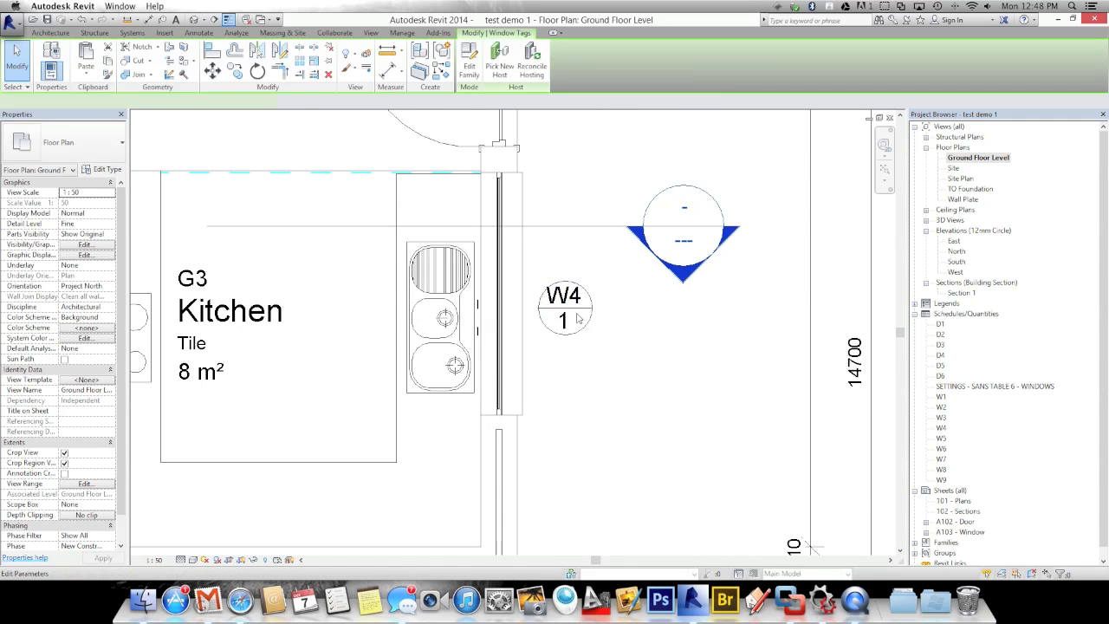
click(579, 320)
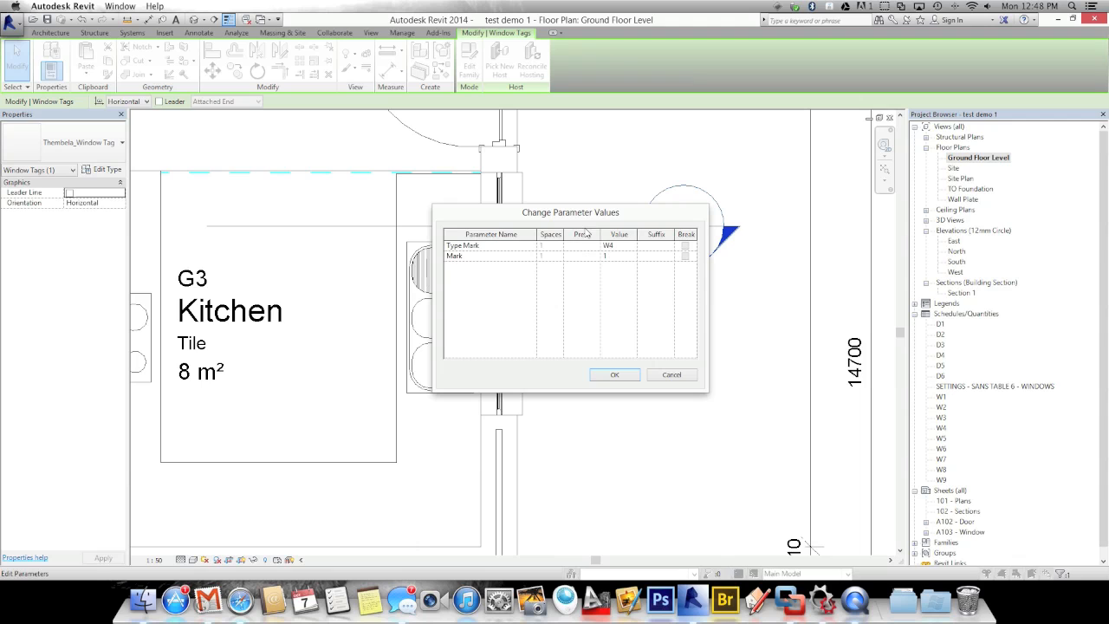
click(616, 246)
click(629, 375)
click(654, 455)
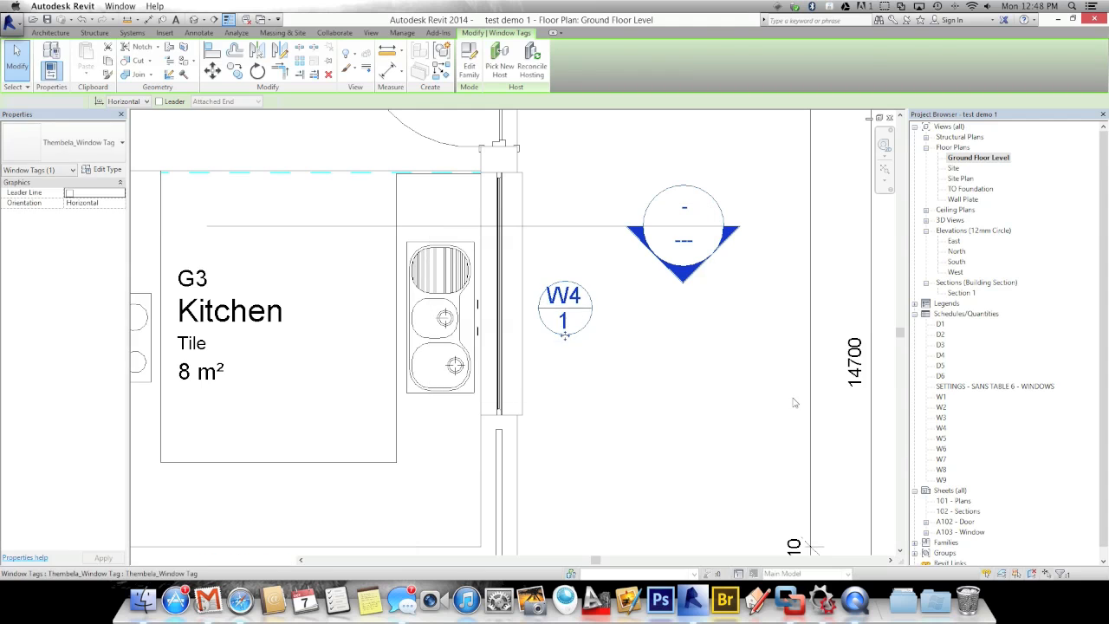
double_click(942, 398)
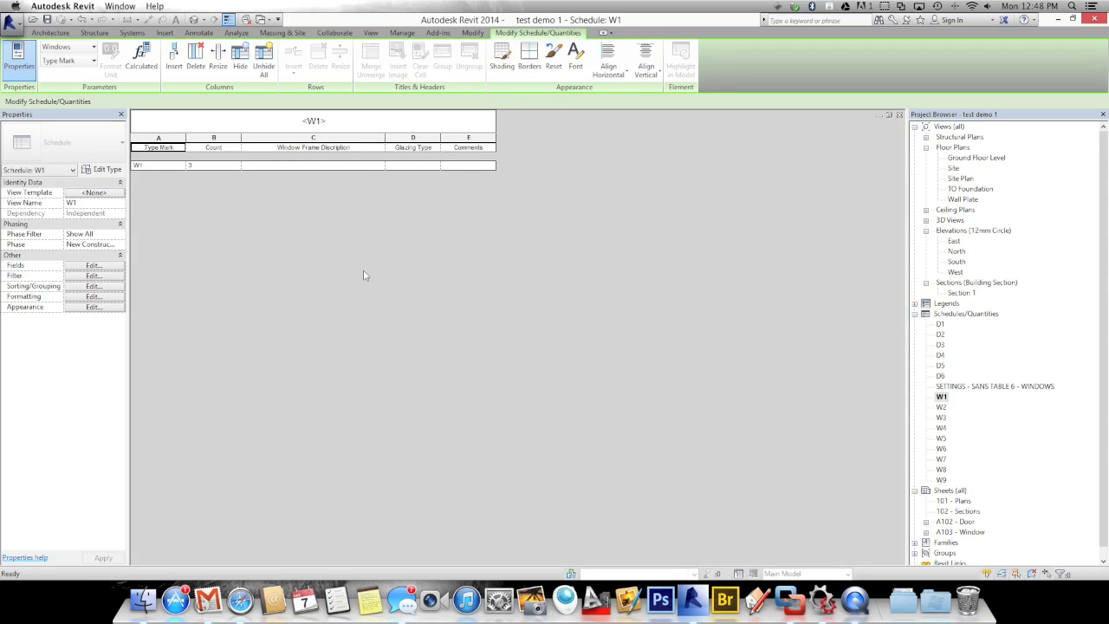
key(super+Tab)
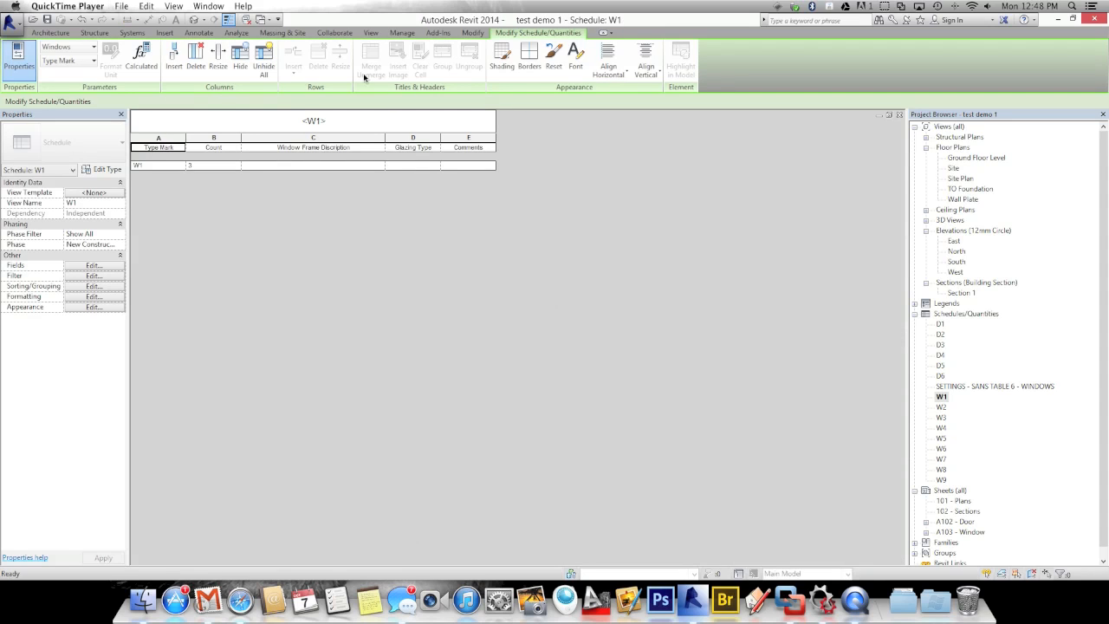
click(152, 166)
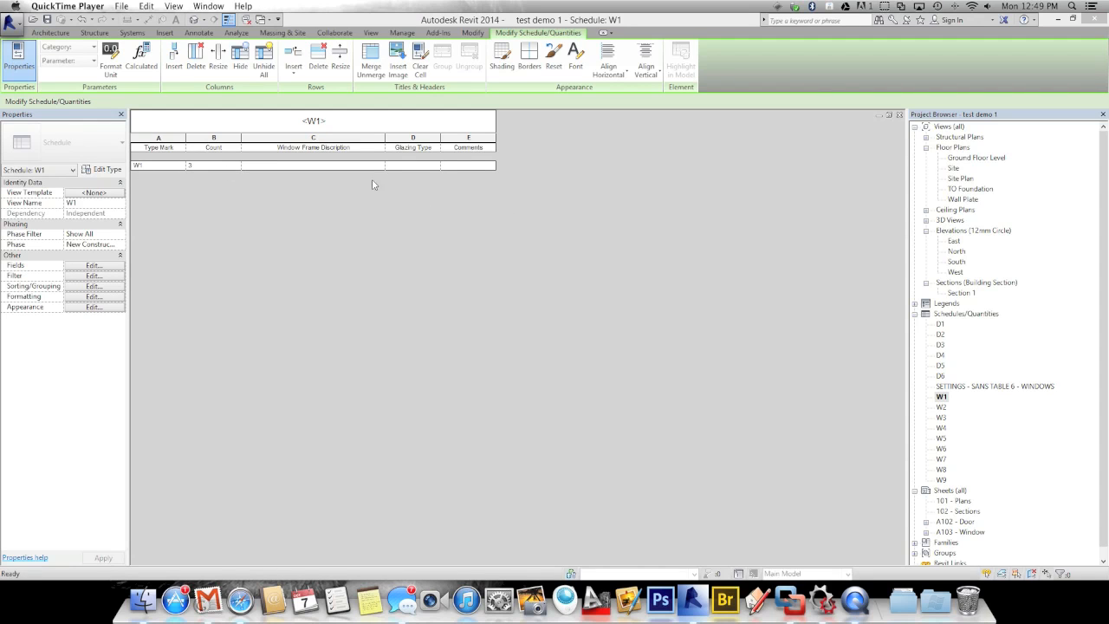
click(437, 165)
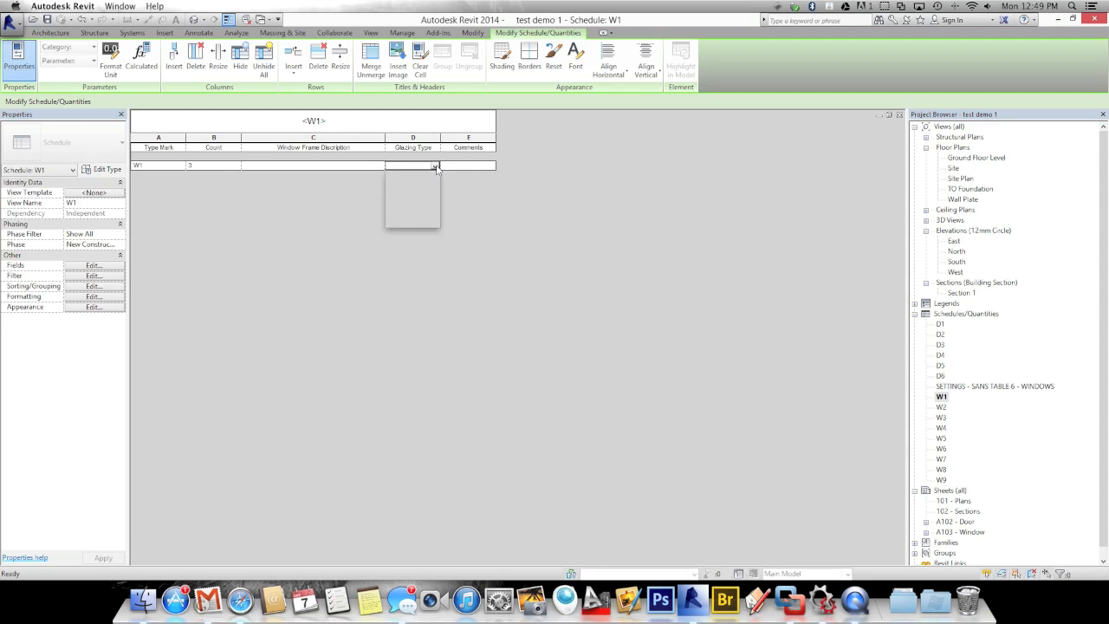
click(438, 168)
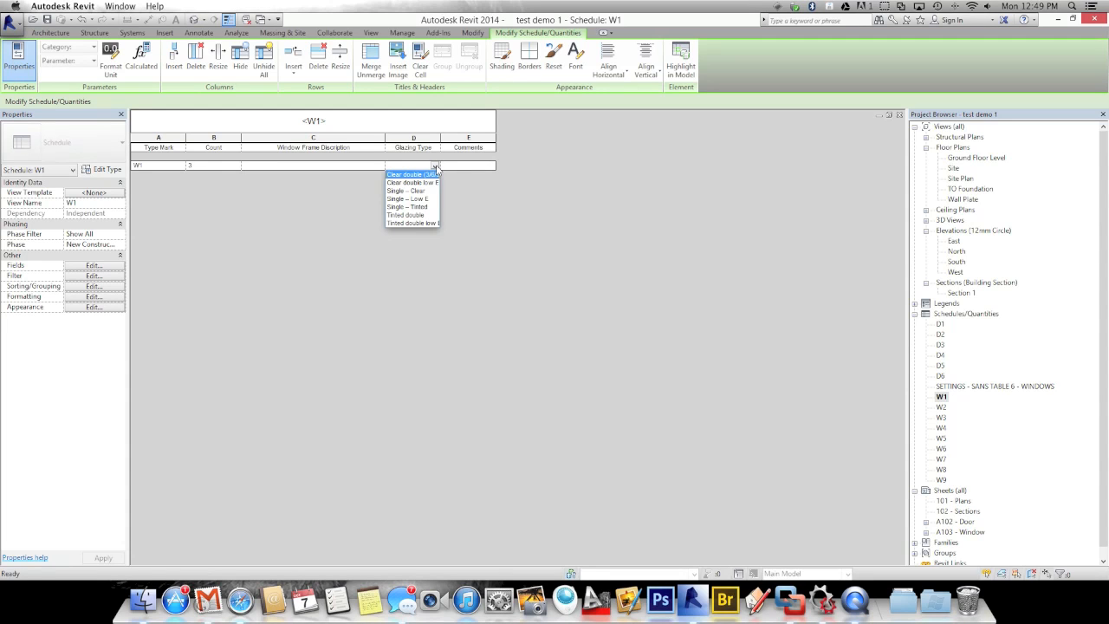
click(393, 207)
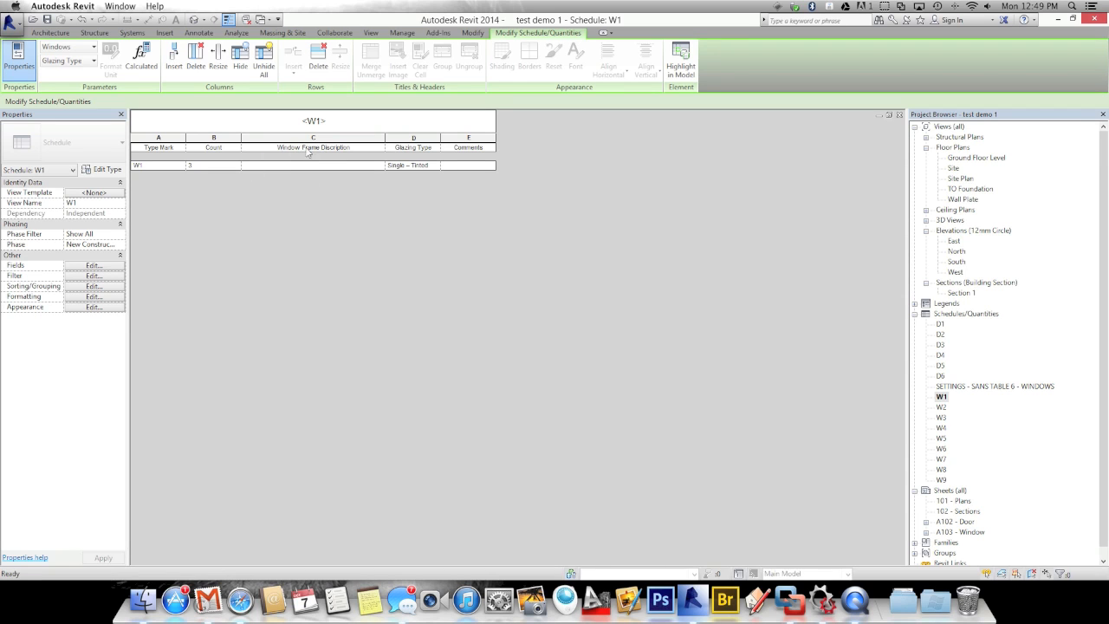
click(364, 165)
click(379, 166)
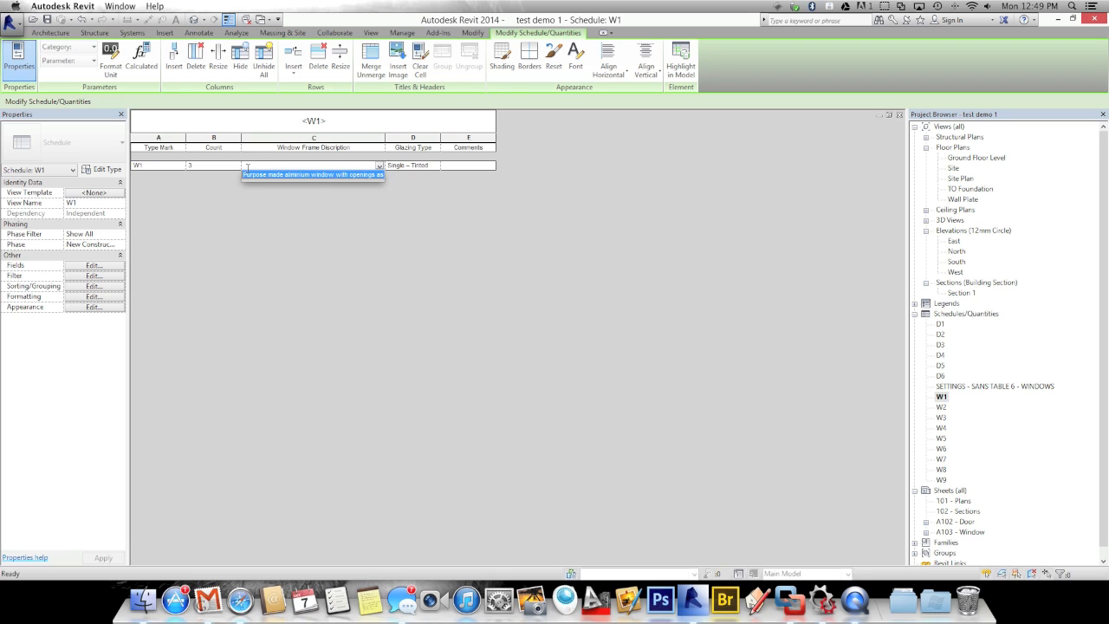
click(246, 167)
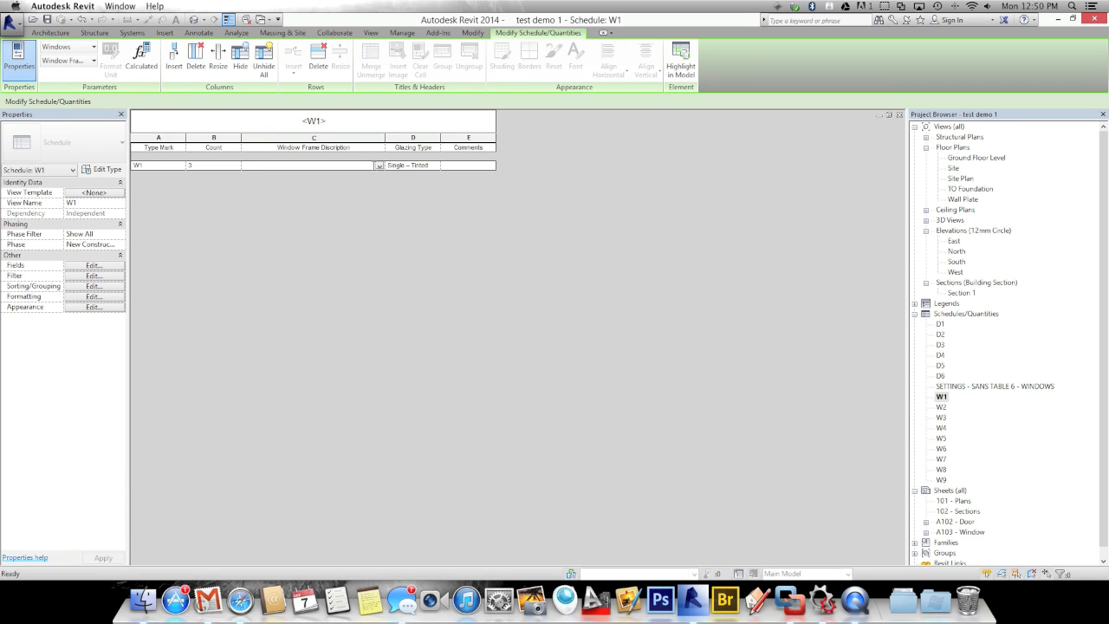
click(379, 166)
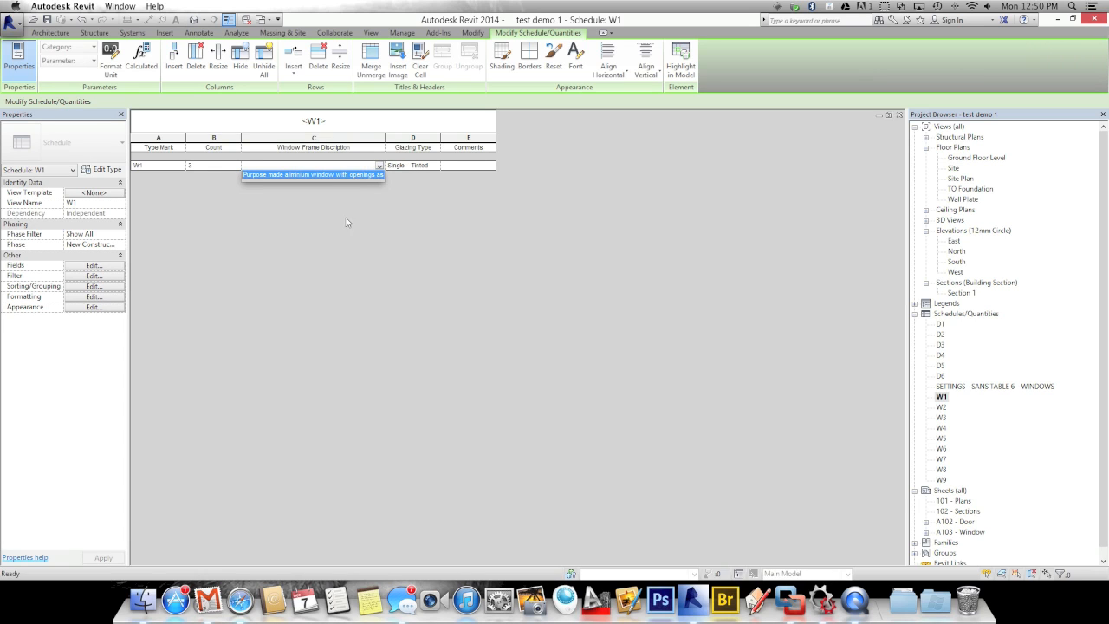
click(417, 225)
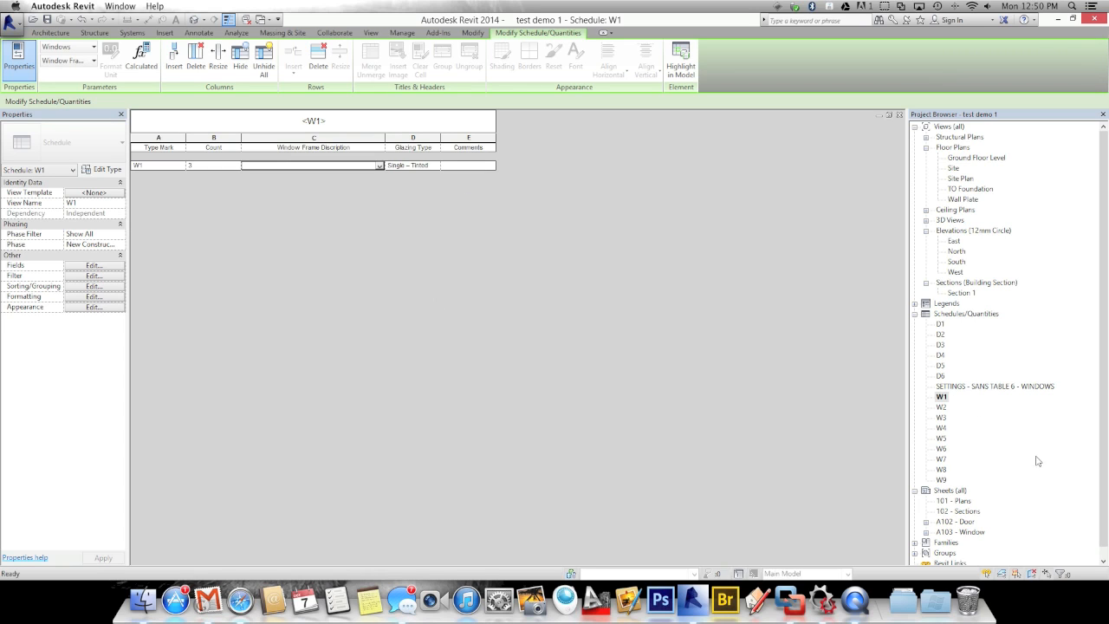
drag(1102, 300, 1080, 400)
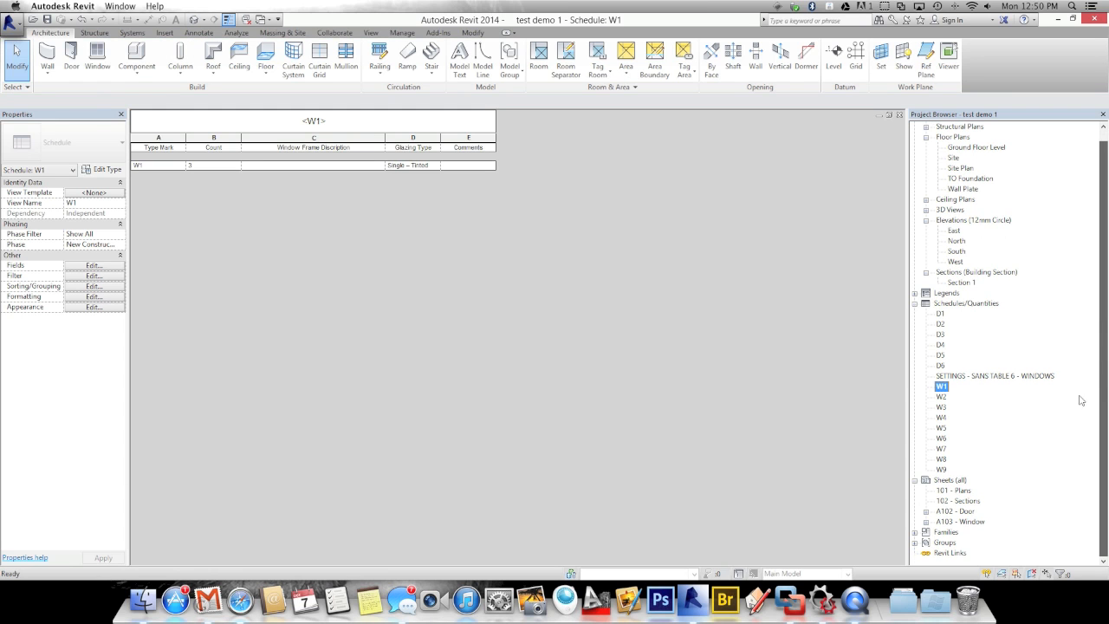
Open sheet A103 - Window and inspect its W1, W3, W4 and W6 schedules and title block
double_click(960, 521)
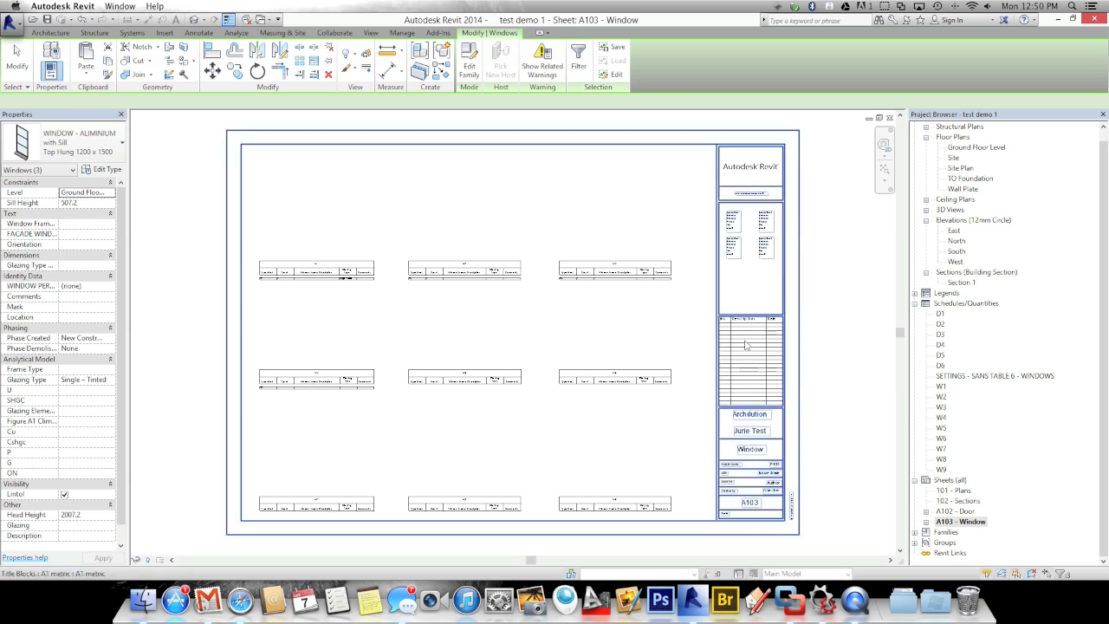
click(313, 379)
click(303, 317)
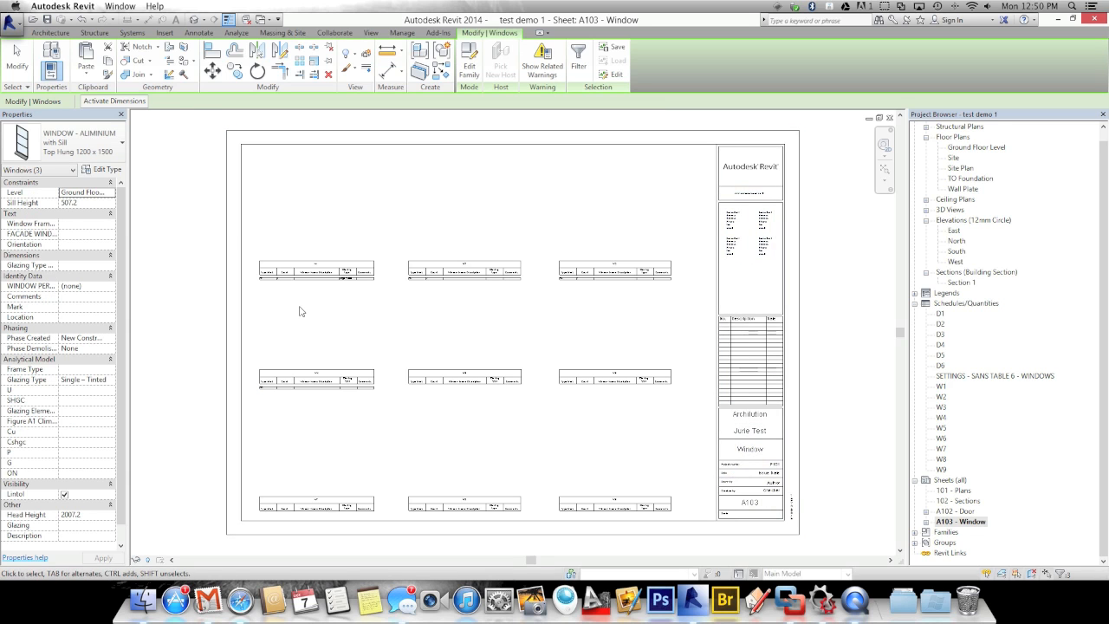
scroll(300, 309, up, 4)
middle_drag(288, 293, 291, 317)
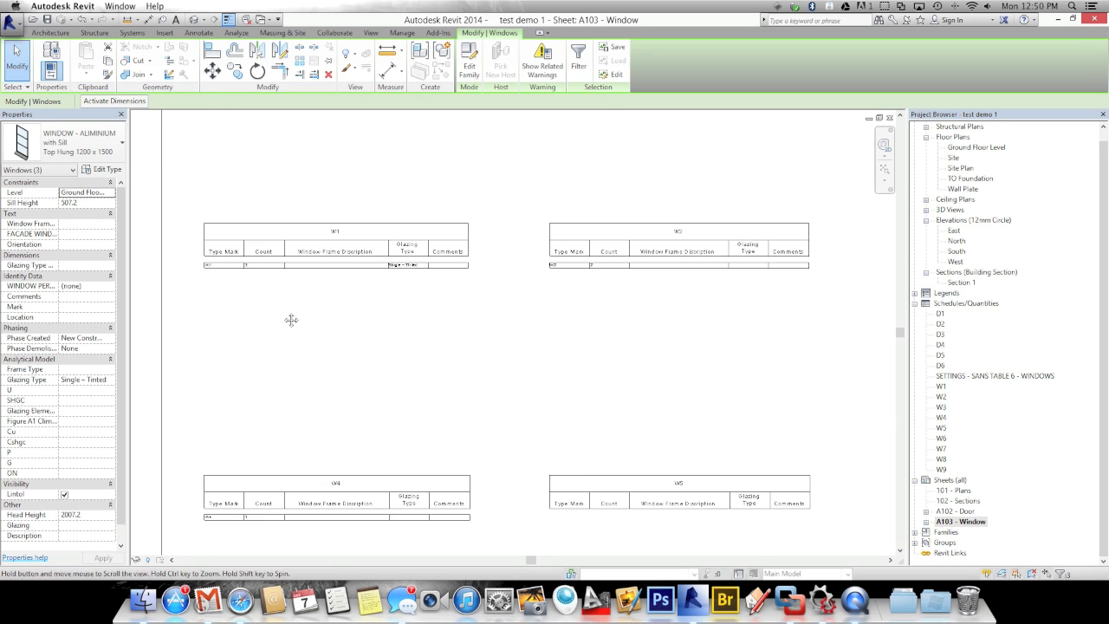
click(218, 272)
click(441, 286)
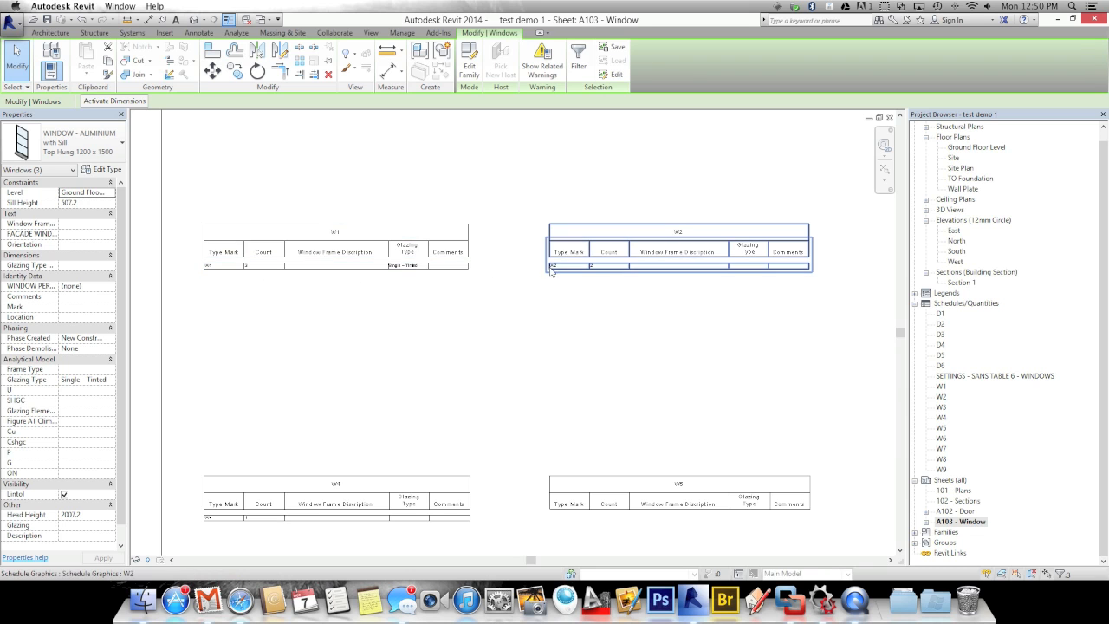
scroll(594, 293, down, 2)
middle_drag(490, 306, 324, 305)
middle_drag(649, 303, 568, 307)
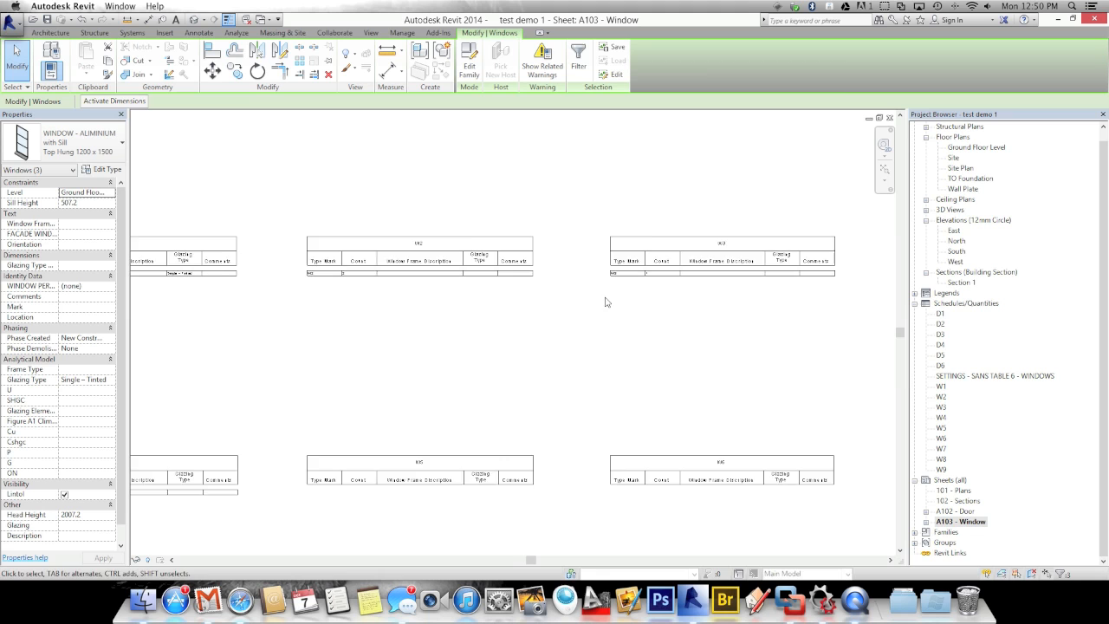
scroll(607, 301, up, 1)
scroll(594, 352, down, 1)
middle_drag(594, 351, 626, 354)
middle_drag(611, 396, 563, 398)
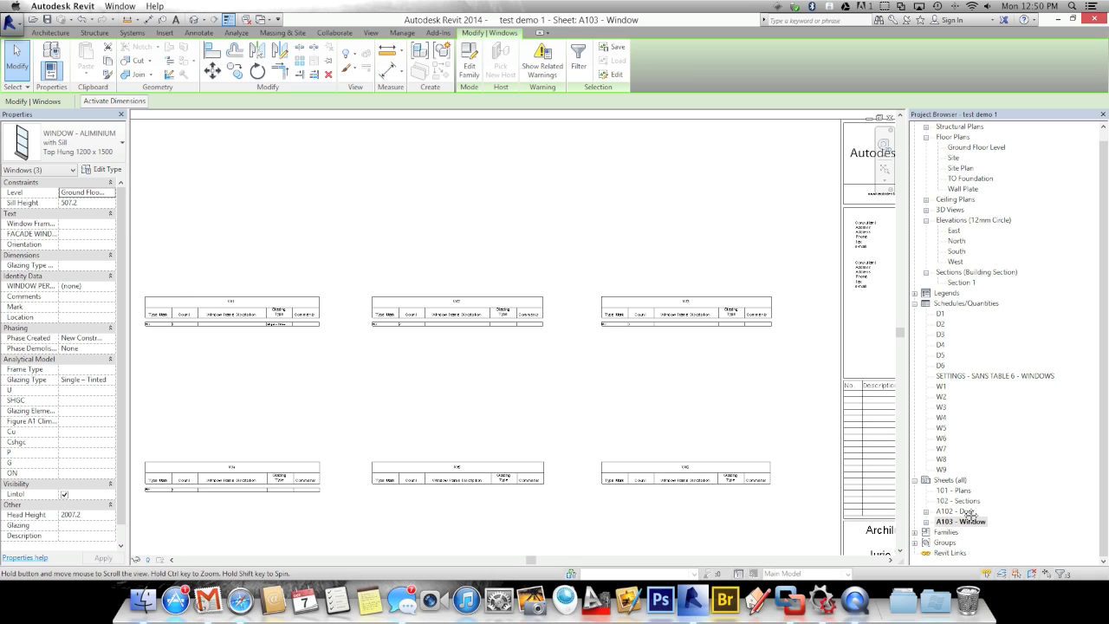
click(682, 396)
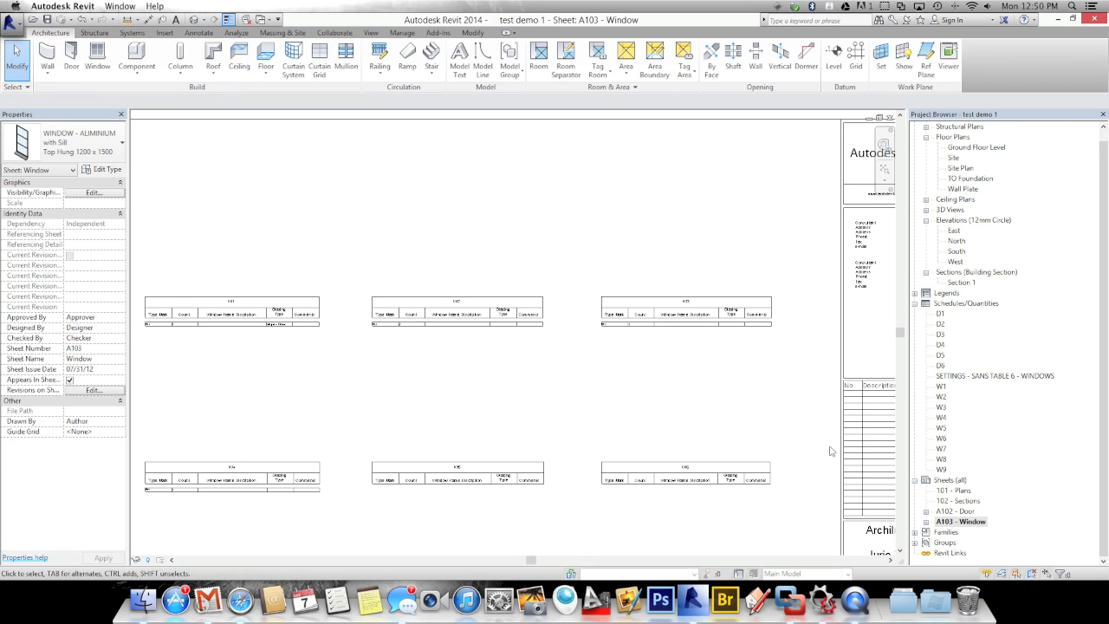
Open sheet A102 - Door and zoom around its D1–D4 door schedules
click(949, 511)
double_click(948, 511)
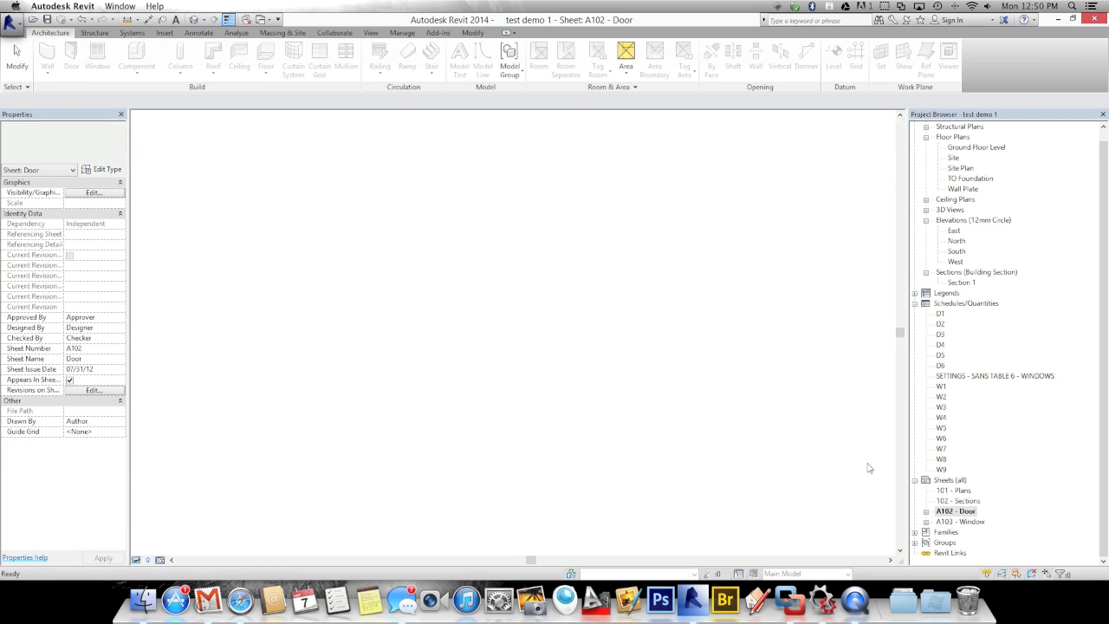
scroll(321, 314, up, 2)
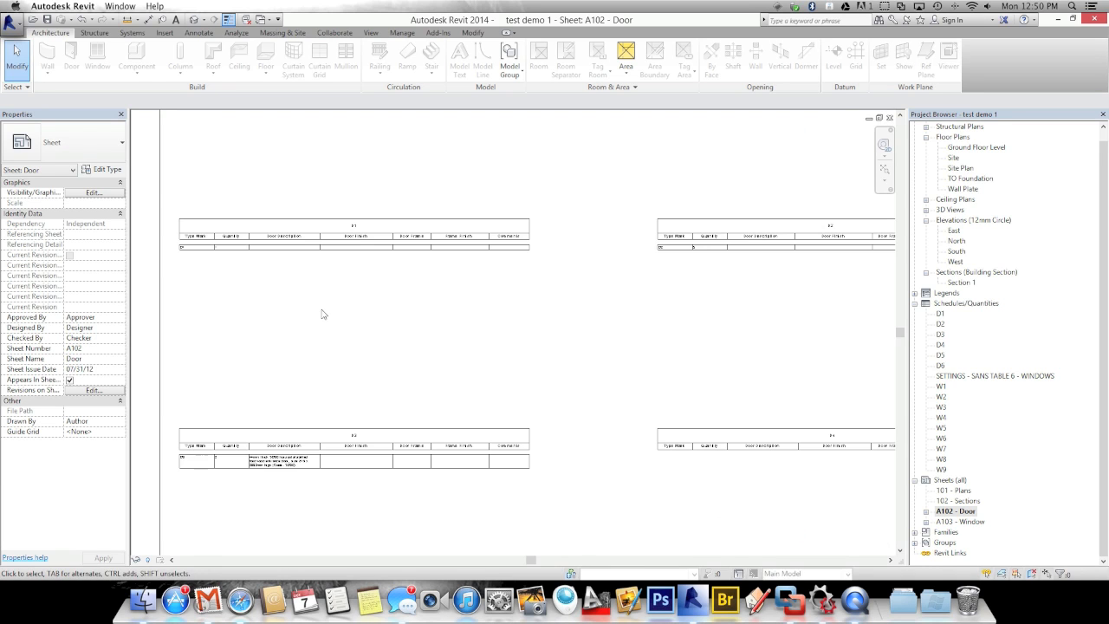
scroll(208, 268, up, 3)
scroll(208, 264, up, 1)
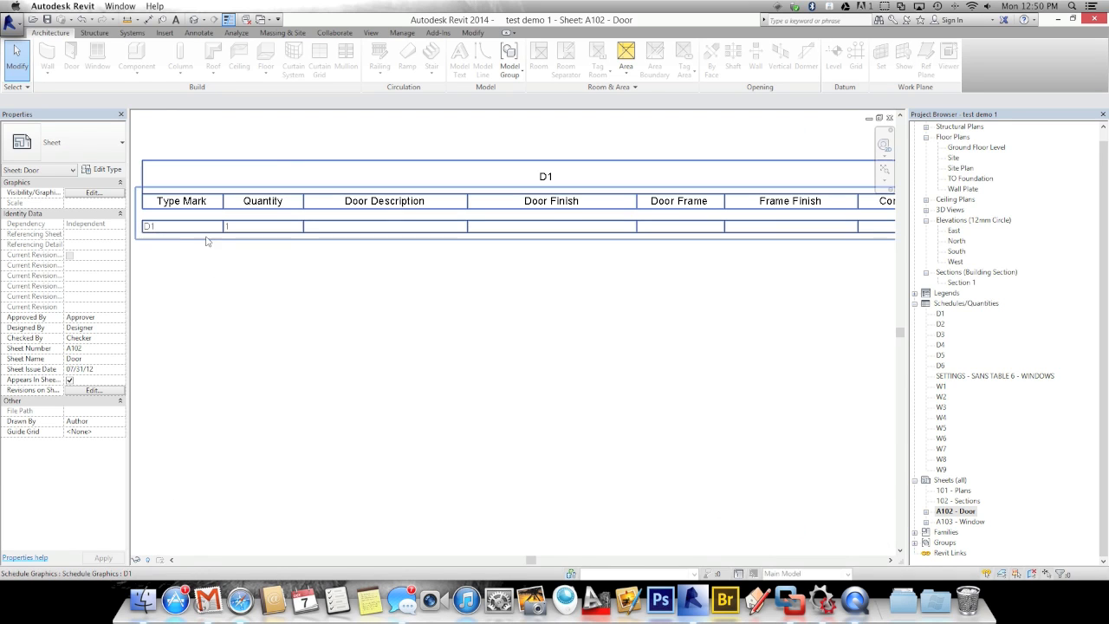
scroll(242, 280, down, 1)
scroll(428, 321, down, 2)
scroll(549, 285, up, 1)
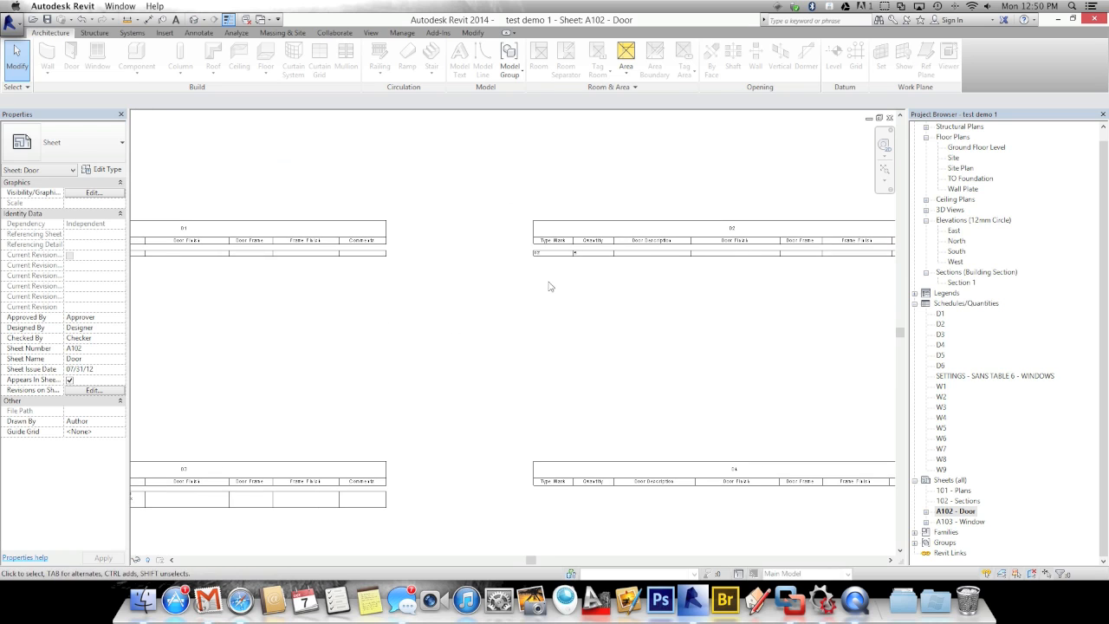
scroll(579, 268, up, 1)
scroll(580, 268, up, 1)
scroll(579, 265, down, 2)
scroll(512, 295, down, 1)
scroll(442, 297, down, 1)
scroll(476, 283, up, 1)
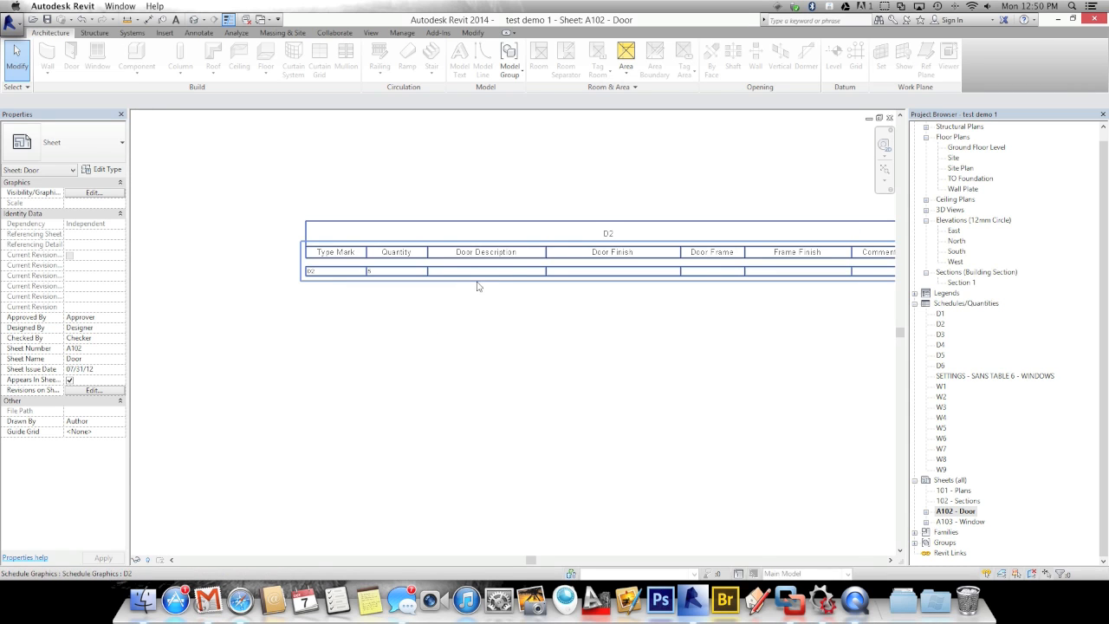
Open the D2 schedule from the sheet and view its Door Description choices without changing anything
double_click(498, 268)
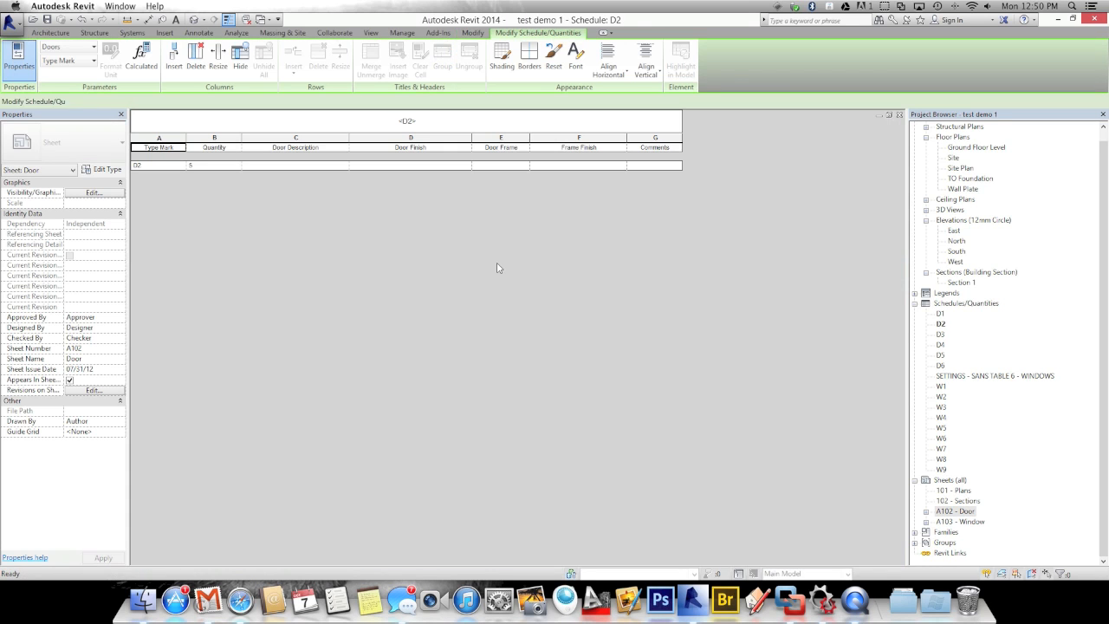
click(334, 165)
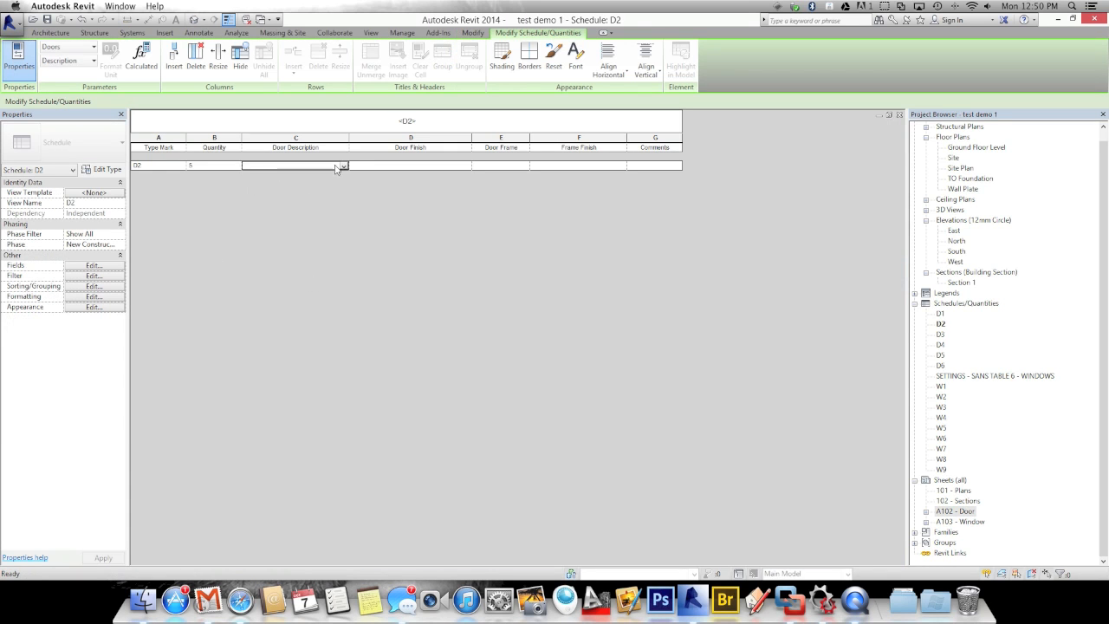
click(343, 166)
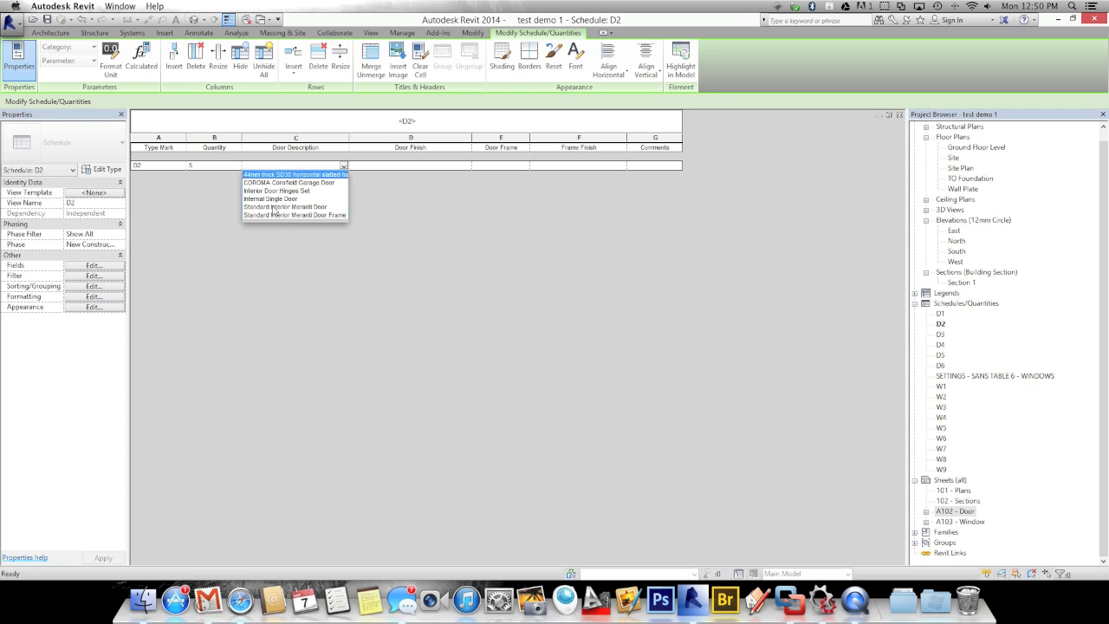
click(408, 208)
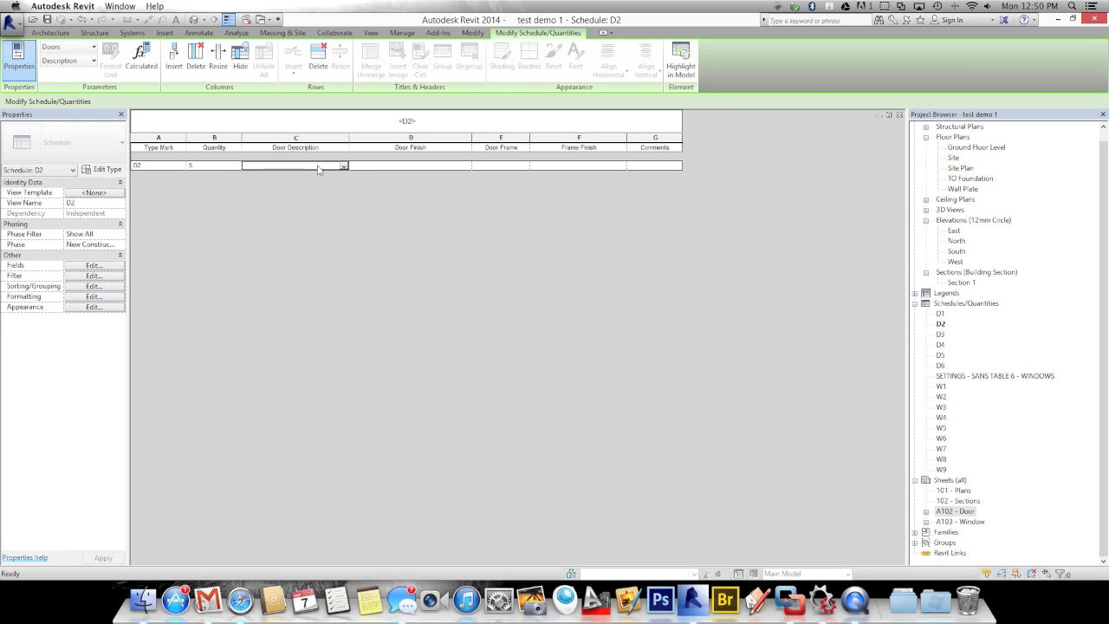
Check the empty Door Finish, Door Frame and Frame Finish cells, then select the D6 schedule
click(429, 165)
click(487, 164)
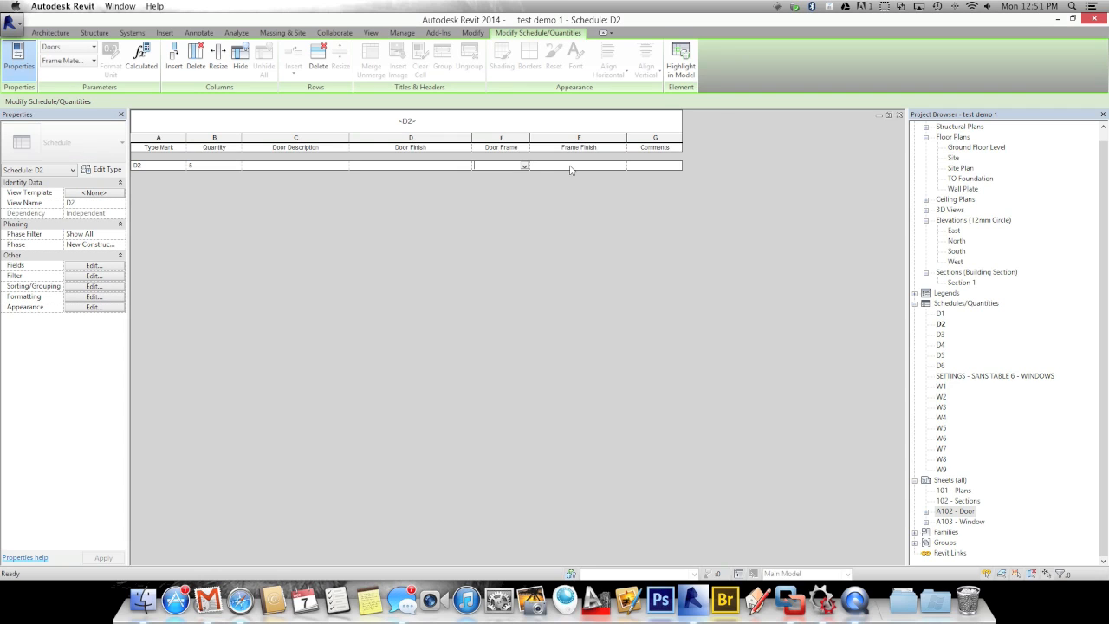
click(573, 166)
click(941, 367)
click(942, 367)
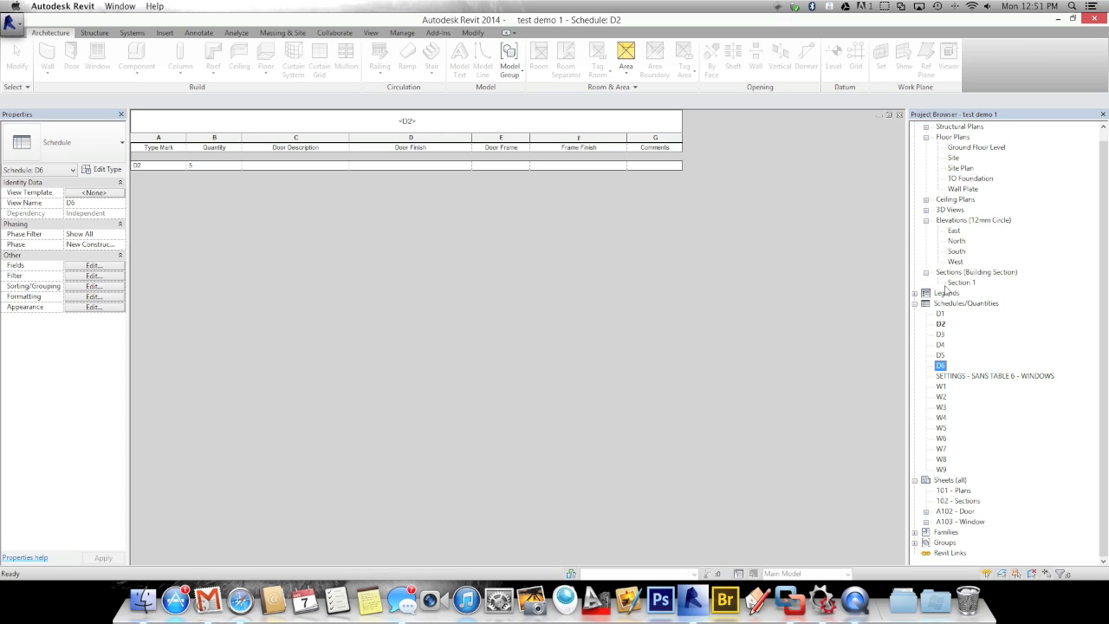
Duplicate the D6 schedule and filter the copy to Type Mark equals D7
right_click(942, 367)
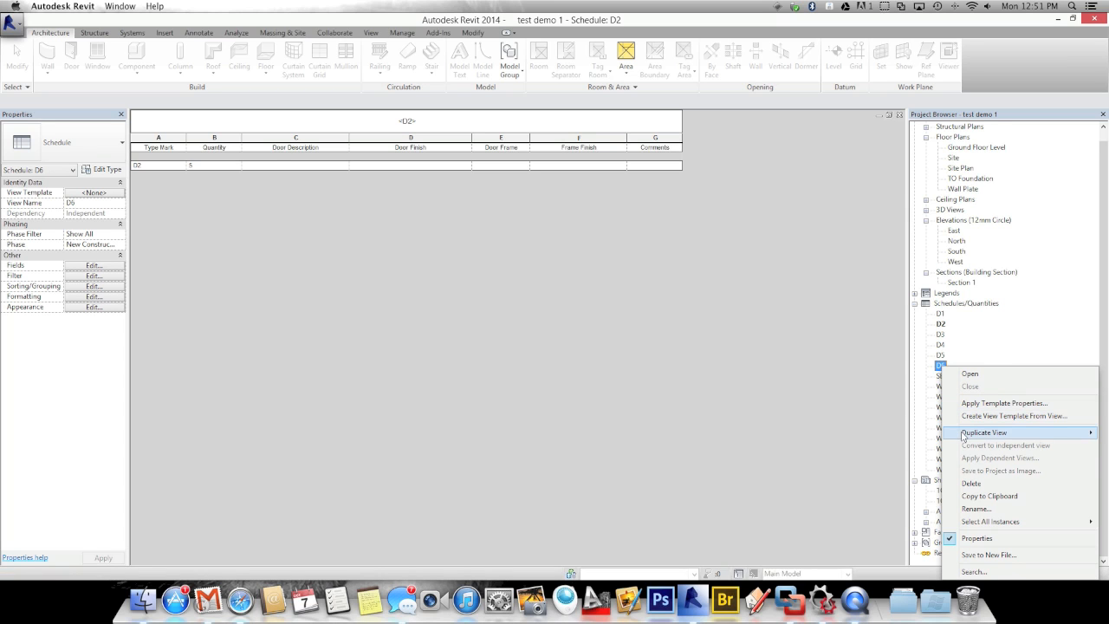
mouse_move(983, 433)
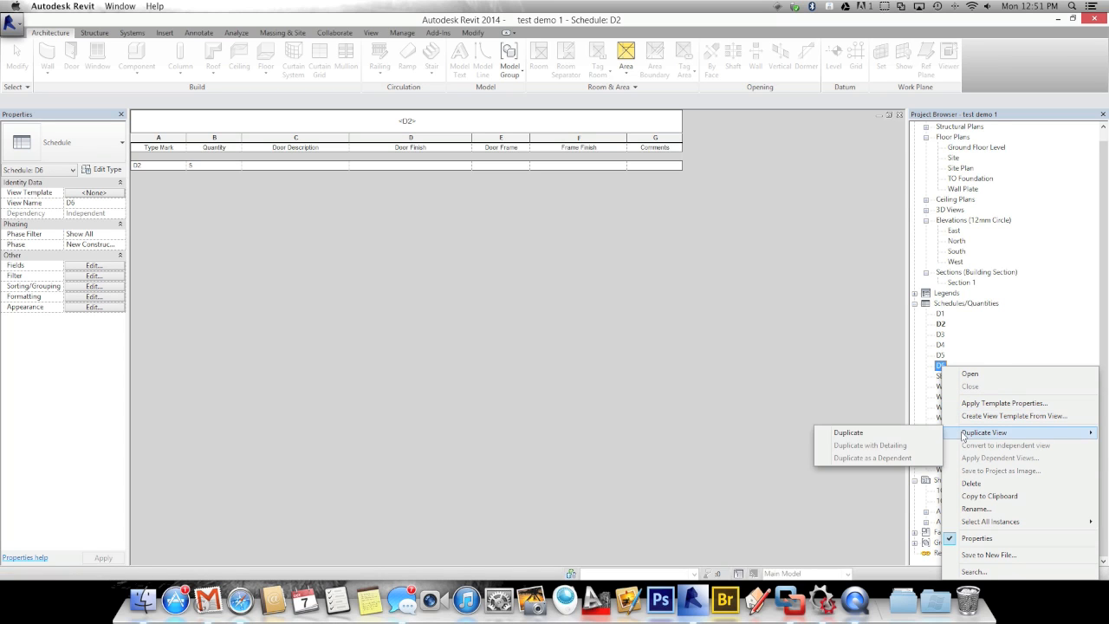
click(876, 435)
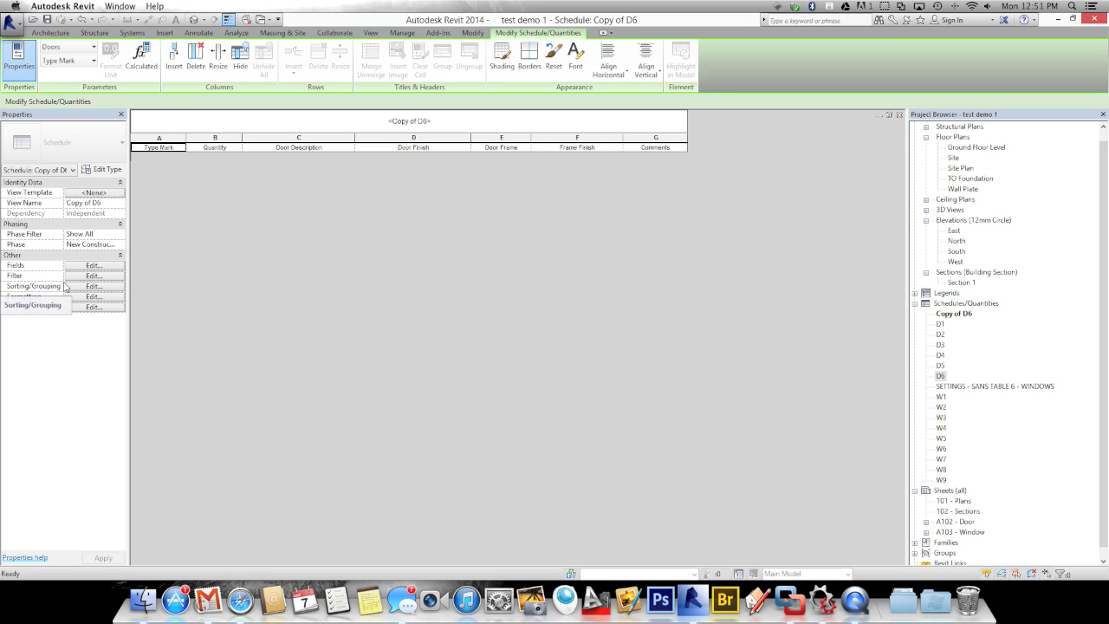
click(93, 275)
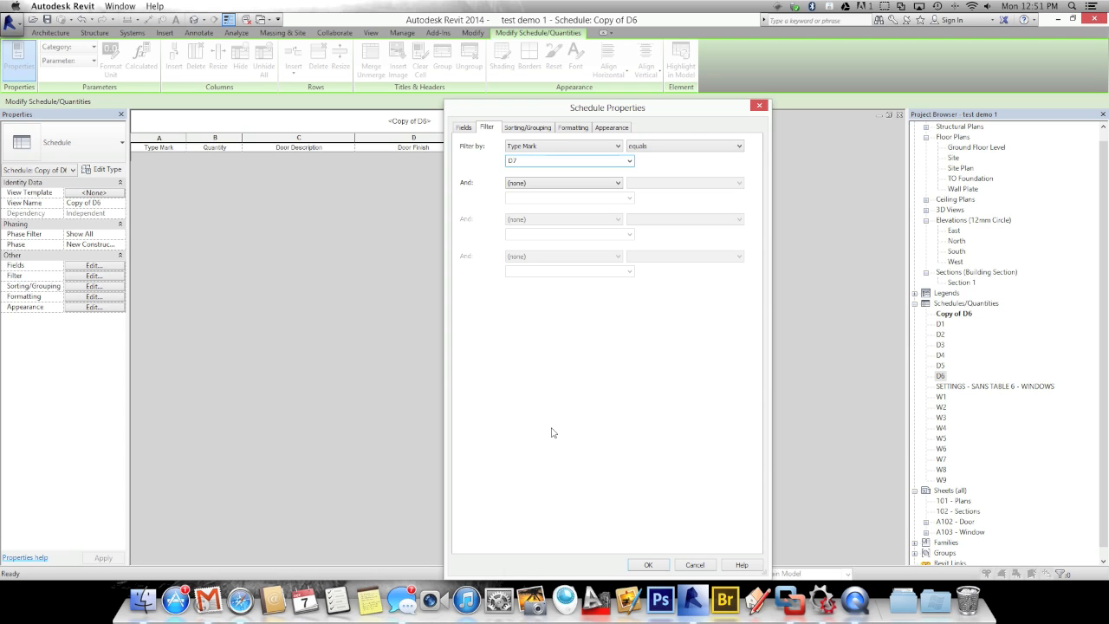
click(648, 563)
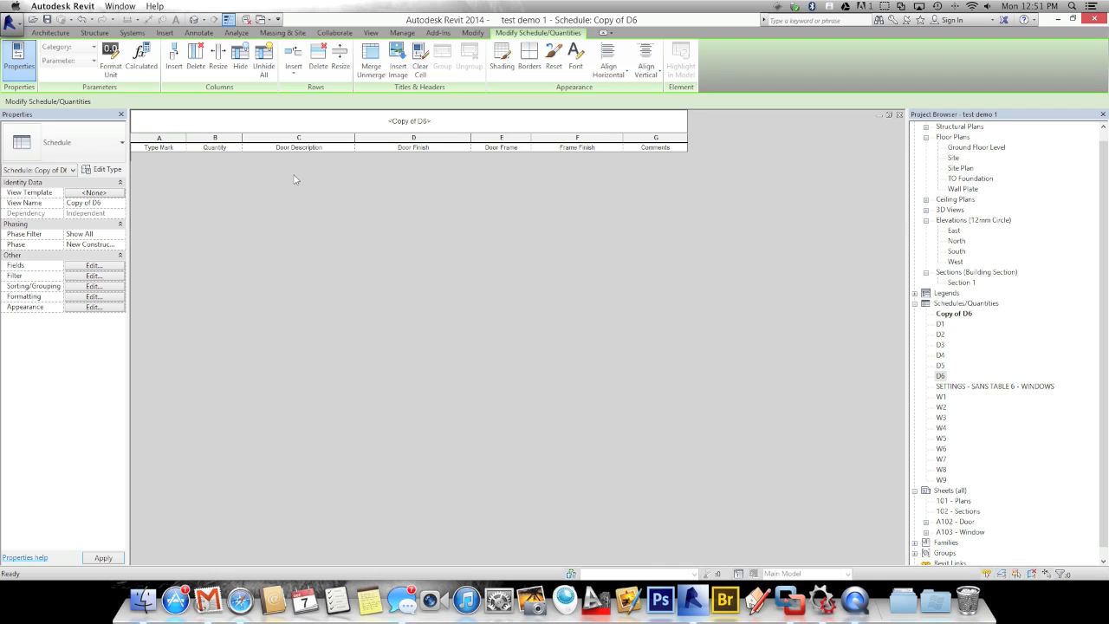
Begin retitling the copied schedule, replacing 'Copy of D6' with a D7 title
click(404, 124)
drag(429, 115, 389, 115)
text(D7)
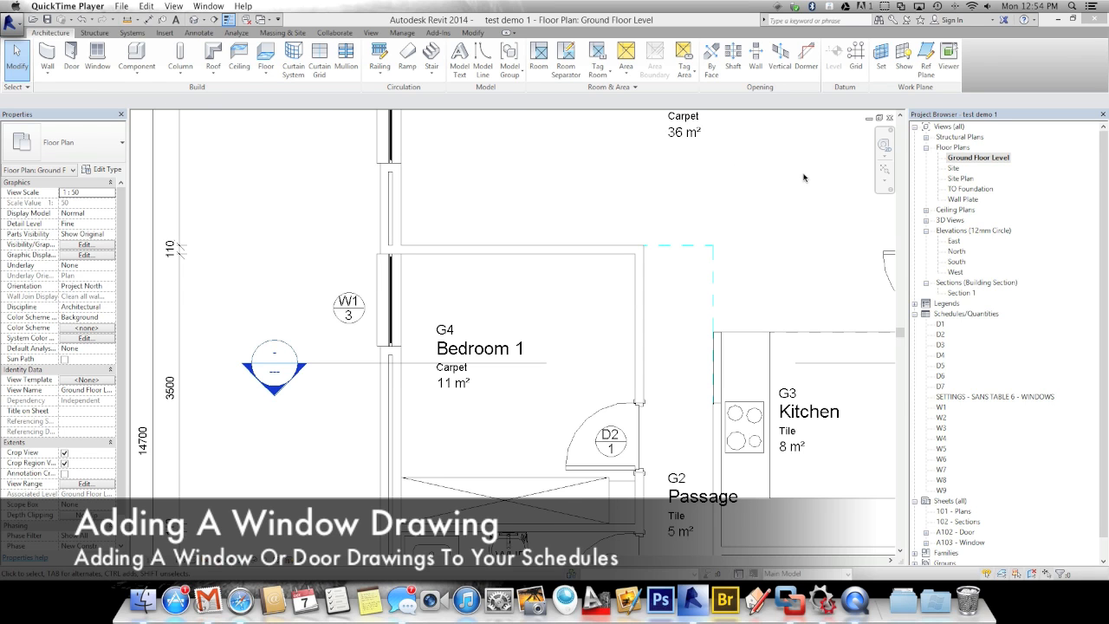
Select the Bedroom 1 window tagged W1 to confirm its Top Hung 1200 x 1500 type
click(328, 263)
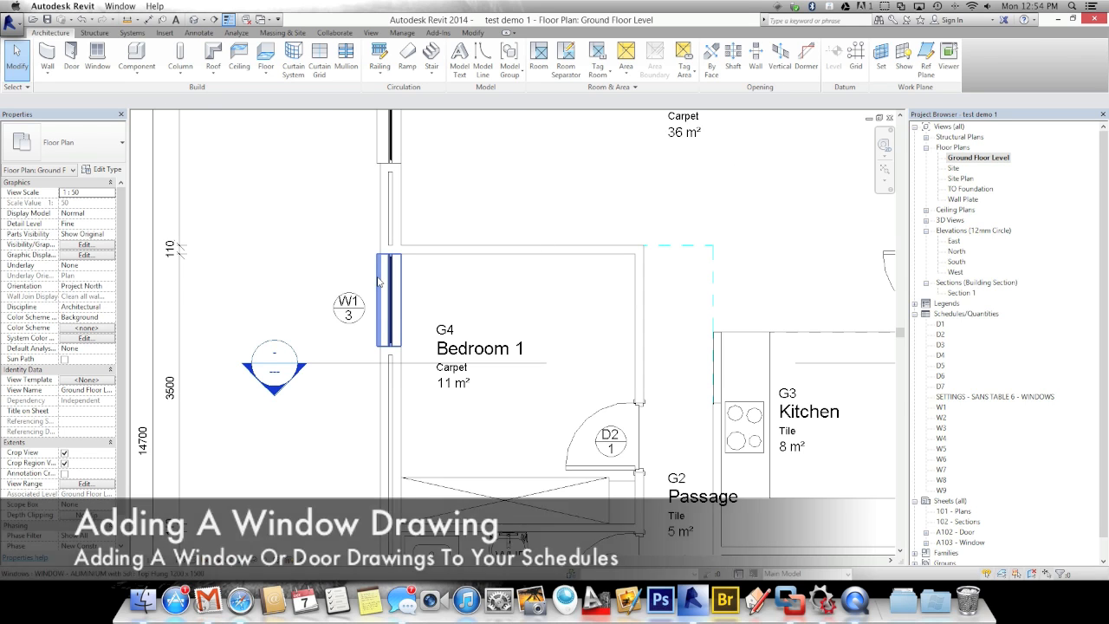
click(379, 286)
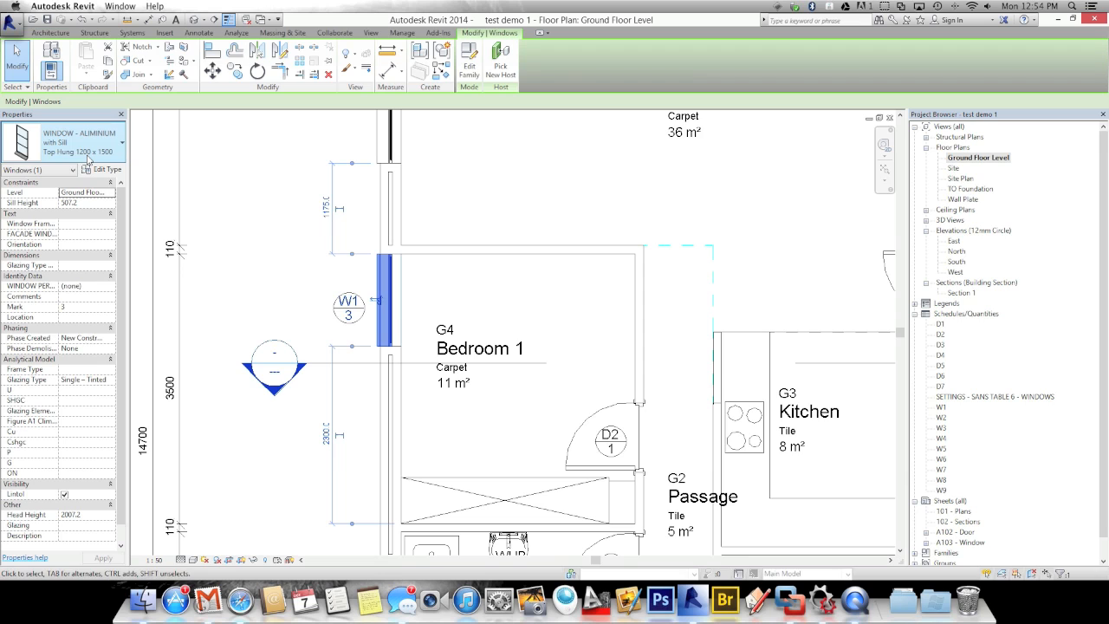
key(ctrl+super+Escape)
Create a legend view from View > Legends named W1, keeping the 1:50 scale
click(370, 33)
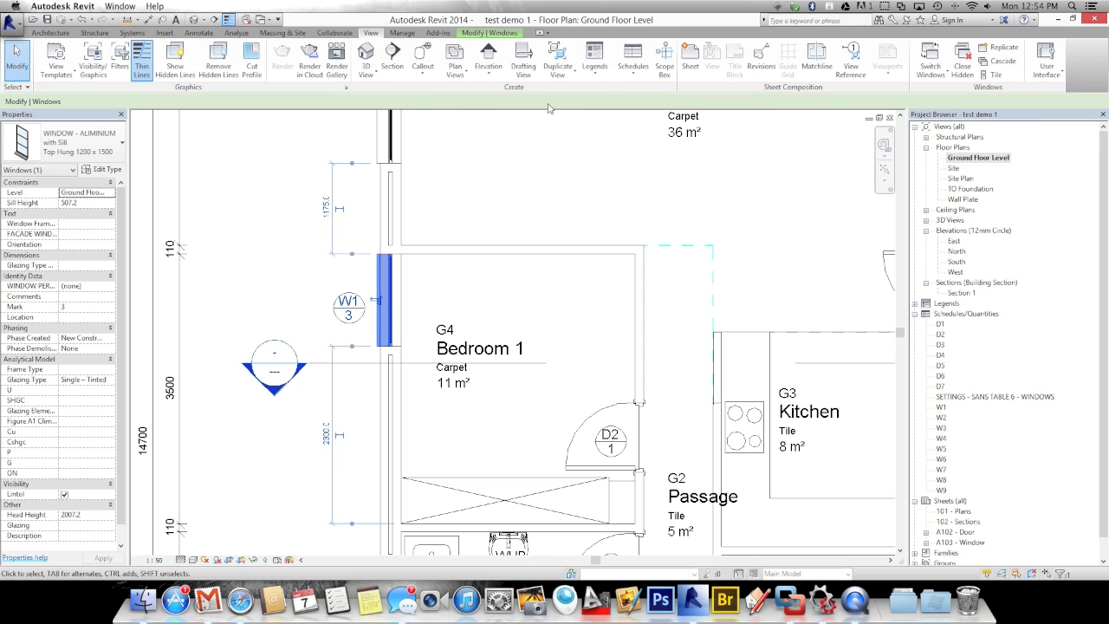
click(596, 76)
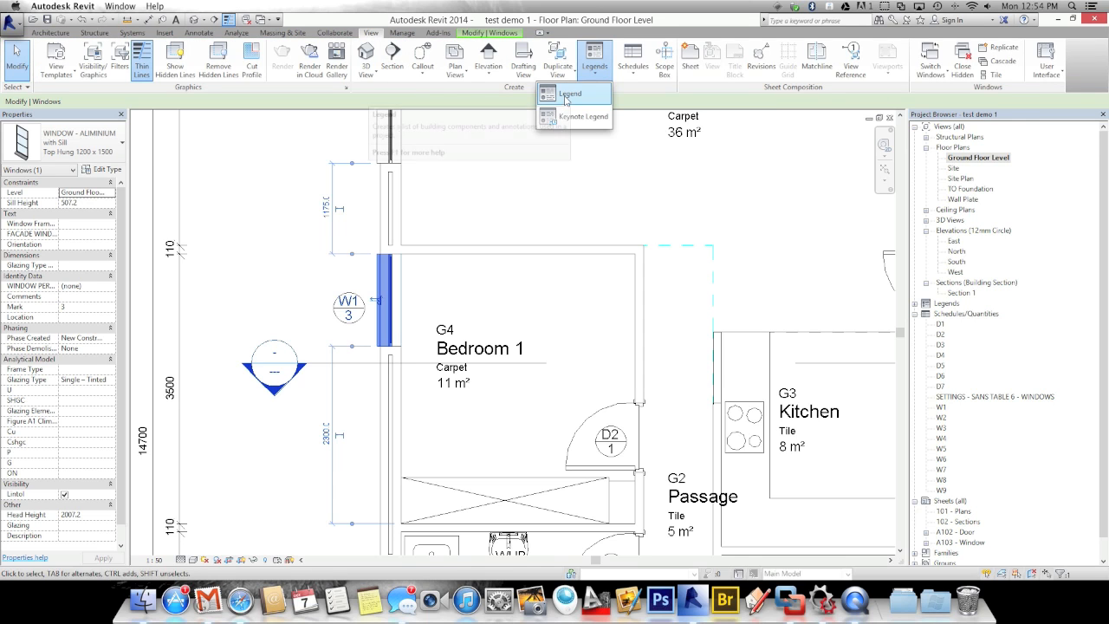
click(565, 101)
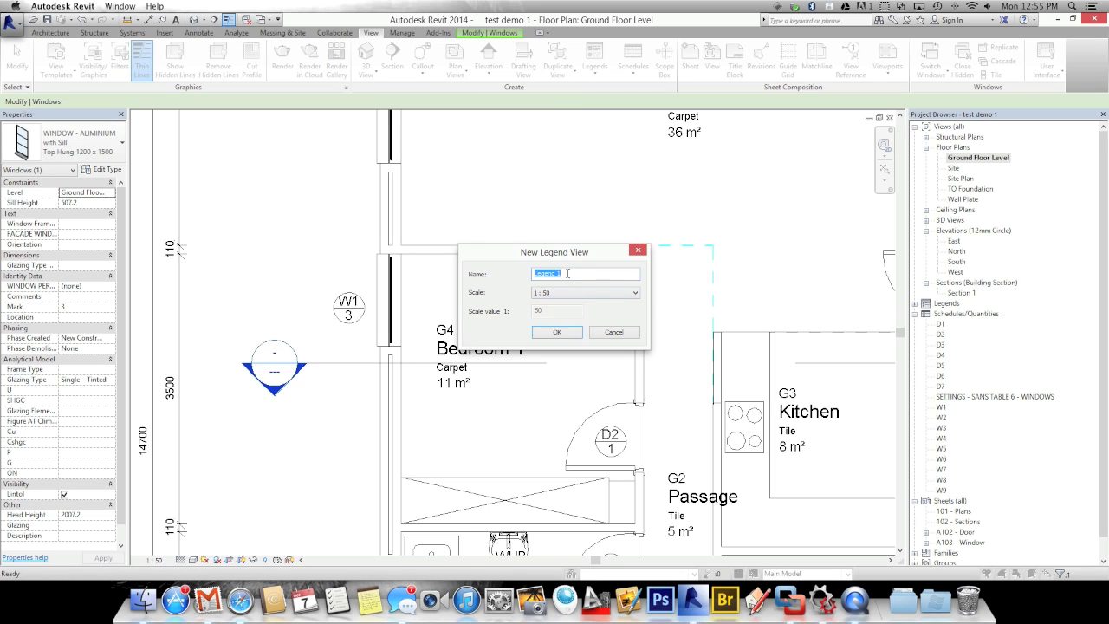
text(W1)
click(559, 333)
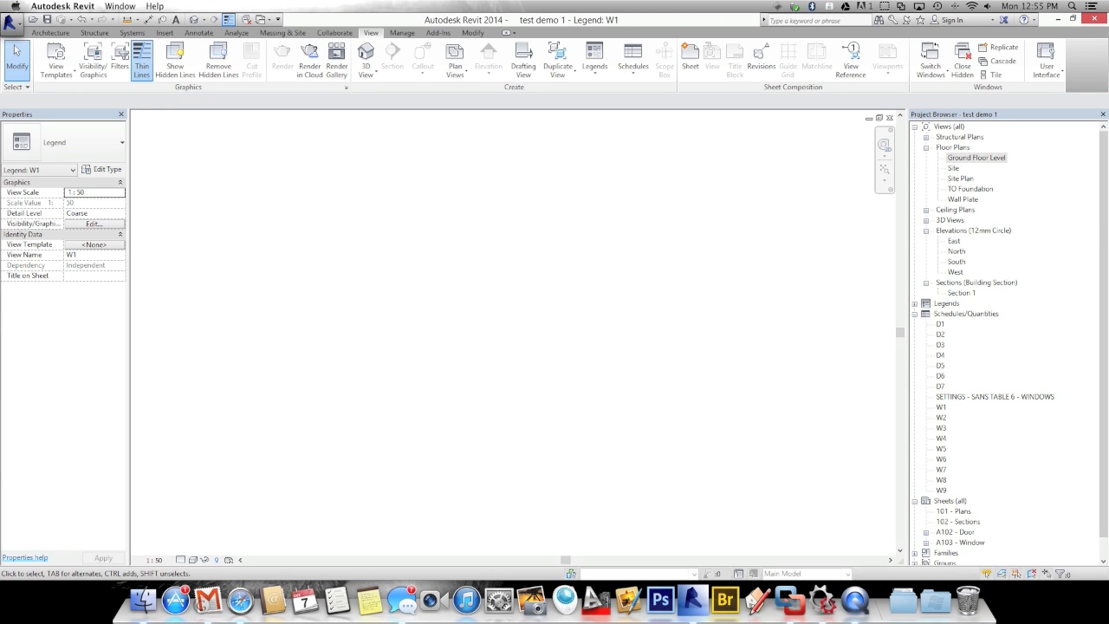
Drag Top Hung 1200 x 1500 from Families > Windows > WINDOW - ALUMINIUM with Sill into the legend
drag(1105, 196, 1107, 258)
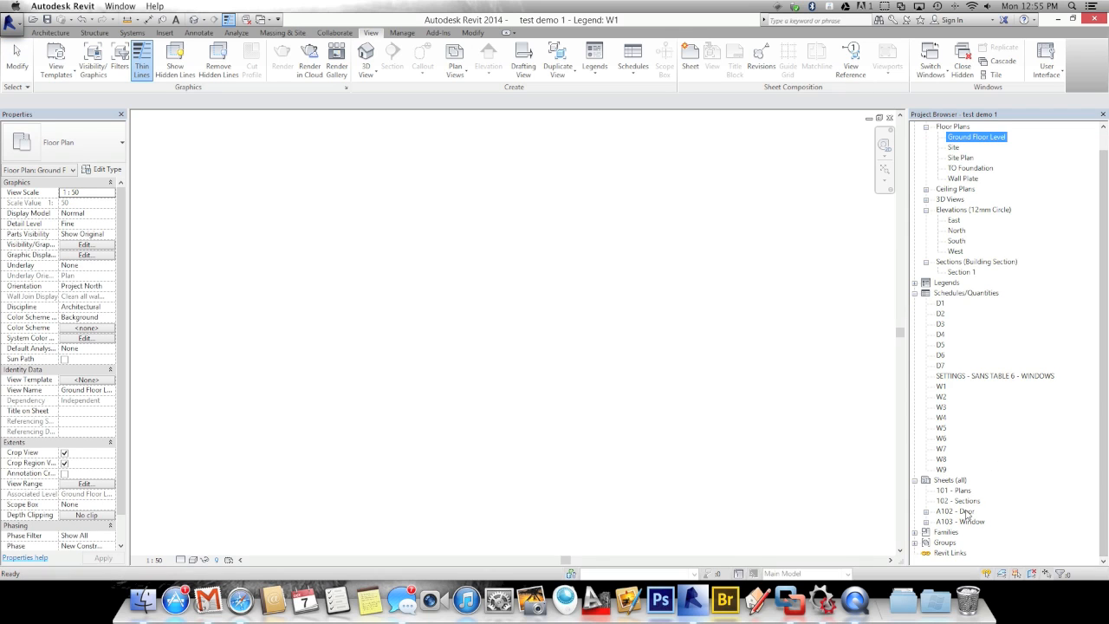
click(914, 532)
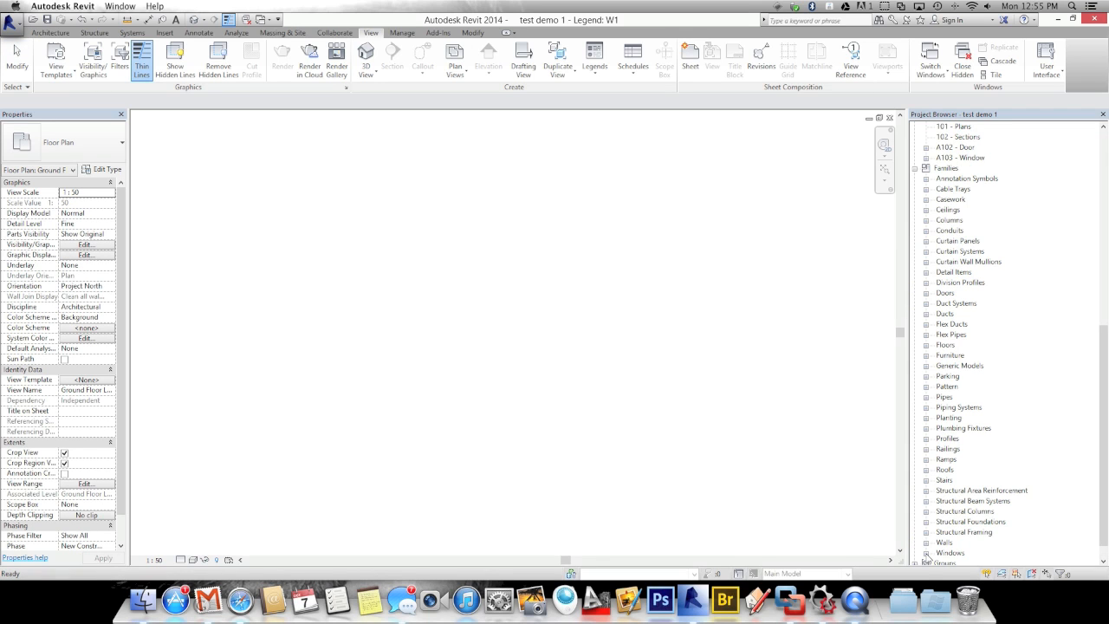
click(926, 552)
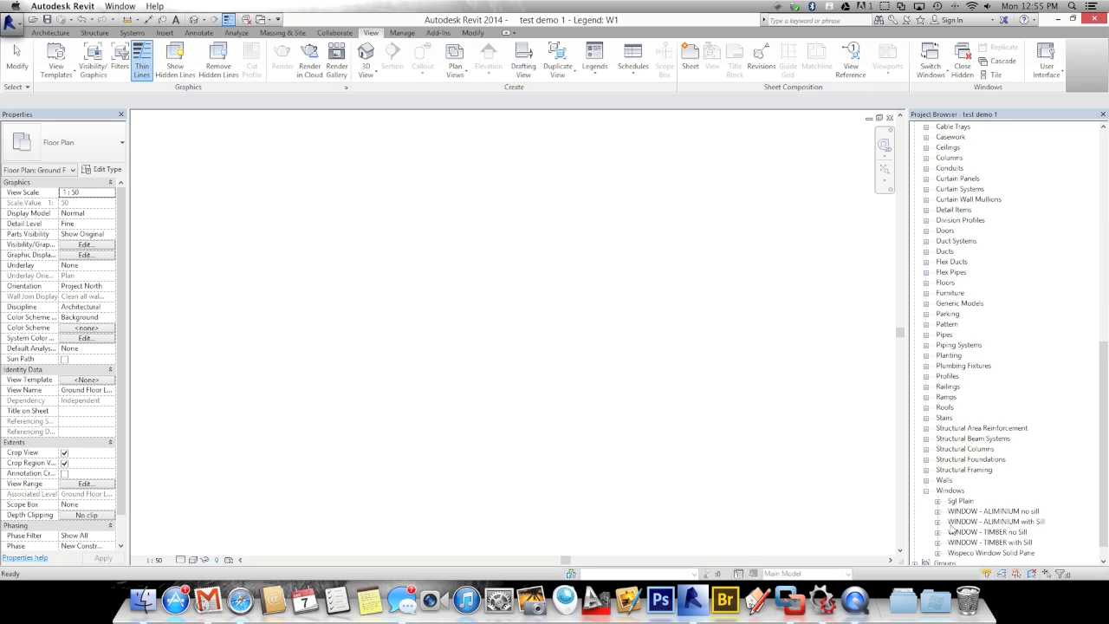
click(937, 522)
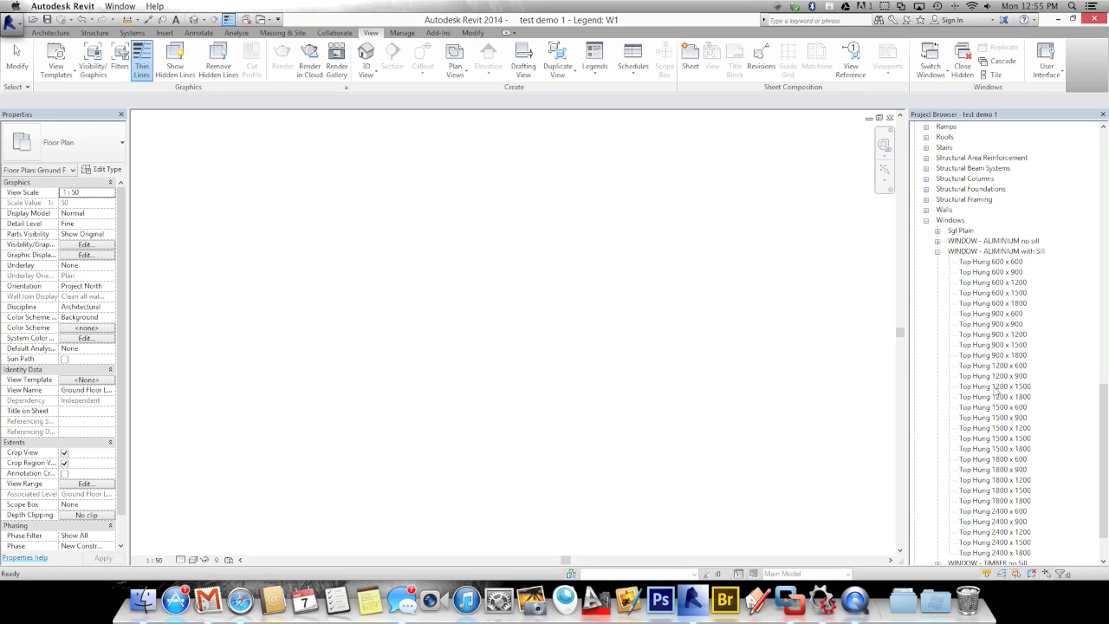
click(976, 386)
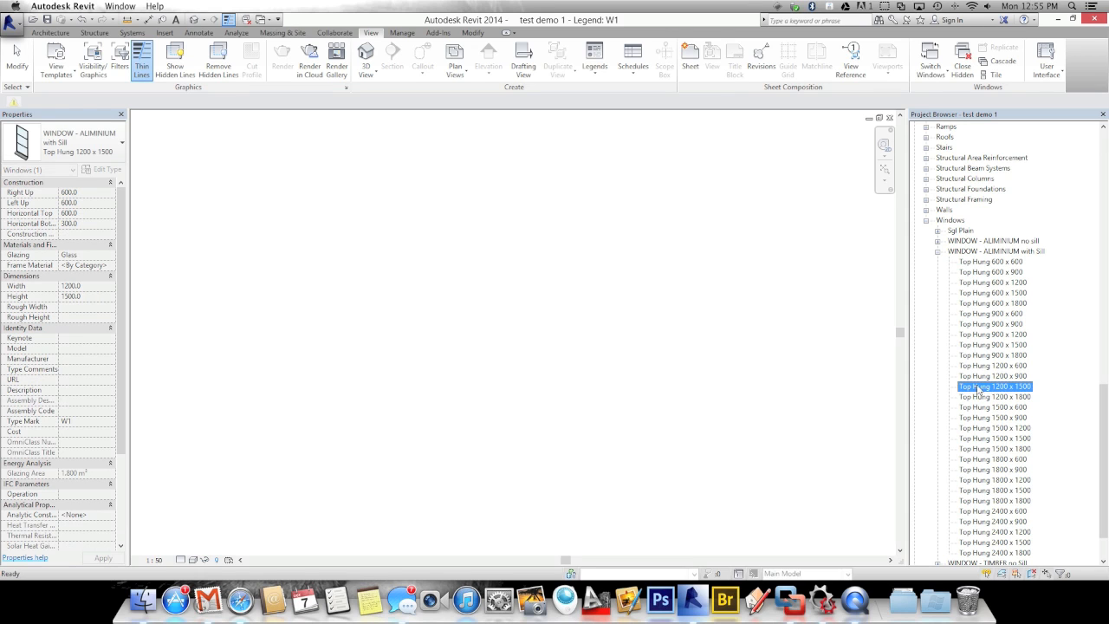
double_click(974, 389)
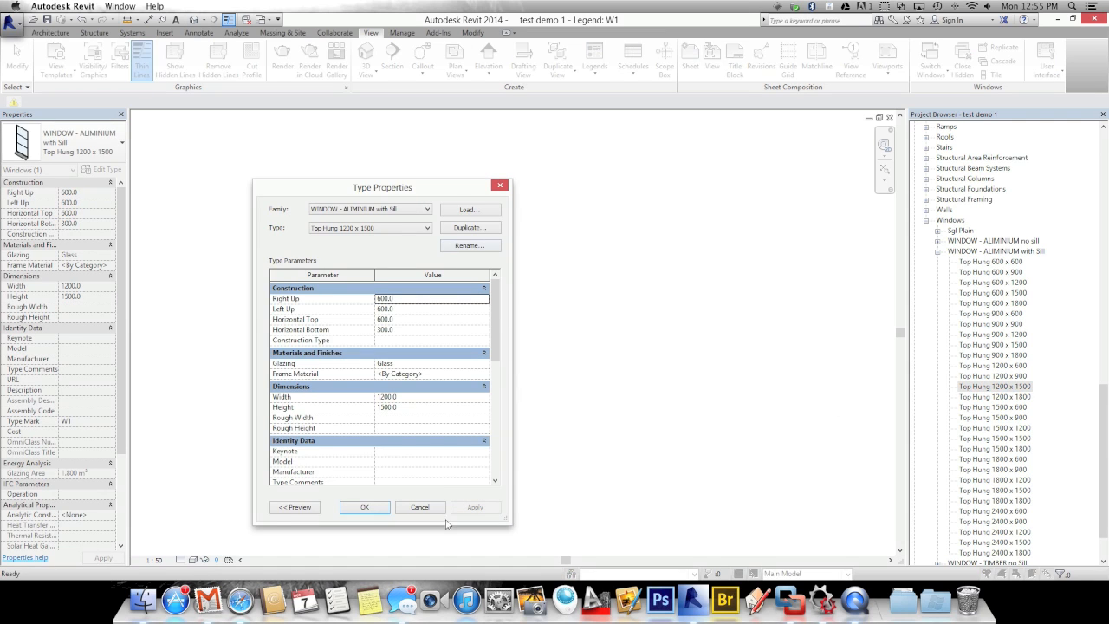
click(419, 508)
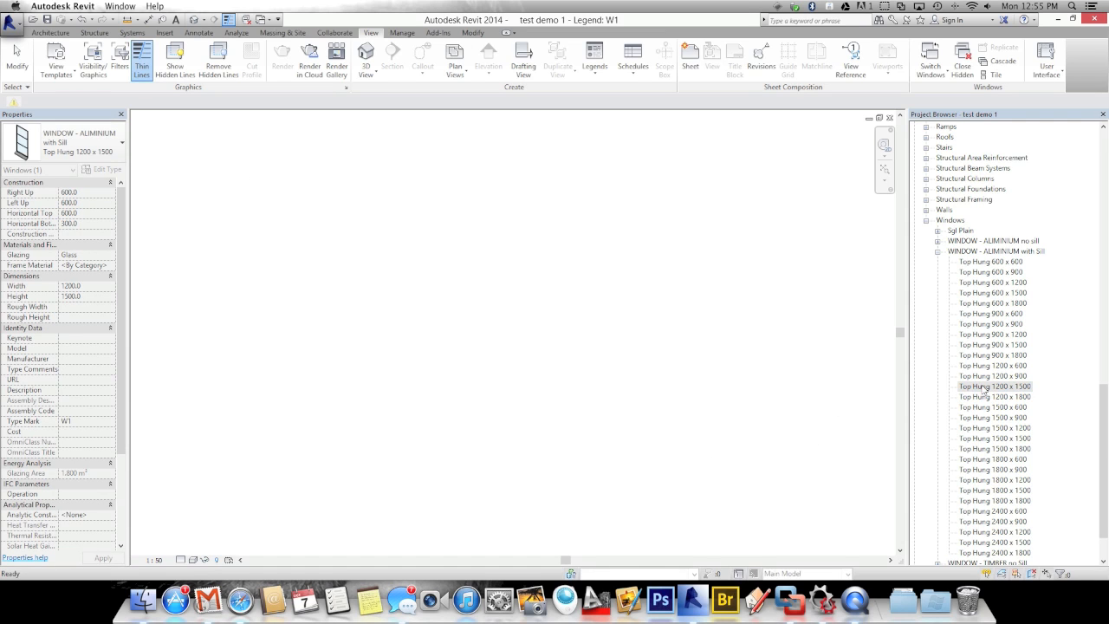
drag(985, 389, 849, 391)
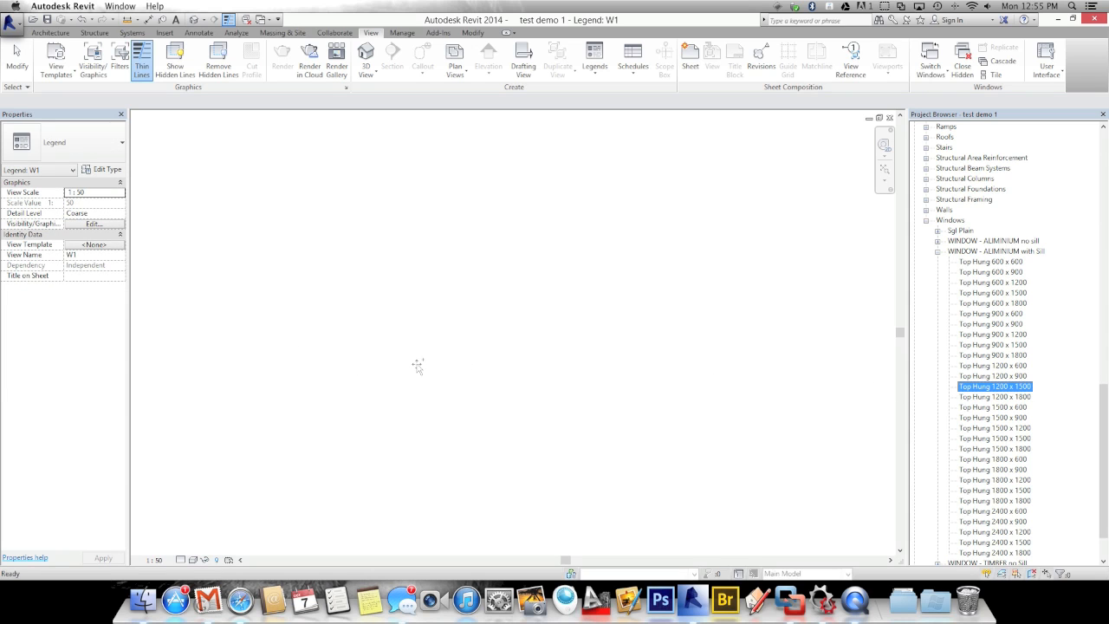
Place the Top Hung 1200 x 1500 window in the legend and set its view to Elevation: Front
drag(459, 364, 458, 362)
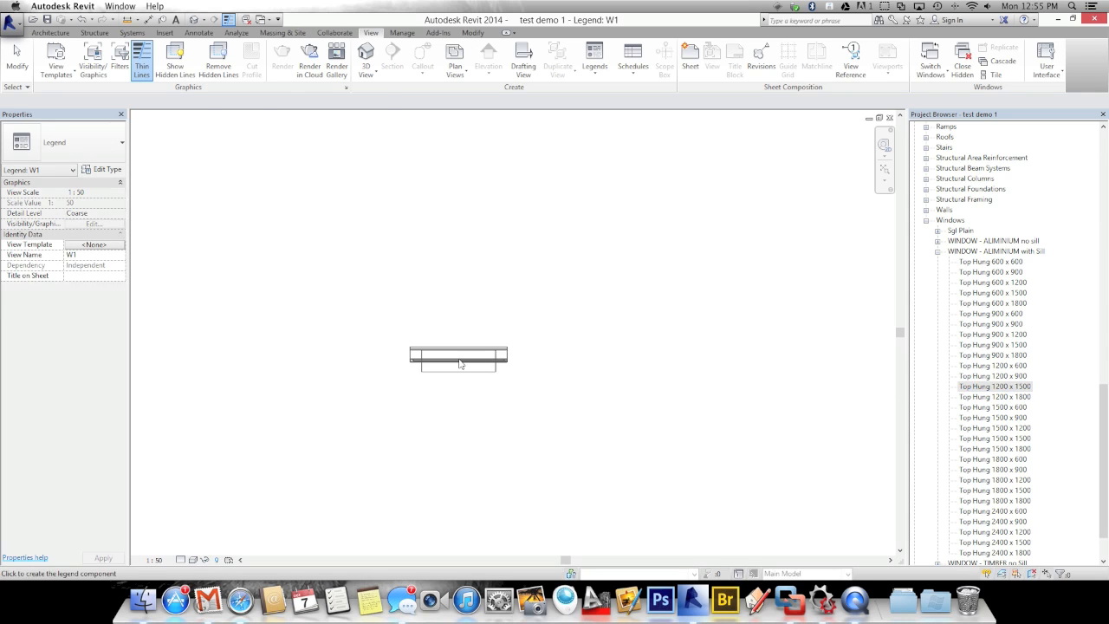
click(453, 385)
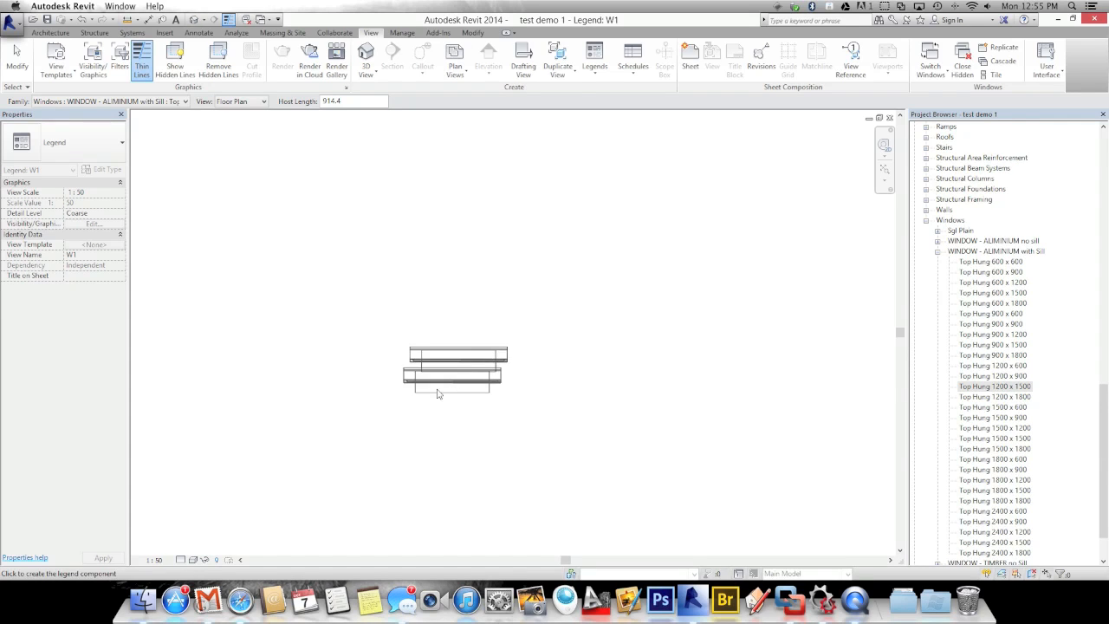
key(Escape)
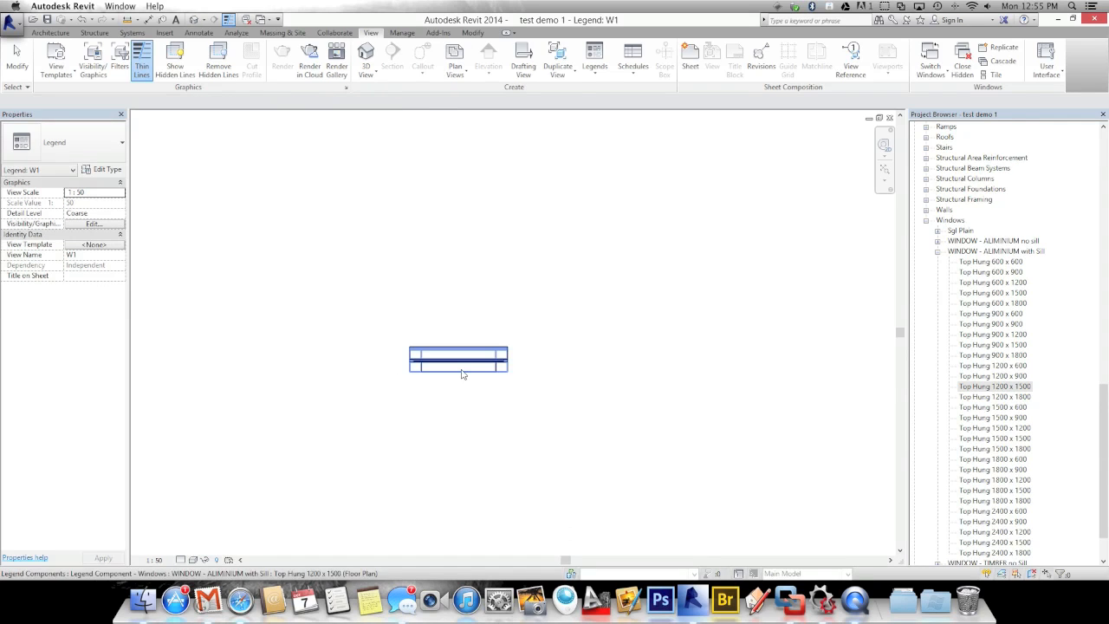
click(462, 371)
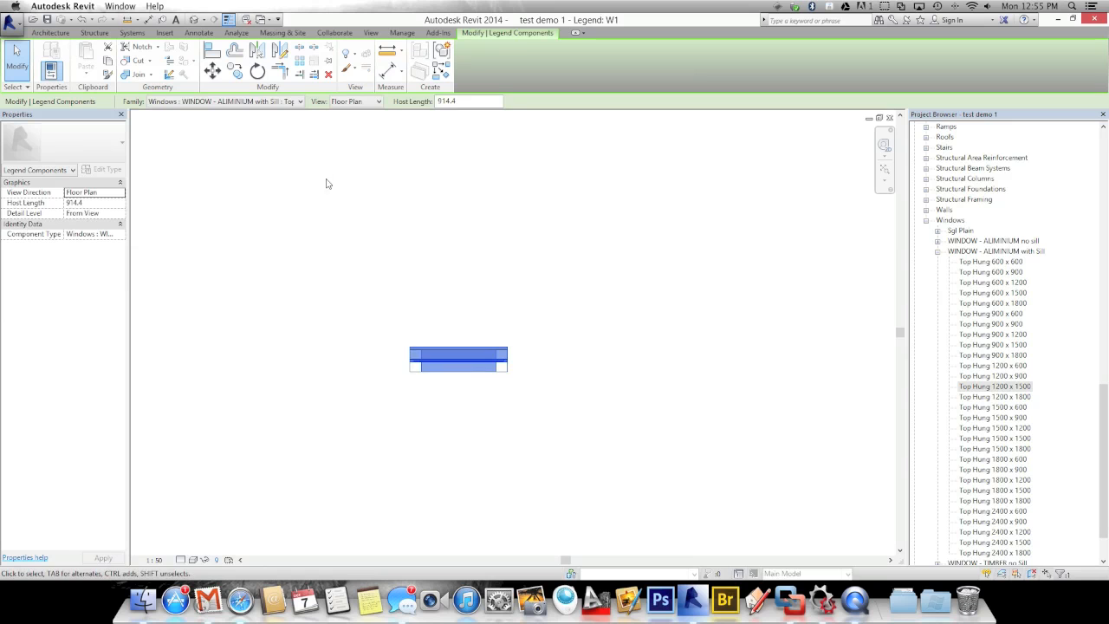
click(356, 102)
click(343, 122)
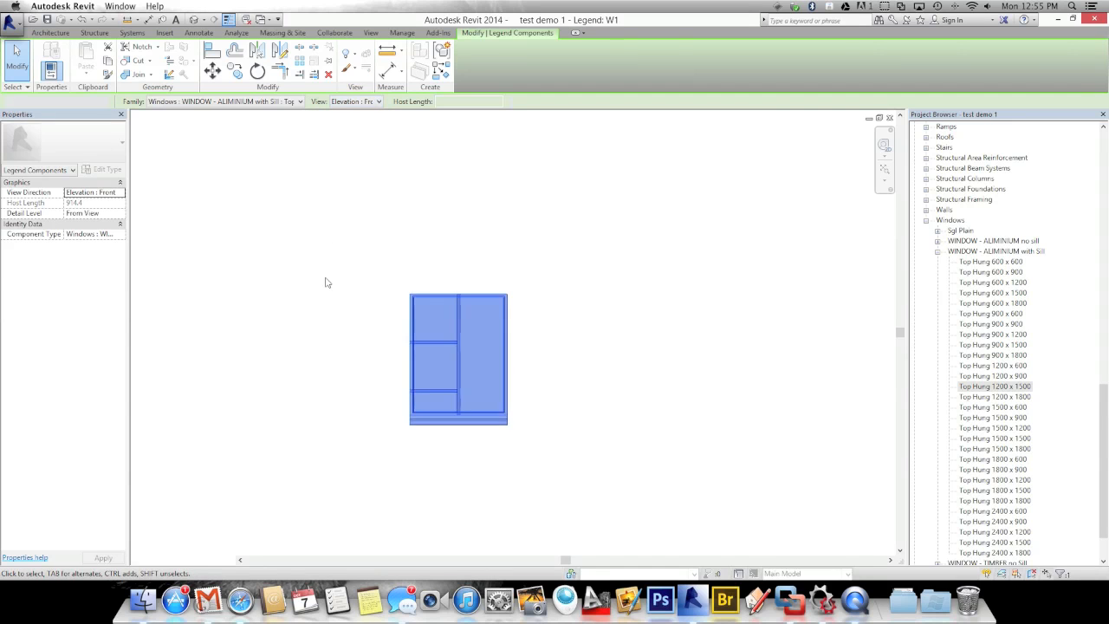
click(325, 281)
Zoom in on the legend window and start the Detail Line (DL) command
key(ctrl+super+Escape)
click(526, 295)
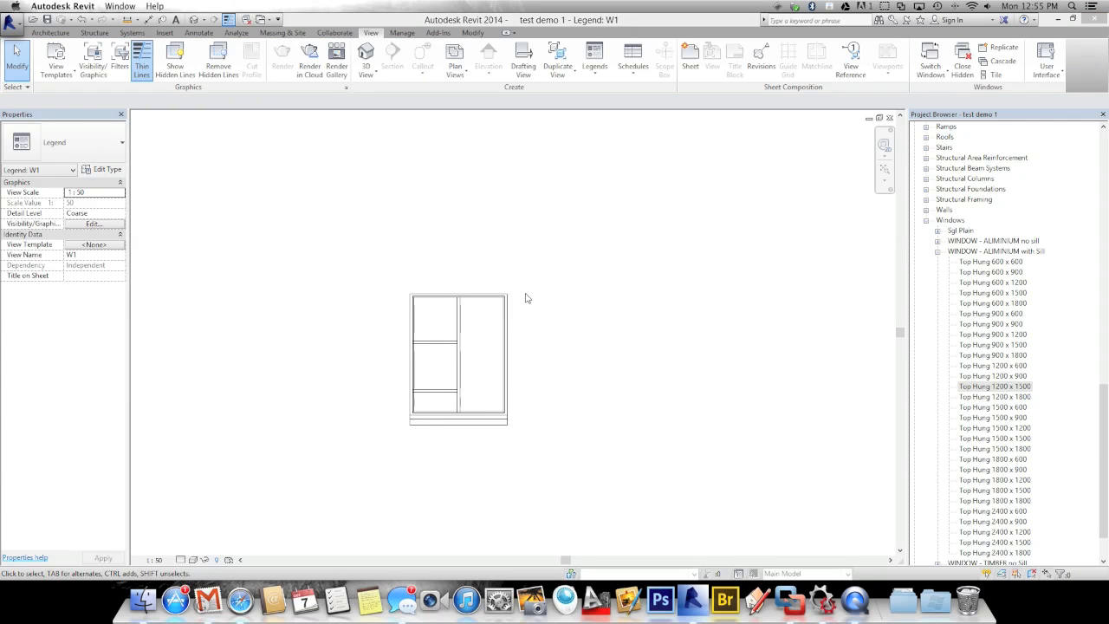
scroll(525, 298, up, 2)
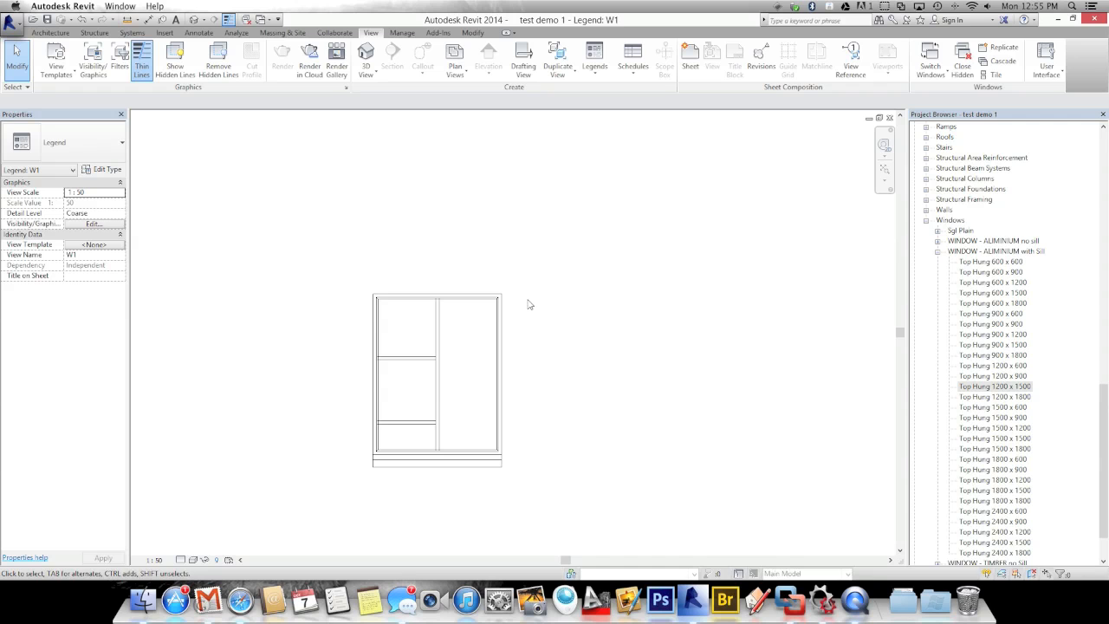
key(d)
key(l)
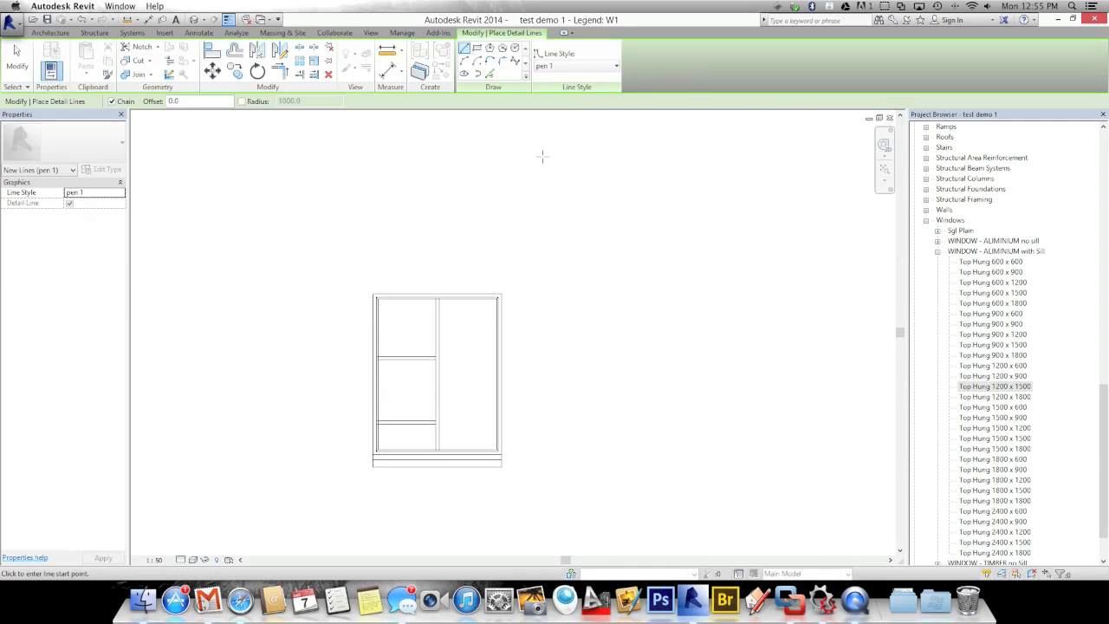
Set the Centre line Construction line style and draw vertical lines up from both top corners
click(576, 66)
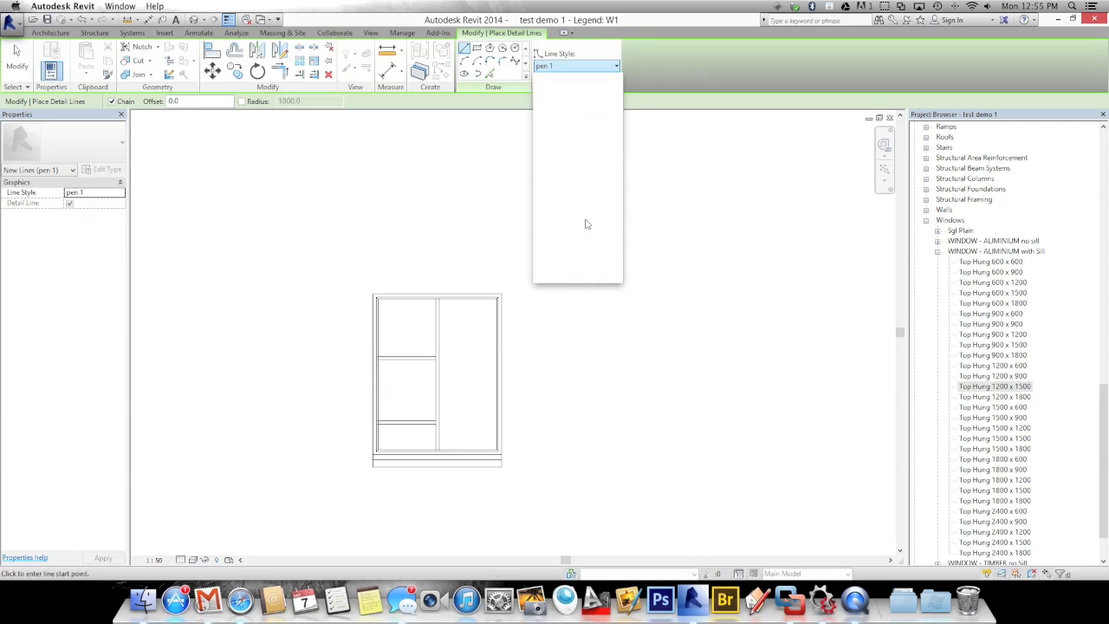
drag(617, 247, 616, 169)
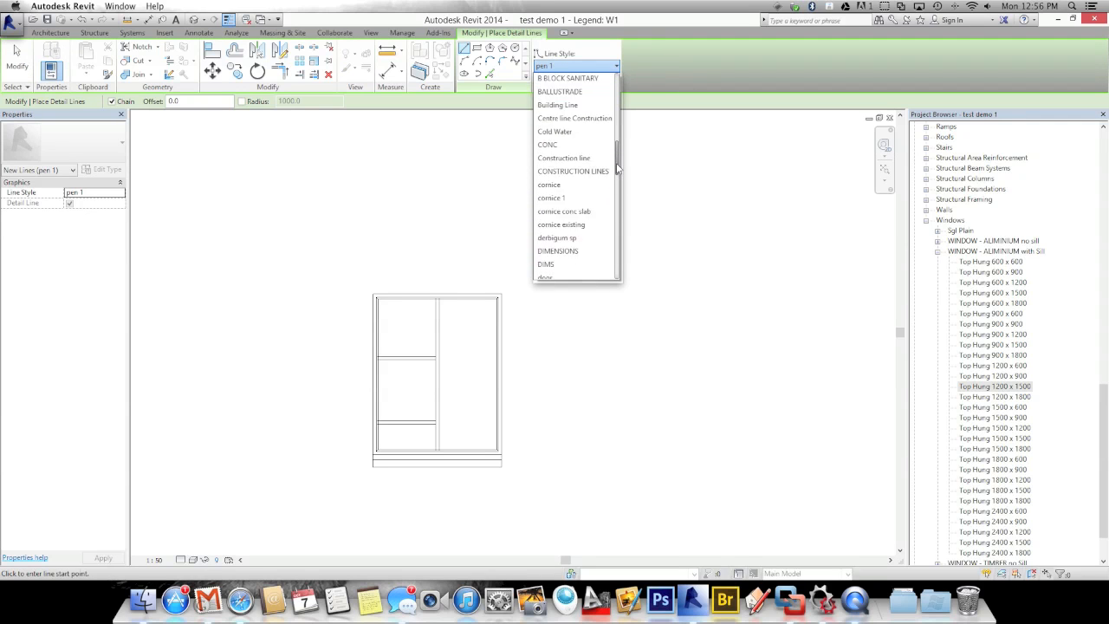
click(545, 120)
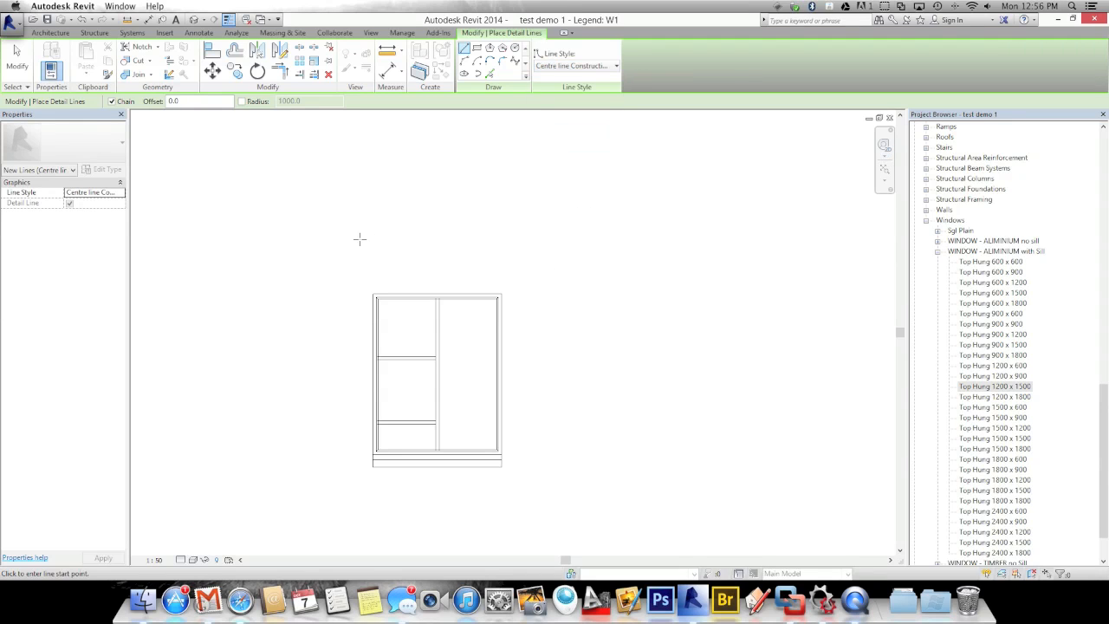
click(375, 294)
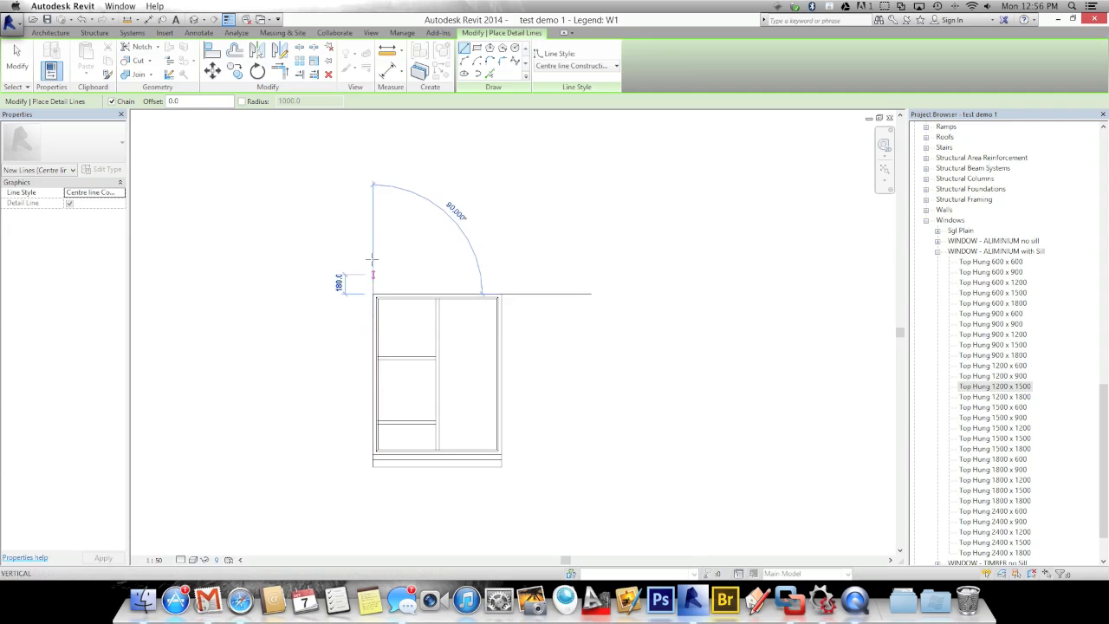
click(373, 254)
key(Escape)
click(498, 294)
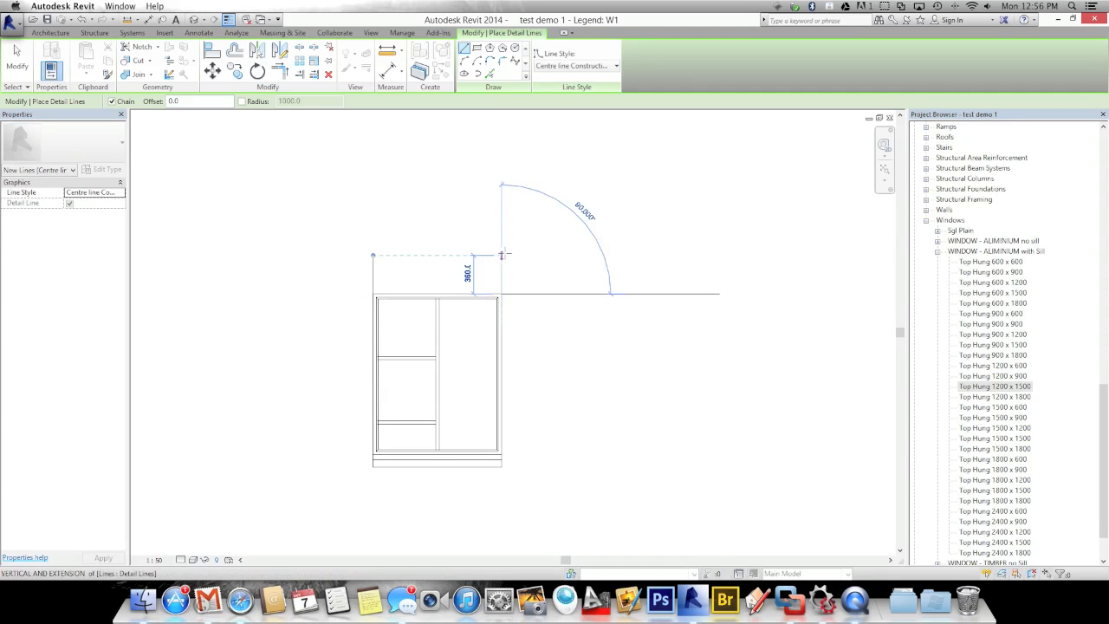
click(502, 255)
key(Escape)
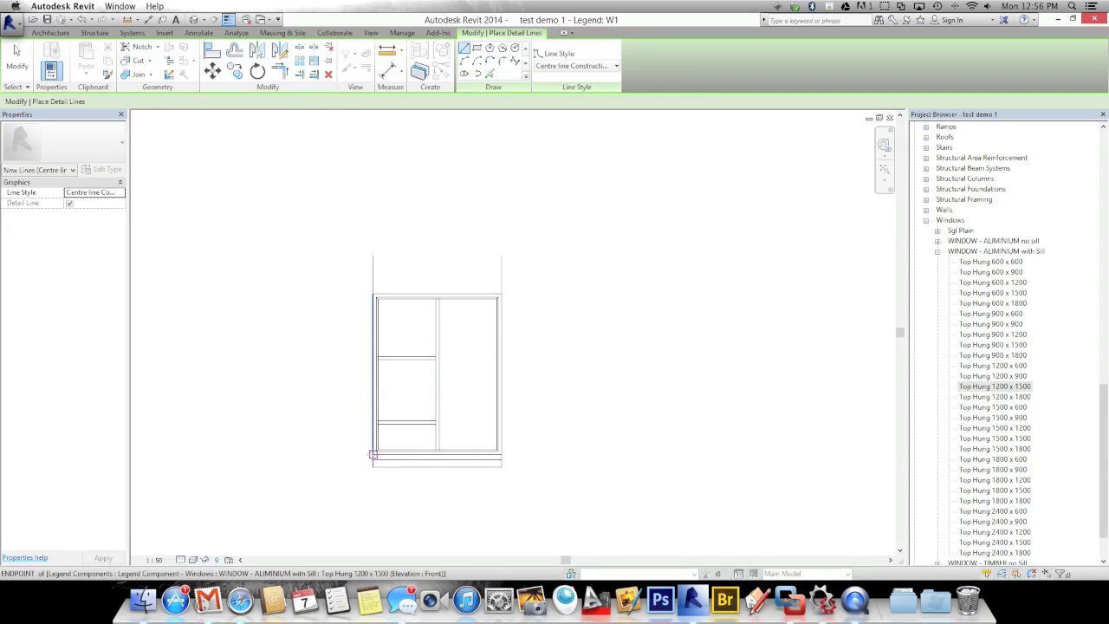
Draw horizontal construction lines running left from the window's bottom and top edges
click(374, 453)
click(335, 454)
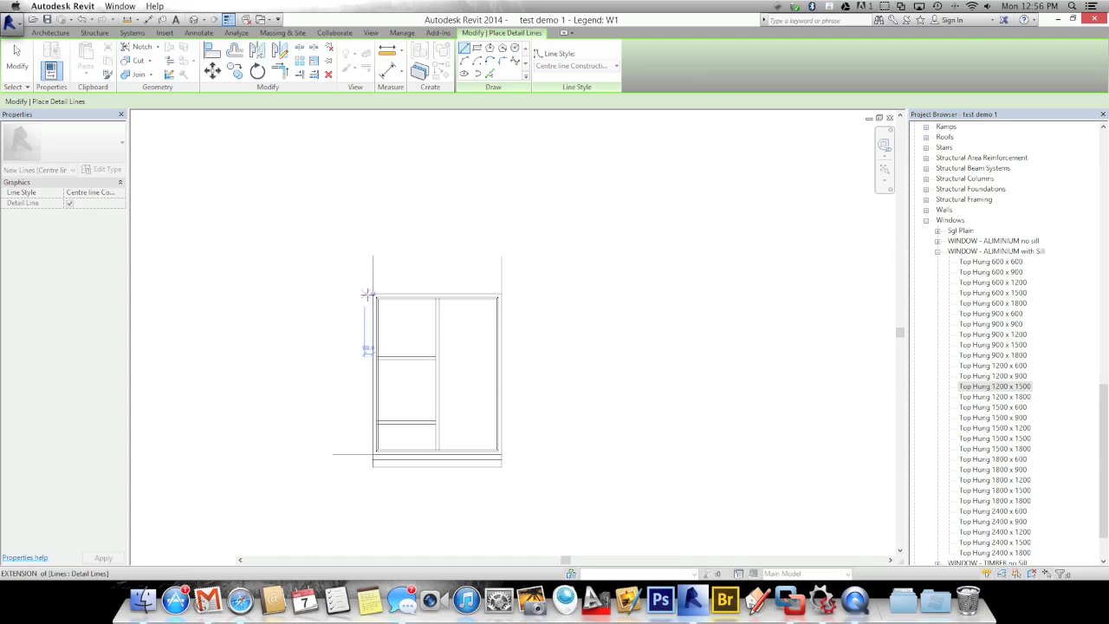
click(373, 294)
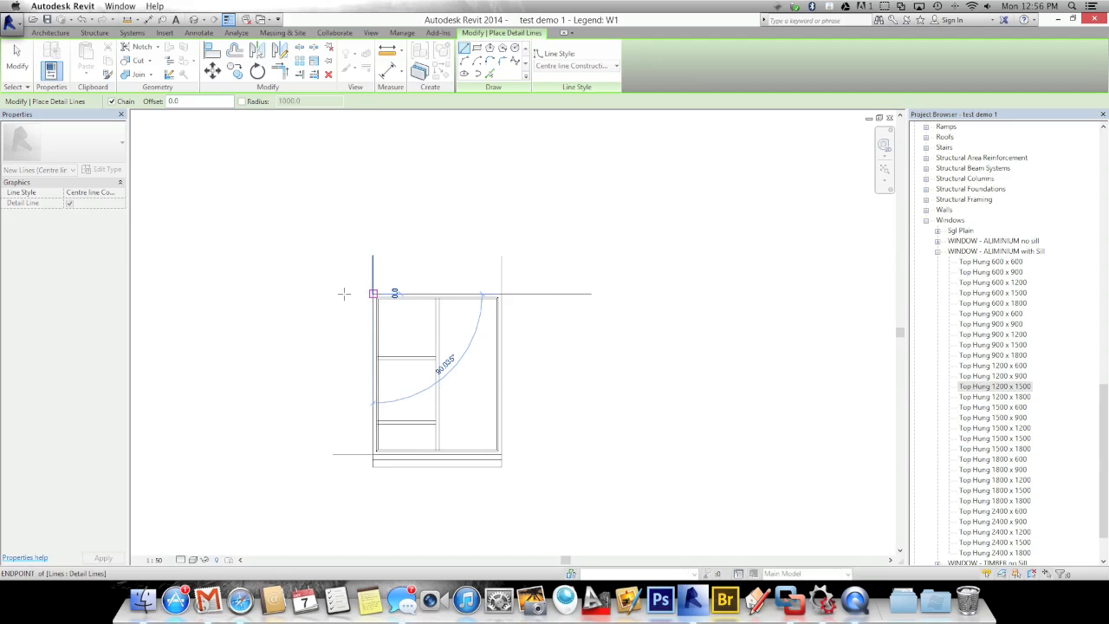
key(Escape)
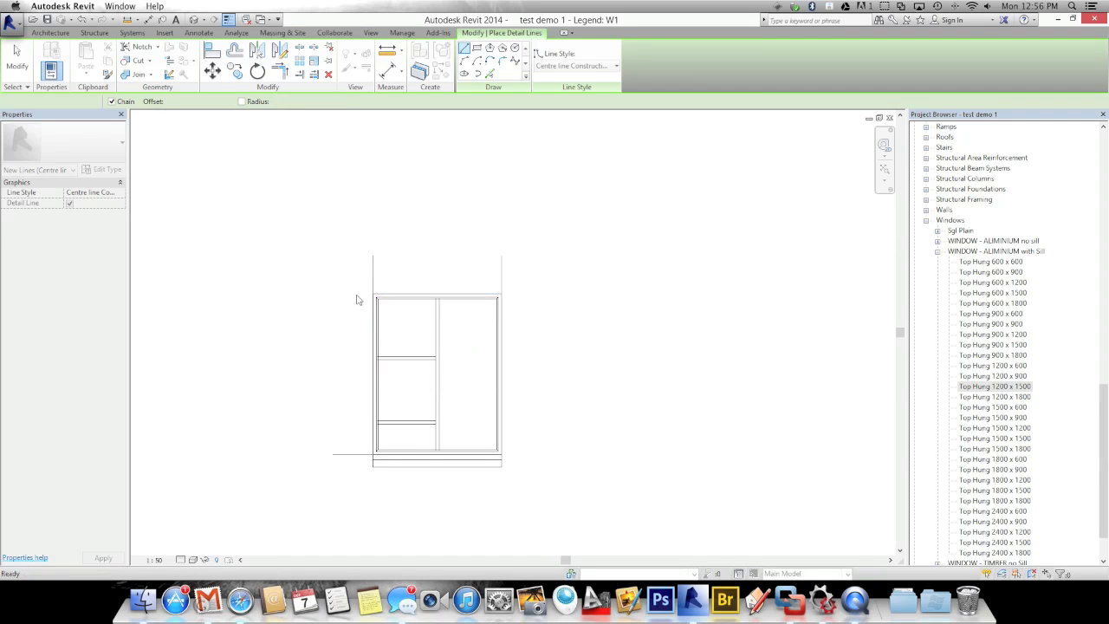
key(Escape)
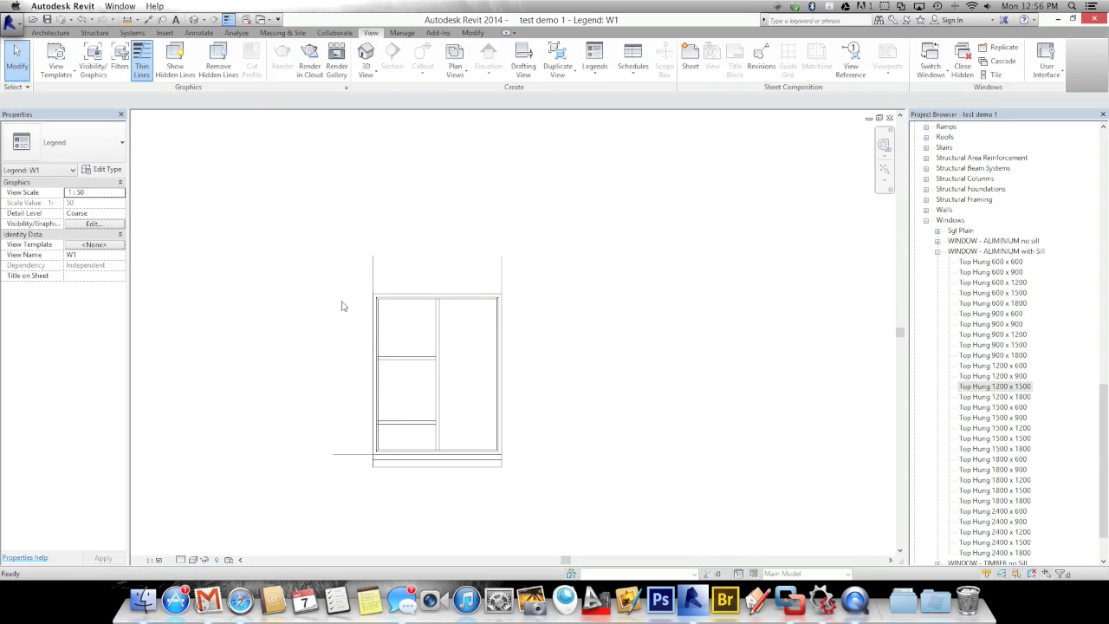
key(d)
key(l)
click(373, 293)
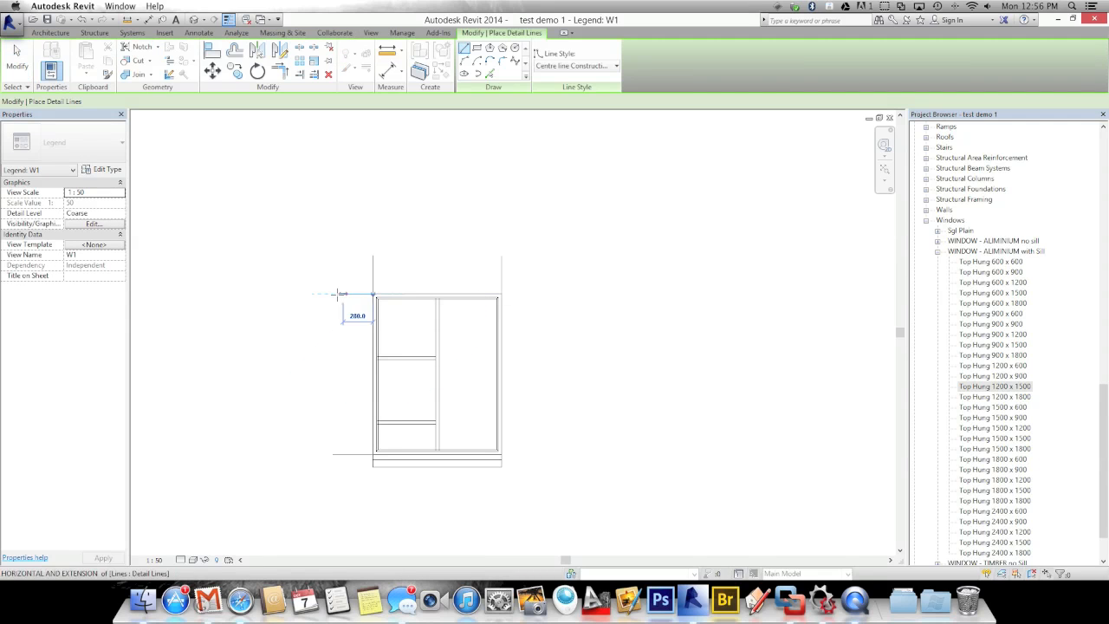
click(333, 294)
key(Escape)
key(Escape)
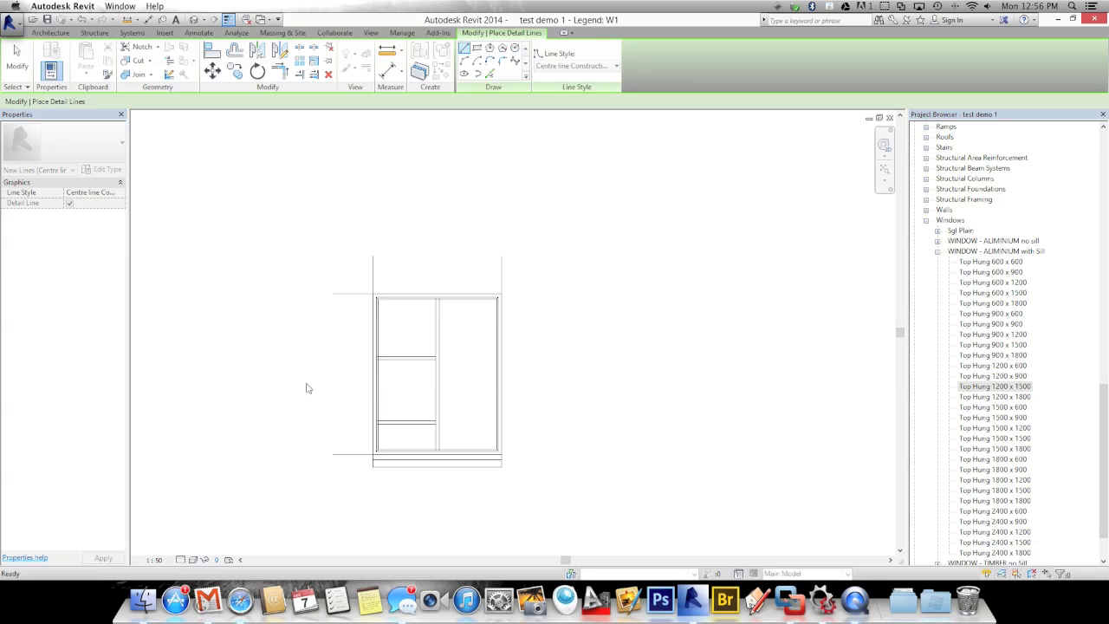
Add aligned dimensions with DI: 1500 height on the left and 1200 width above the window
key(d)
key(i)
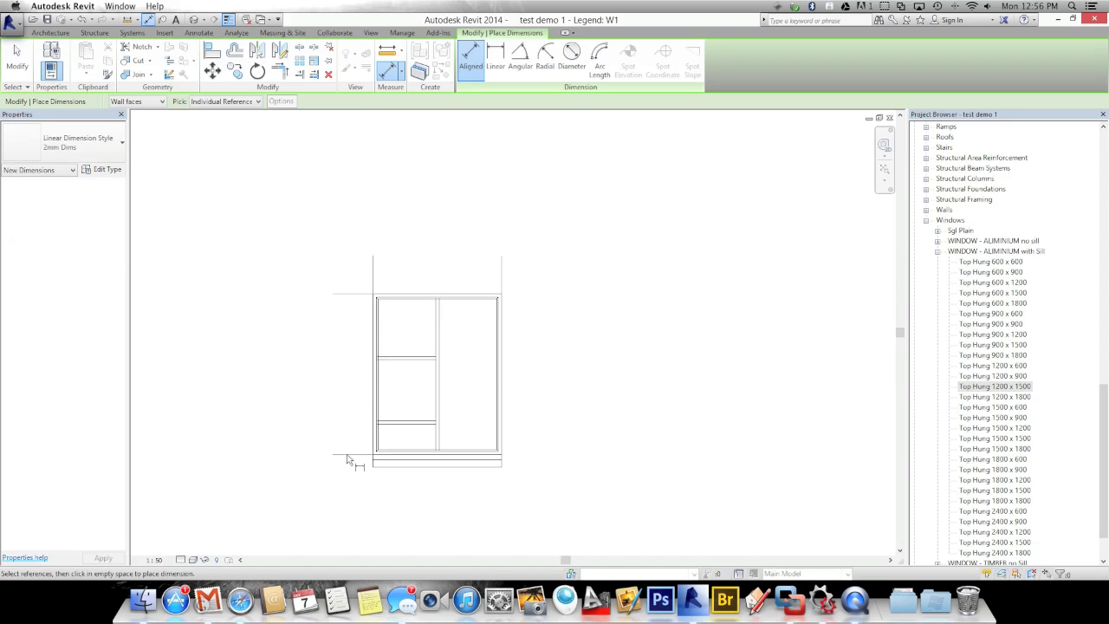
click(346, 453)
click(353, 295)
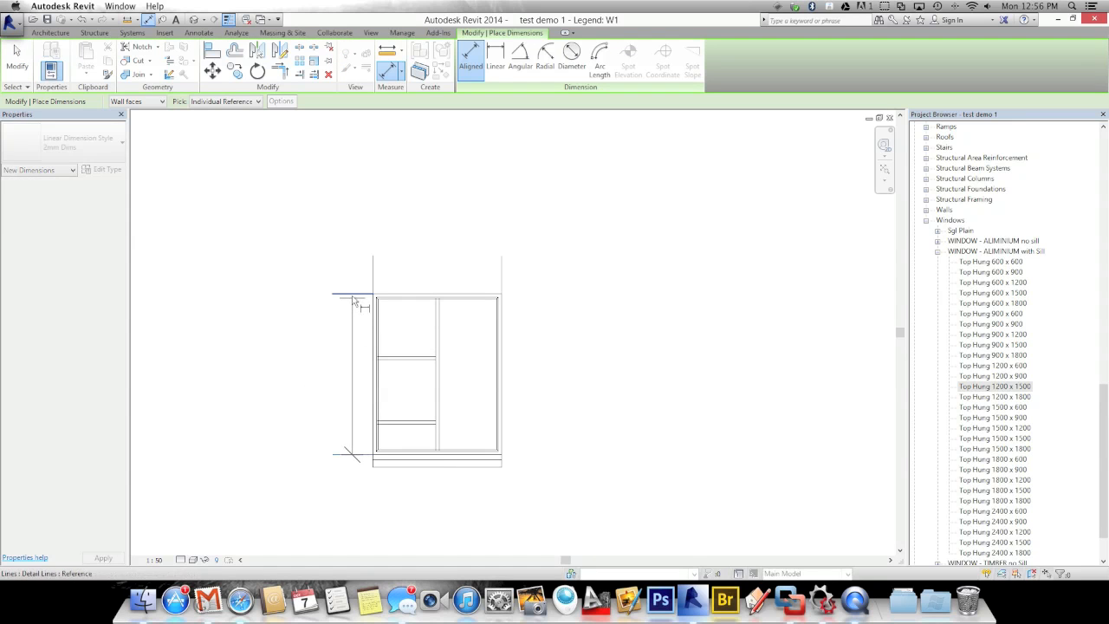
click(333, 373)
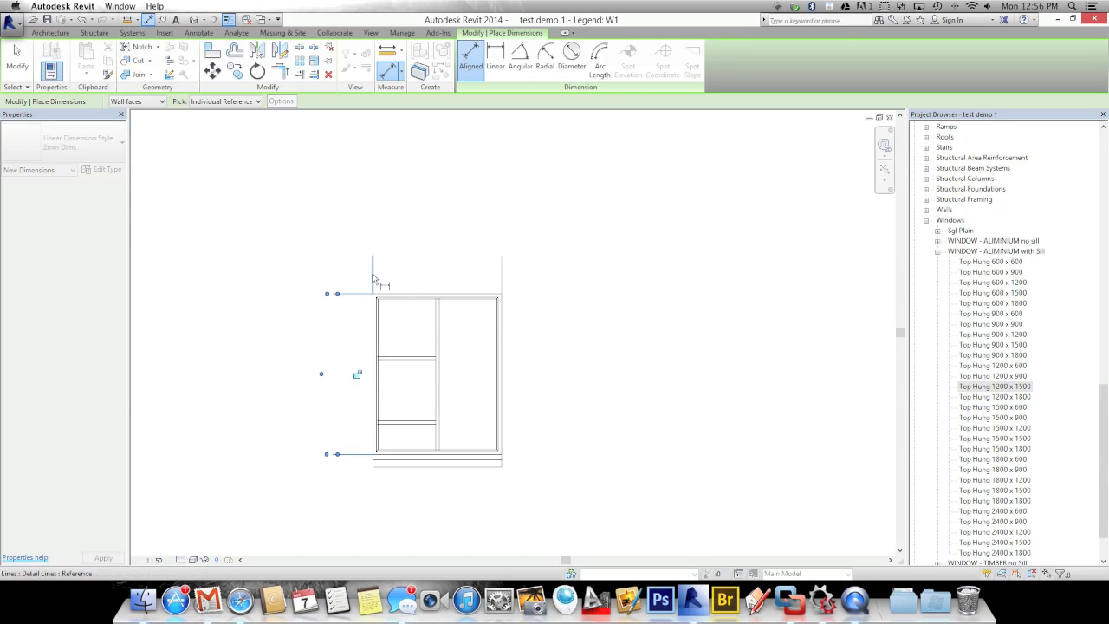
click(503, 281)
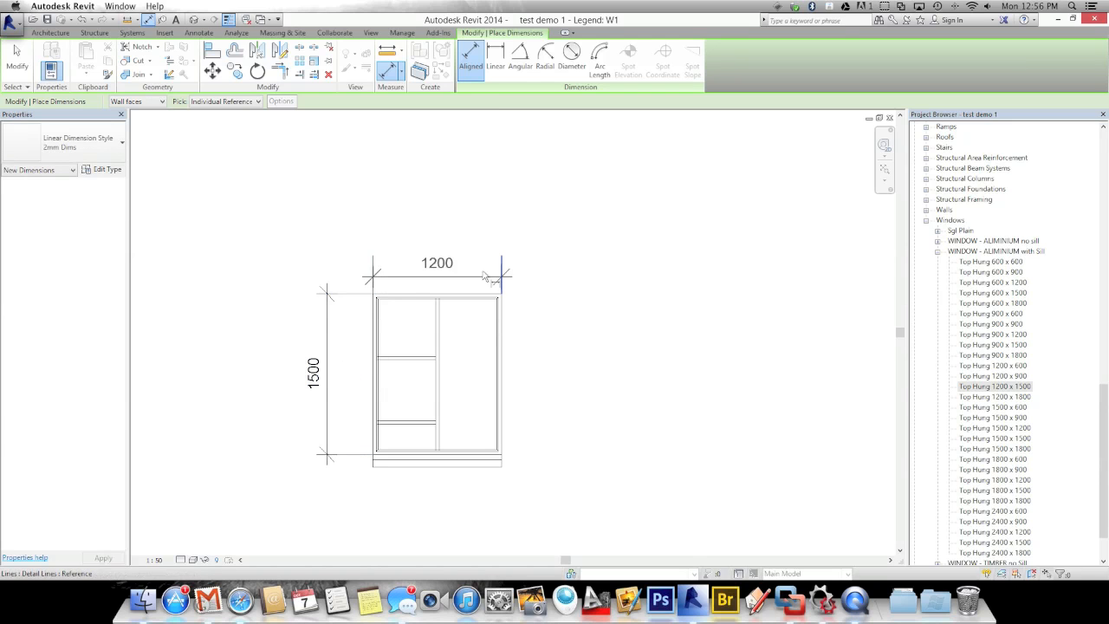
click(469, 259)
key(Escape)
key(Escape)
key(d)
key(l)
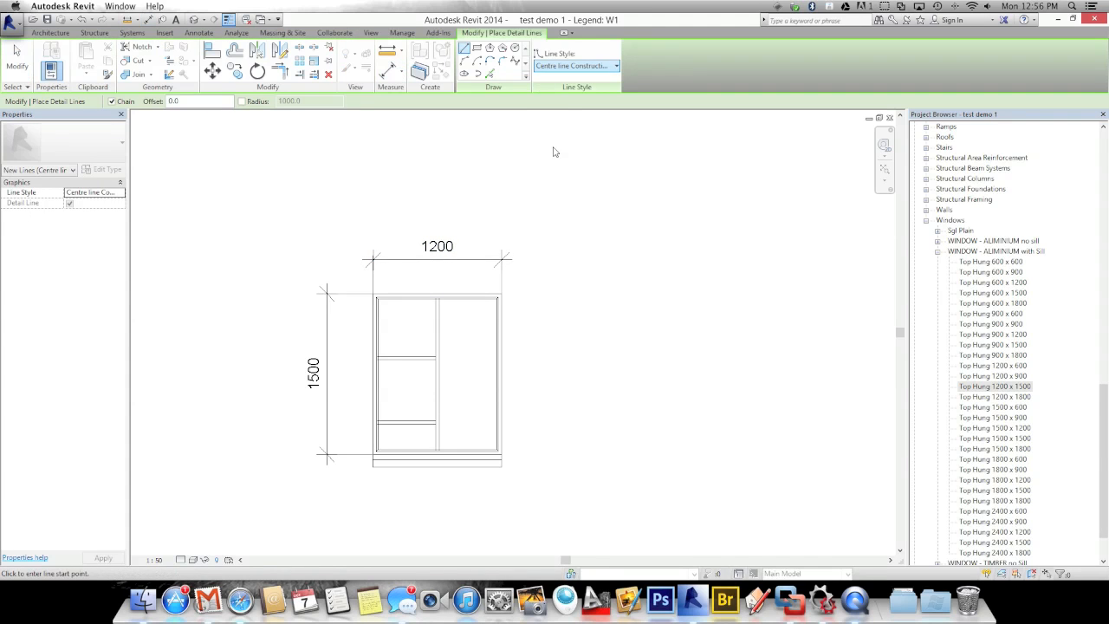
Switch to the hiddensmall line style and draw a dashed V opening mark in the upper pane
click(575, 66)
drag(618, 185, 618, 204)
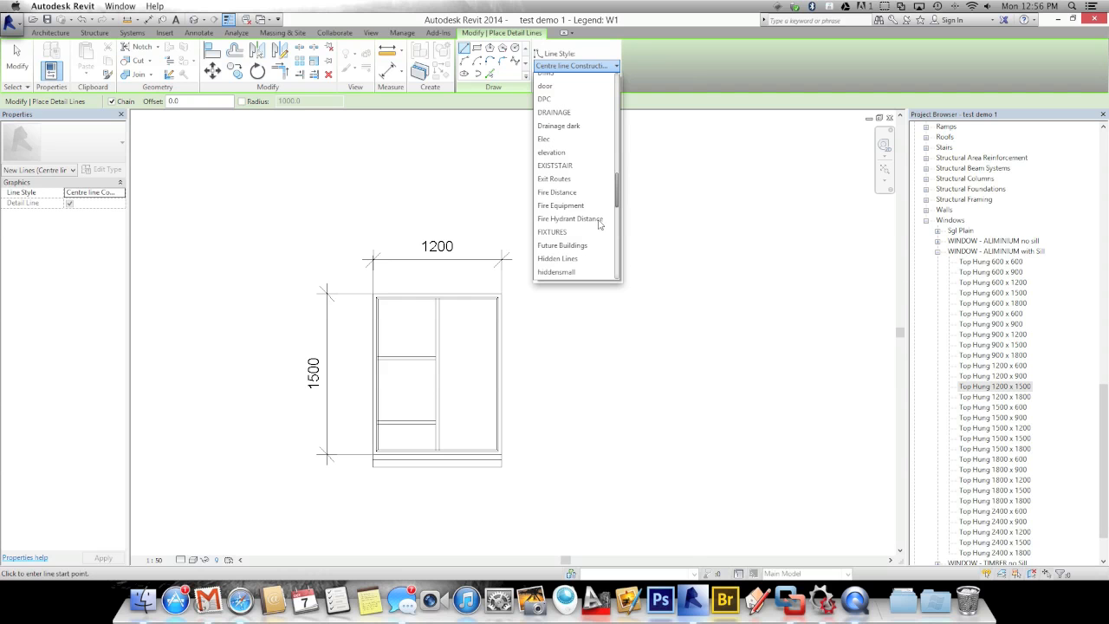
click(567, 272)
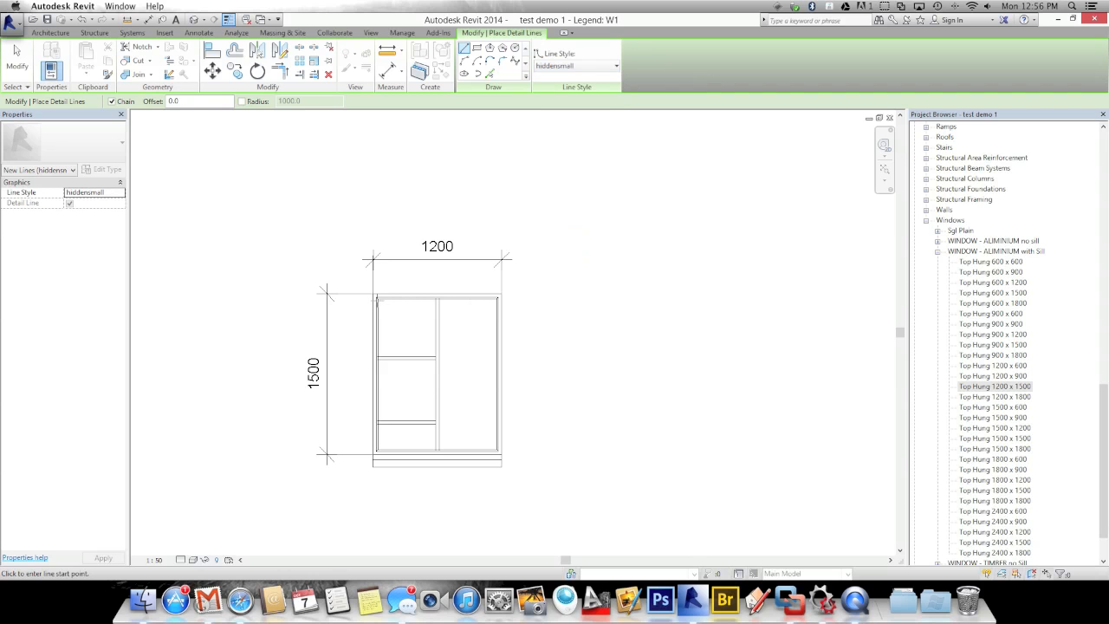
click(377, 299)
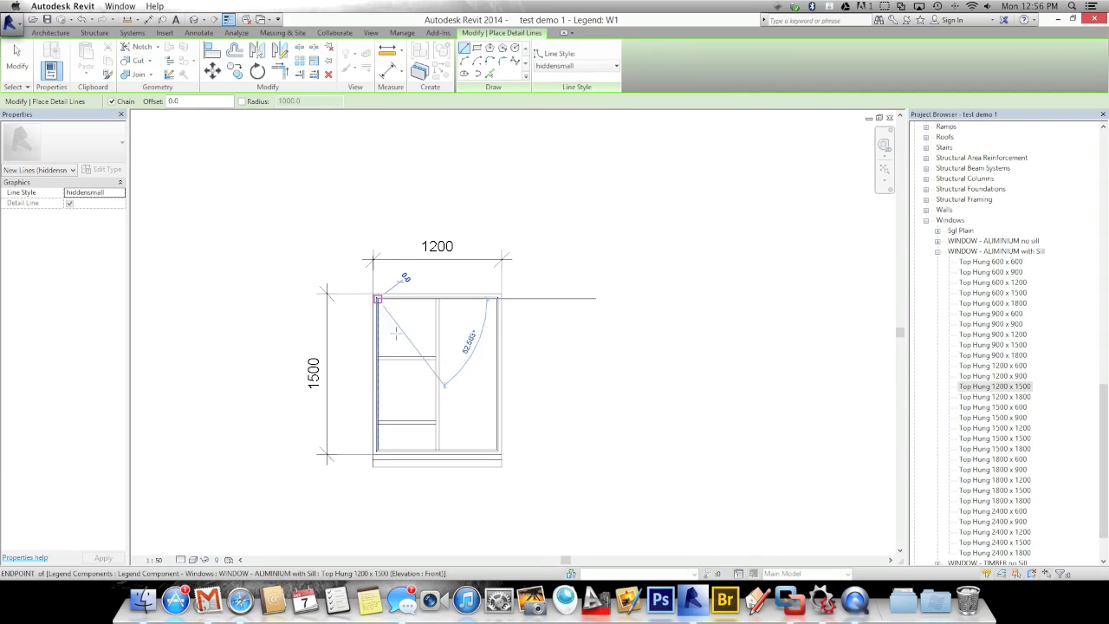
click(404, 356)
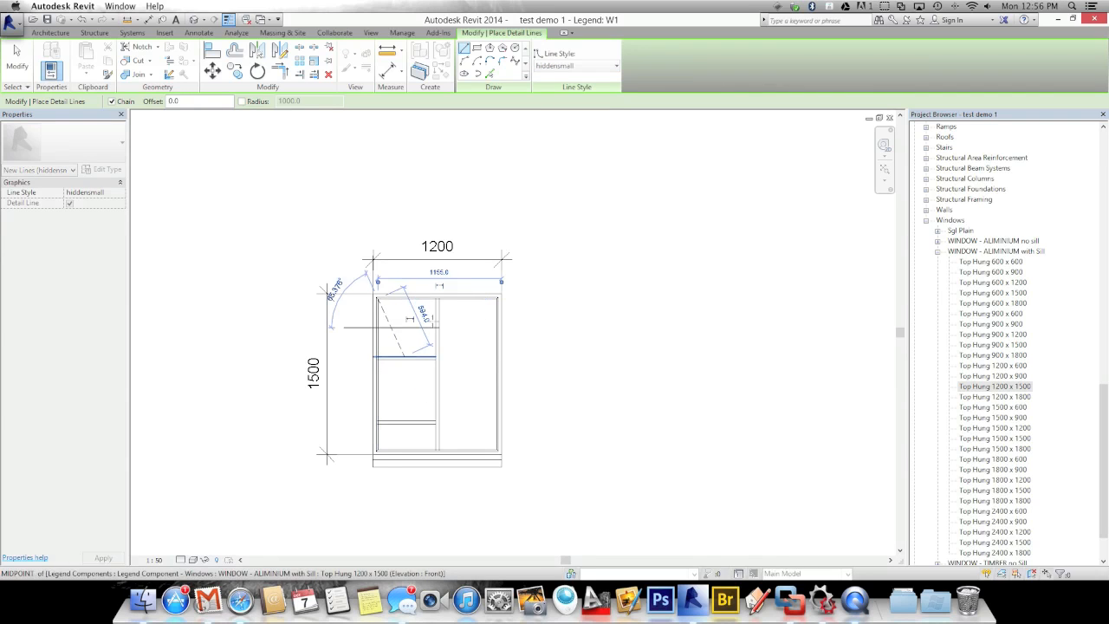
click(437, 299)
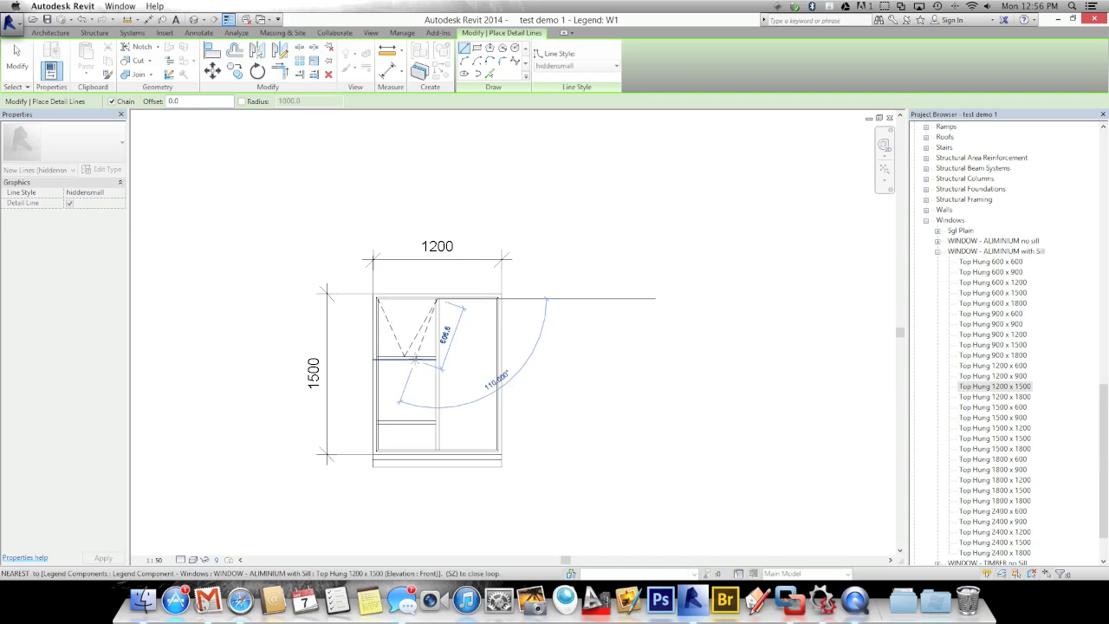
key(Escape)
Draw a second dashed V in the middle pane and recenter the window in view
click(378, 299)
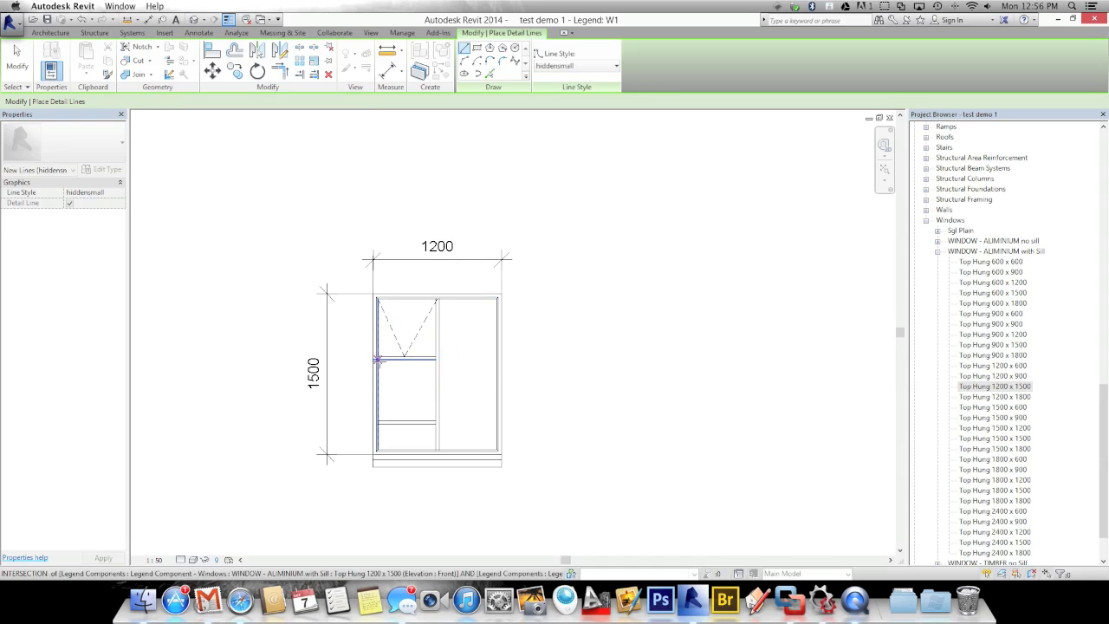
click(404, 421)
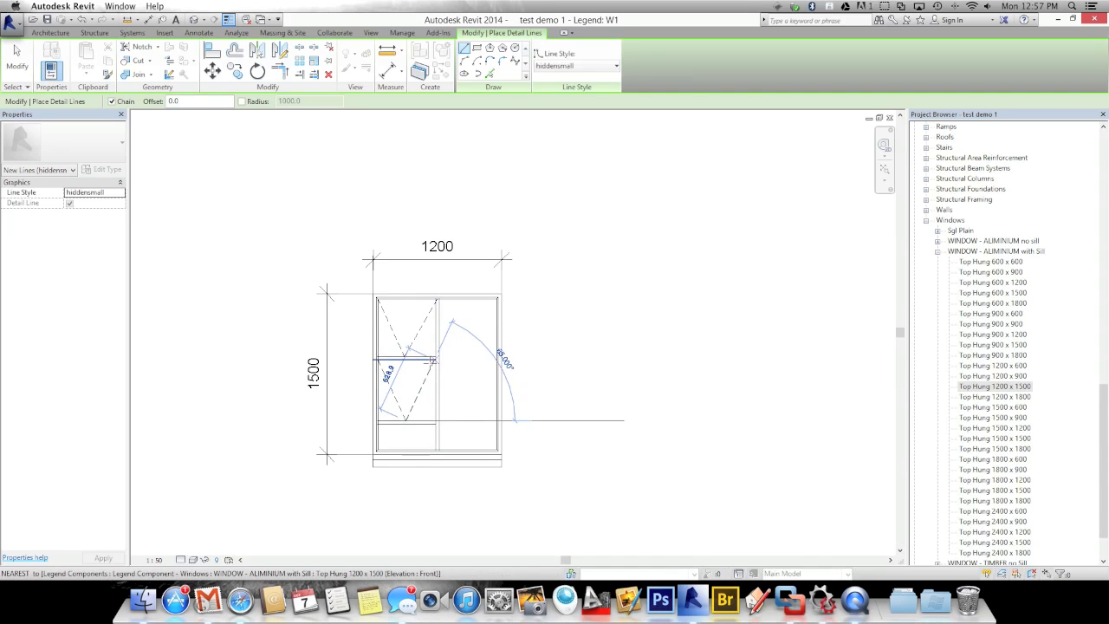
scroll(439, 359, up, 5)
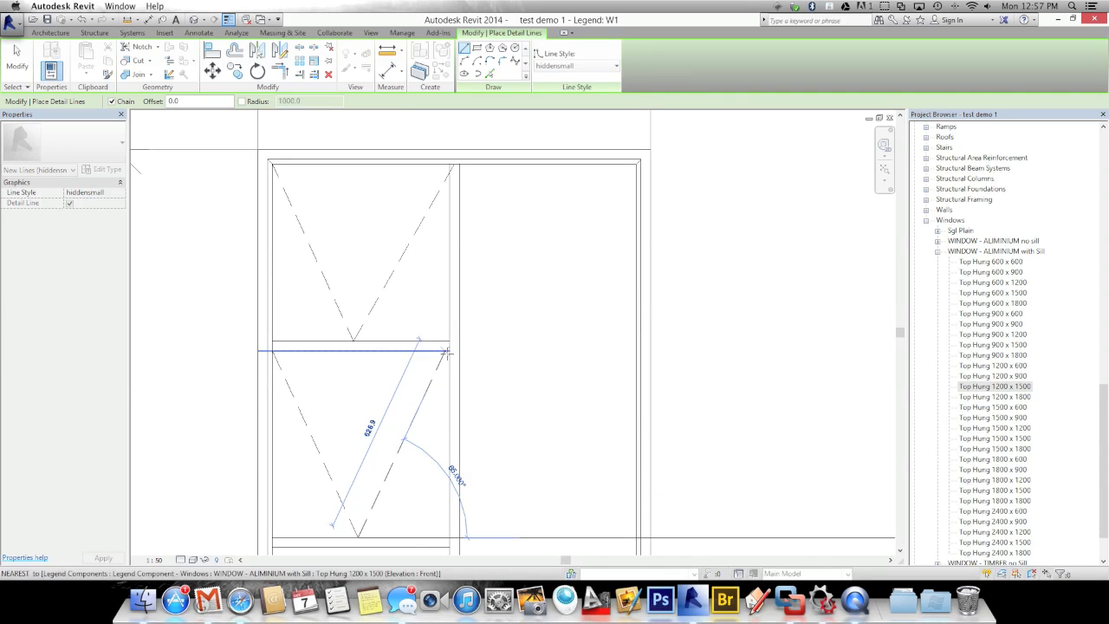
click(447, 350)
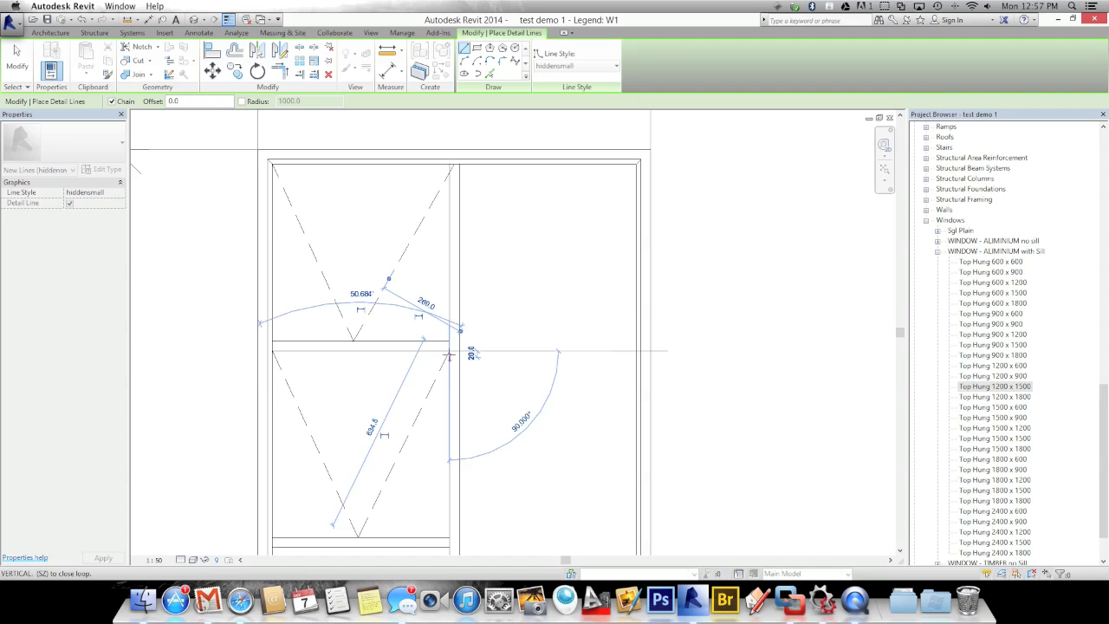
key(Escape)
key(Escape)
scroll(498, 376, down, 5)
scroll(498, 373, down, 1)
middle_drag(459, 414, 448, 391)
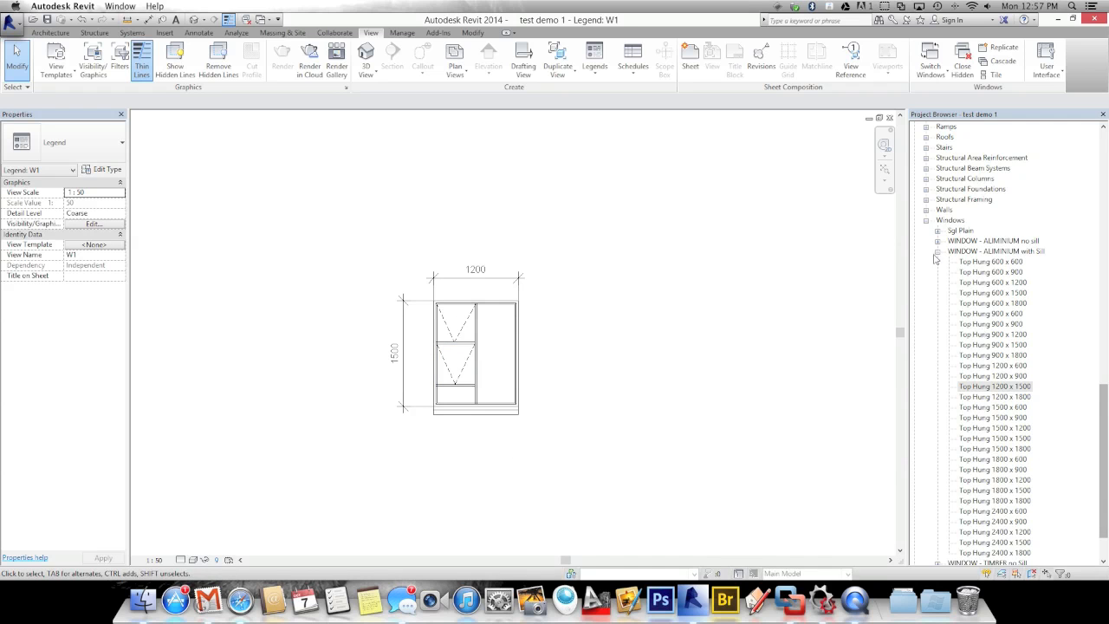
Collapse the Windows and Families categories and open sheet A103 - Window
click(926, 220)
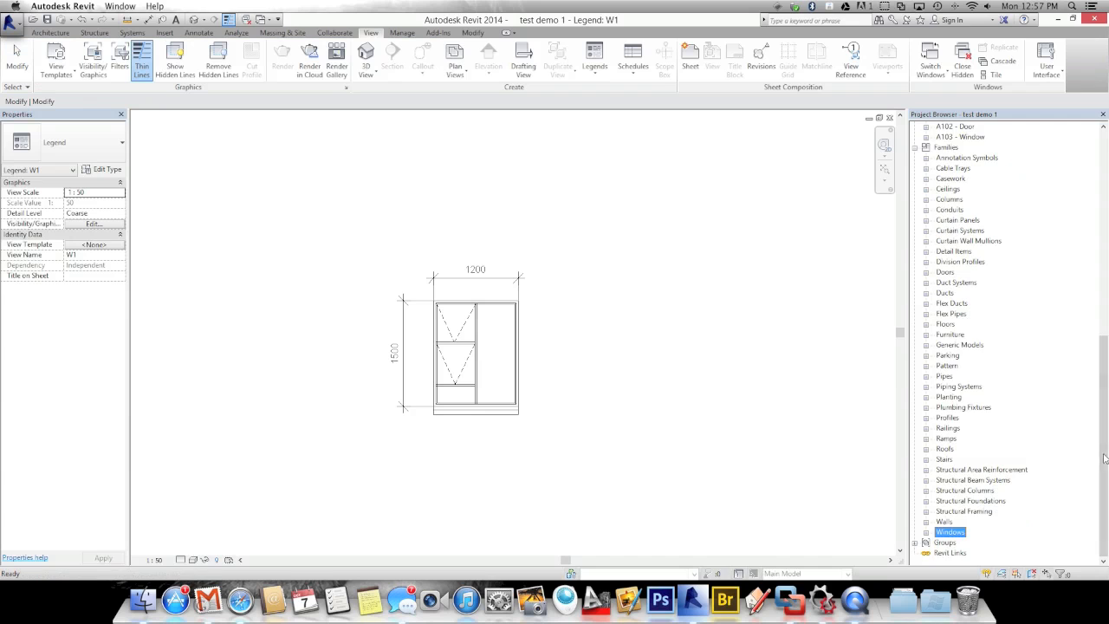
scroll(1104, 457, up, 4)
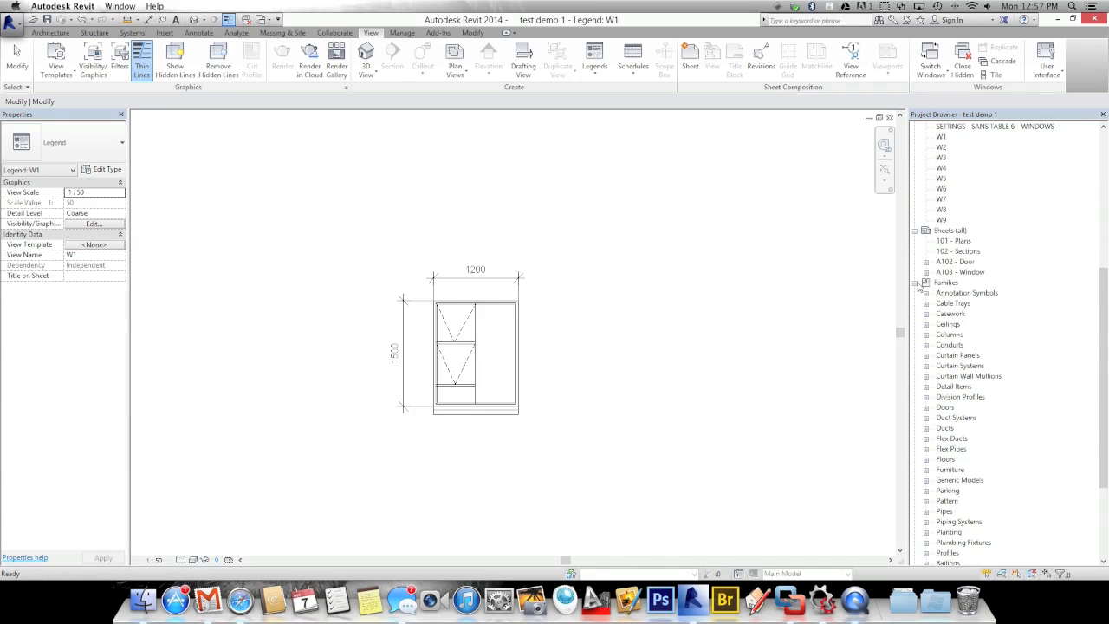
click(920, 284)
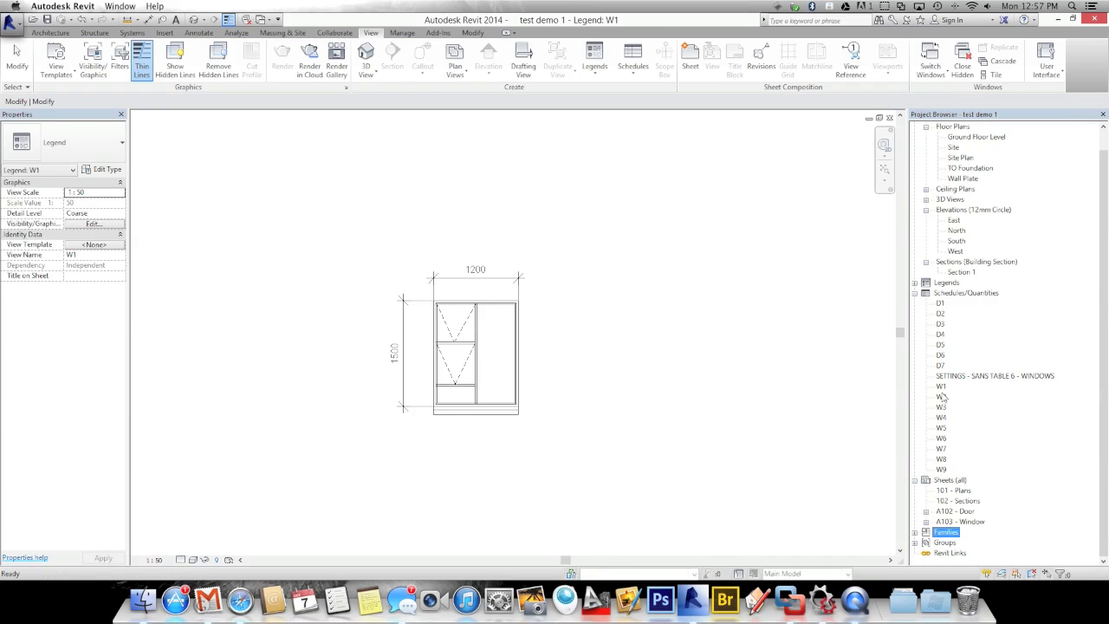
double_click(958, 522)
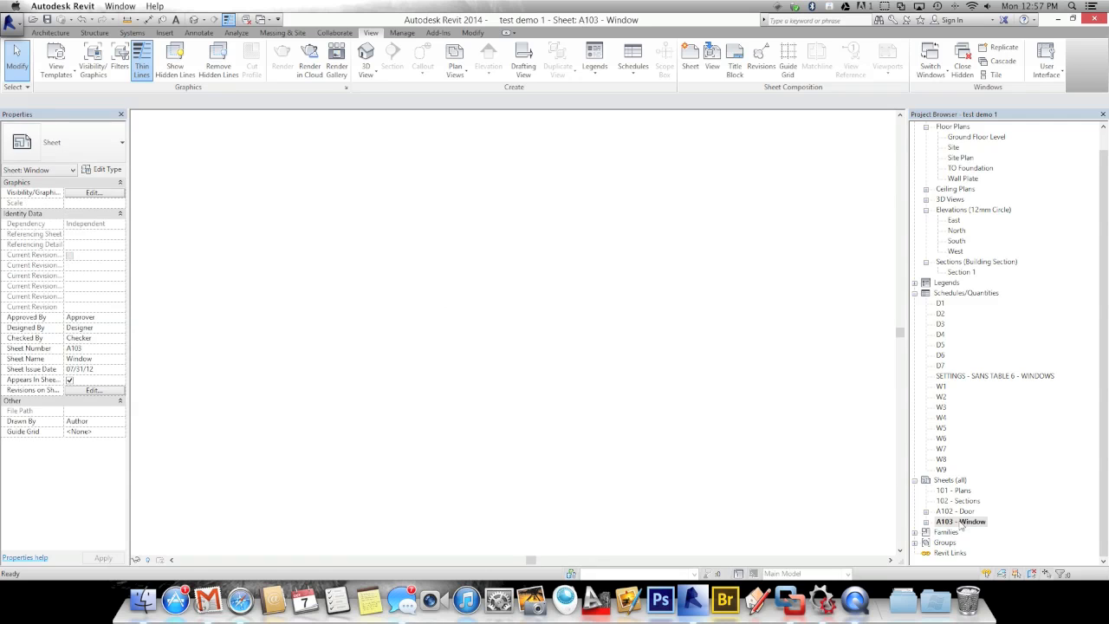
middle_drag(473, 423, 645, 493)
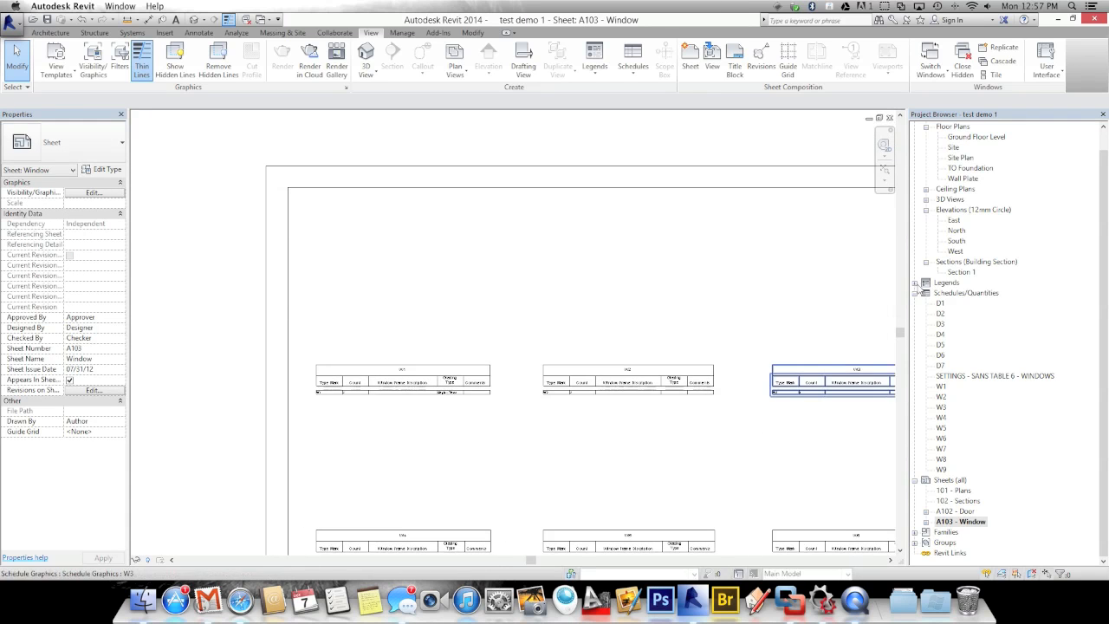
Place the W1 legend on the sheet above the schedules
click(915, 284)
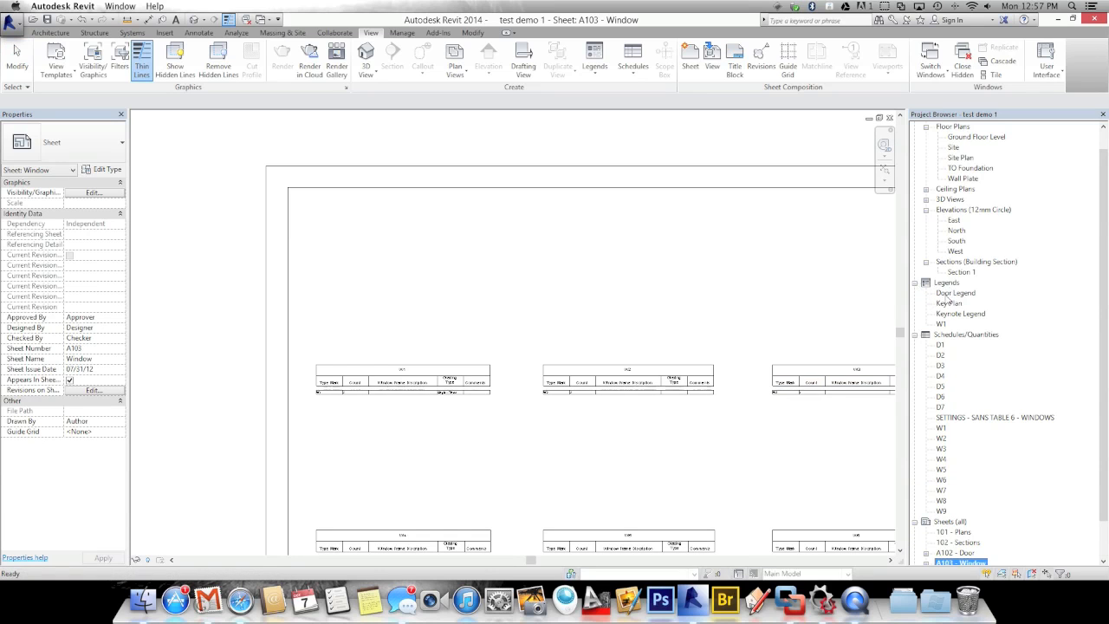
click(941, 324)
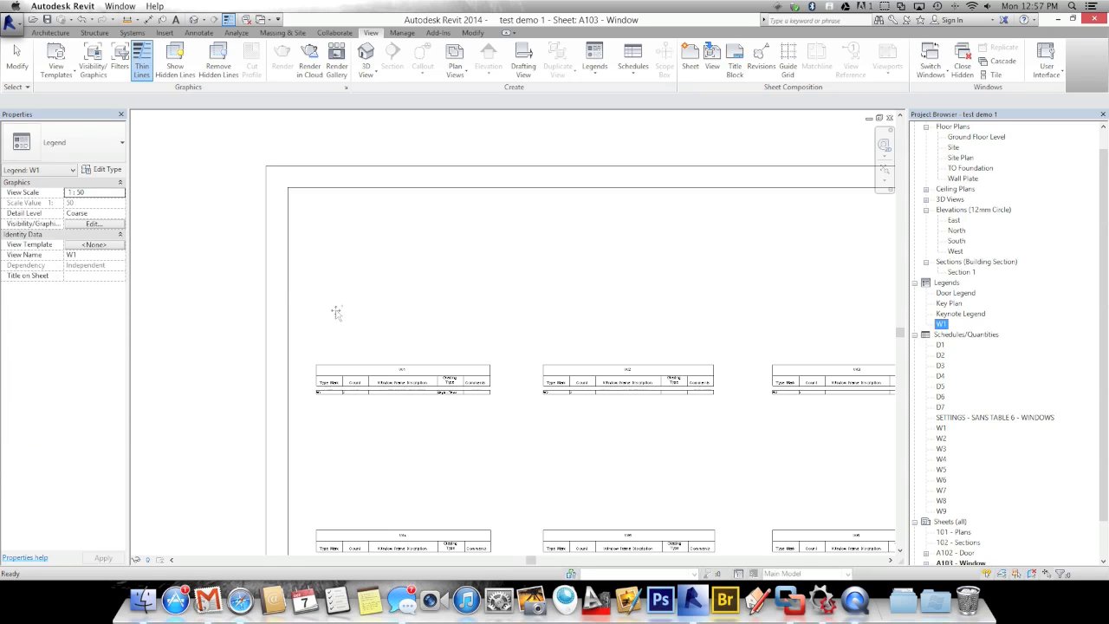
drag(280, 264, 281, 264)
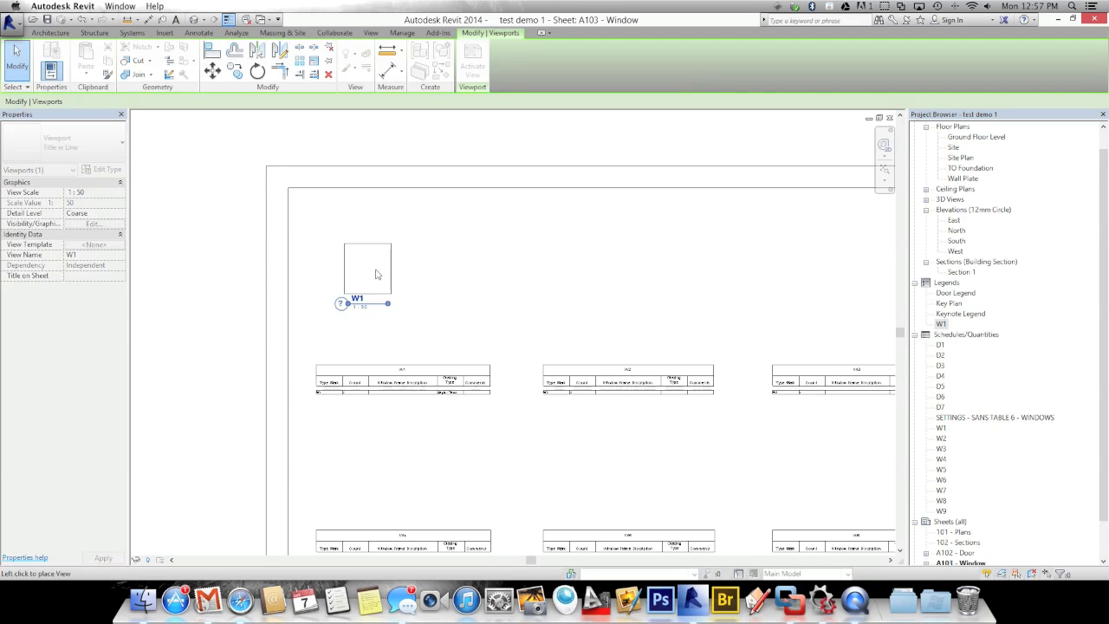
click(399, 279)
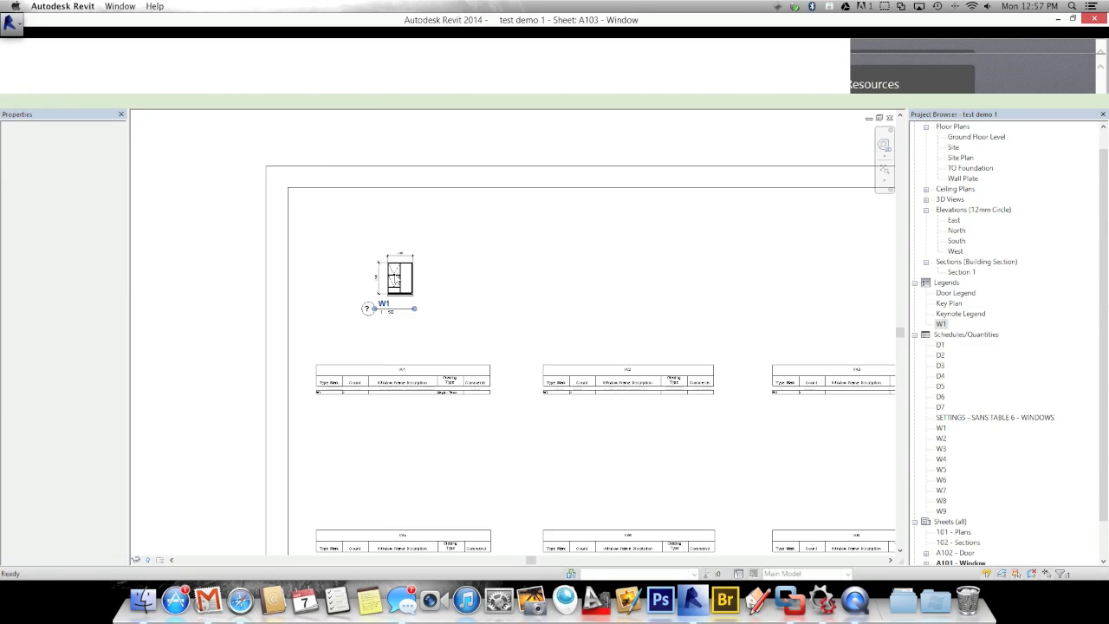
scroll(374, 330, up, 3)
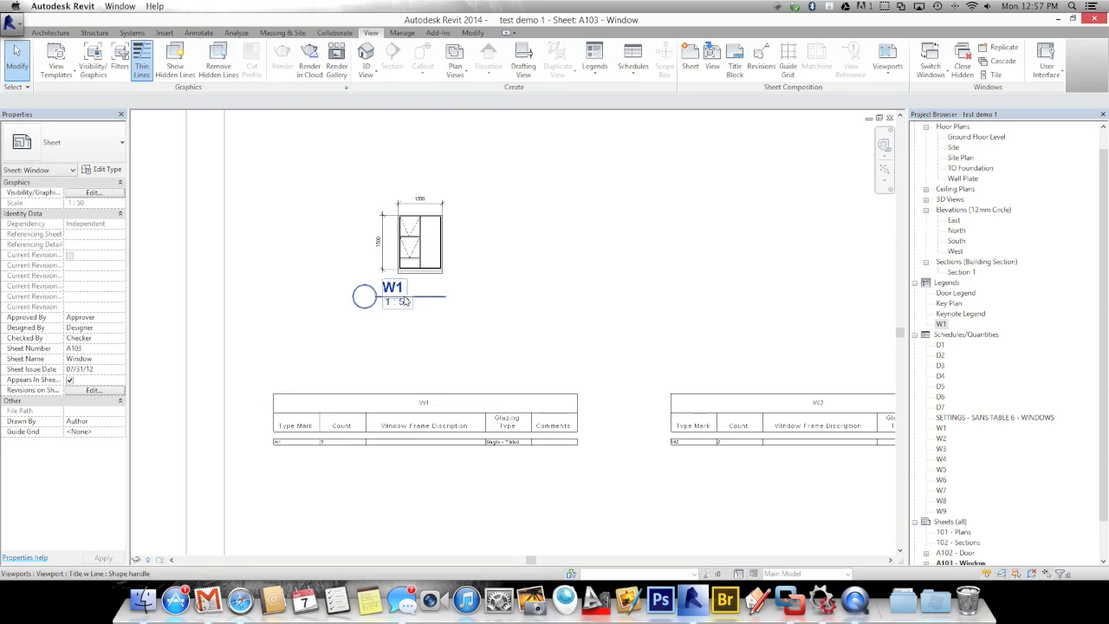
Set the W1 viewport type to Title No Line and move its title to the sheet's upper left
click(402, 301)
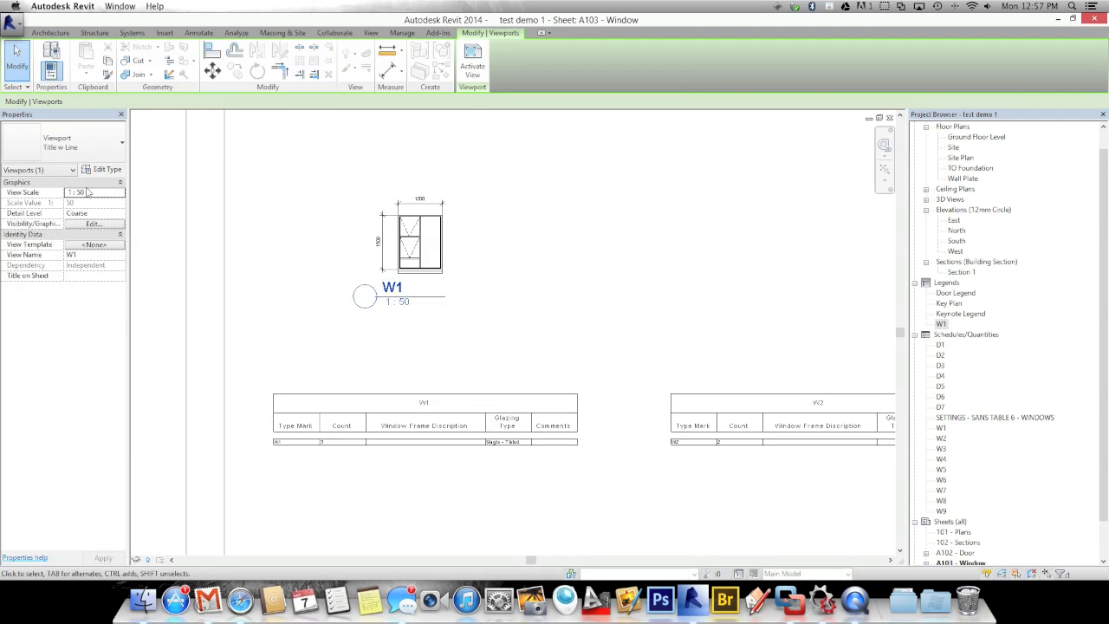
click(74, 149)
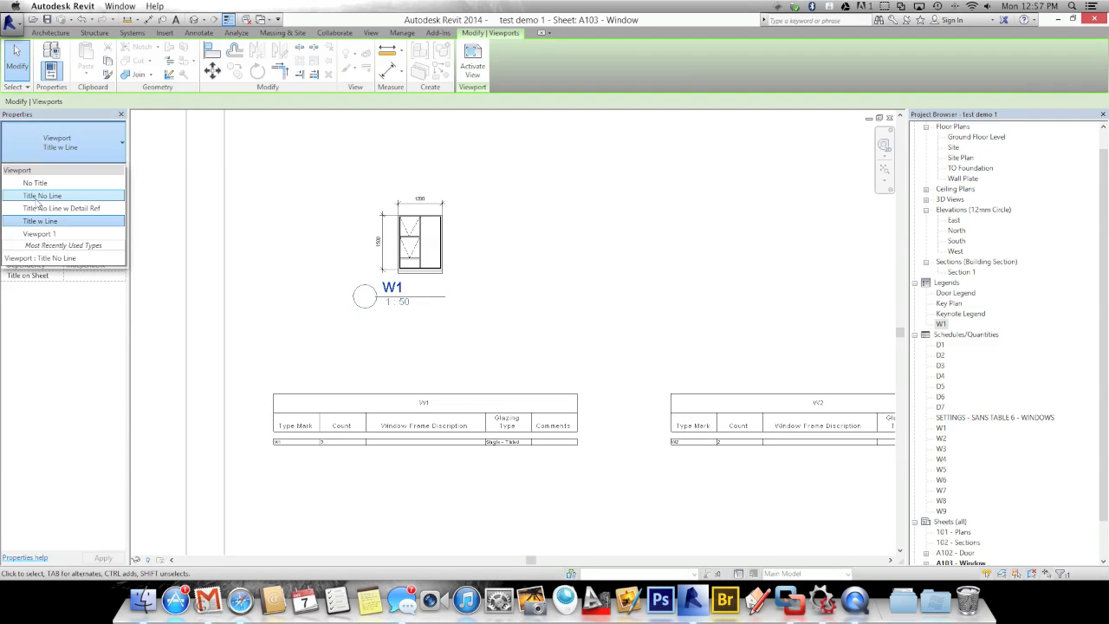
click(40, 197)
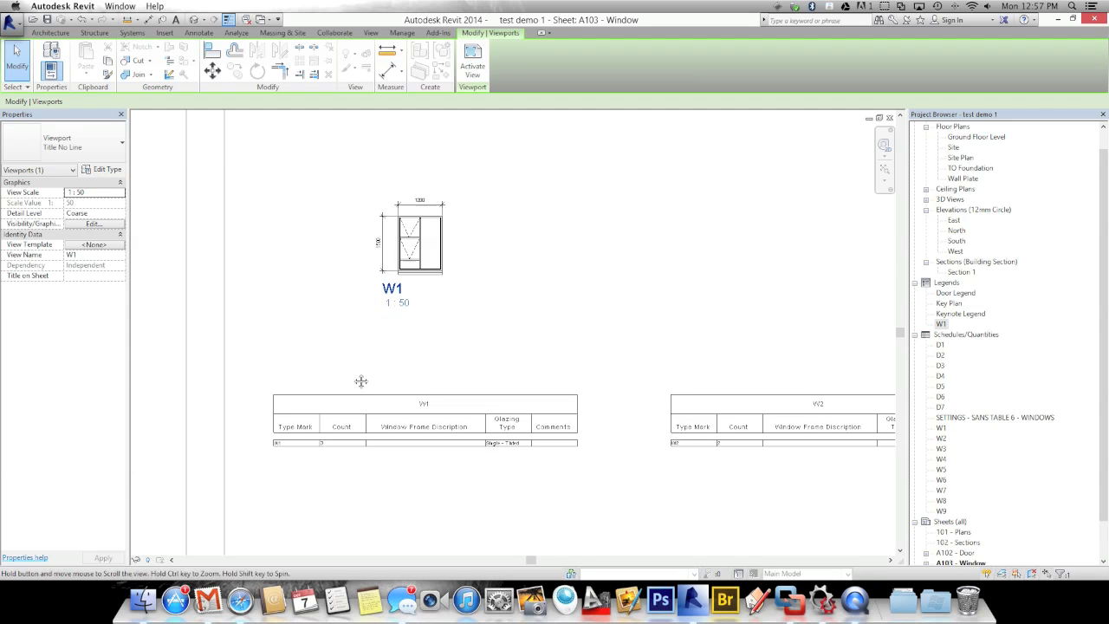
middle_drag(361, 381, 367, 447)
drag(406, 368, 297, 209)
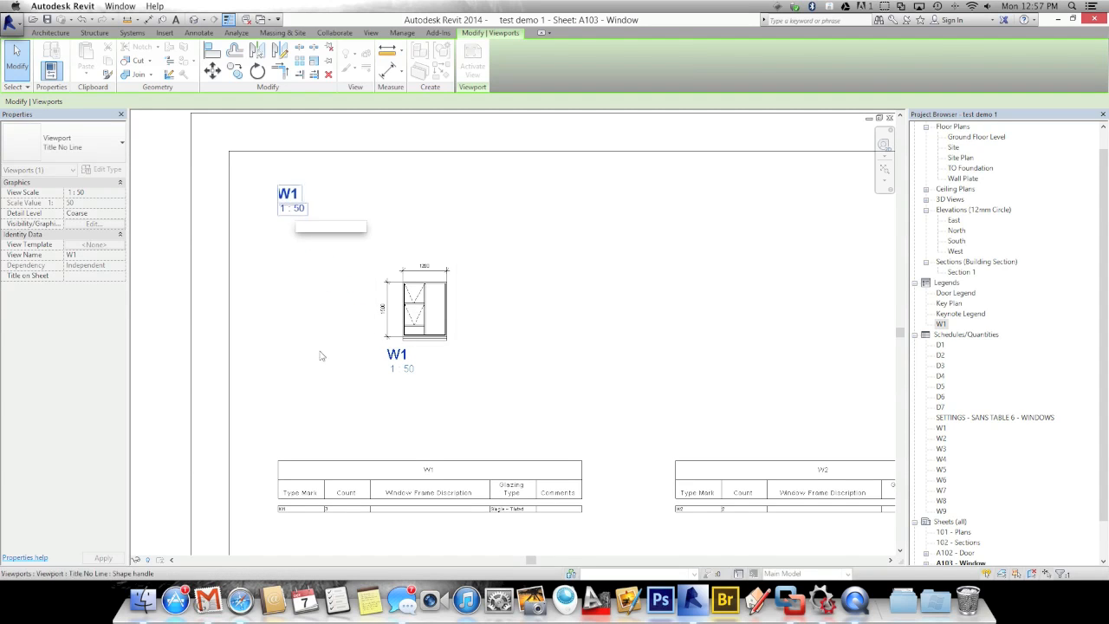
click(322, 360)
scroll(321, 362, down, 4)
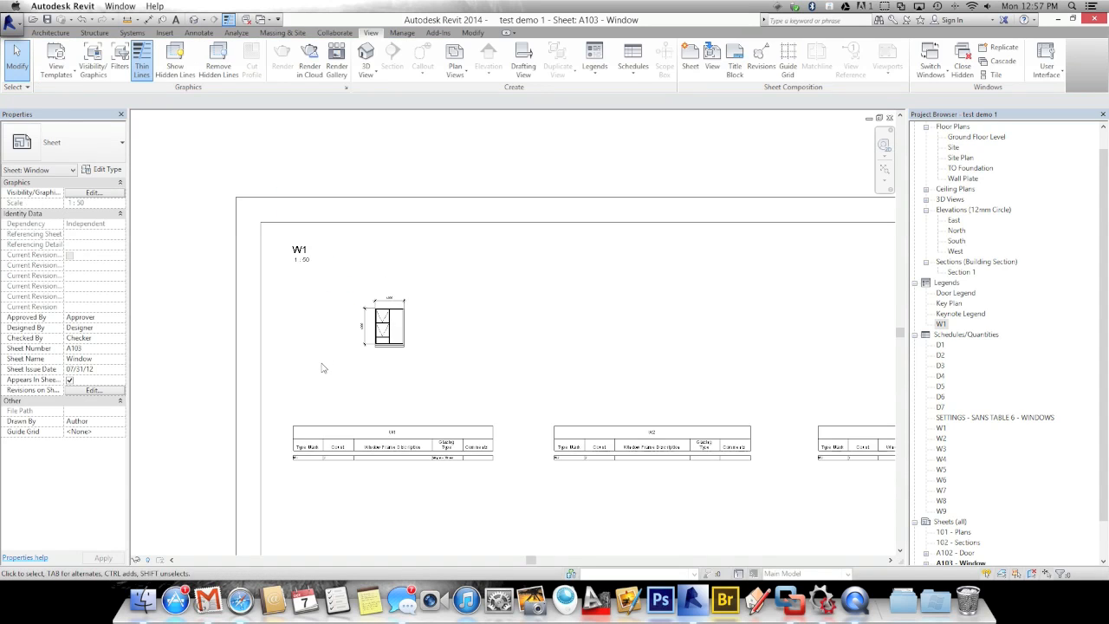
scroll(315, 344, down, 1)
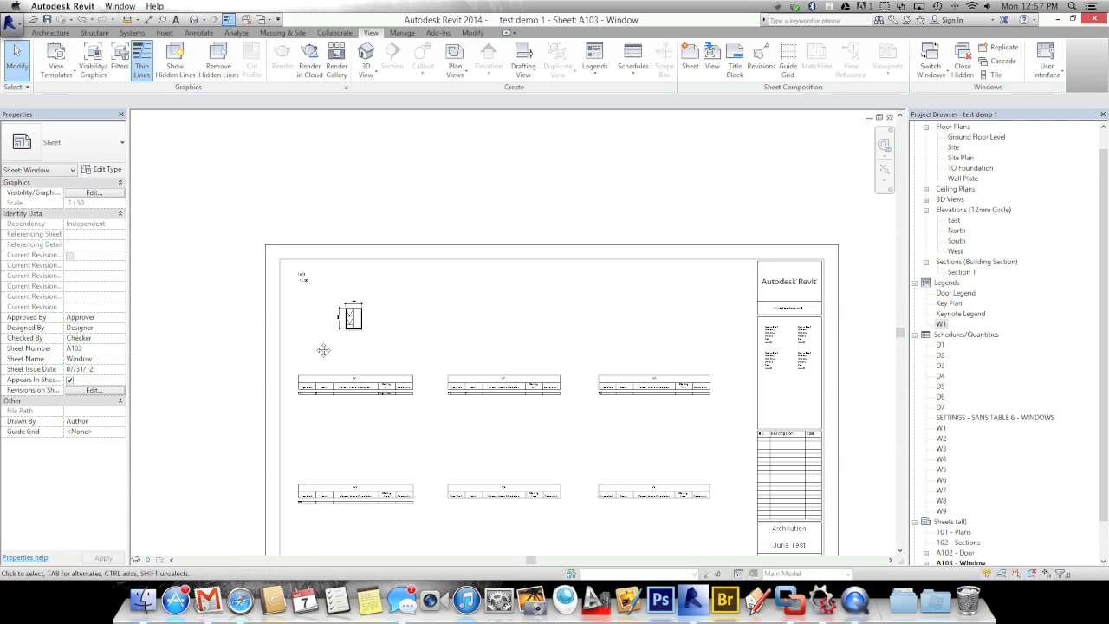